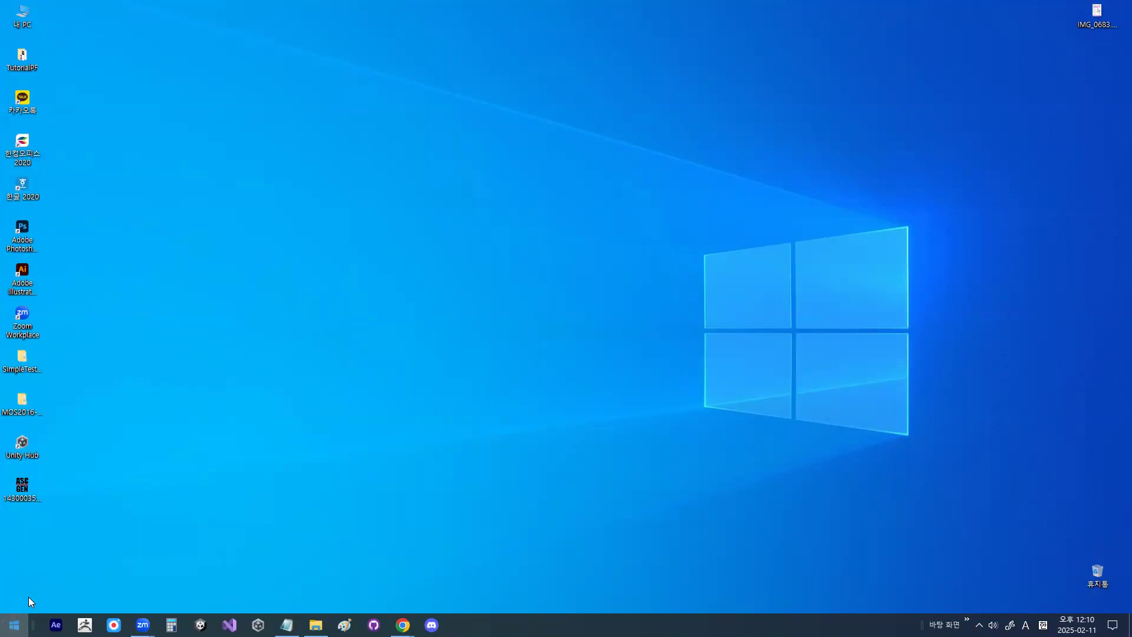
Step: Launch Access, move its window higher on the desktop and start browsing for an existing database file
click(78, 318)
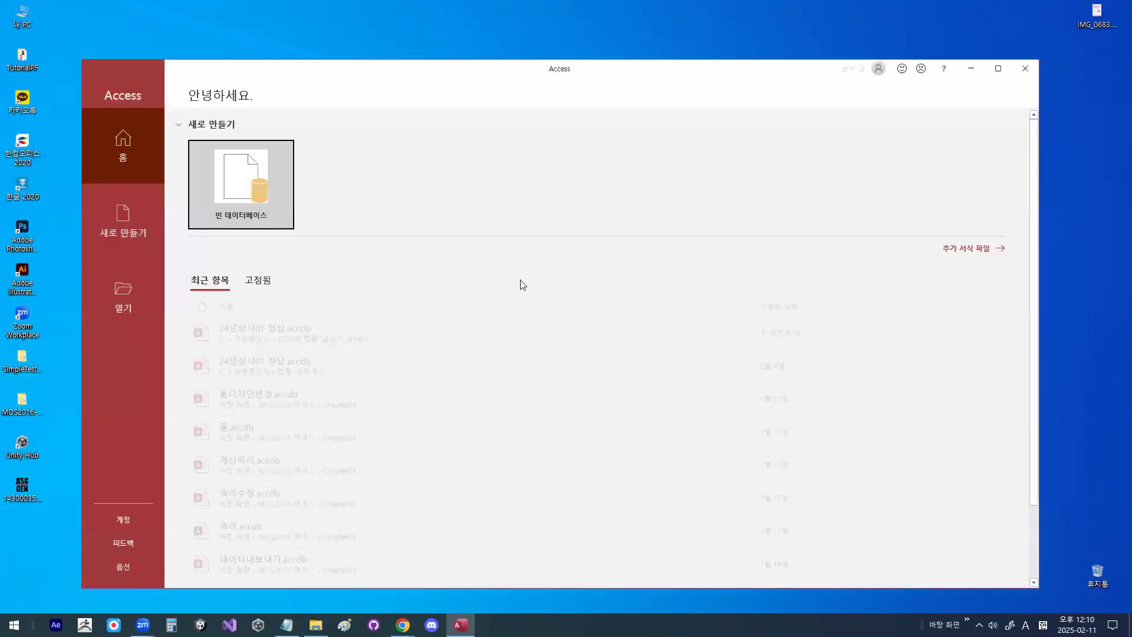
drag(465, 67, 462, 25)
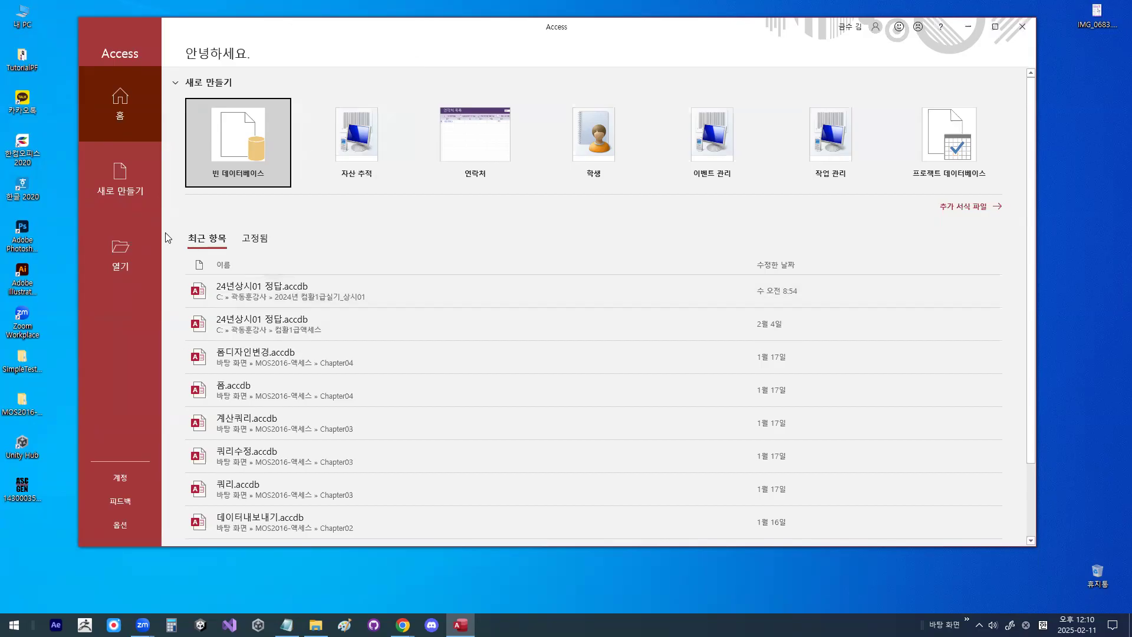
click(115, 253)
click(227, 249)
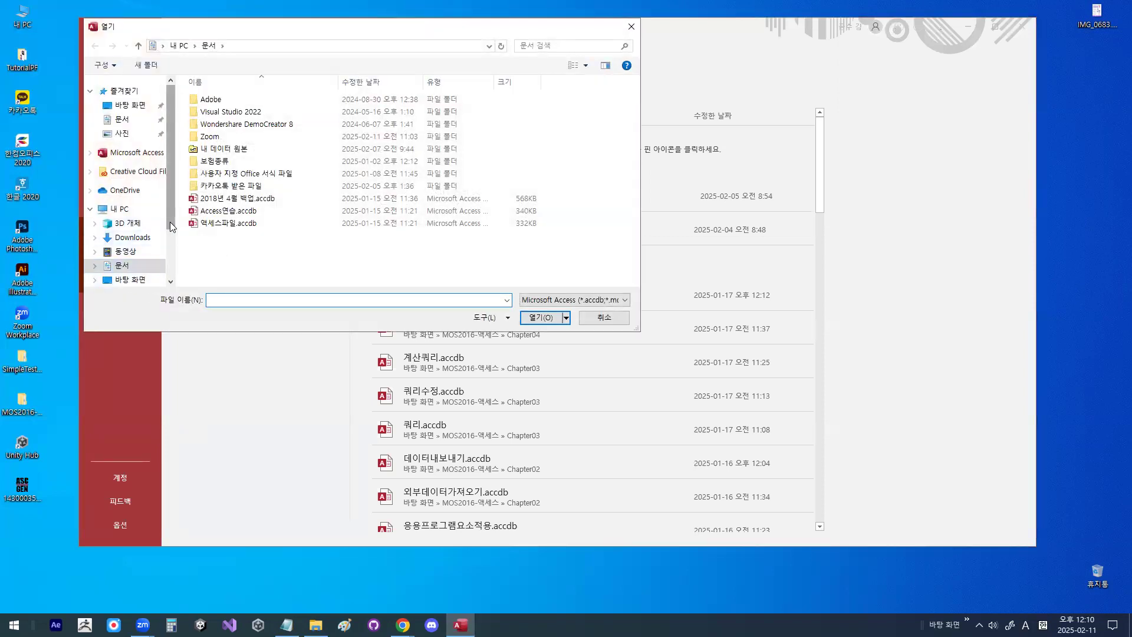
Step: Open 출제유형01_문제.accdb from the folder C:\2024_컴활1급\액세스\작업파일\1장_출제유형01
scroll(145, 271, down, 2)
click(146, 265)
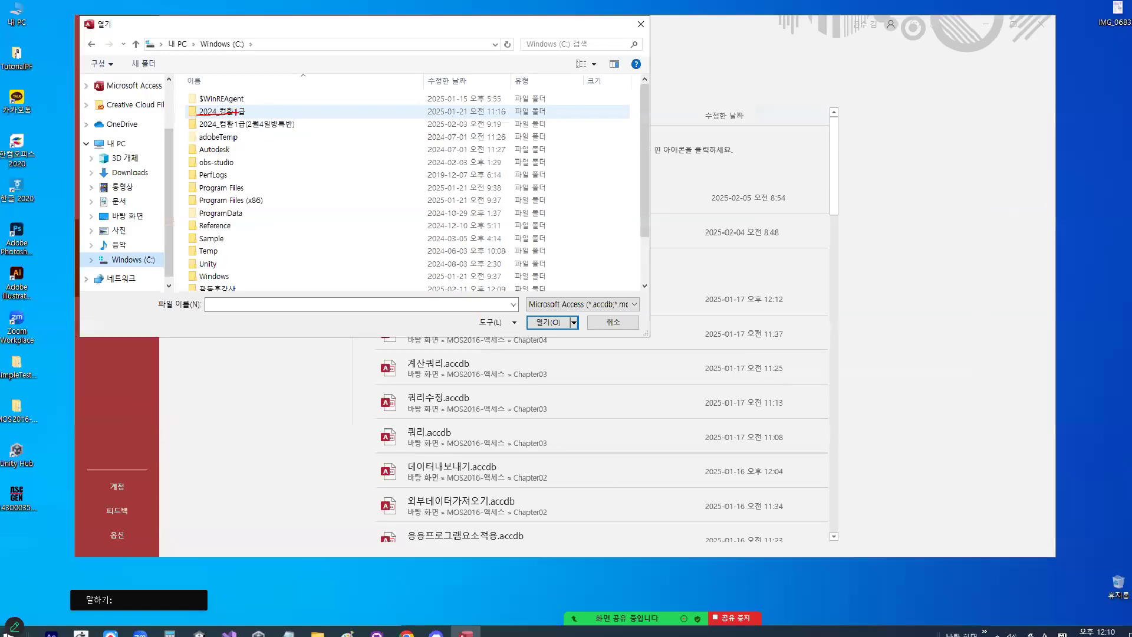
double_click(230, 116)
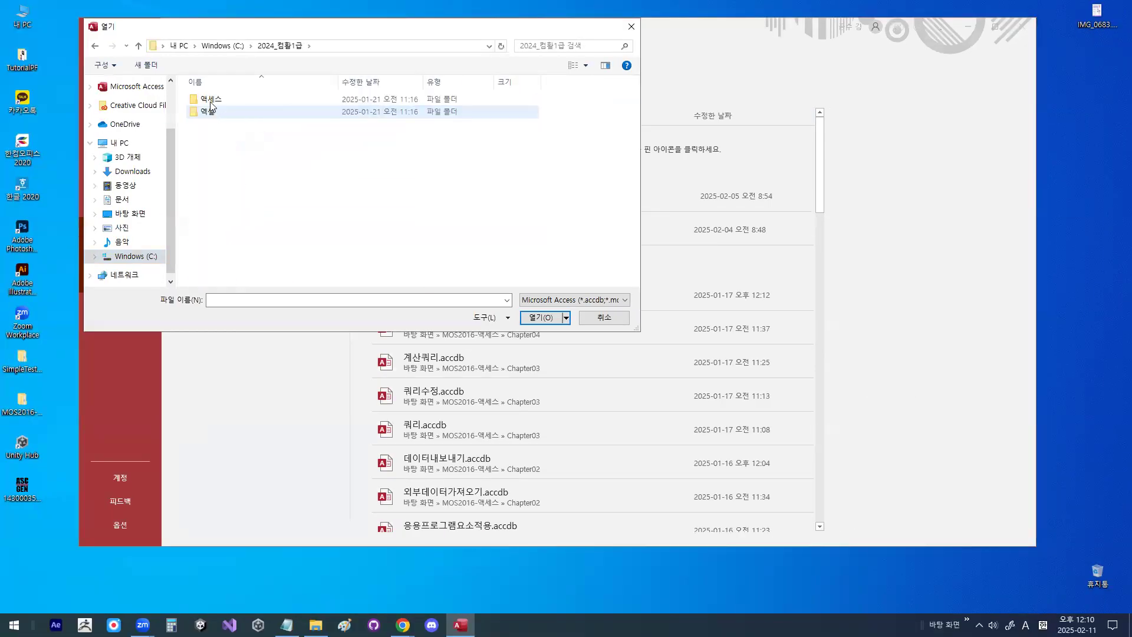
double_click(210, 99)
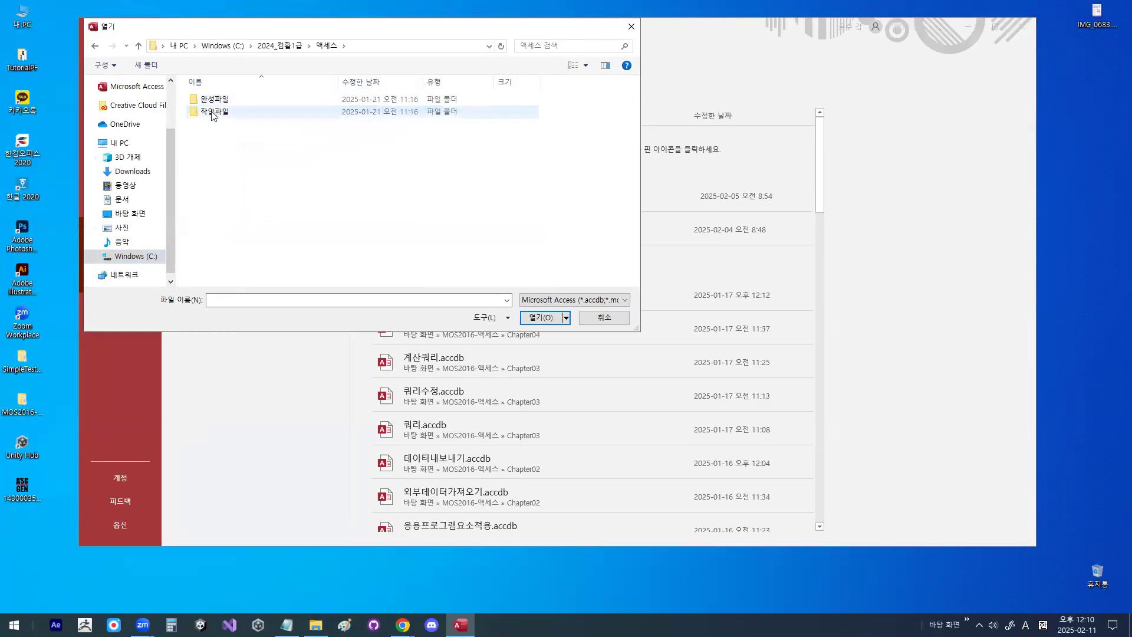
double_click(213, 113)
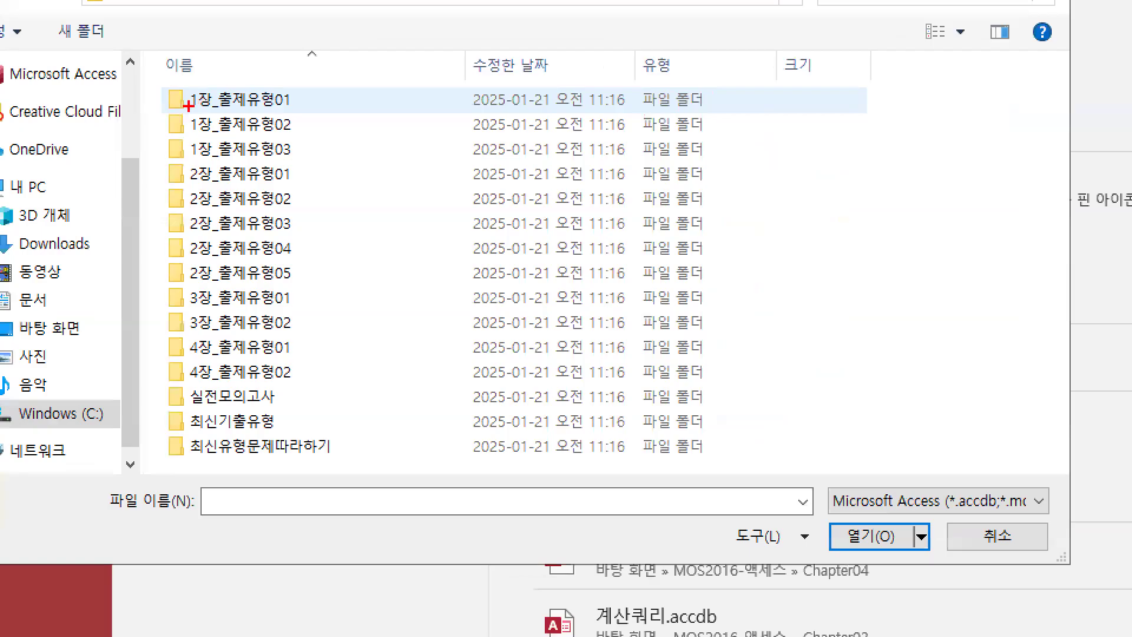
drag(205, 111, 303, 111)
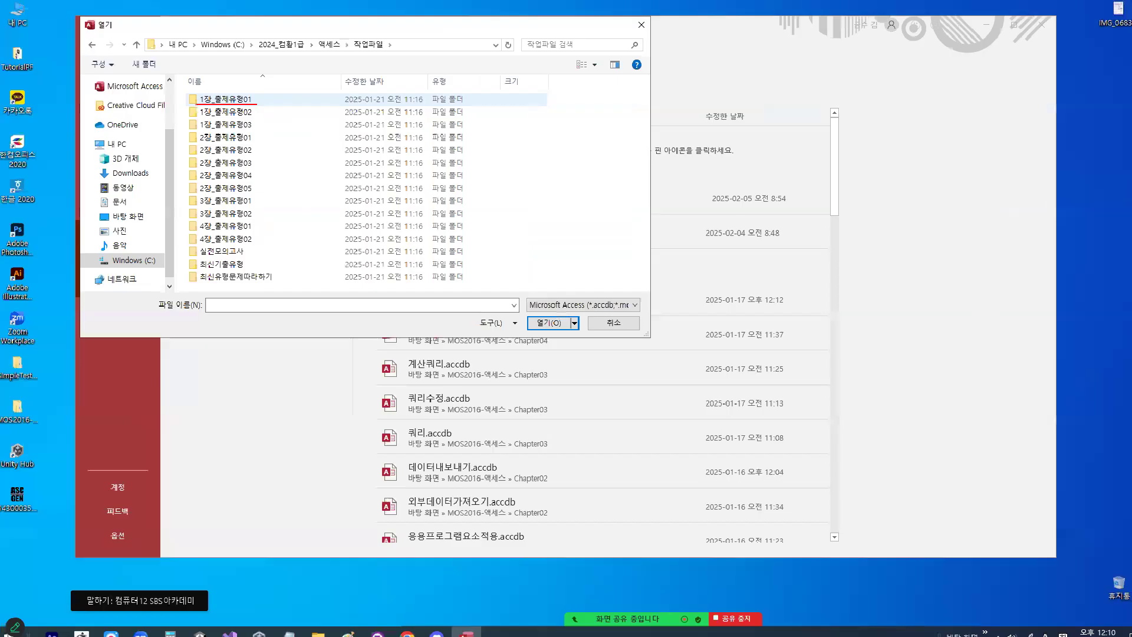
double_click(214, 99)
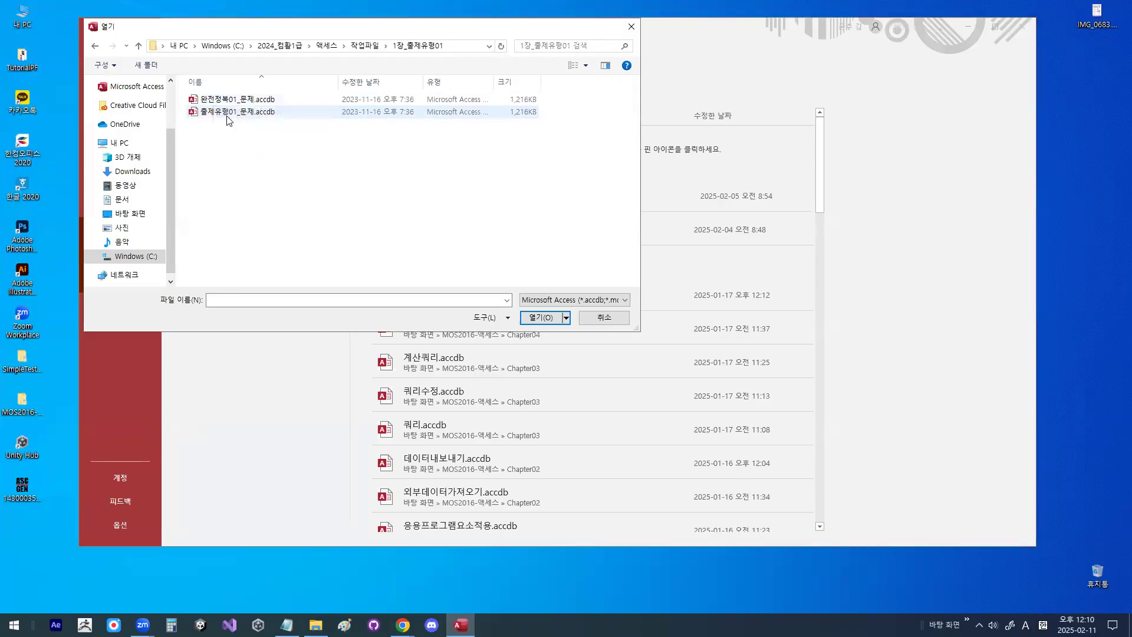
double_click(229, 112)
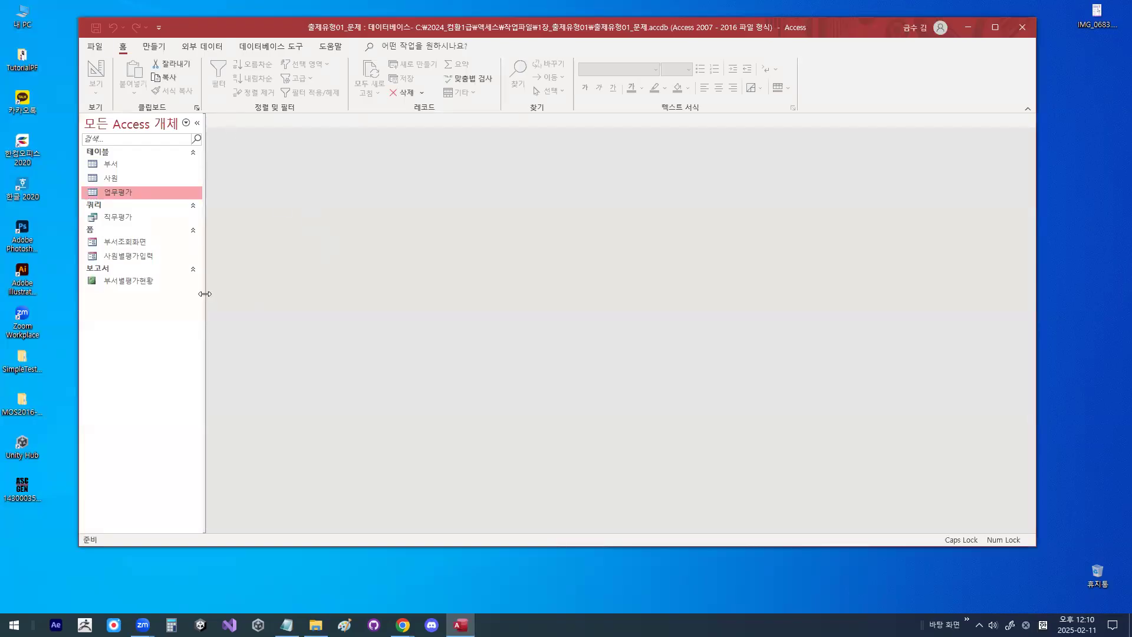
Step: Widen the navigation pane and reposition the database window slightly lower on the desktop
drag(205, 293, 244, 292)
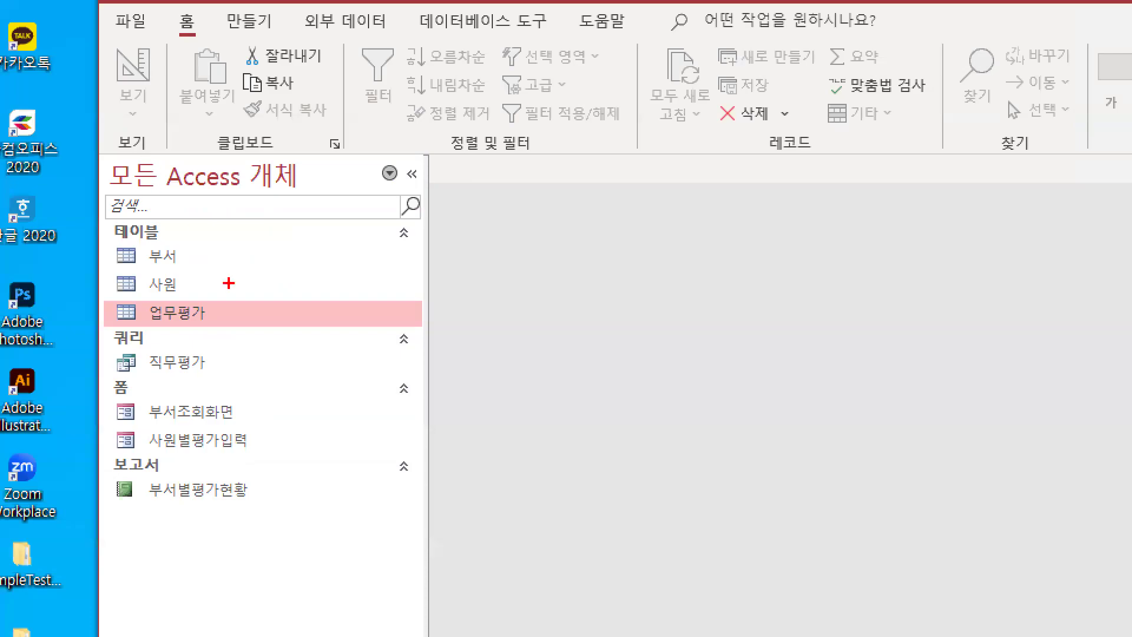
mouse_move(317, 550)
mouse_down()
mouse_move(177, 601)
mouse_move(296, 560)
mouse_up()
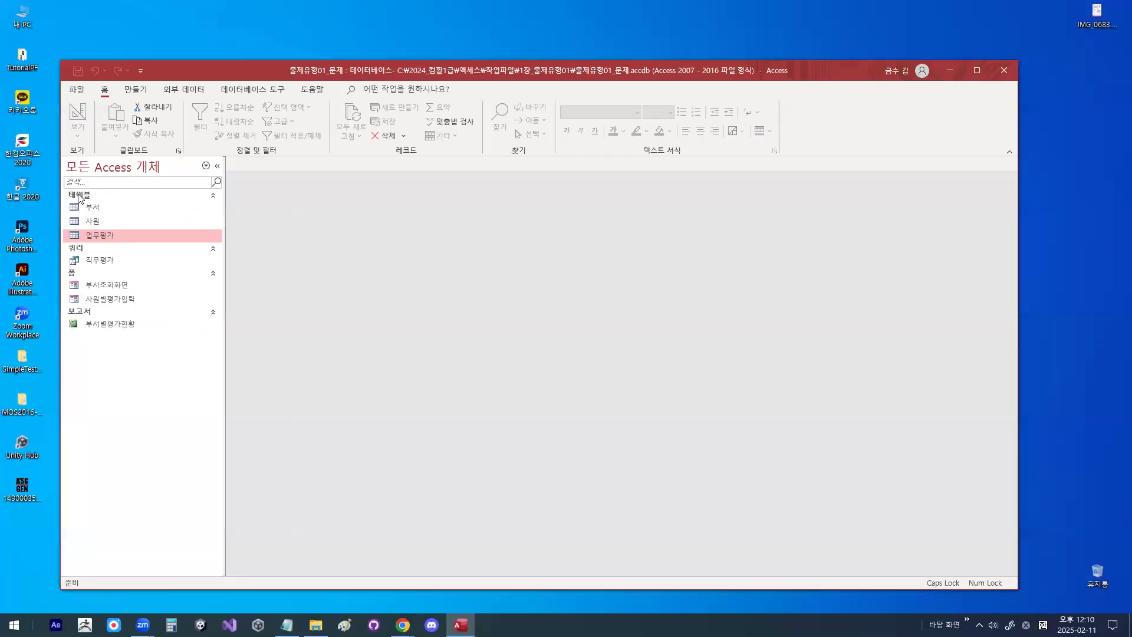
drag(144, 212, 91, 460)
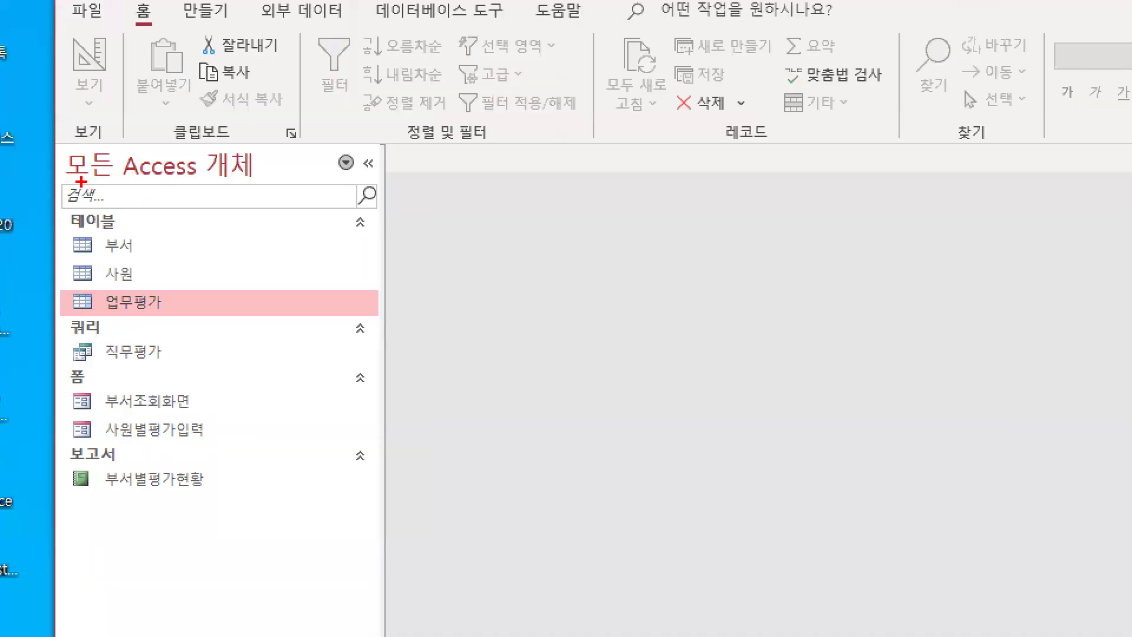
drag(62, 181, 271, 181)
mouse_move(369, 160)
mouse_down()
mouse_move(356, 143)
mouse_move(372, 167)
mouse_up()
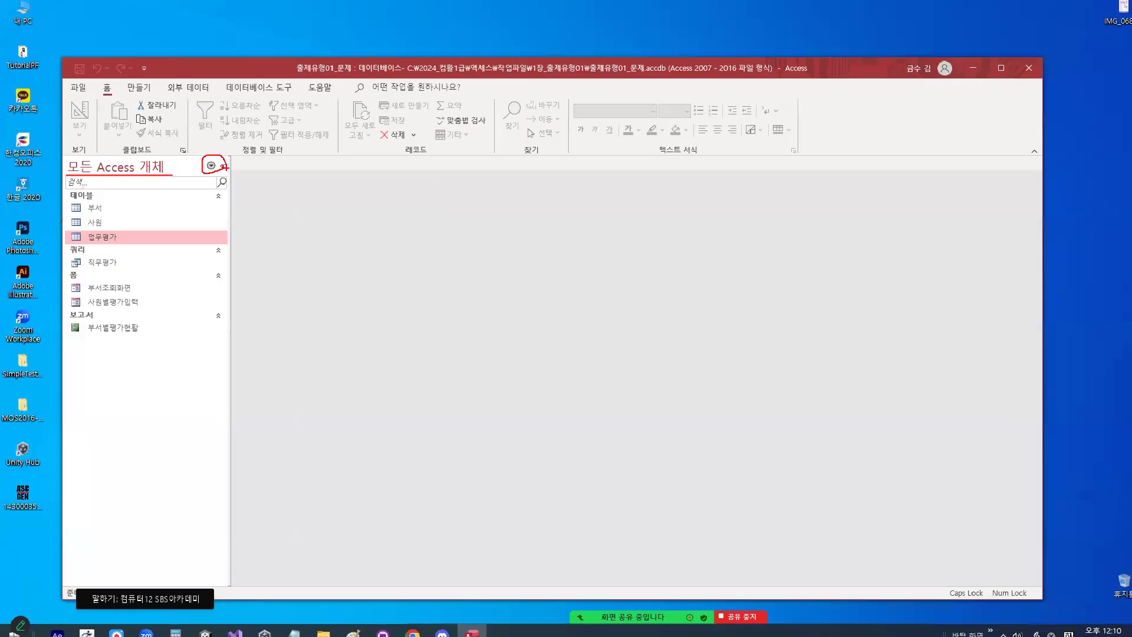
Step: Filter the list of database objects to show only tables (테이블)
click(211, 165)
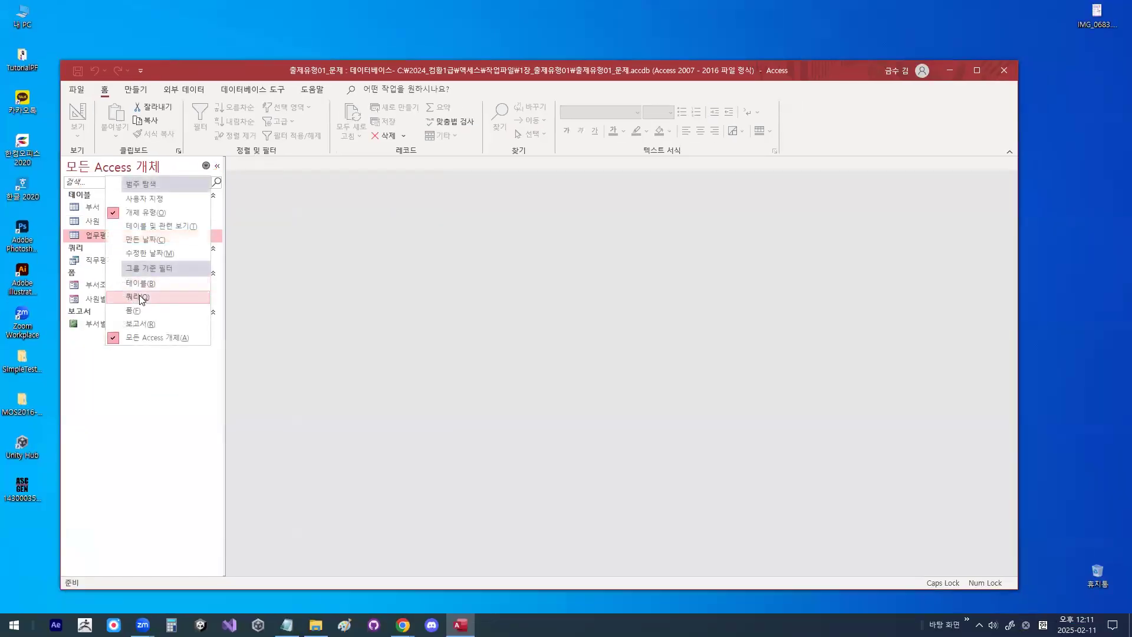
click(143, 284)
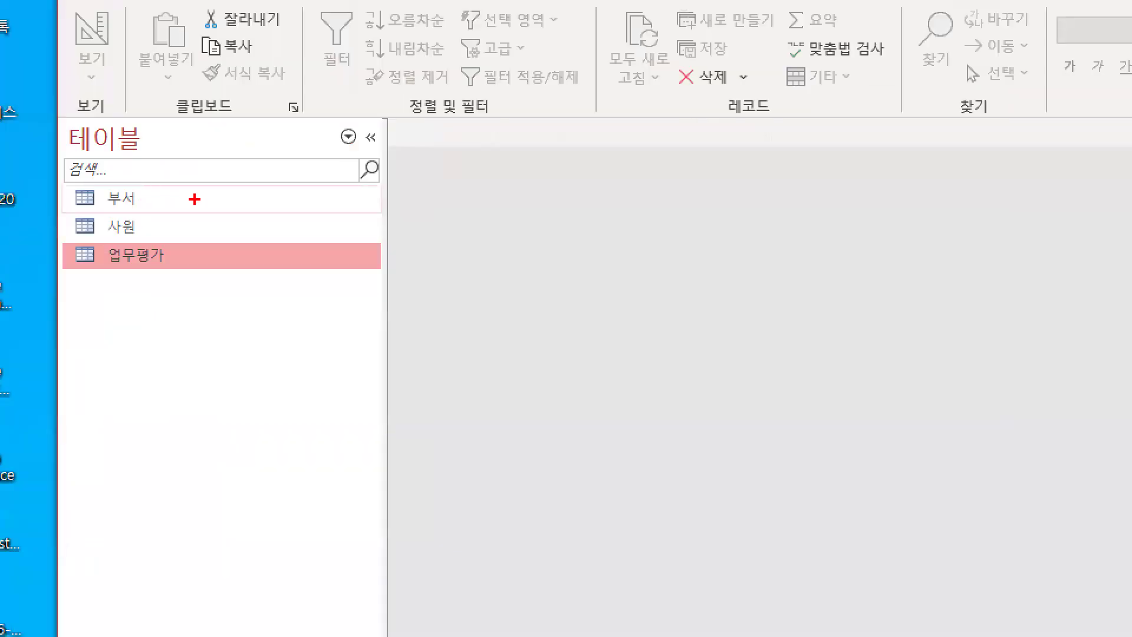
mouse_move(75, 191)
mouse_down()
mouse_move(136, 207)
mouse_move(193, 242)
mouse_up()
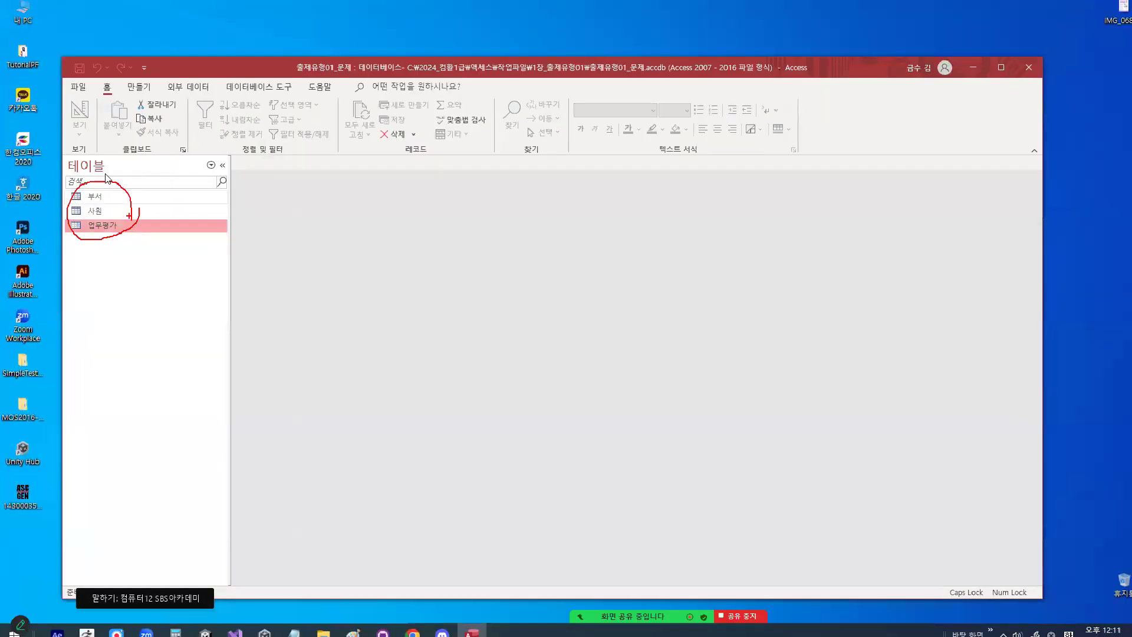
Step: Set the object list filter back to all Access objects (모든 Access 개체)
click(348, 137)
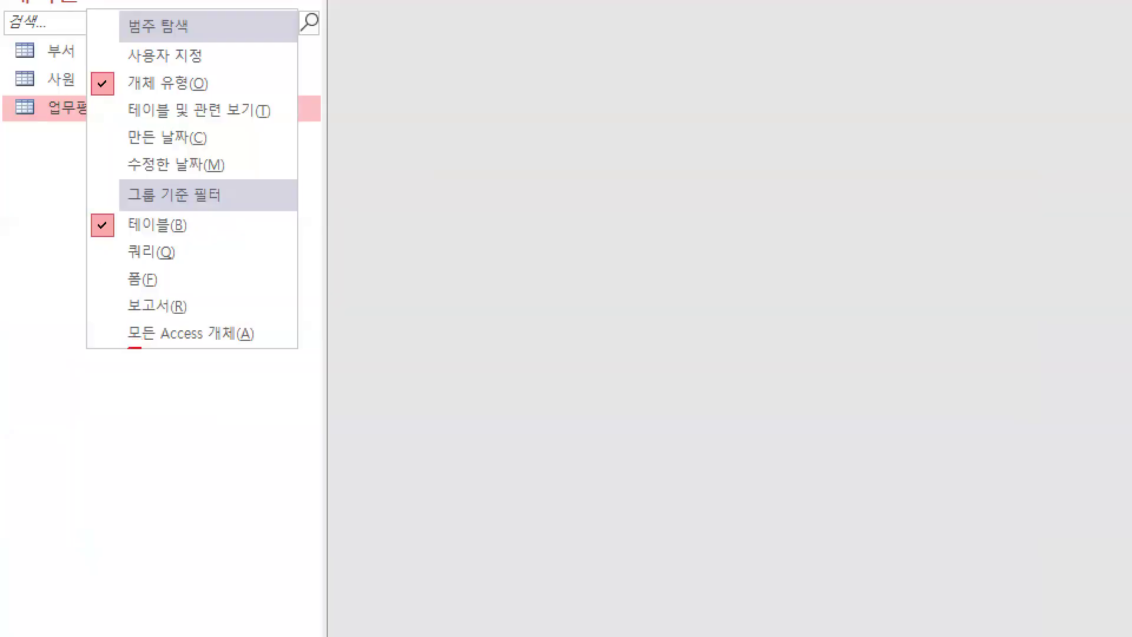
drag(142, 348, 245, 348)
drag(191, 317, 260, 247)
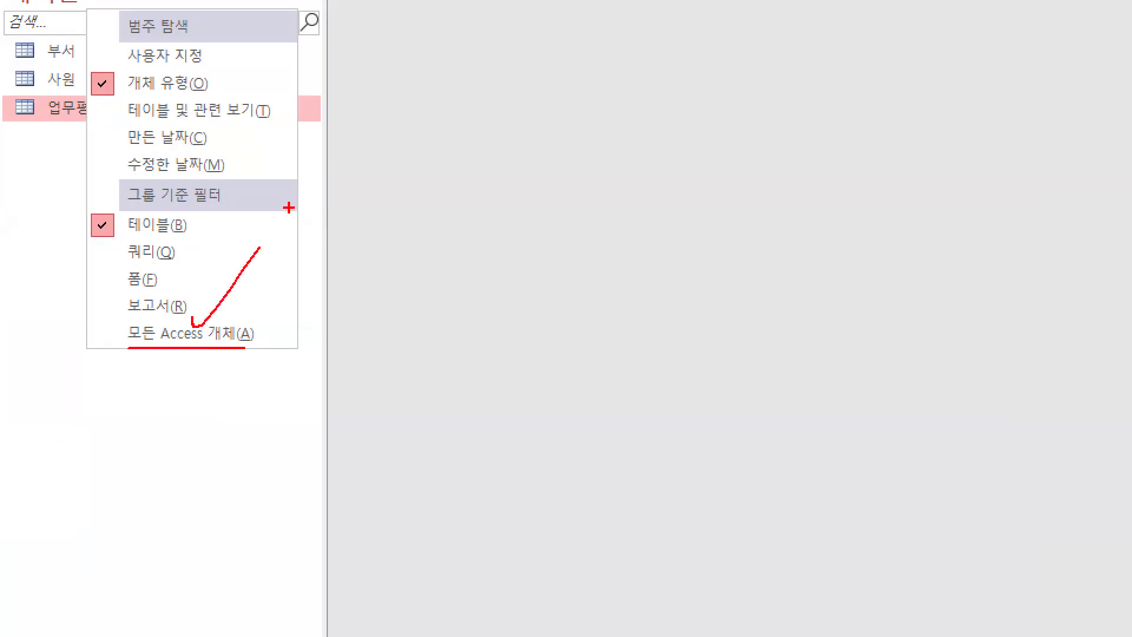
key(Escape)
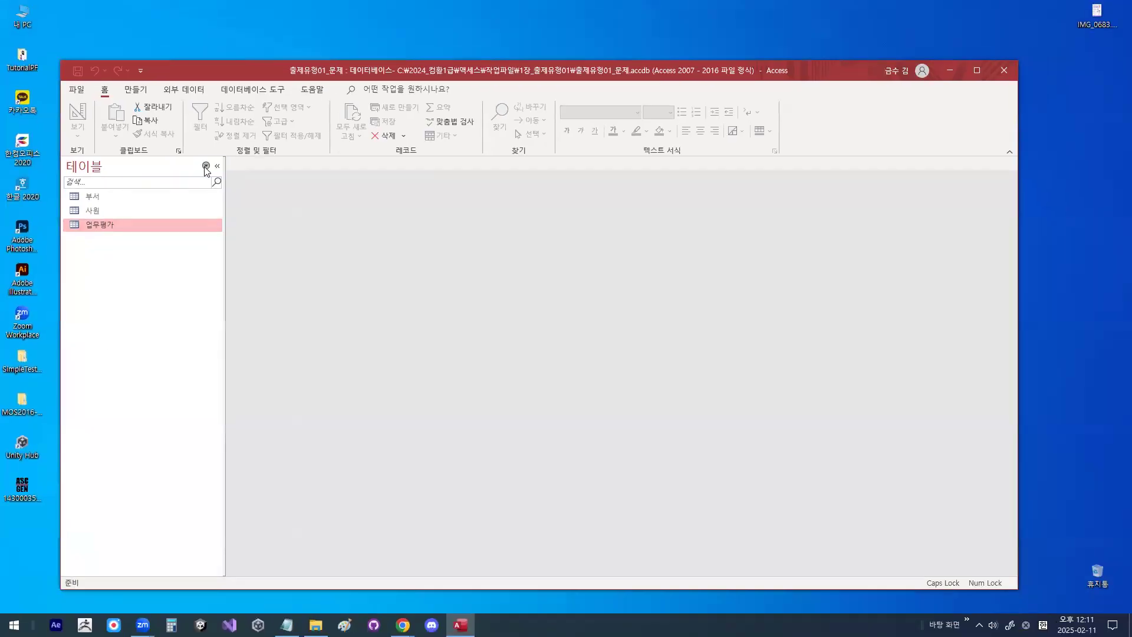
click(205, 166)
click(167, 337)
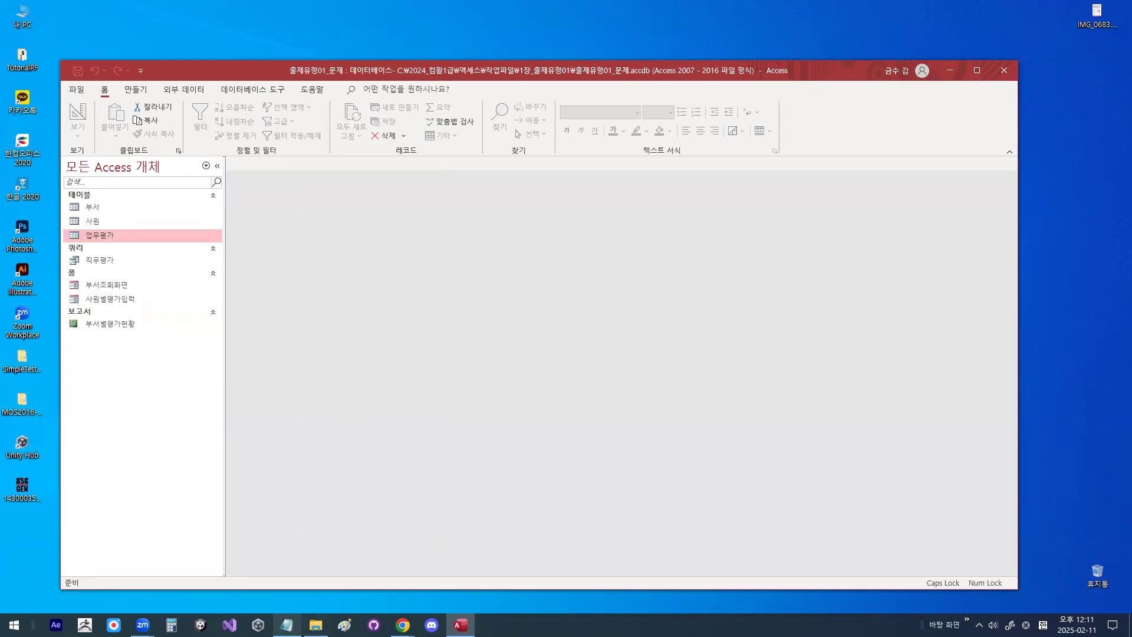
Step: Switch to the Notepad lecture notes and review the introduction to Access, relational databases, table structure, records and fields
click(286, 625)
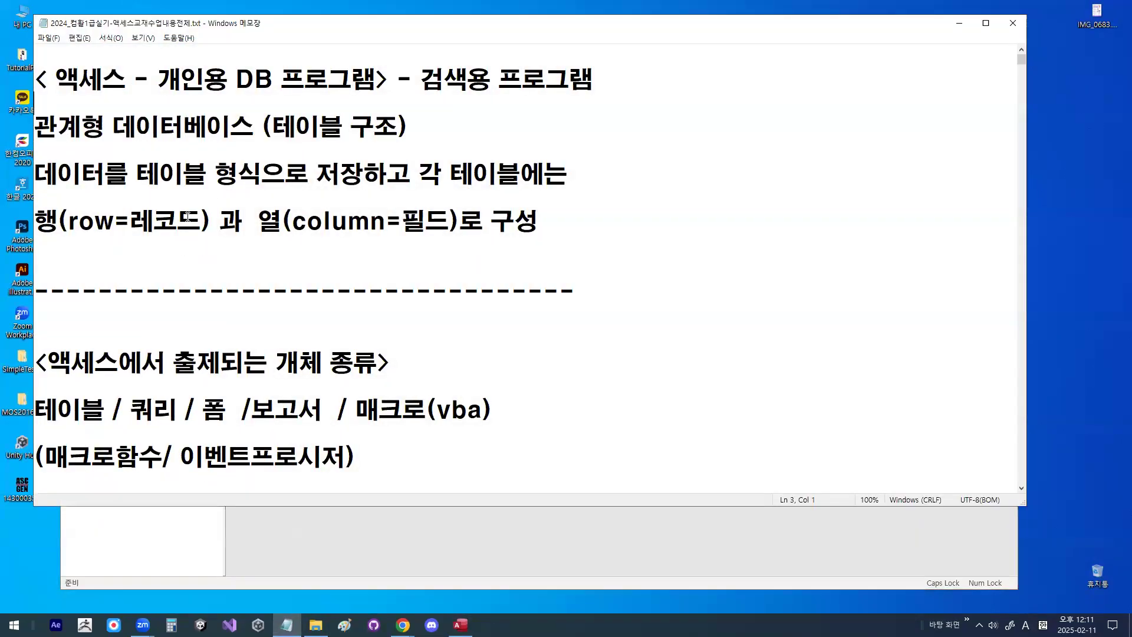
drag(196, 30, 207, 60)
drag(70, 111, 507, 101)
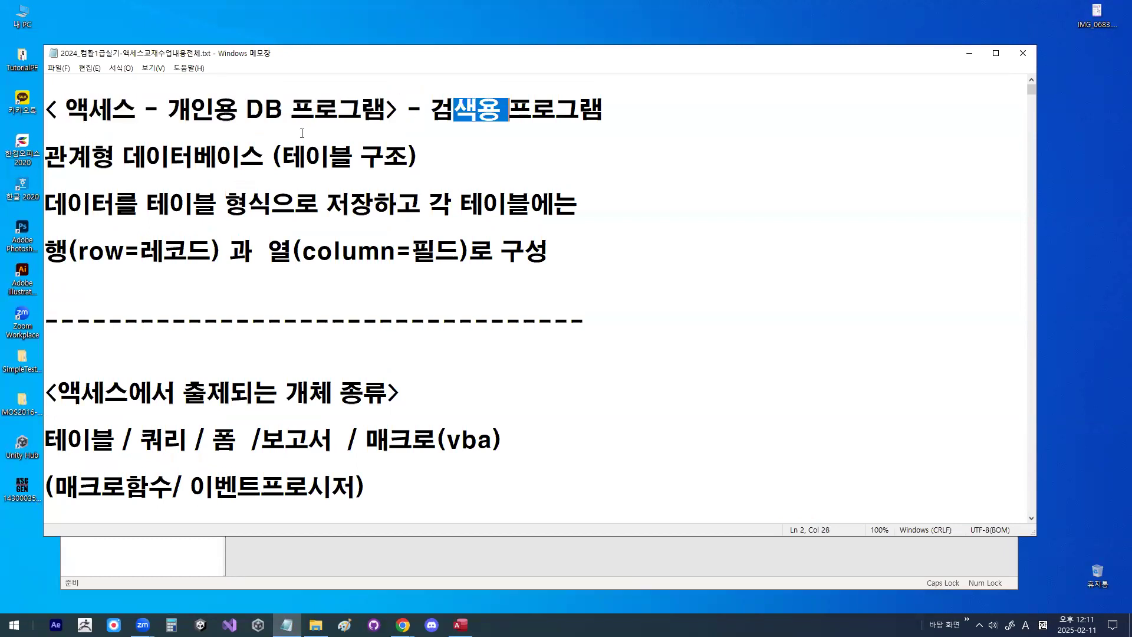
drag(57, 109, 120, 104)
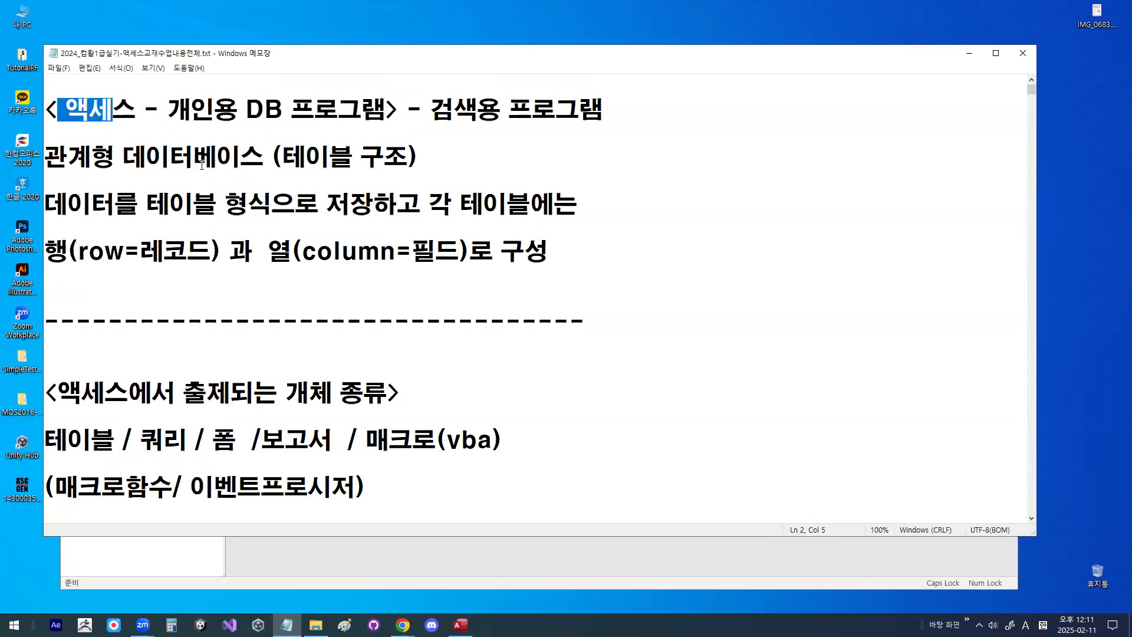
drag(291, 169, 405, 169)
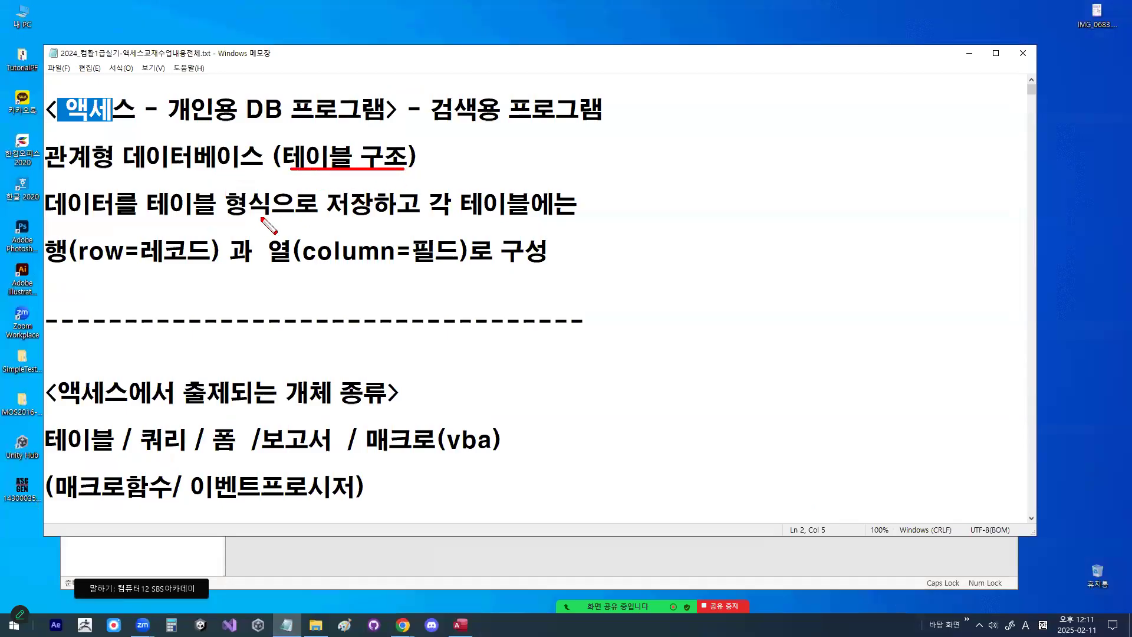
drag(160, 222, 355, 223)
drag(436, 219, 551, 218)
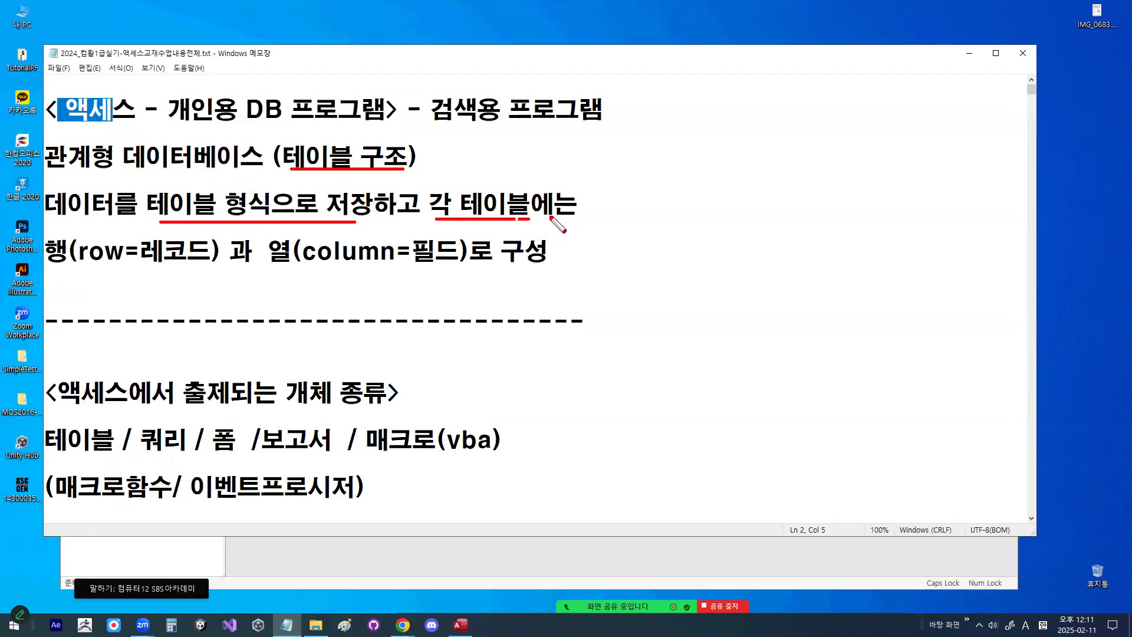
drag(75, 263, 197, 263)
drag(301, 266, 435, 267)
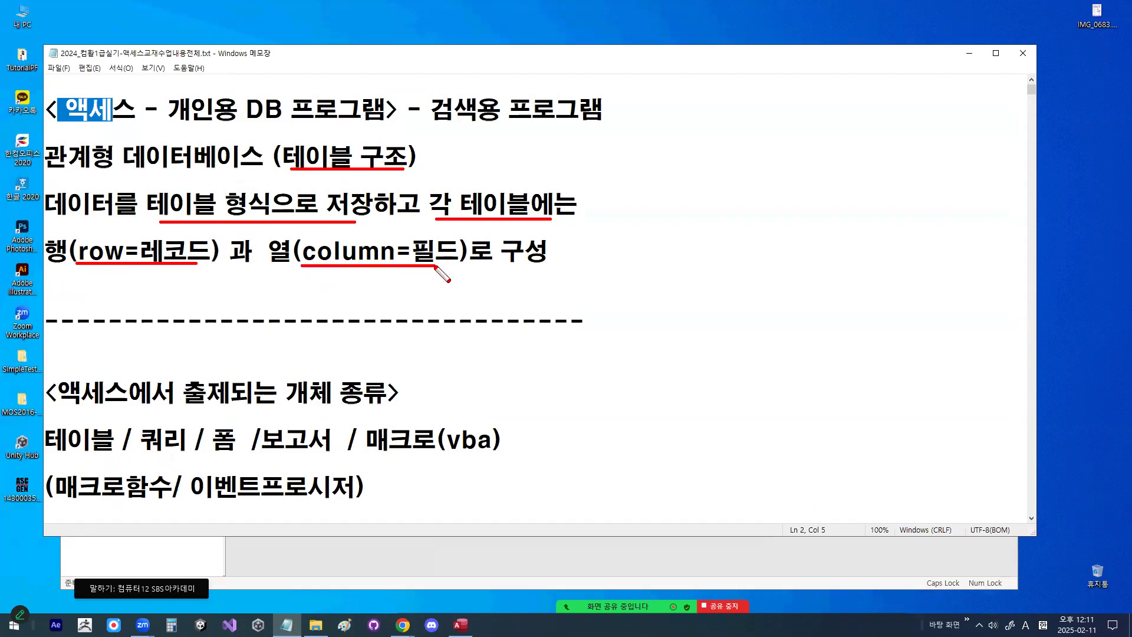
key(Escape)
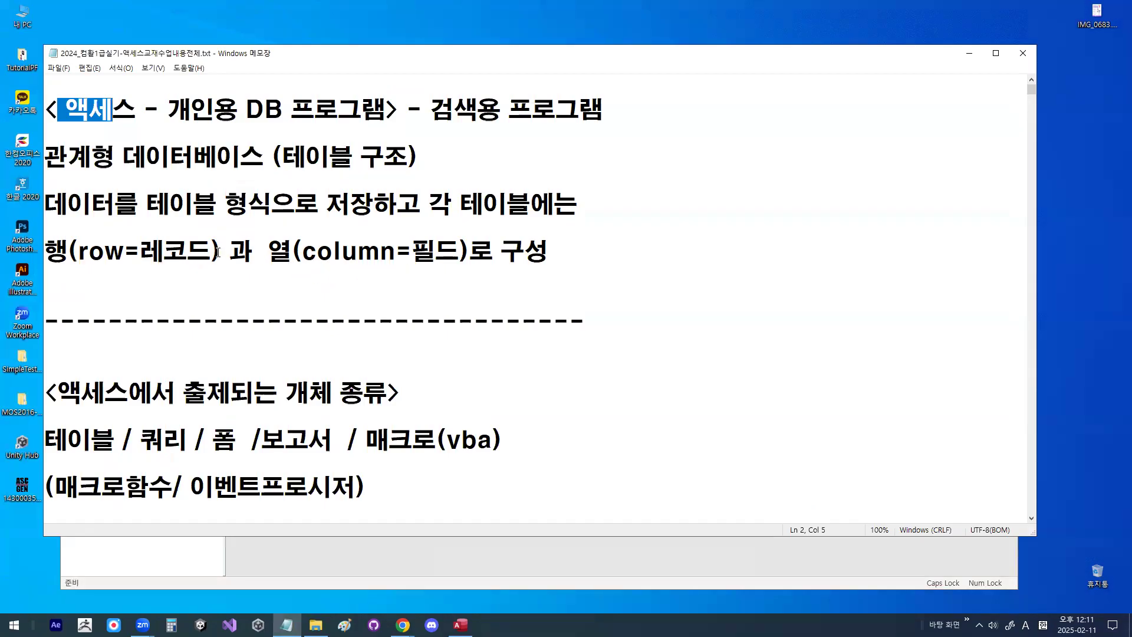
Step: Review the section of the notes listing the Access object types covered in the exam, including macro functions and event procedures
scroll(218, 253, down, 1)
scroll(218, 252, down, 2)
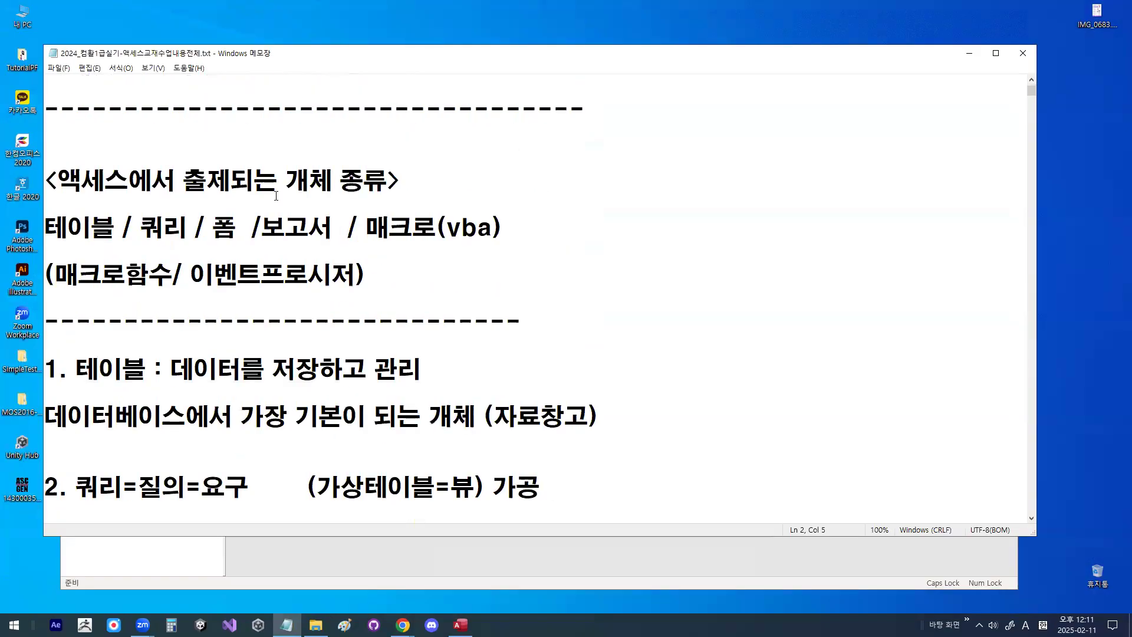
click(115, 228)
click(286, 228)
click(423, 233)
drag(54, 274, 355, 277)
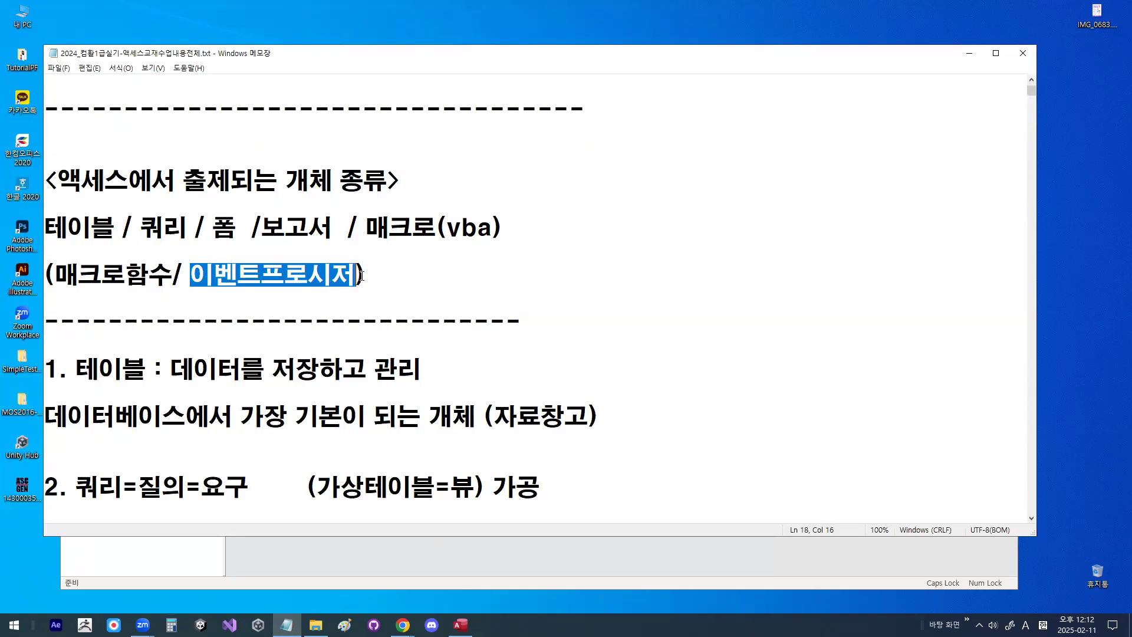
click(363, 275)
drag(48, 227, 403, 272)
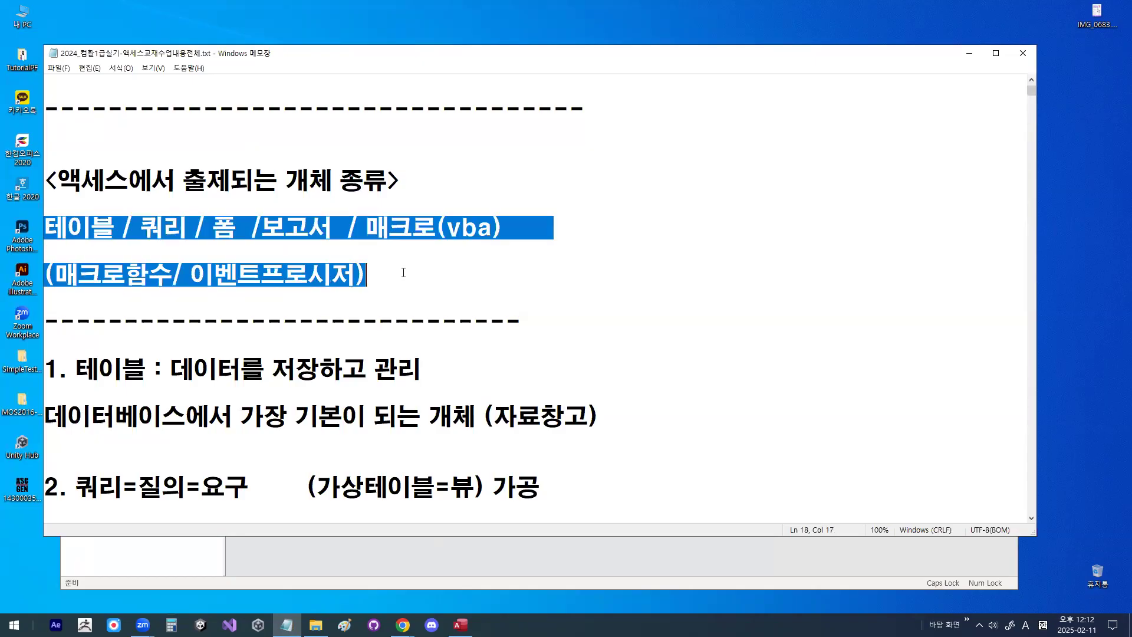
click(403, 272)
click(242, 223)
click(261, 274)
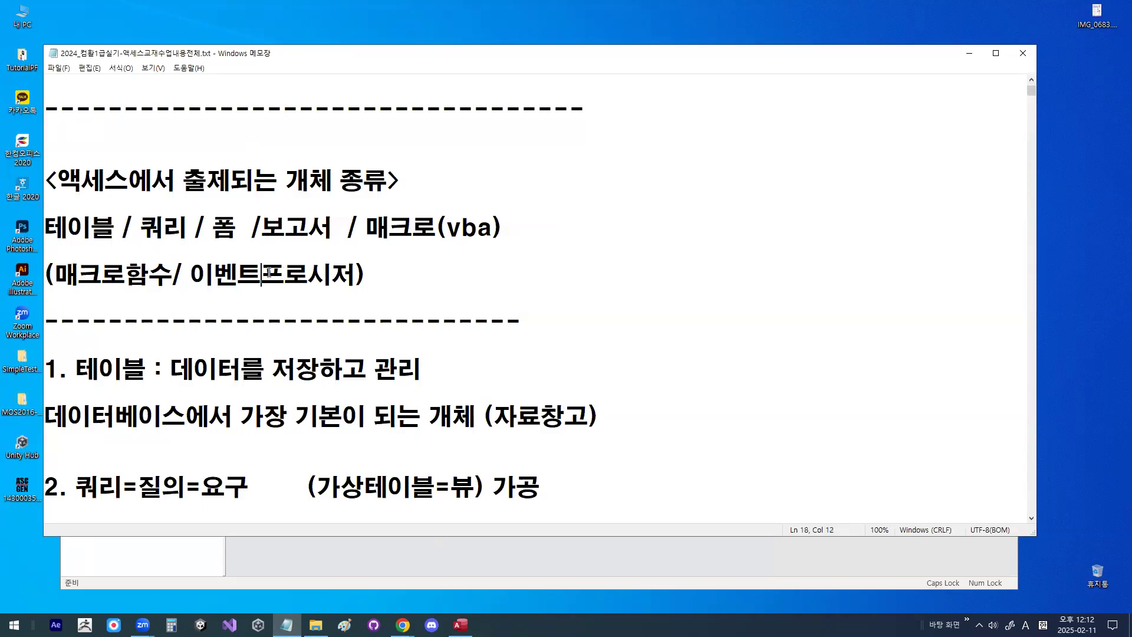
Step: Read the notes' definition of the table object, highlighting its description and the term 자료창고
scroll(269, 272, down, 1)
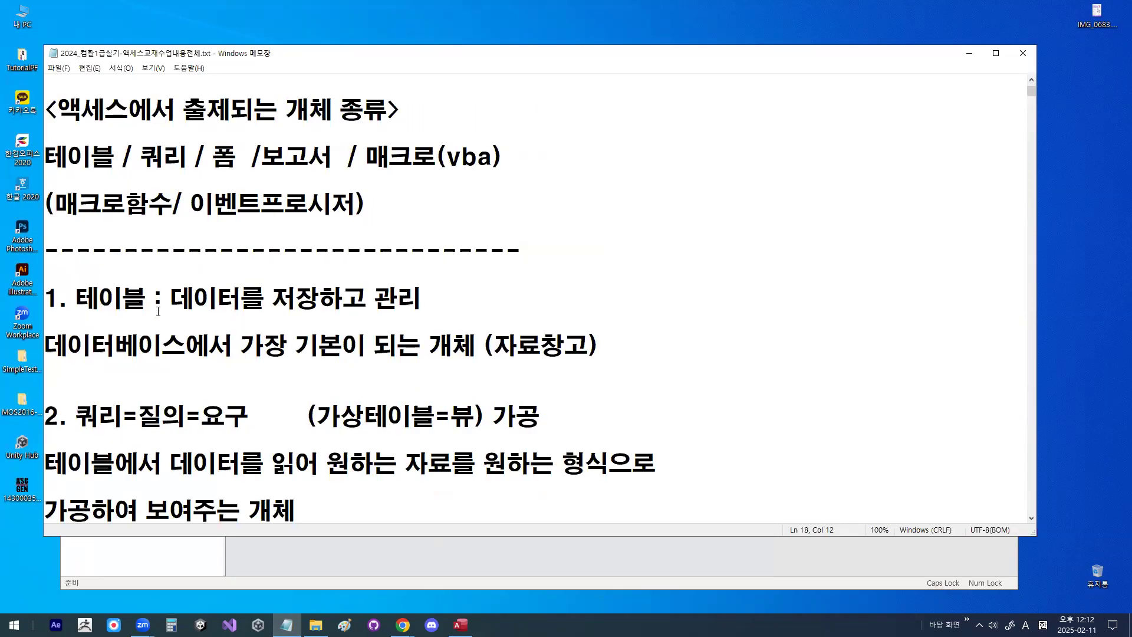
double_click(137, 291)
drag(171, 298, 417, 298)
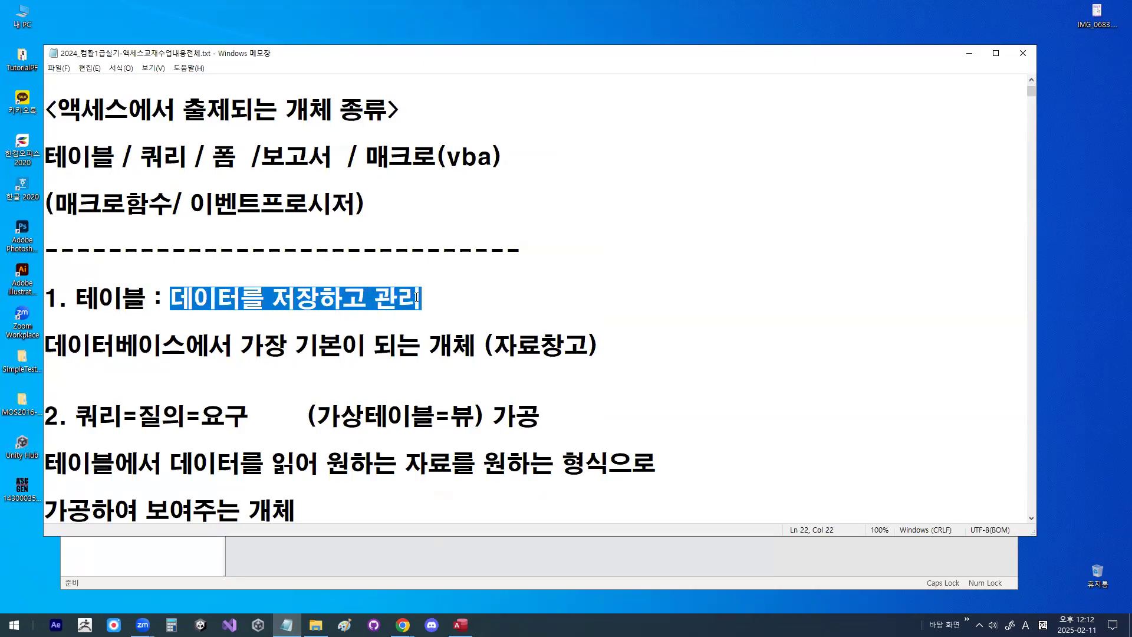
drag(295, 345, 629, 348)
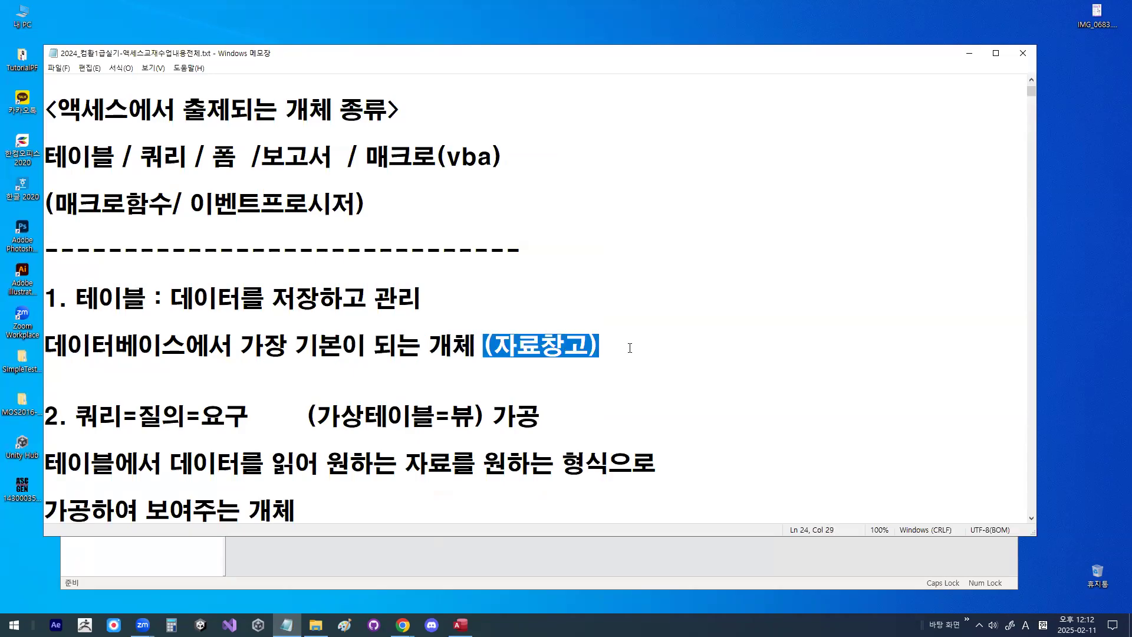
Step: Read the notes' definition of the query object, highlighting 쿼리 and its synonyms 질의=요구
scroll(135, 374, down, 1)
drag(83, 345, 228, 346)
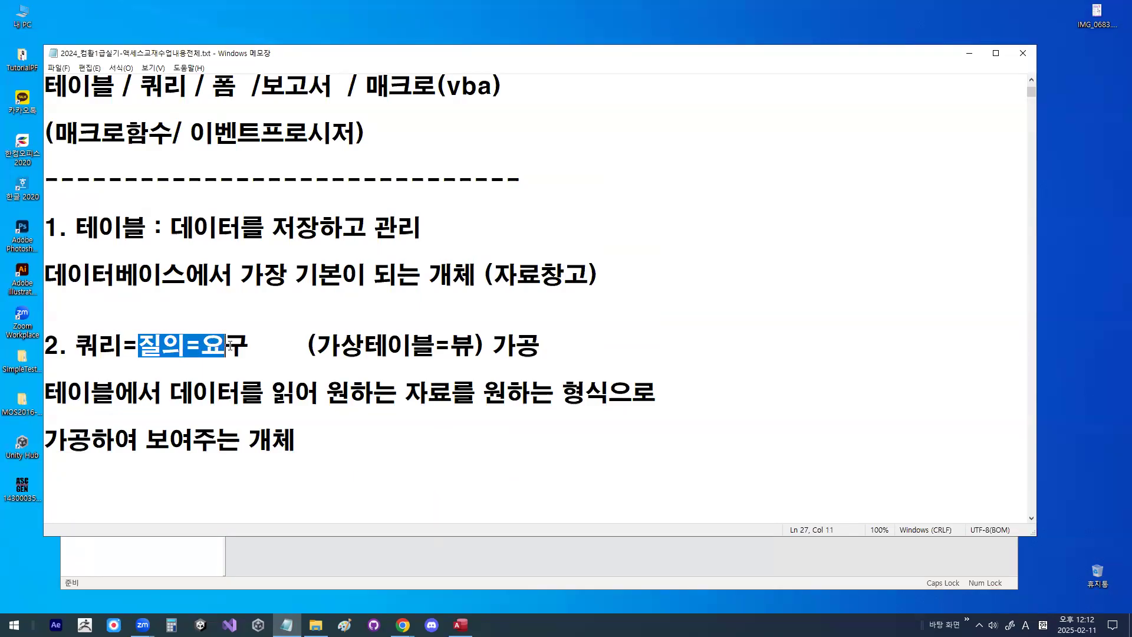
click(251, 344)
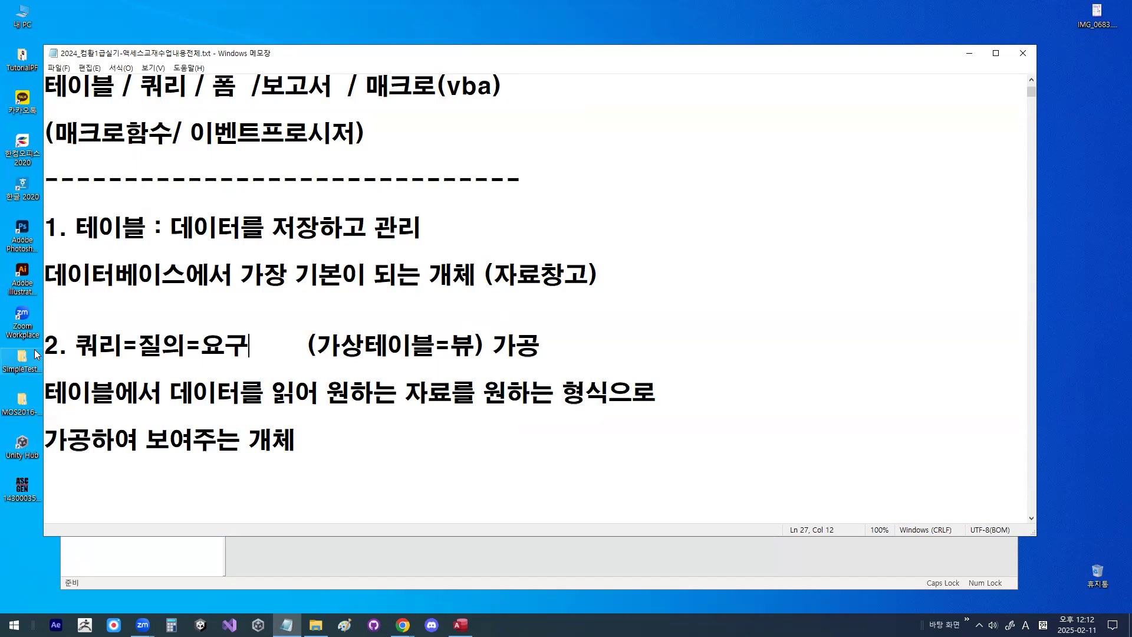
drag(72, 341, 114, 341)
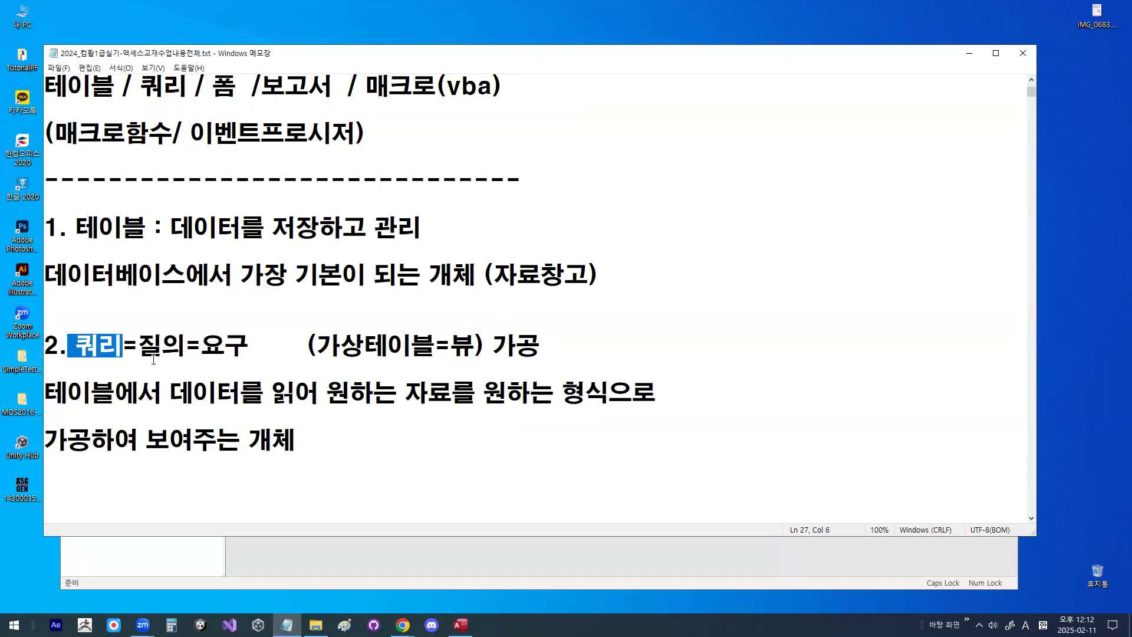
double_click(120, 340)
click(120, 340)
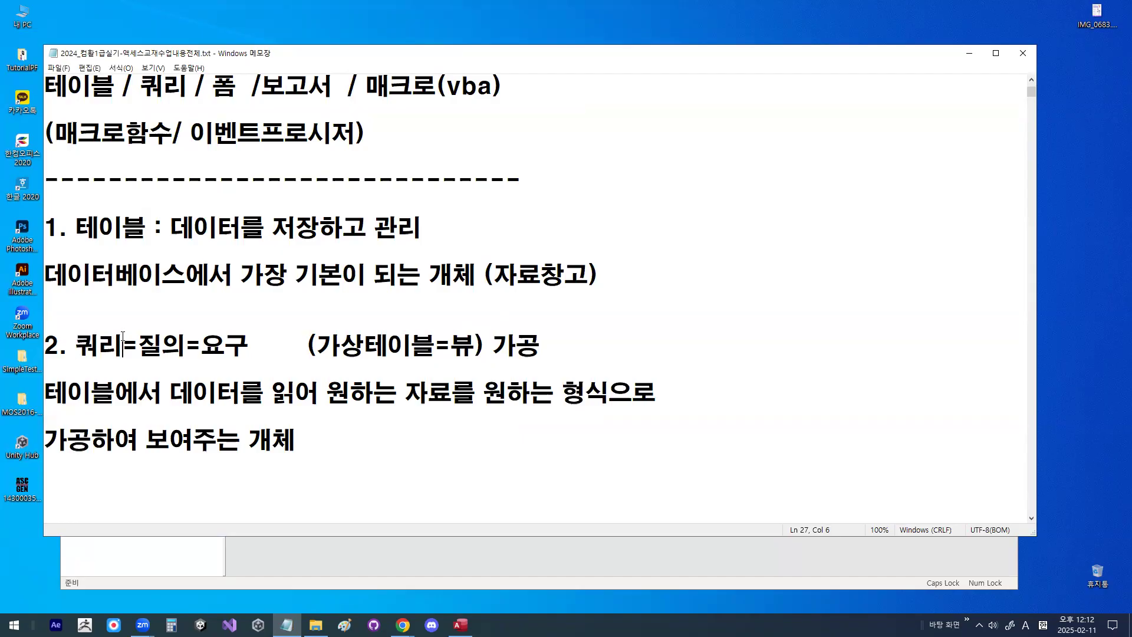
drag(75, 346, 123, 347)
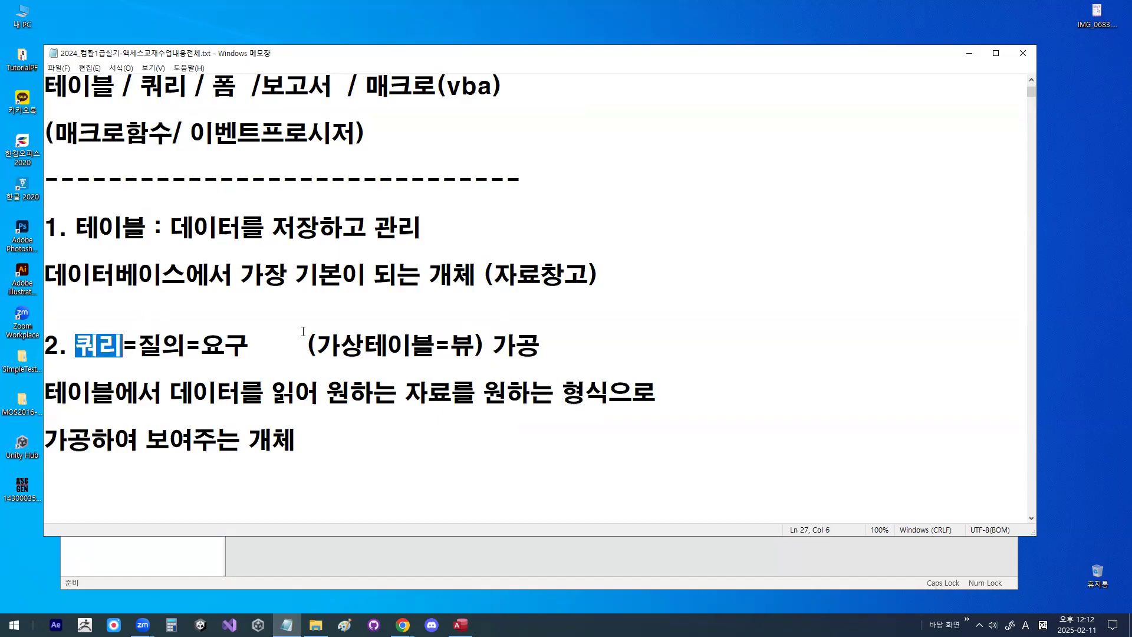
Step: Compare the query with the table object in the notes, highlighting 테이블, 가상테이블 and 뷰
drag(318, 348, 466, 342)
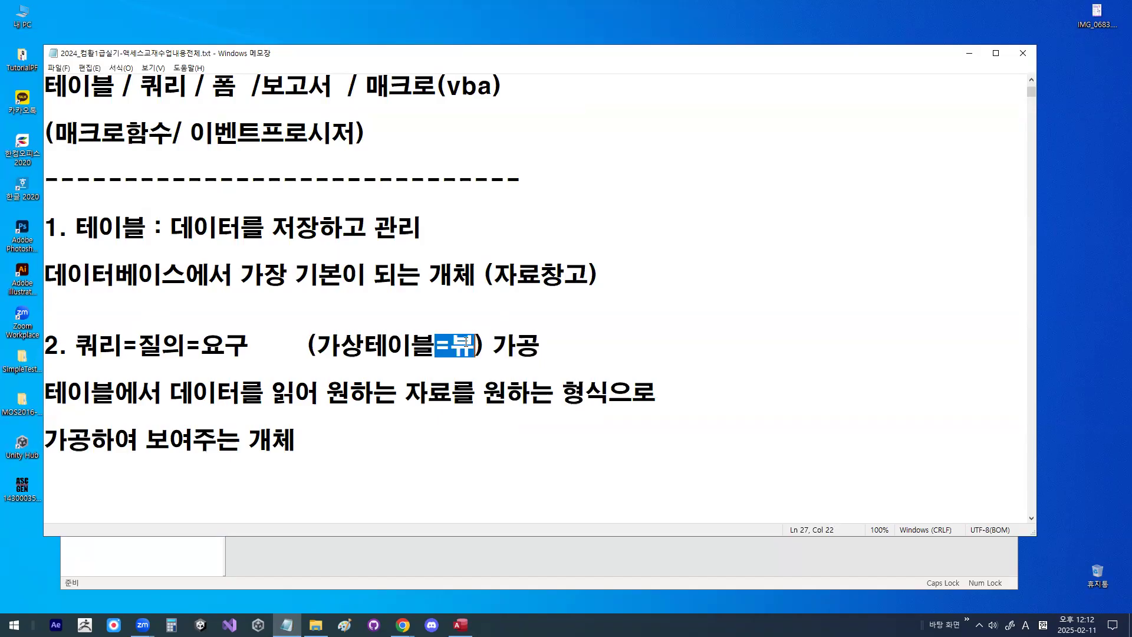
click(75, 343)
drag(75, 227, 137, 230)
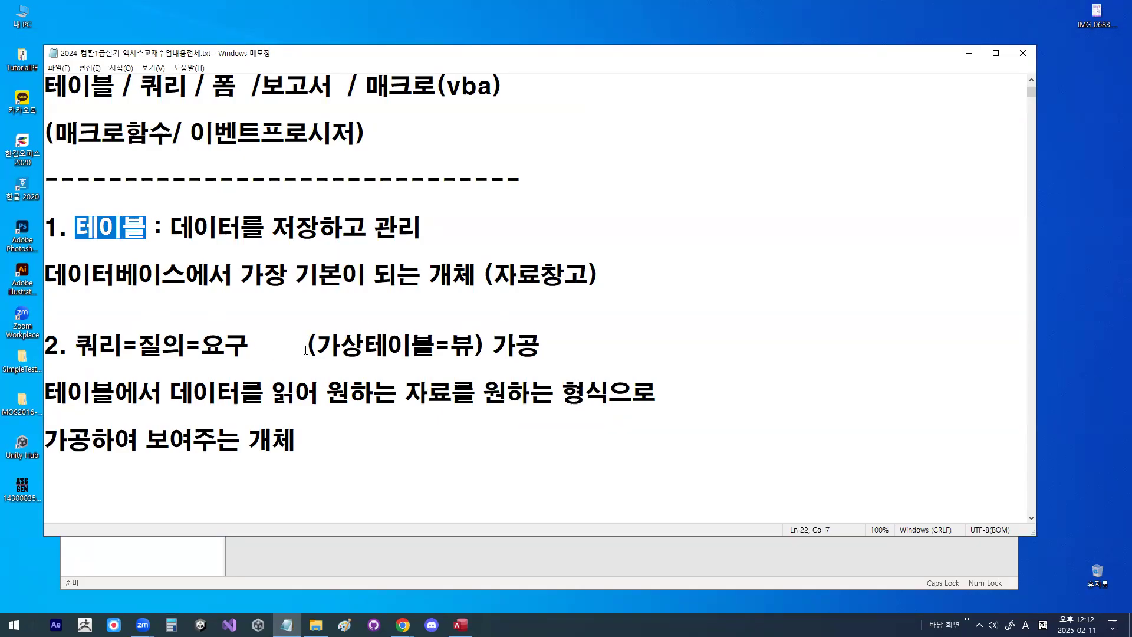
drag(319, 343, 429, 342)
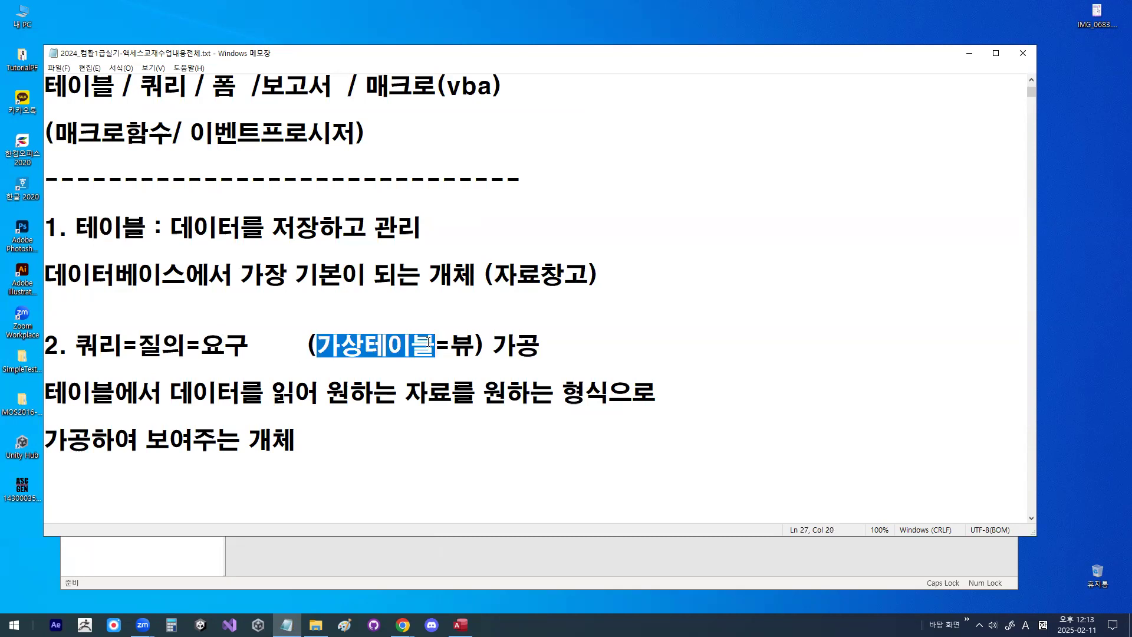
click(428, 342)
mouse_move(75, 345)
mouse_down()
mouse_move(115, 344)
mouse_move(109, 368)
mouse_move(86, 354)
mouse_move(126, 331)
mouse_move(131, 350)
mouse_up()
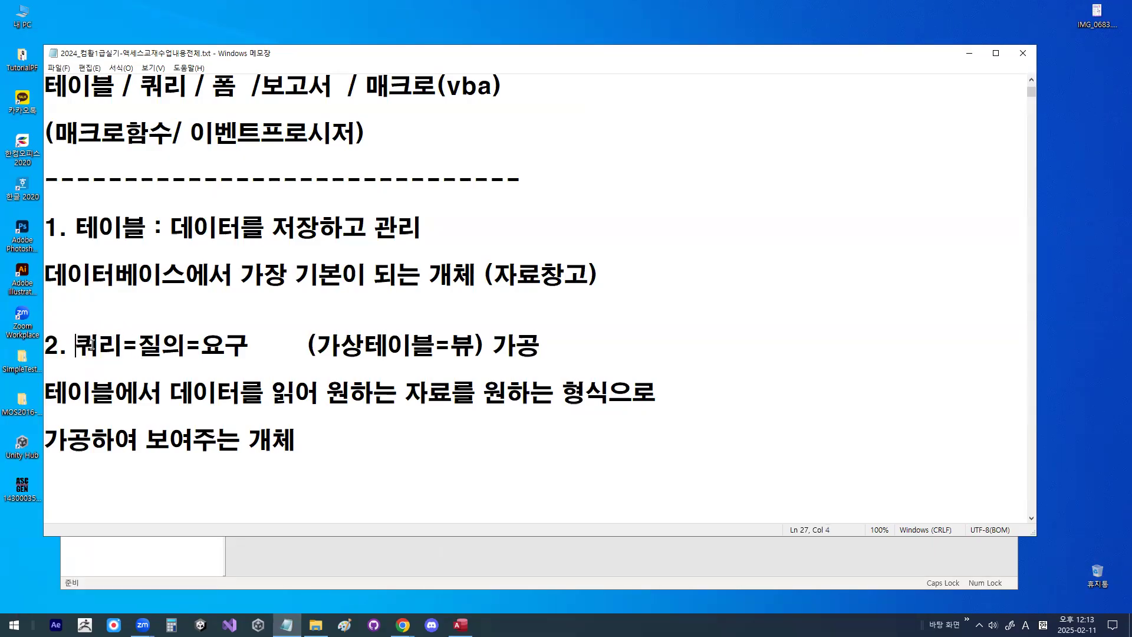
Step: Skim the notes' list of query types, from 매개변수 쿼리 and 크로스탭쿼리 to 중복검색쿼리
scroll(120, 344, down, 1)
scroll(120, 344, down, 8)
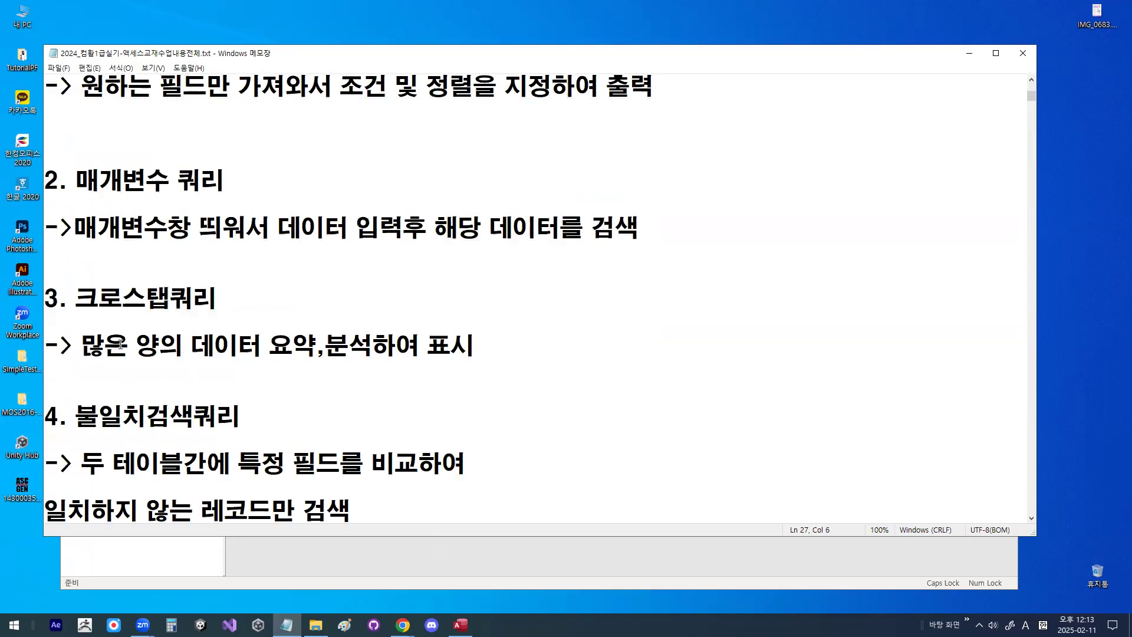
scroll(195, 297, down, 7)
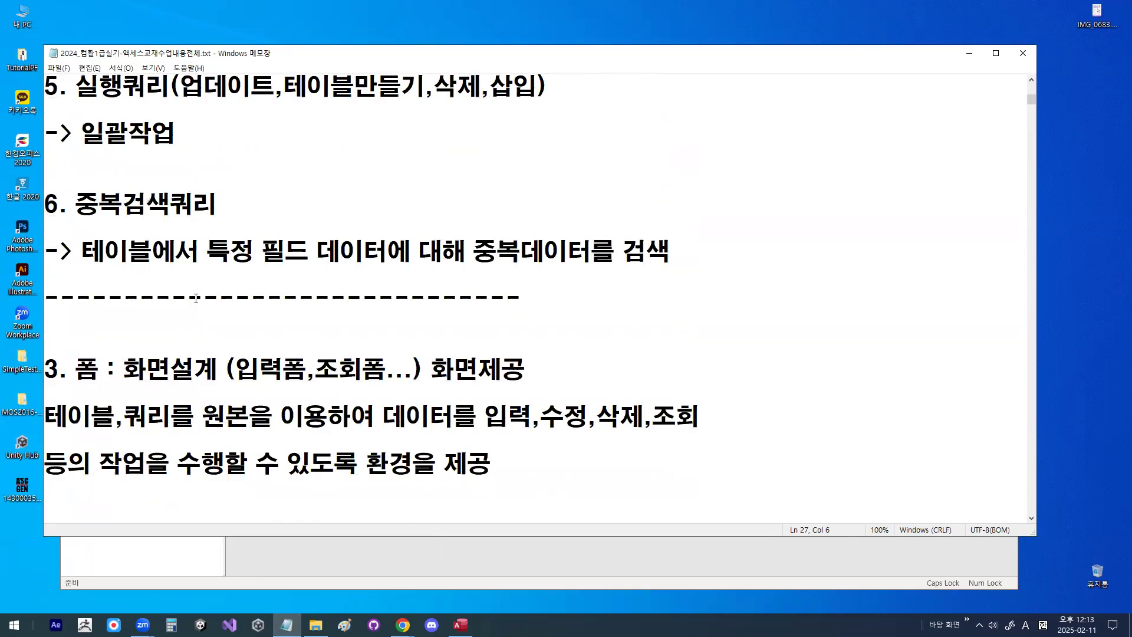
Step: Read the notes' definition of the form object, highlighting 테이블,쿼리를 원본, 입력,수정,삭제,조회 and 환경을 제공
drag(80, 242, 378, 242)
mouse_move(74, 234)
mouse_down()
mouse_move(101, 216)
mouse_move(93, 245)
mouse_move(81, 227)
mouse_move(98, 228)
mouse_up()
key(Escape)
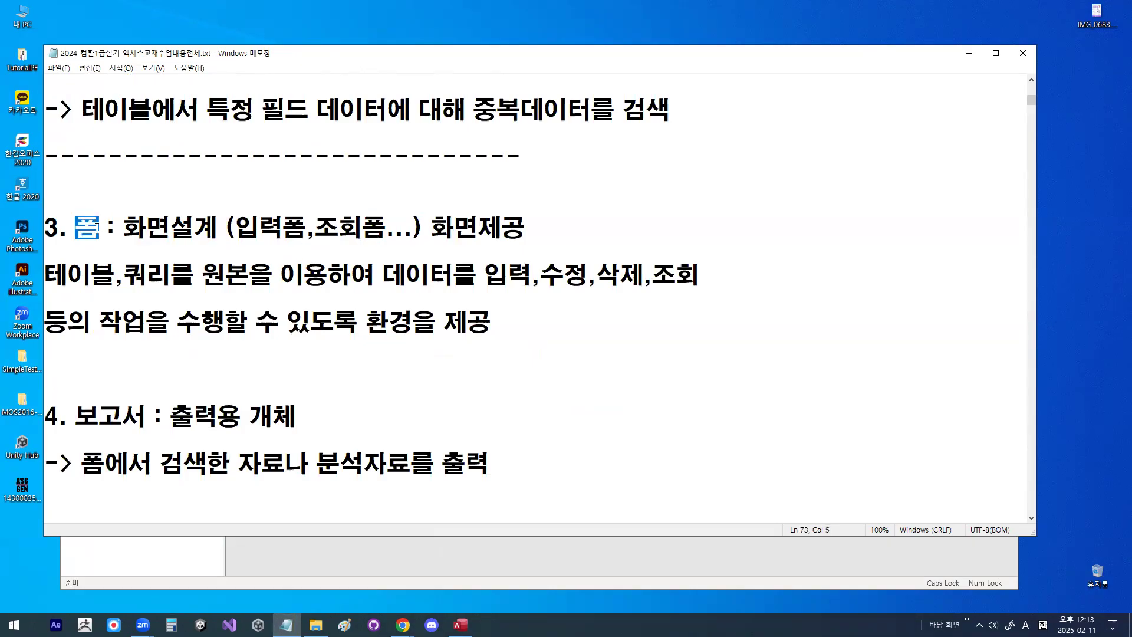
drag(45, 274, 243, 277)
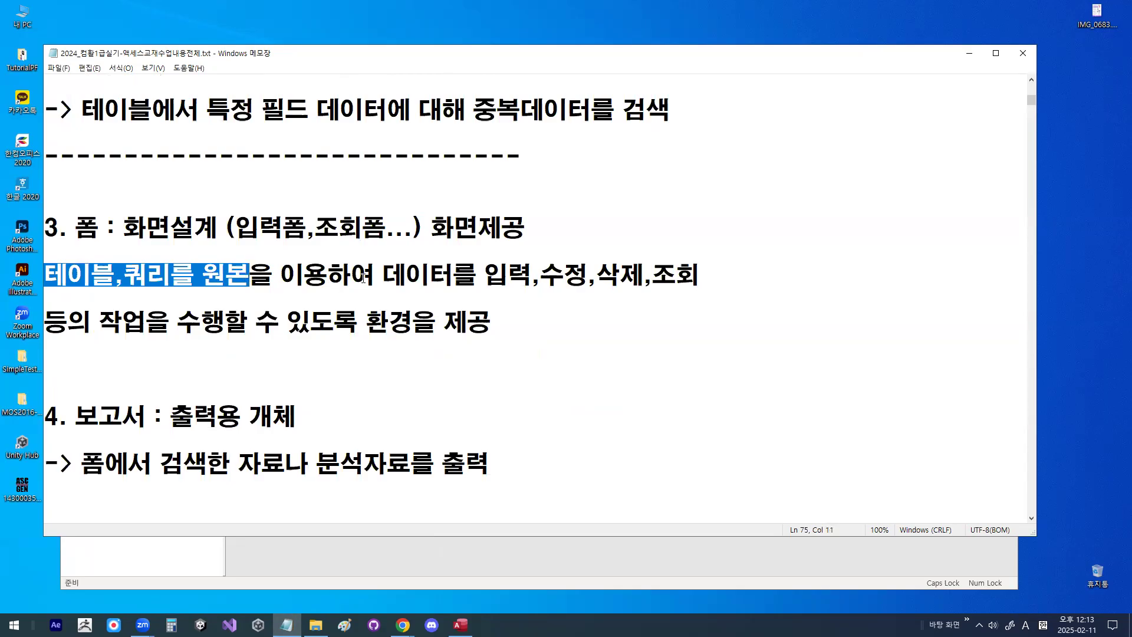
drag(485, 280, 678, 280)
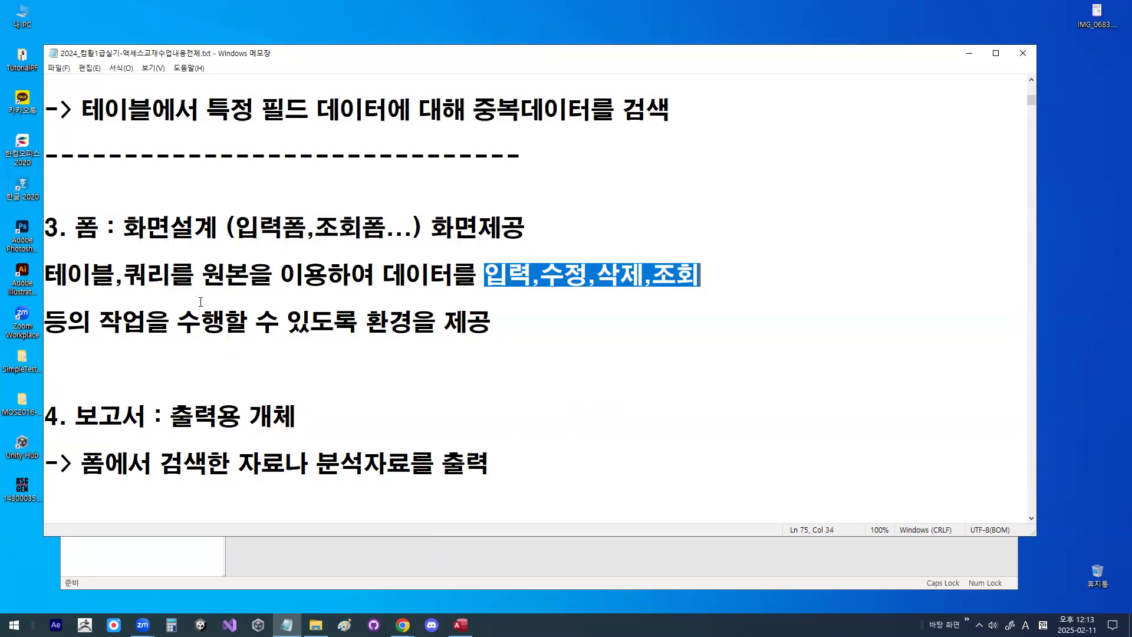
drag(376, 327, 528, 324)
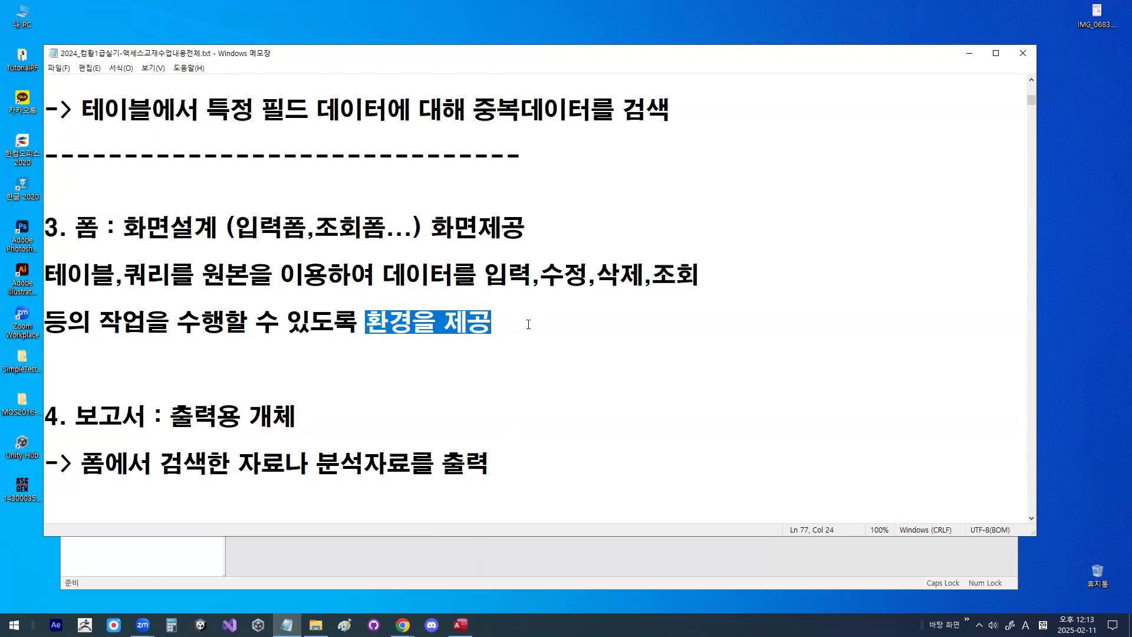
click(85, 364)
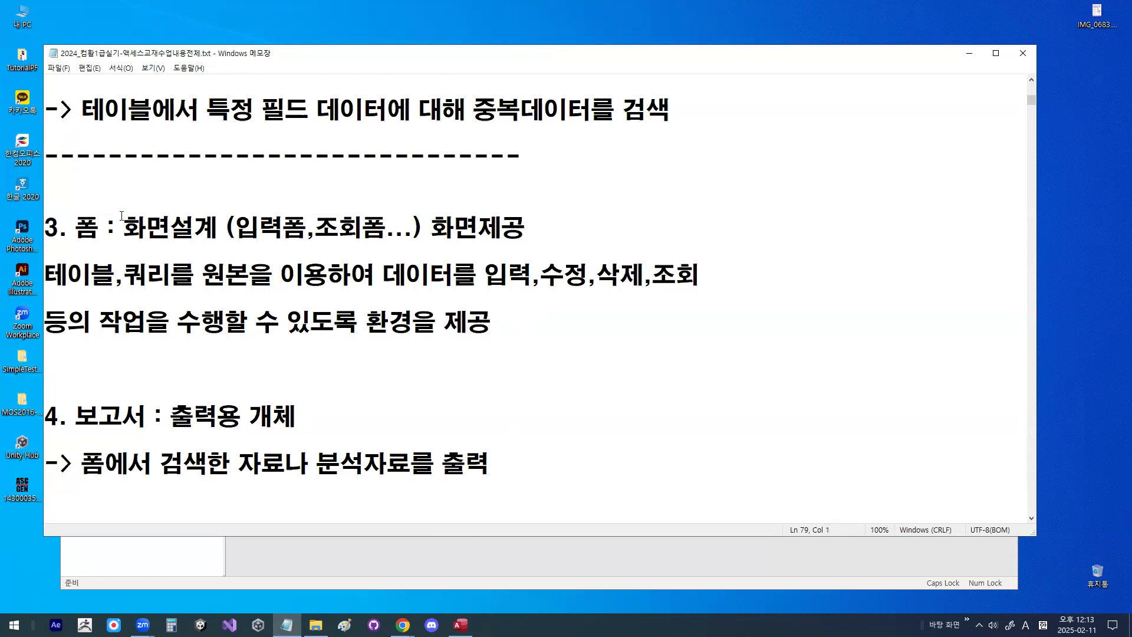
Step: Circle 폼 and 보고서, mark 화면설계 with a check, and clear the annotations
mouse_move(80, 242)
mouse_down()
mouse_move(70, 219)
mouse_move(104, 234)
mouse_up()
mouse_move(142, 420)
mouse_down()
mouse_move(141, 396)
mouse_move(149, 420)
mouse_up()
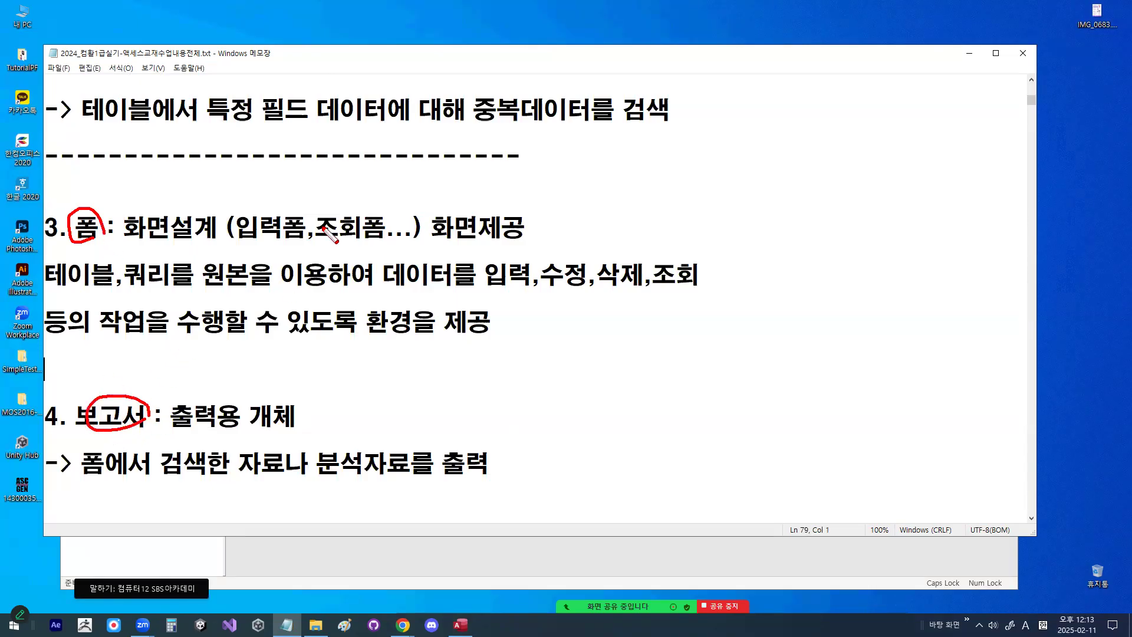
drag(181, 200, 238, 160)
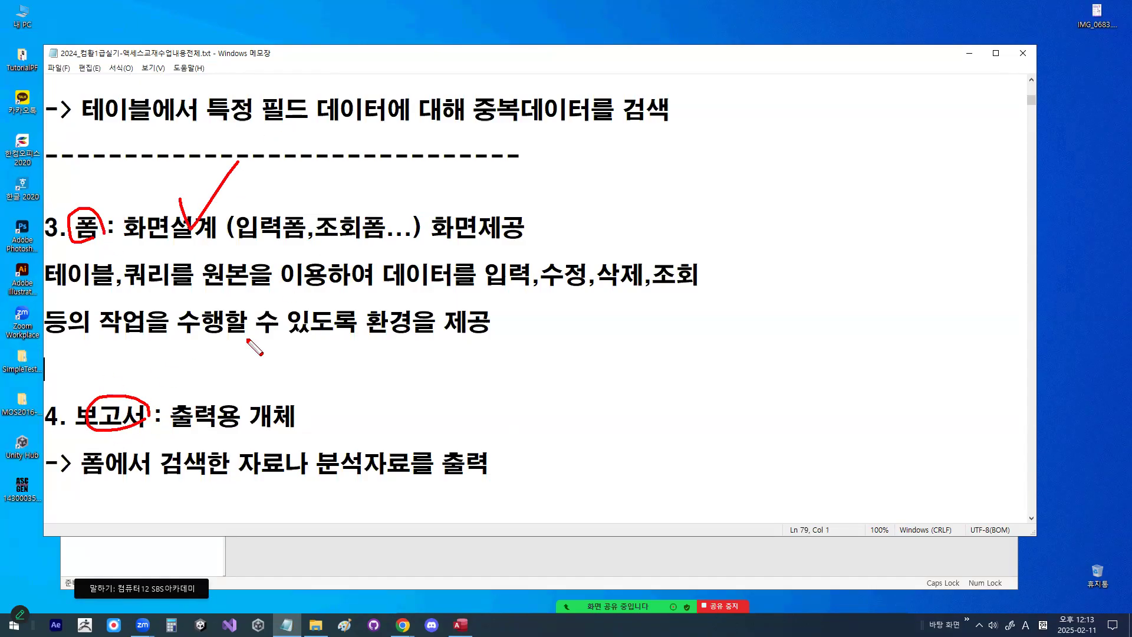
key(Escape)
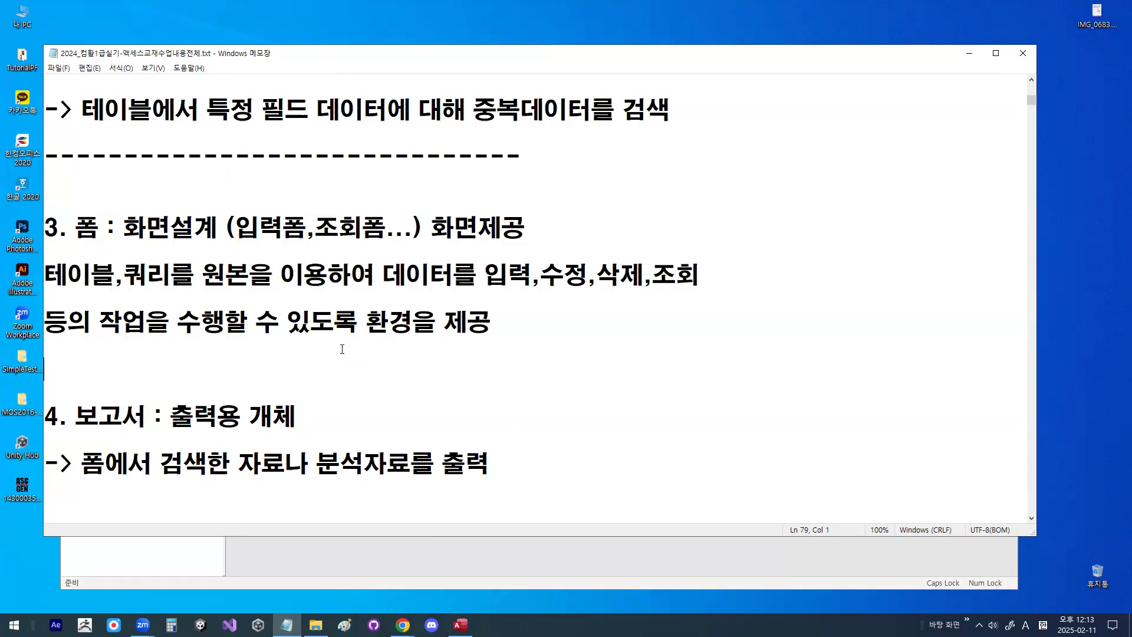
Step: Review the notes' definition of the report object as 출력용 개체 for printing searched or analysed data
scroll(342, 350, down, 1)
drag(86, 347, 482, 319)
scroll(285, 339, down, 1)
click(180, 321)
mouse_move(149, 108)
mouse_down()
mouse_move(188, 203)
mouse_move(167, 236)
mouse_up()
mouse_move(206, 197)
mouse_down()
mouse_move(168, 183)
mouse_move(213, 191)
mouse_up()
Step: Read the macro section of the notes, highlighting 매크로 and 이벤트프로시저 and temporarily underlining the 매크로 heading
drag(76, 416, 146, 415)
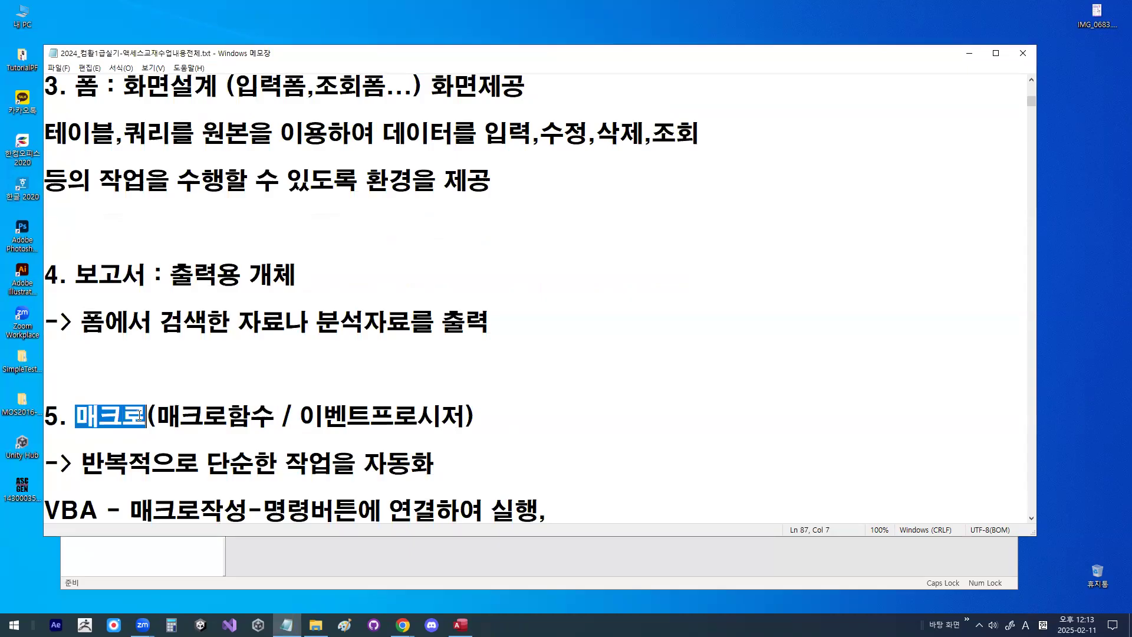
scroll(138, 404, down, 1)
drag(156, 345, 441, 345)
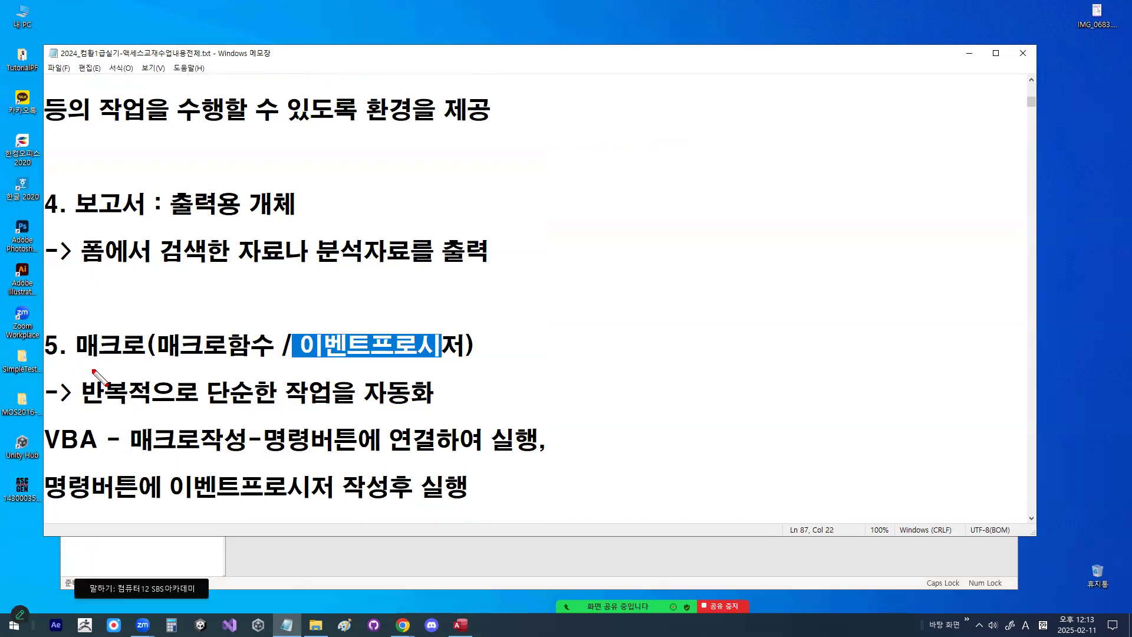
drag(55, 364, 148, 364)
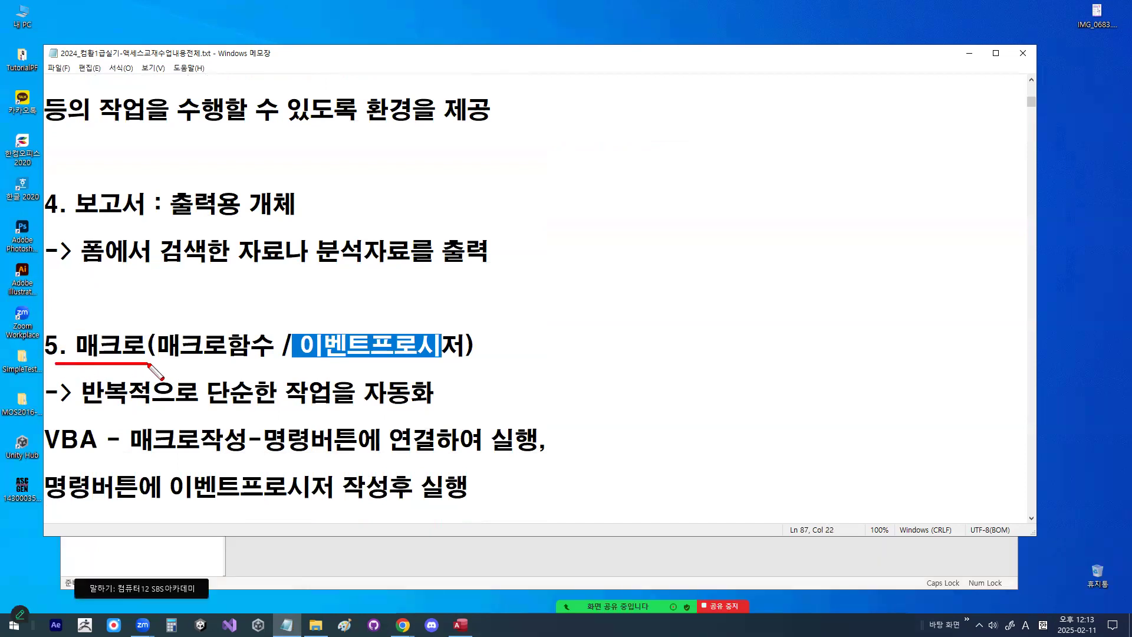
key(Escape)
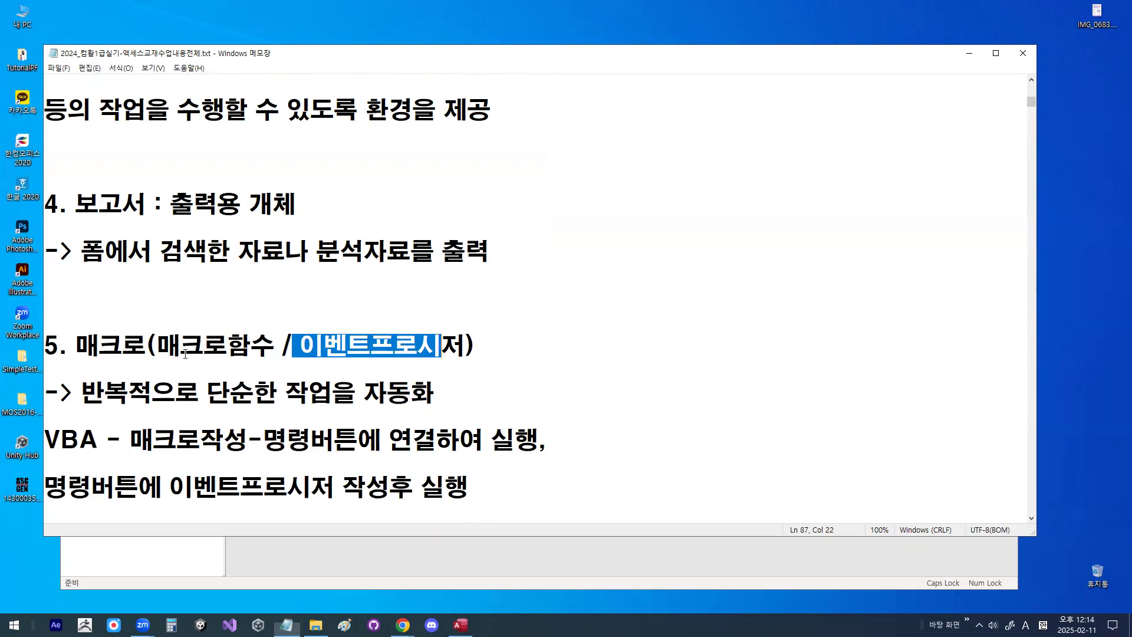
Step: Review the exam outline for 문제1 : DB구축, highlighting its 25점 score and the 테이블 완성하기 item
scroll(185, 354, down, 4)
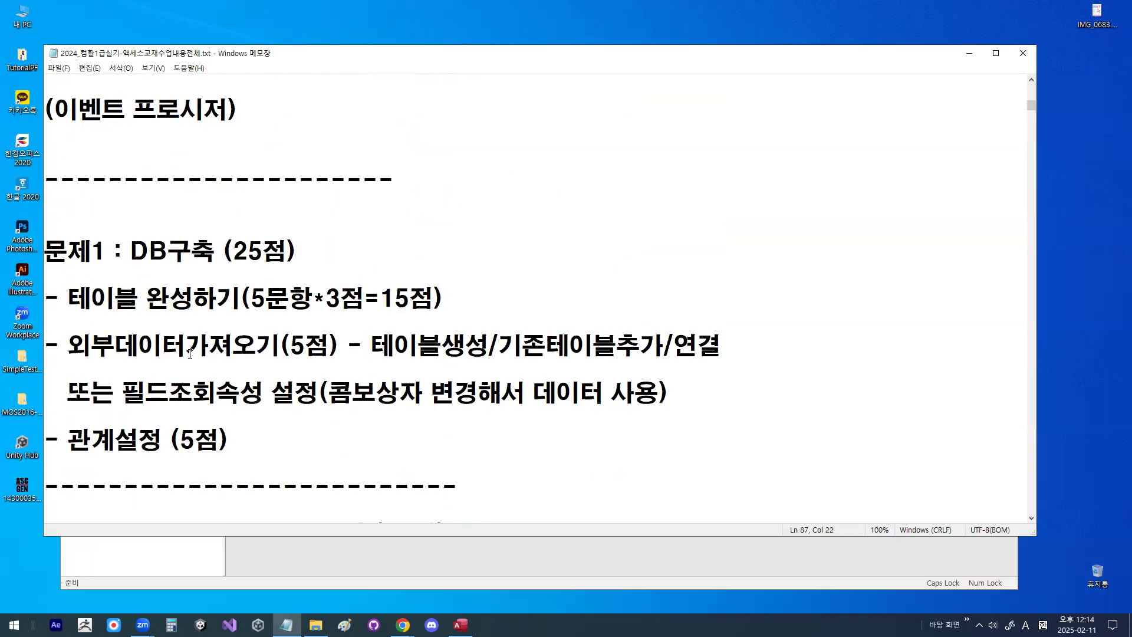
scroll(190, 352, down, 1)
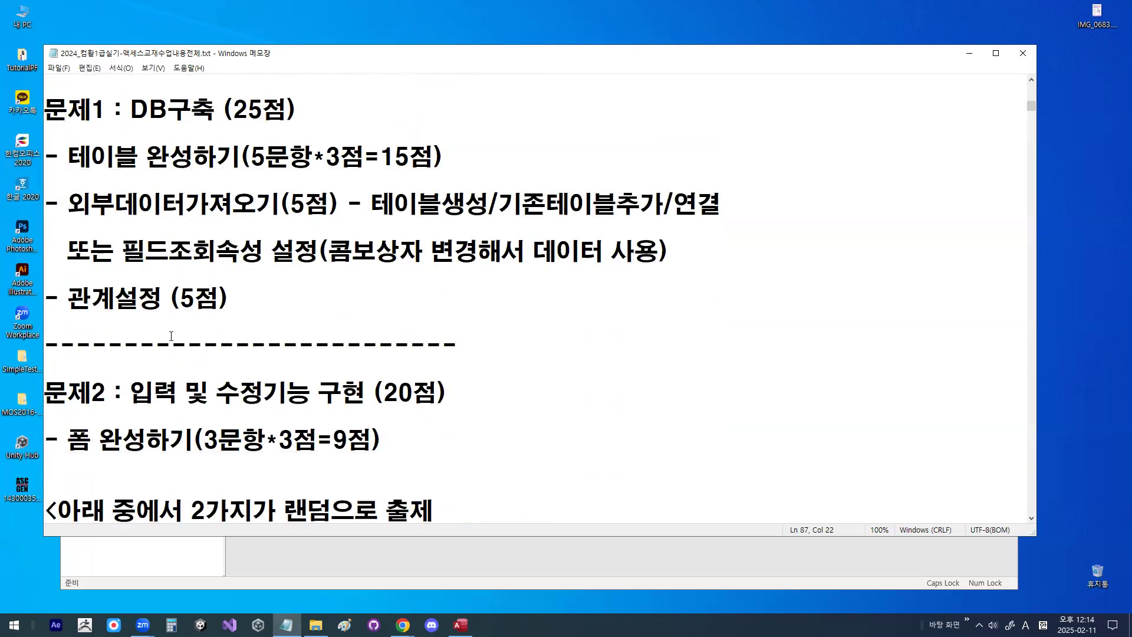
drag(131, 111, 296, 110)
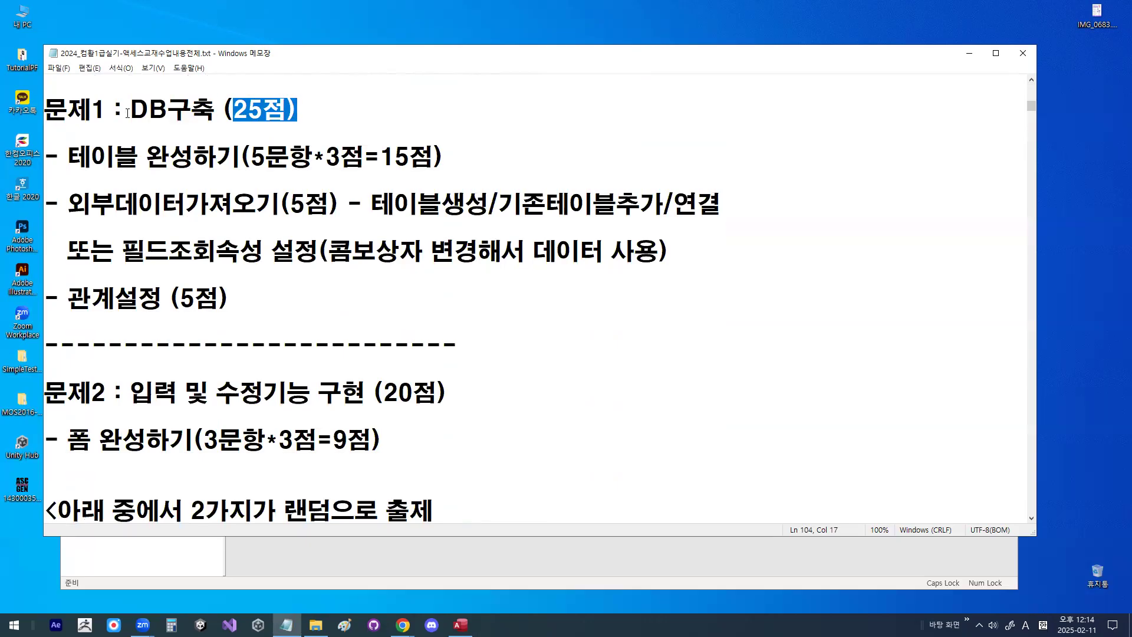
drag(115, 110, 313, 109)
drag(67, 159, 253, 158)
Step: Replace the dash before 테이블 완성하기 with the label "1번문제 :"
drag(57, 159, 45, 159)
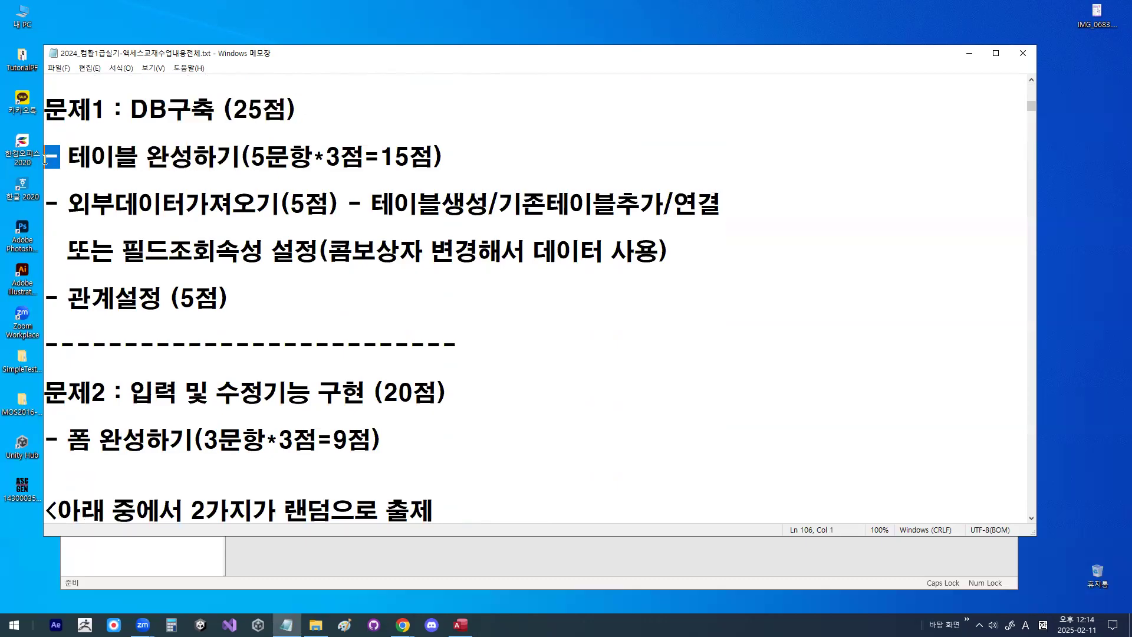
text(1)
text(QJS)
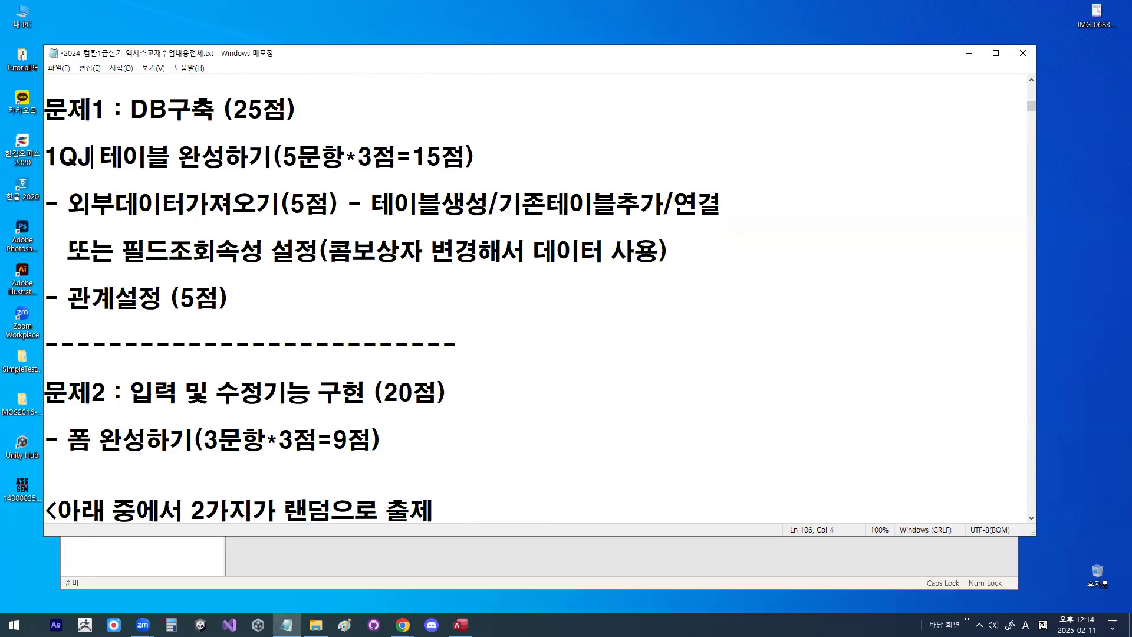
key(BackSpace)
key(BackSpace)
key(BackSpace)
key(Hangul)
text(번문제 :)
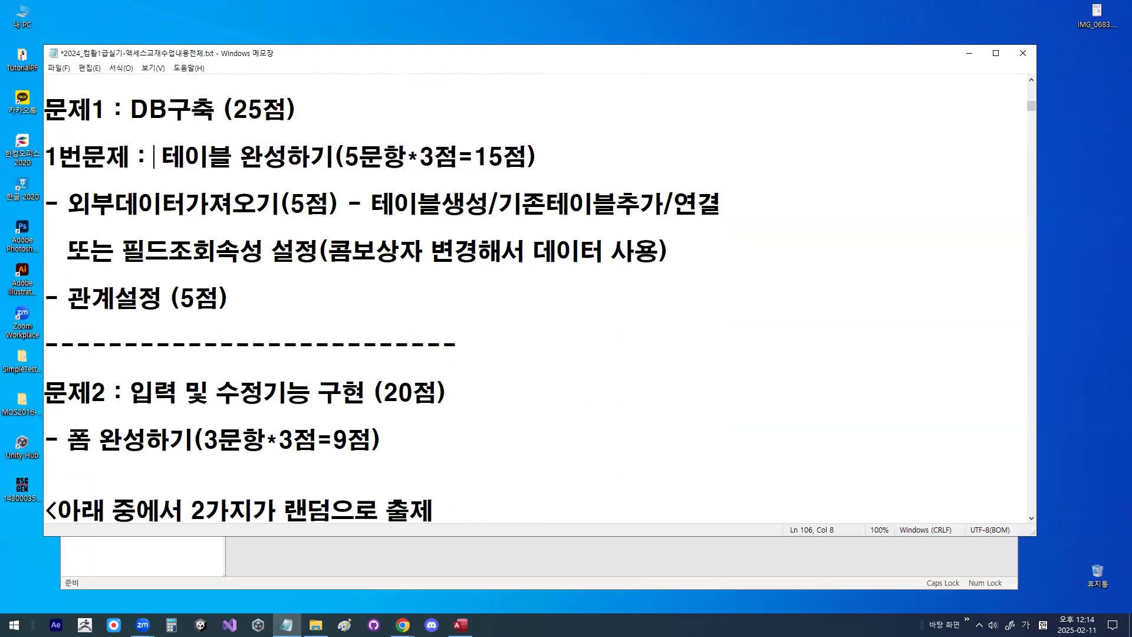
Step: Highlight the 15점 score of the table item and replace the dash before 외부데이터가져오기 with "2번문제 :"
drag(344, 155, 531, 155)
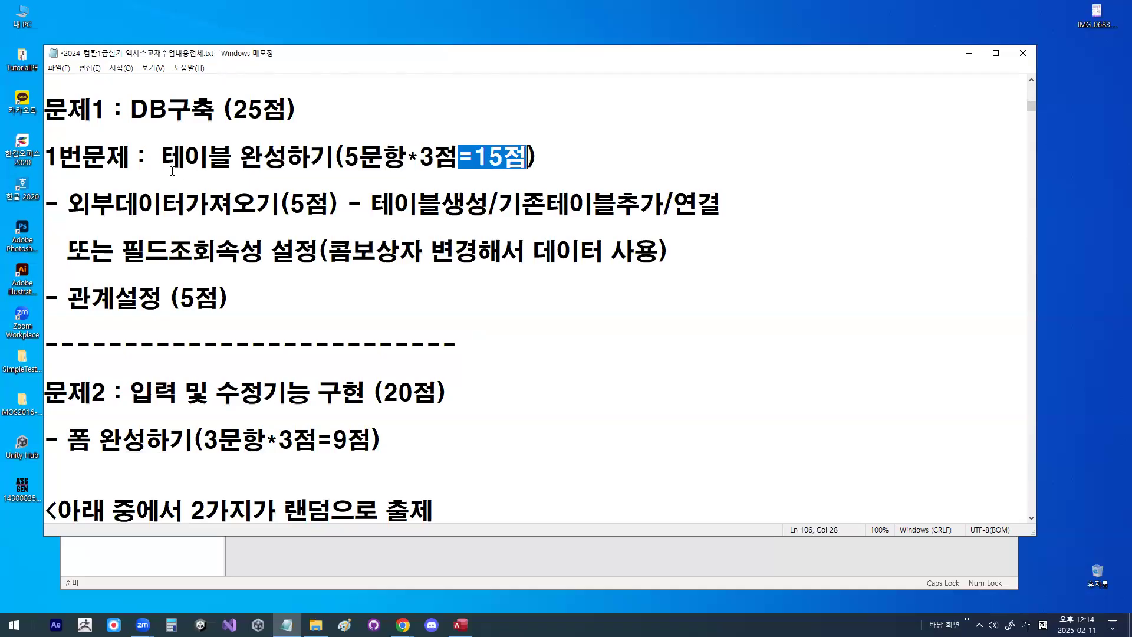
drag(61, 204, 47, 202)
text(2)
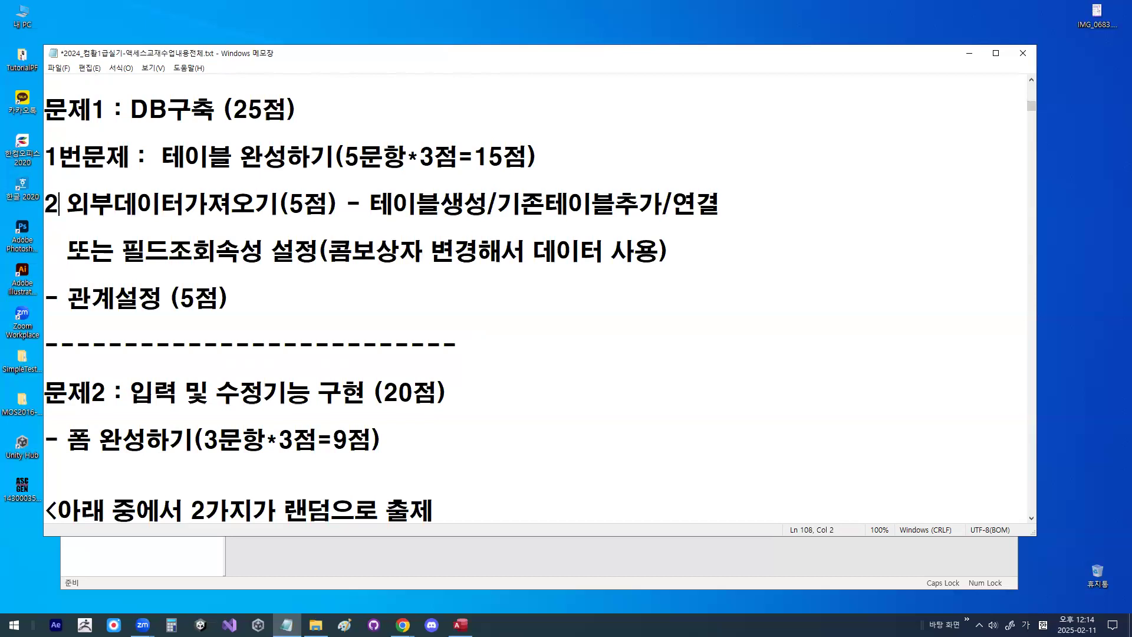
text(번무)
text(문제 :)
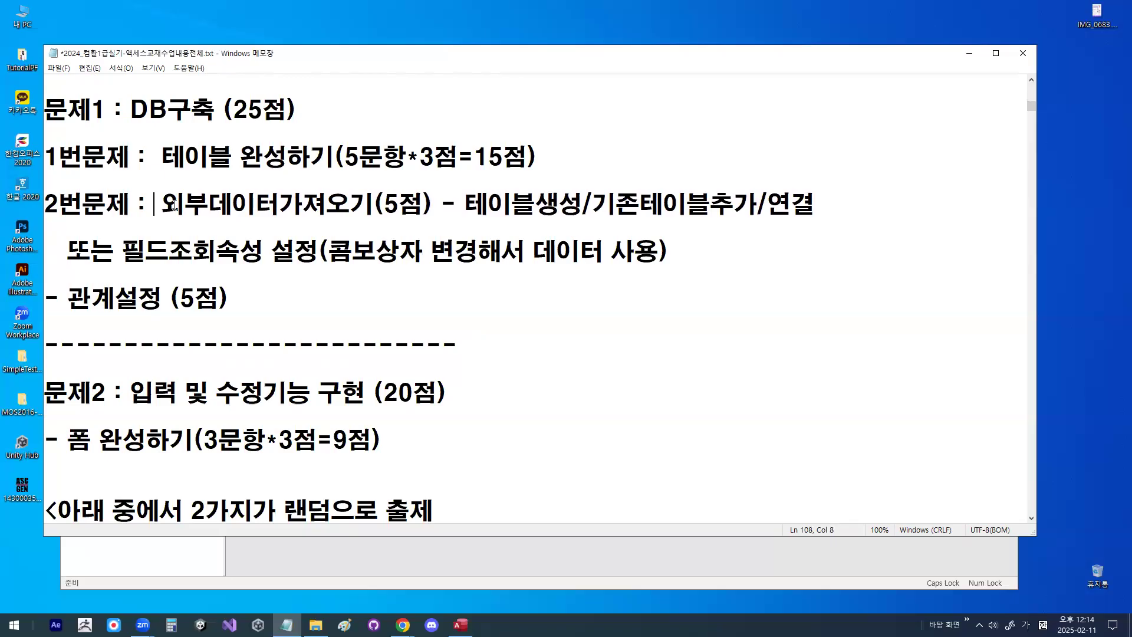
Step: In the 2번문제 line, space out 테이블 생성, extend 연결 to 연결테이블생성, and underline 테이블 생성 with the annotation pen
drag(163, 204, 365, 199)
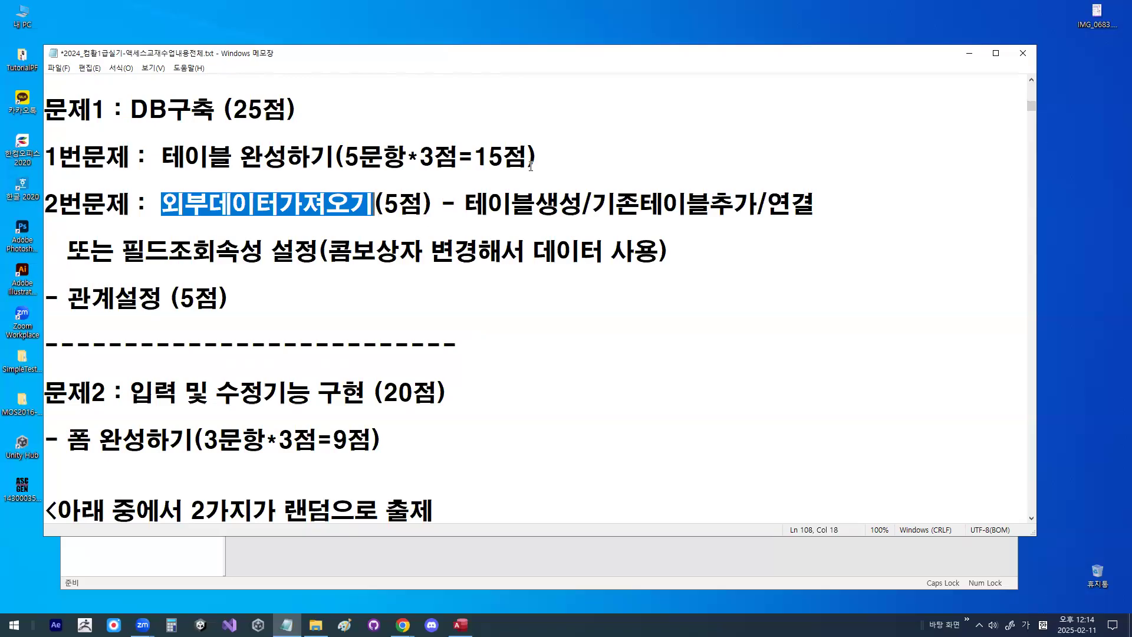
drag(466, 204, 737, 204)
click(559, 204)
click(820, 204)
text(테이블생성)
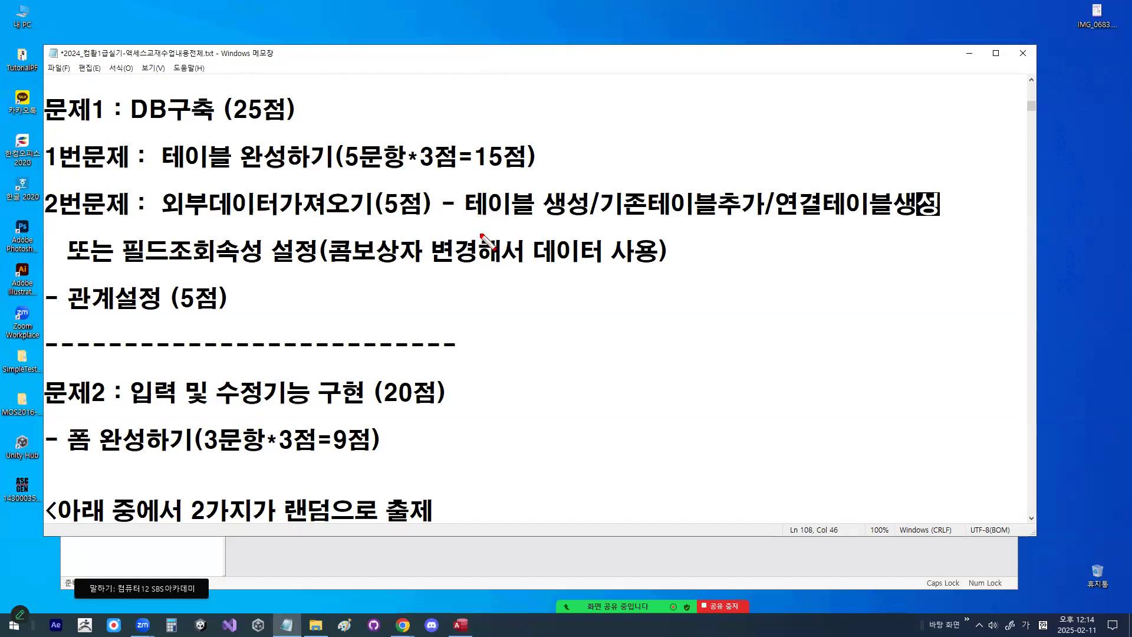
drag(464, 219, 575, 218)
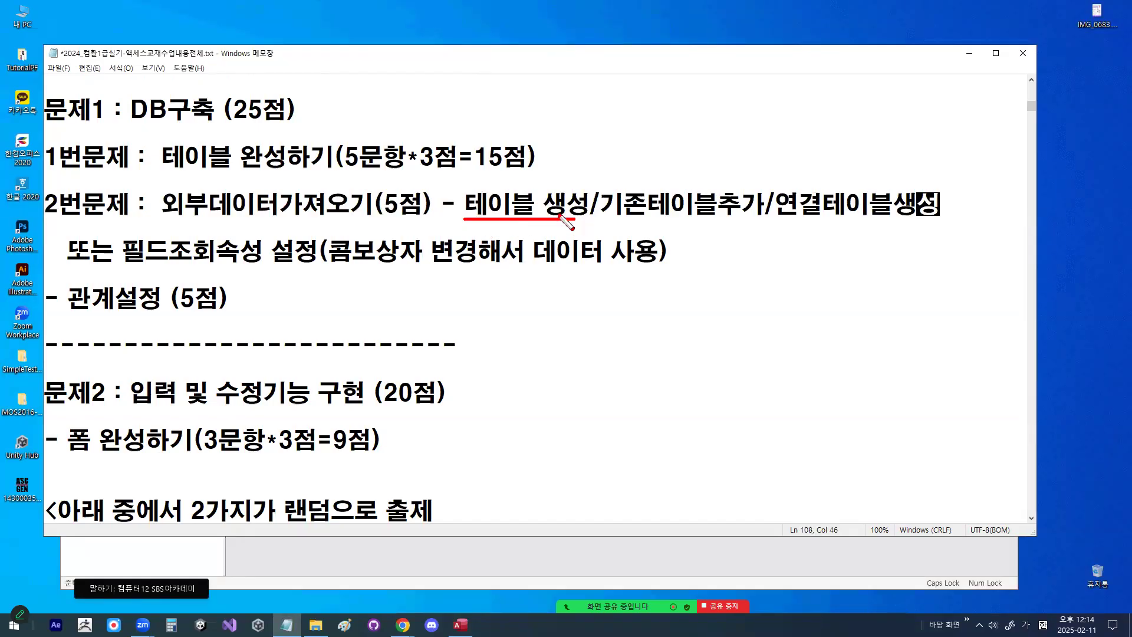
Step: Underline 기존테이블추가 and 연결테이블생성 with the annotation pen, and indent the 또는 필드조회속성 설정 line beneath 외부데이터가져오기
mouse_move(579, 214)
mouse_down()
mouse_move(481, 211)
mouse_move(475, 197)
mouse_move(530, 184)
mouse_move(581, 195)
mouse_move(585, 206)
mouse_move(715, 219)
mouse_move(758, 207)
mouse_move(839, 224)
mouse_up()
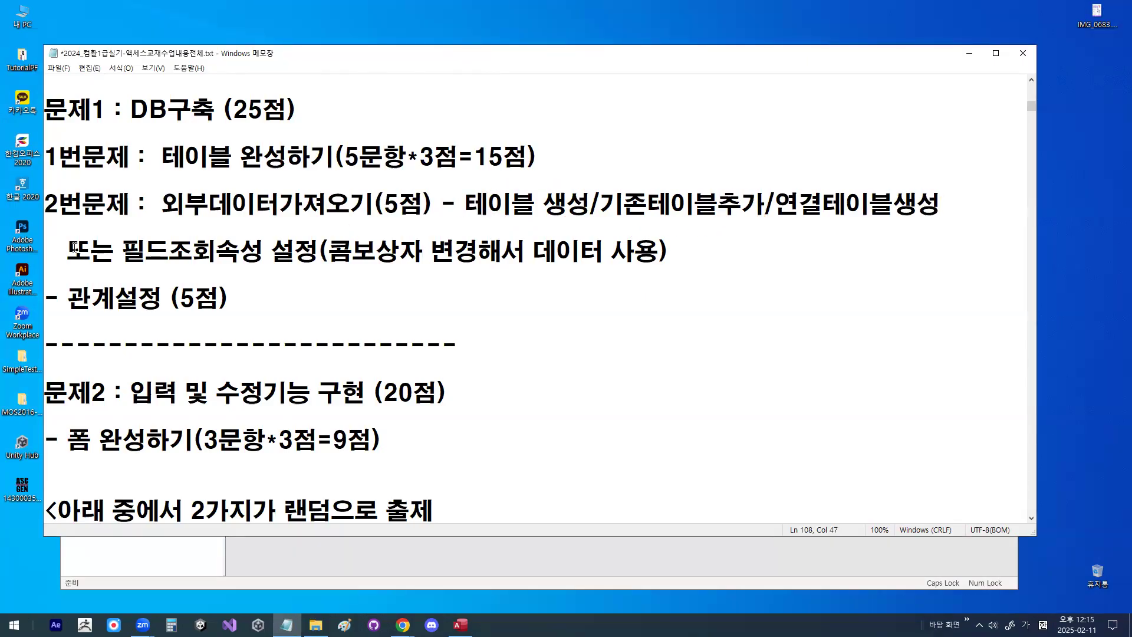
click(72, 250)
click(279, 203)
click(277, 247)
click(219, 252)
Step: Highlight 필드조회속성 설정, circle parts of 외부데이터가져오기 and 설정 with the annotation pen, and clear the pen marks
drag(221, 253, 386, 252)
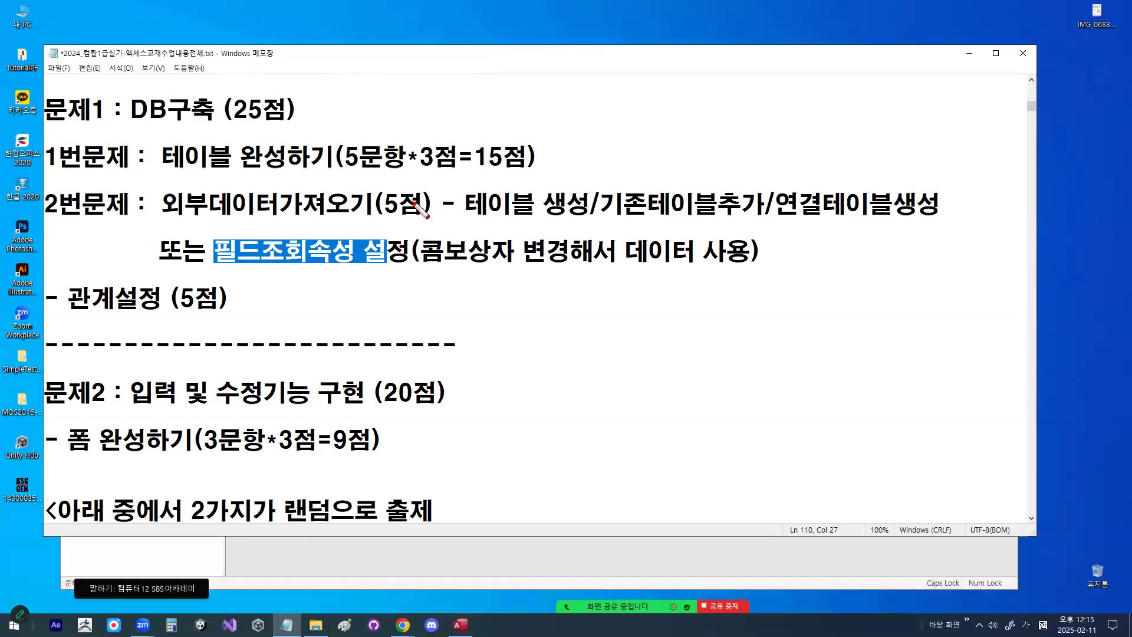
drag(367, 278, 413, 260)
drag(339, 230, 367, 208)
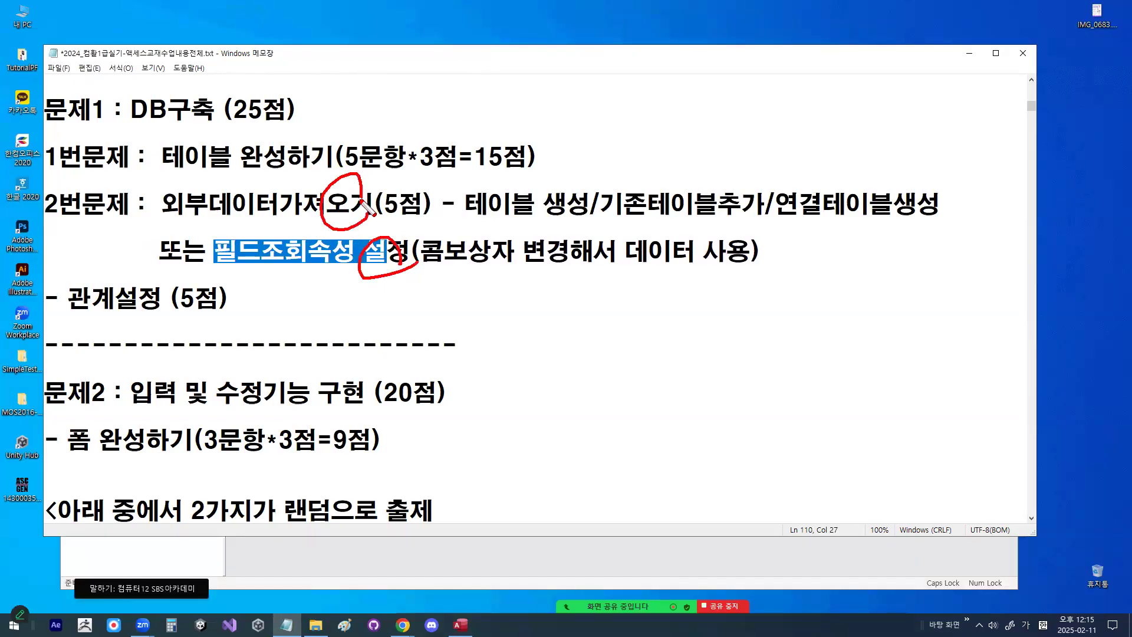
key(Escape)
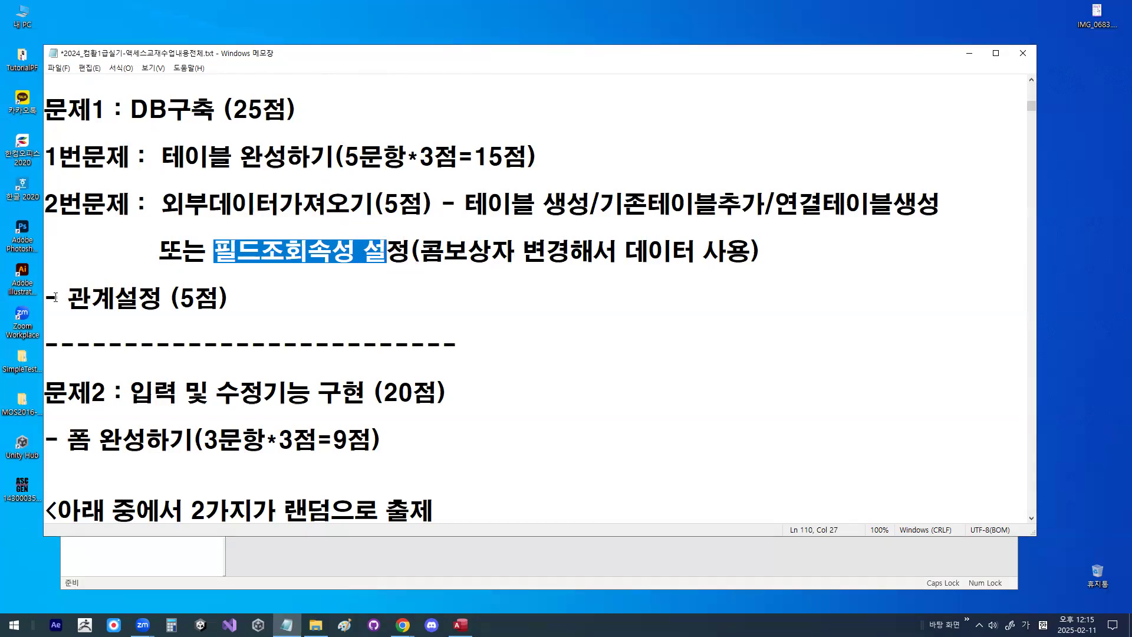
Step: Replace the dash before 관계설정 with the label "3번문제 :"
drag(55, 296, 32, 297)
text(3)
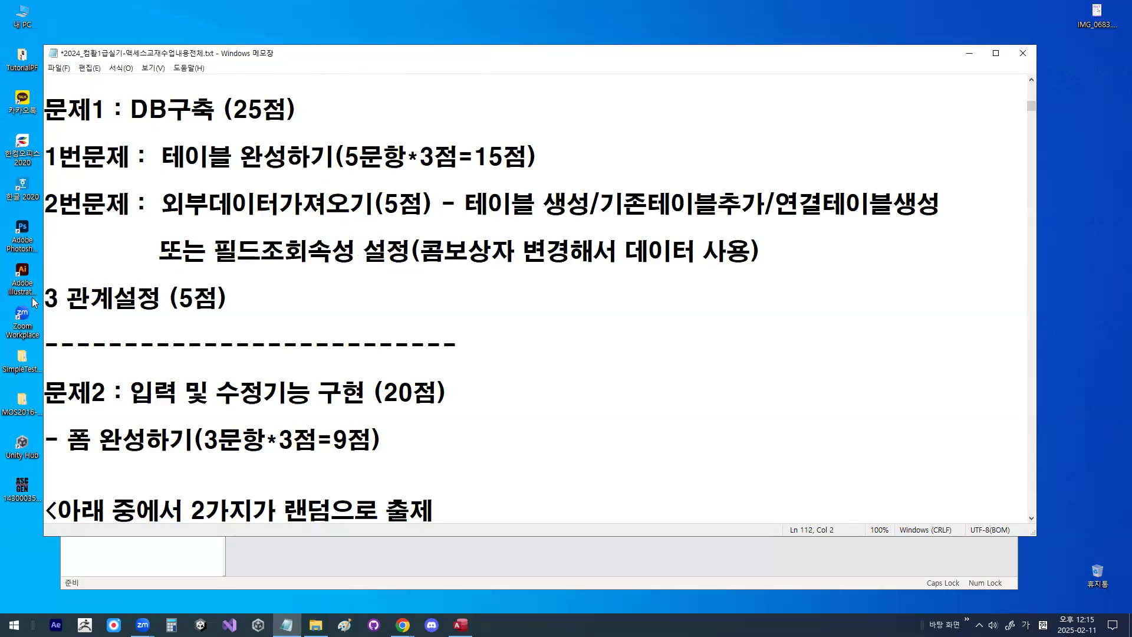
text(번문ㅈ)
key(BackSpace)
key(BackSpace)
text(문제 :)
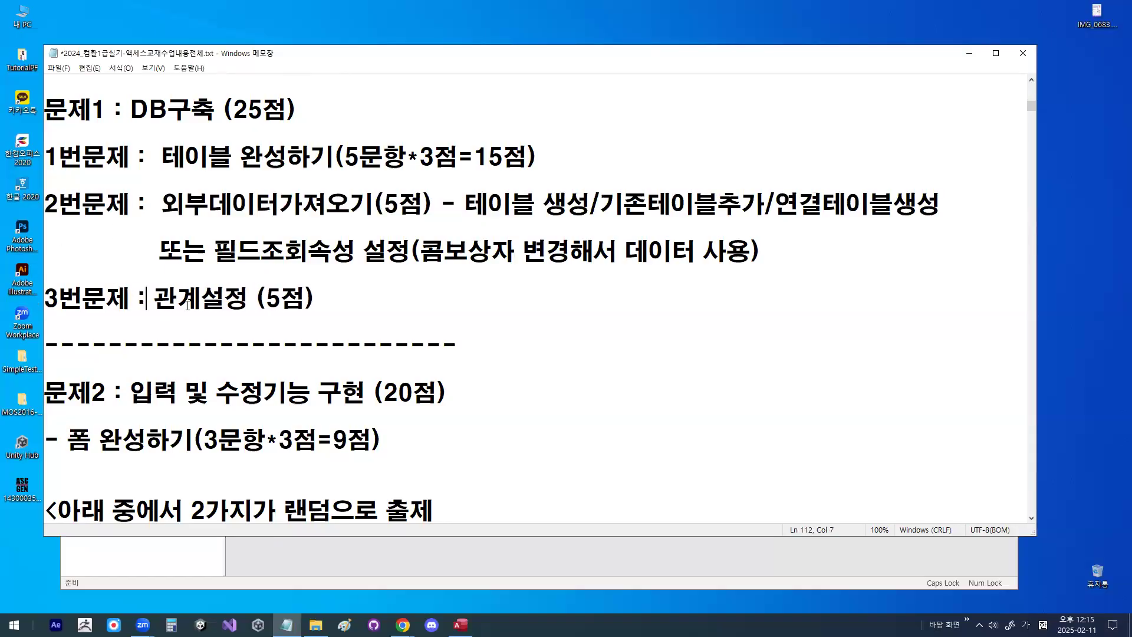
Step: Highlight 관계설정 in the 3번문제 line, circle and check it with the annotation pen, and clear the marks
mouse_move(153, 297)
mouse_down()
mouse_move(243, 297)
mouse_move(163, 305)
mouse_move(203, 301)
mouse_up()
key(ctrl+2)
mouse_move(217, 261)
mouse_down()
mouse_move(223, 281)
mouse_move(257, 214)
mouse_up()
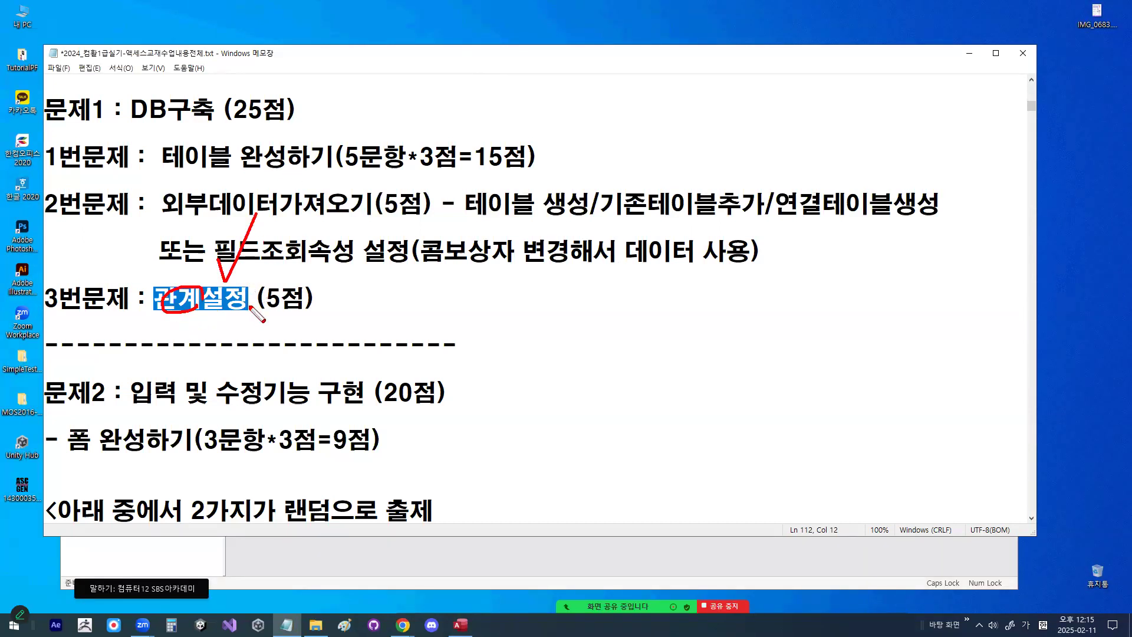
key(Escape)
Step: Highlight the 25점 score of 문제1 and the 20점 score of 문제2 to compare the two sections
drag(223, 109, 301, 107)
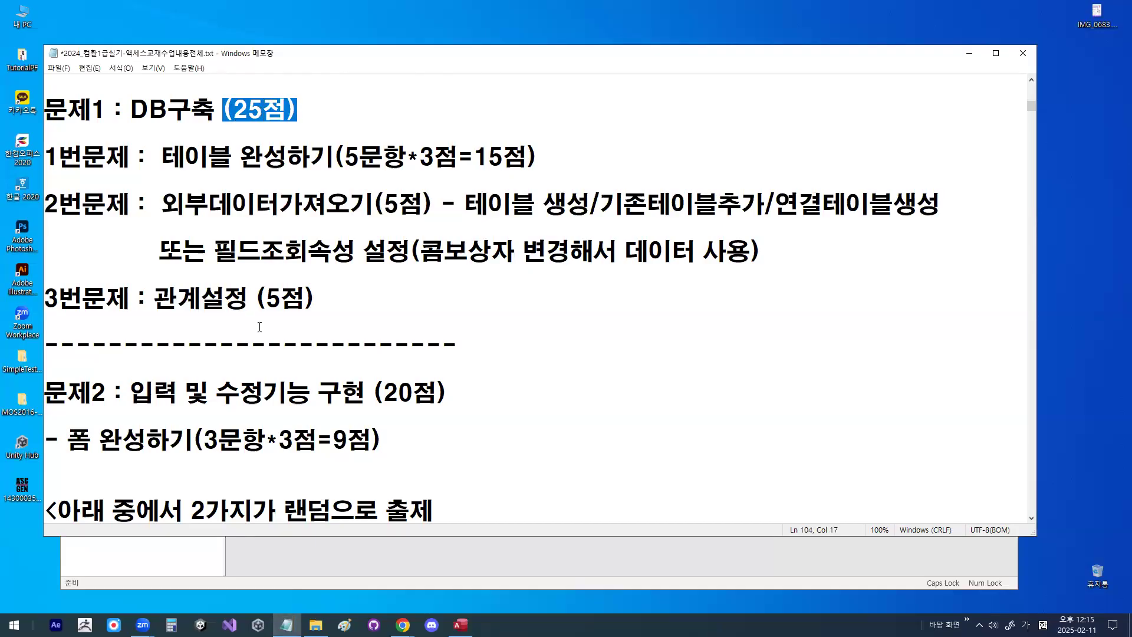
scroll(259, 327, down, 1)
drag(135, 324, 448, 322)
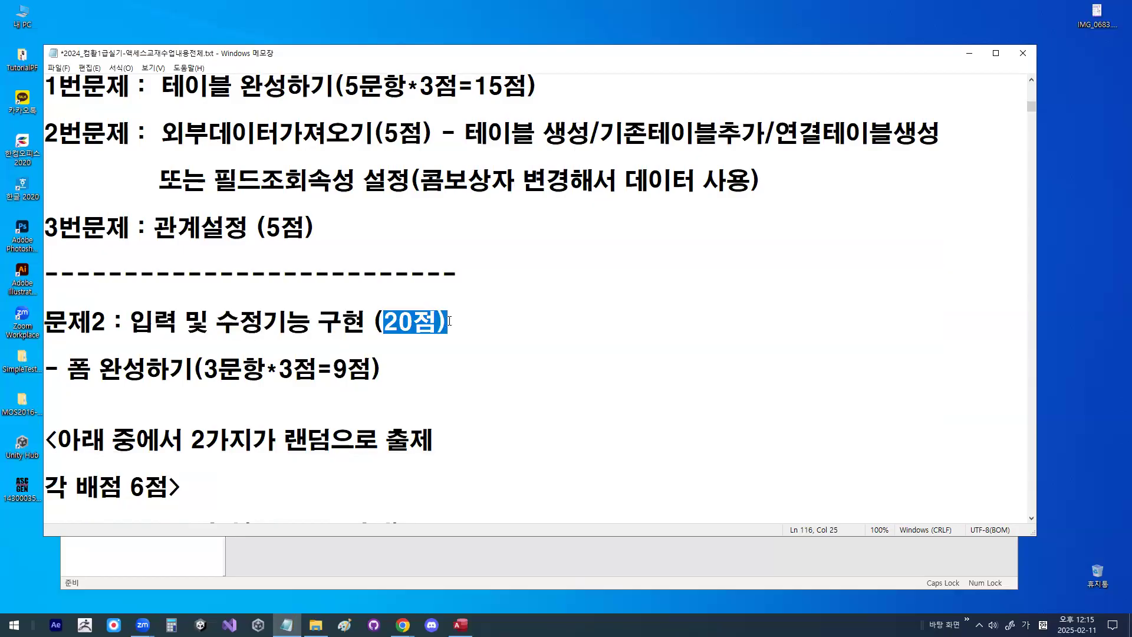
scroll(444, 322, down, 1)
scroll(410, 338, up, 4)
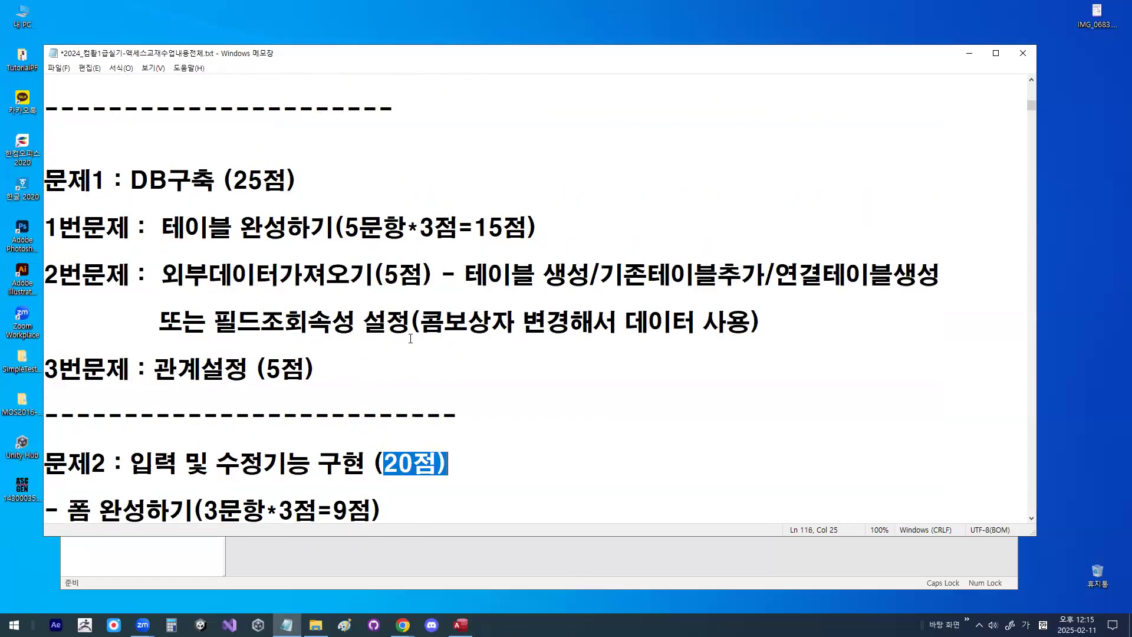
Step: Review the 1번문제 line, highlighting 테이블 완성하기, its 3점 per item, the 15점 total and the full entry
drag(163, 298, 334, 298)
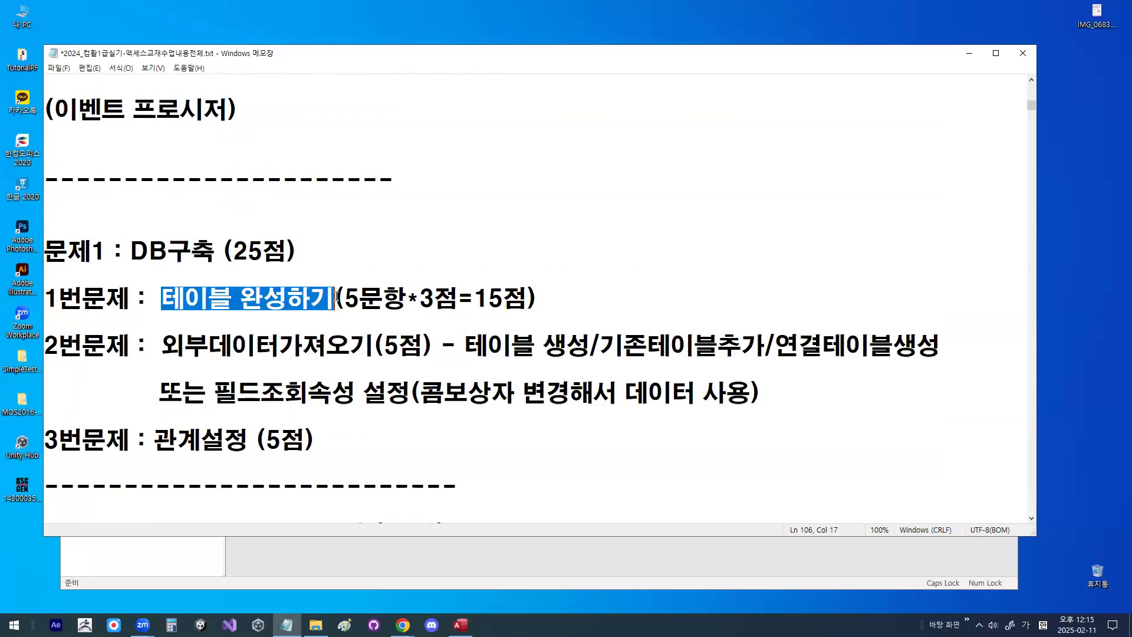
drag(419, 297, 433, 295)
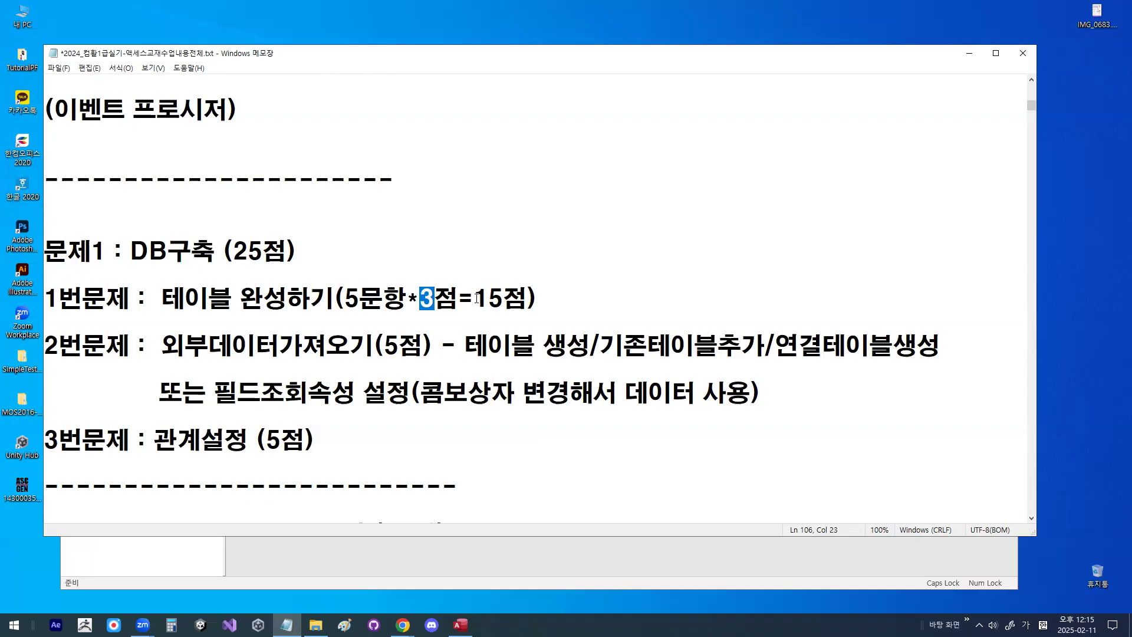
drag(477, 298, 519, 298)
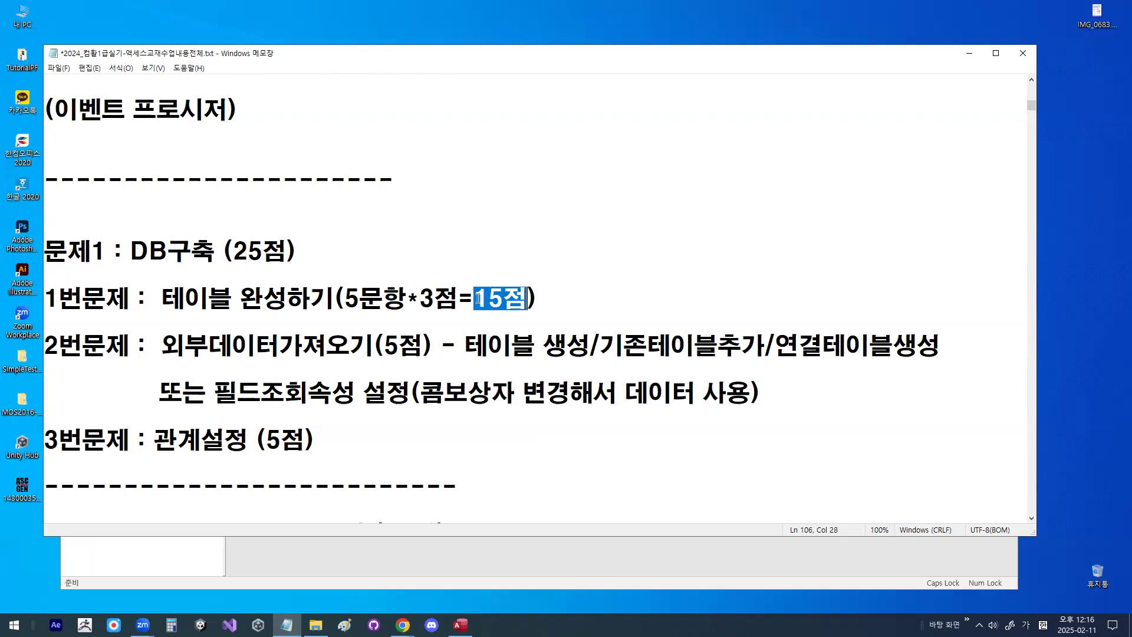
drag(162, 298, 530, 299)
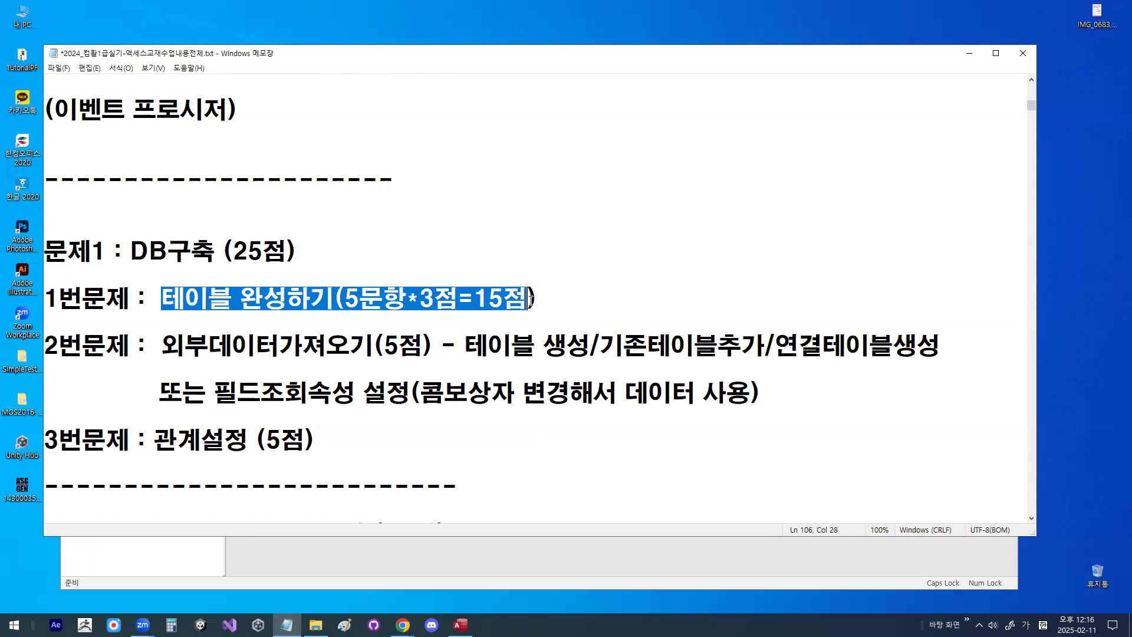
scroll(531, 299, down, 2)
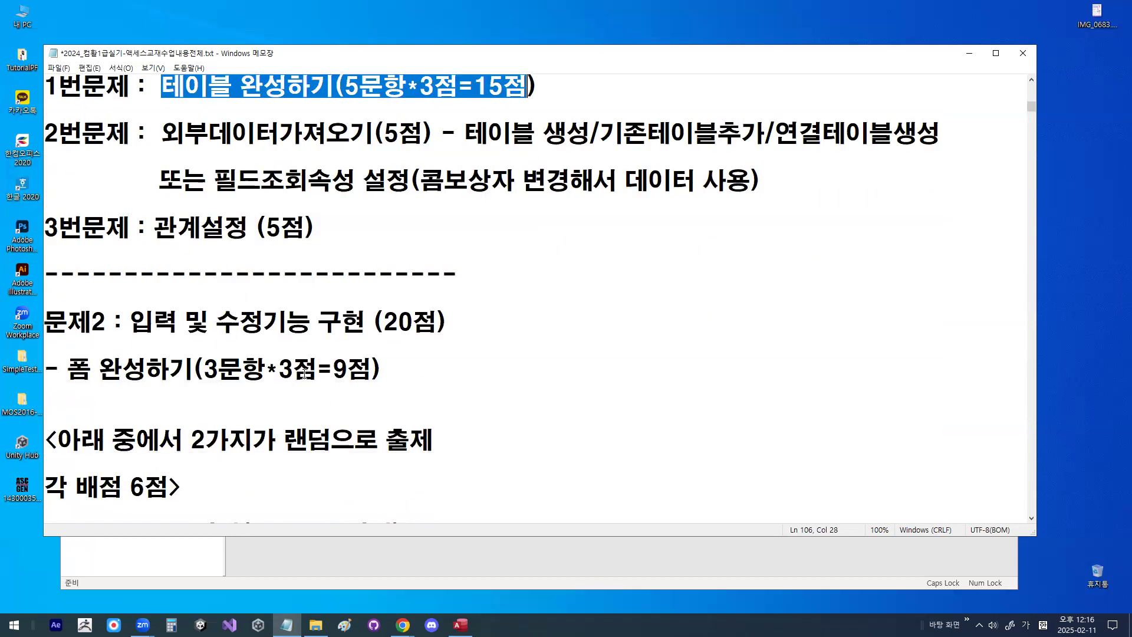
Step: Review the 문제2 heading and the 폼 완성하기 item, highlighting its 3문항 count, 3점 per item and 9점 total
drag(130, 323, 368, 323)
drag(69, 370, 186, 370)
scroll(242, 333, down, 1)
drag(206, 303, 364, 299)
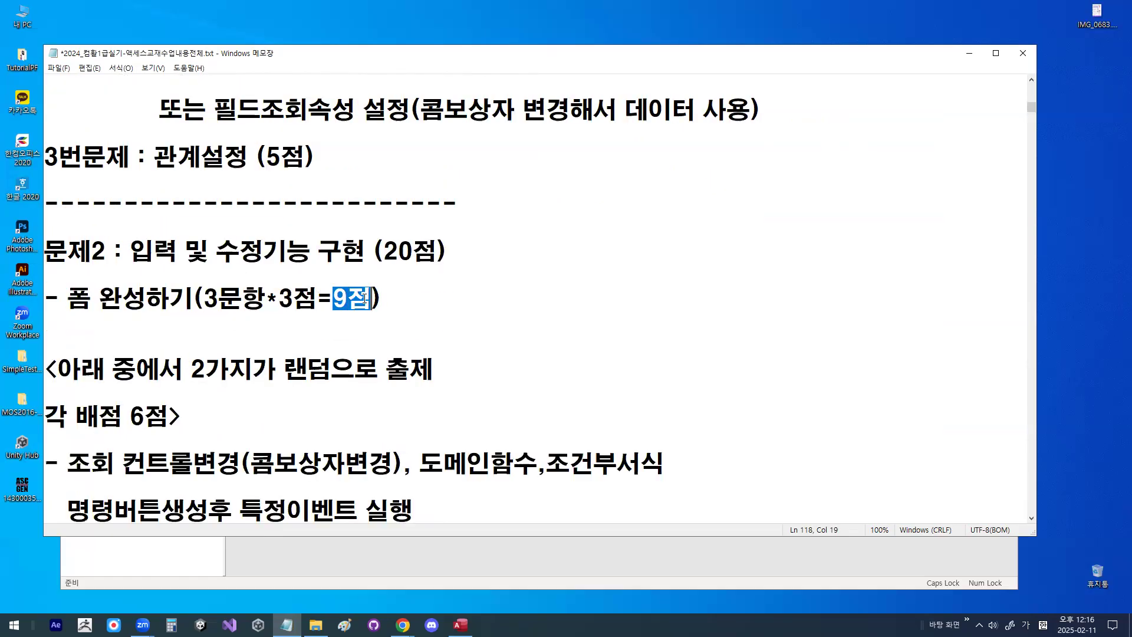
click(365, 298)
drag(68, 311, 219, 296)
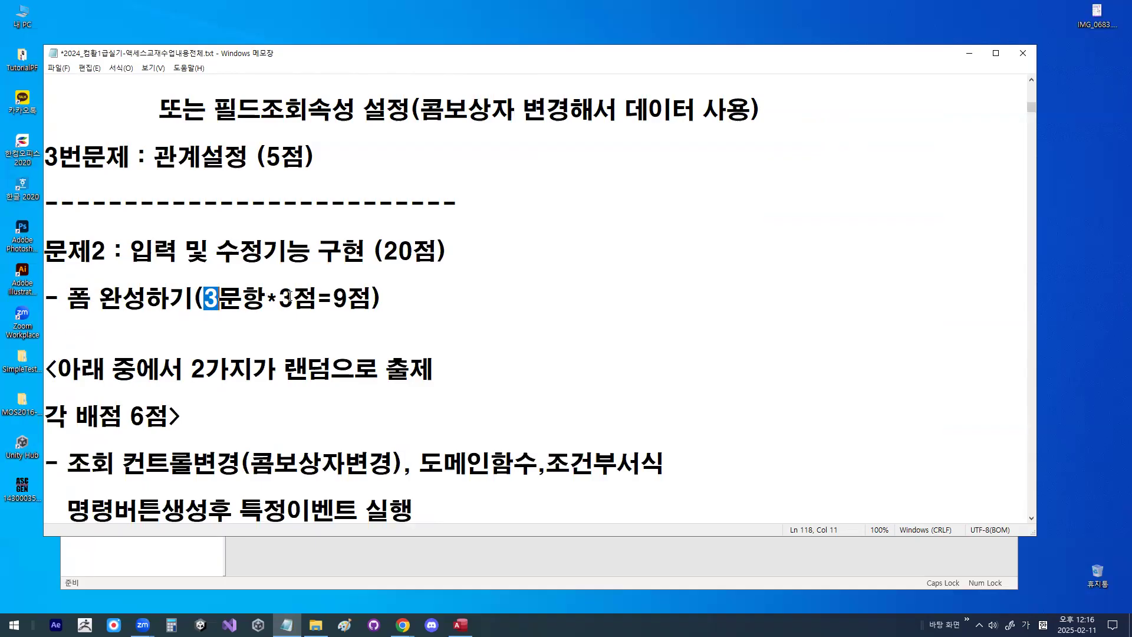
drag(279, 298, 318, 298)
drag(204, 298, 257, 297)
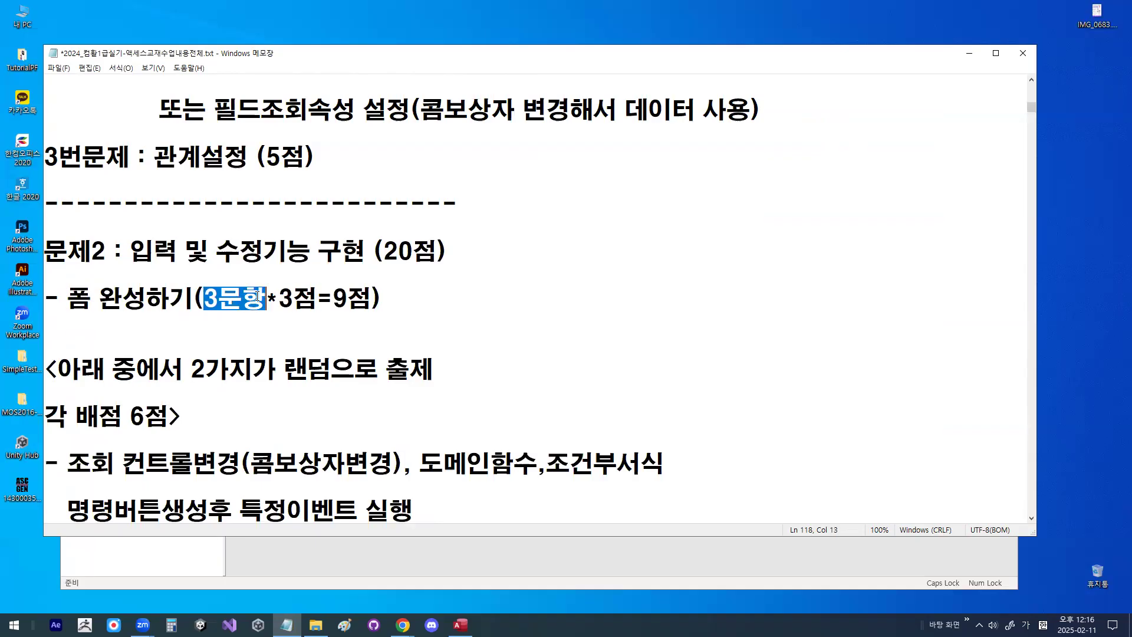
drag(333, 298, 373, 298)
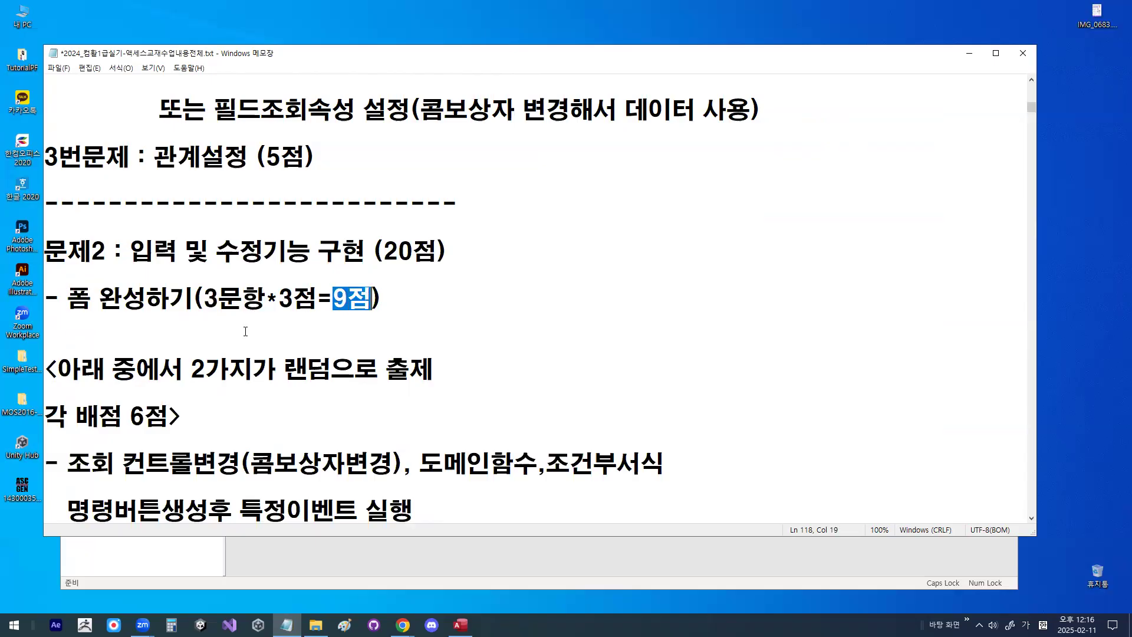
drag(68, 297, 383, 297)
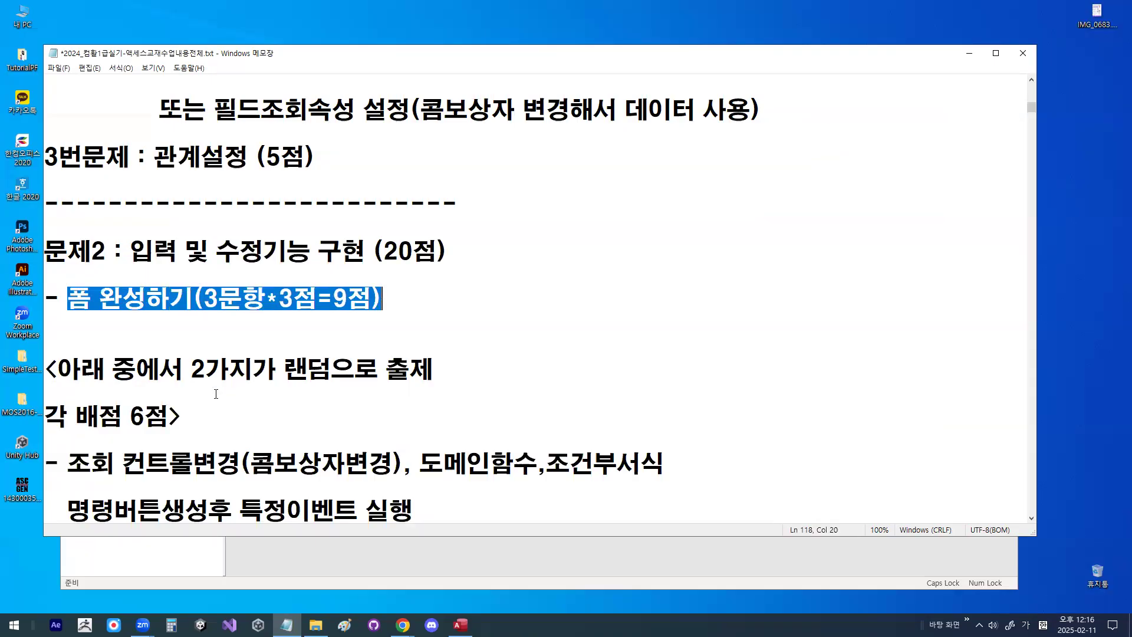
Step: Move 조회 컨트롤변경(콤보상자변경) onto its own dashed line below 도메인함수,조건부서식 and remove its trailing comma
scroll(207, 395, down, 1)
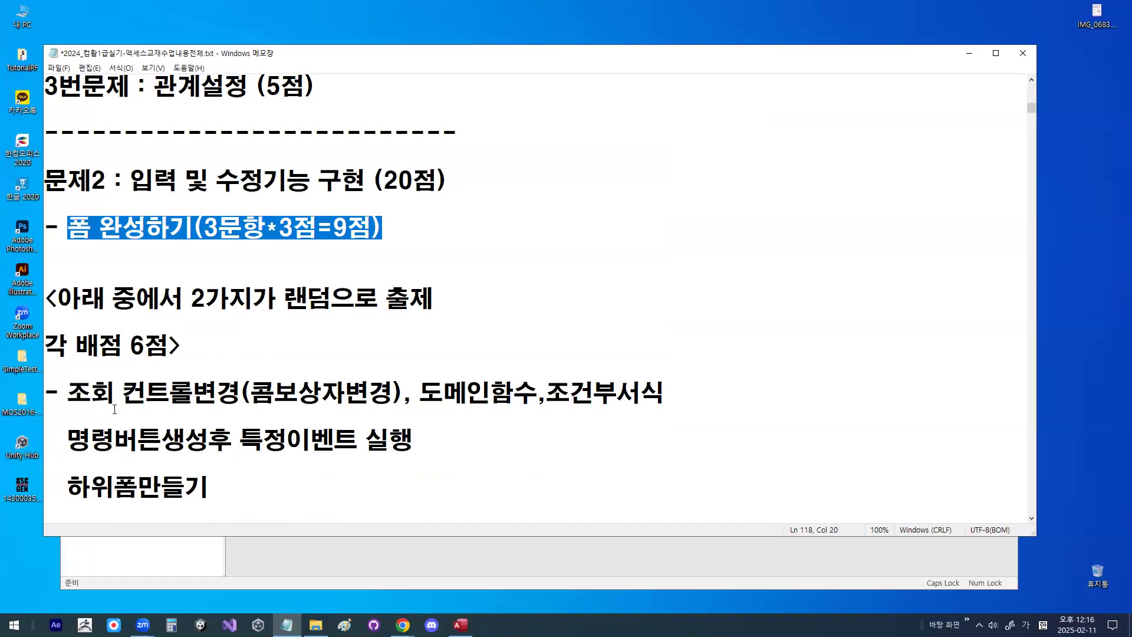
scroll(114, 409, down, 1)
drag(68, 323, 428, 328)
key(ctrl+c)
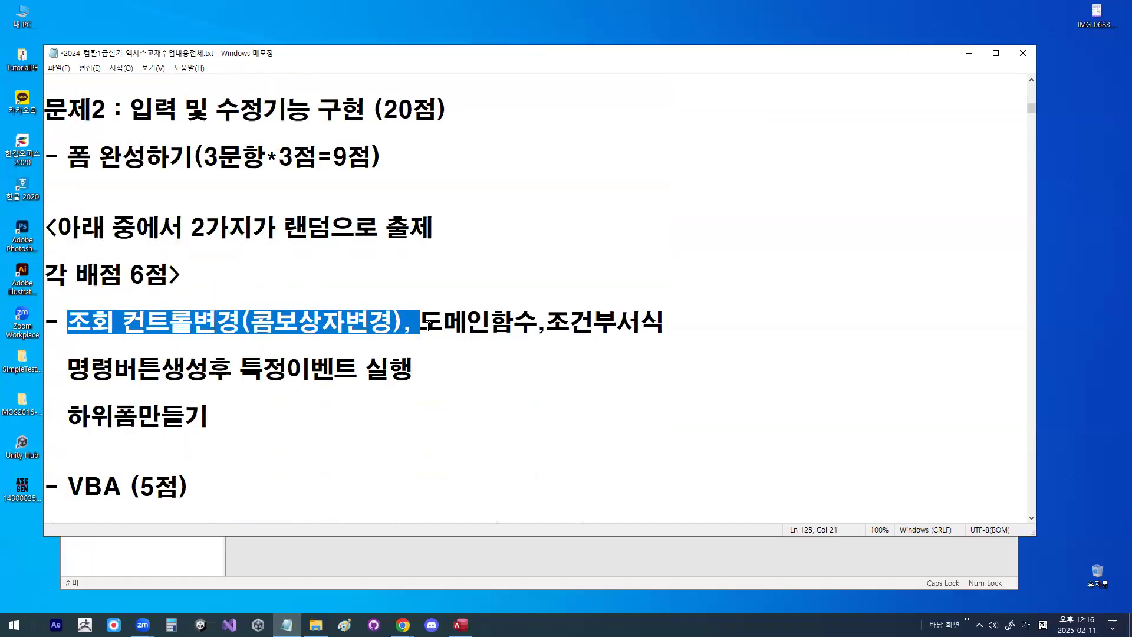
key(Delete)
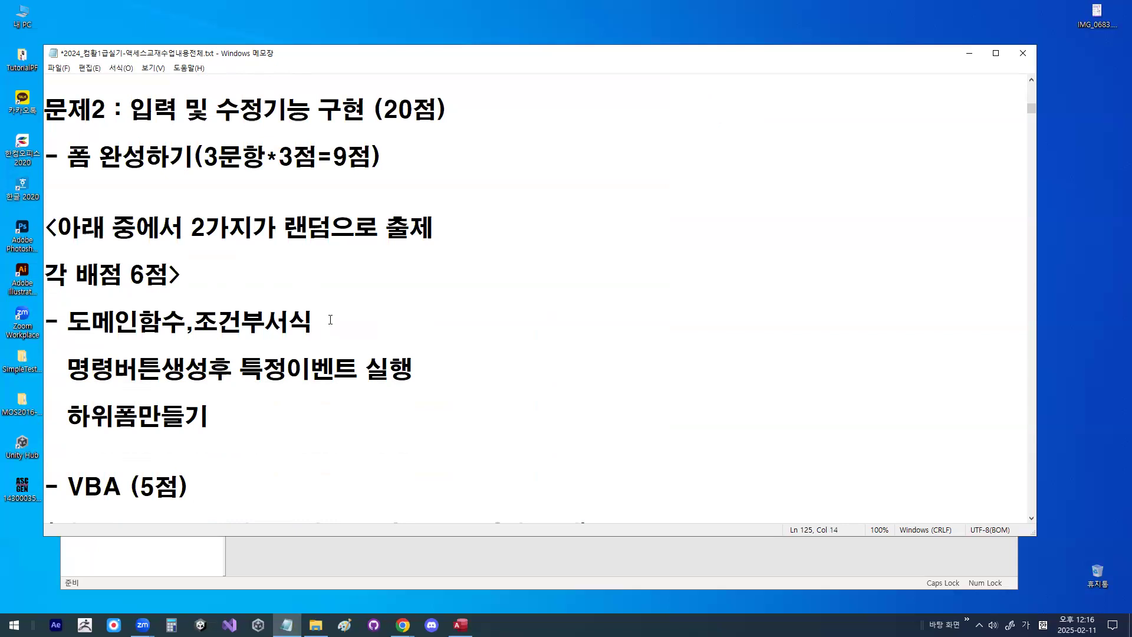
key(Return)
key(Return)
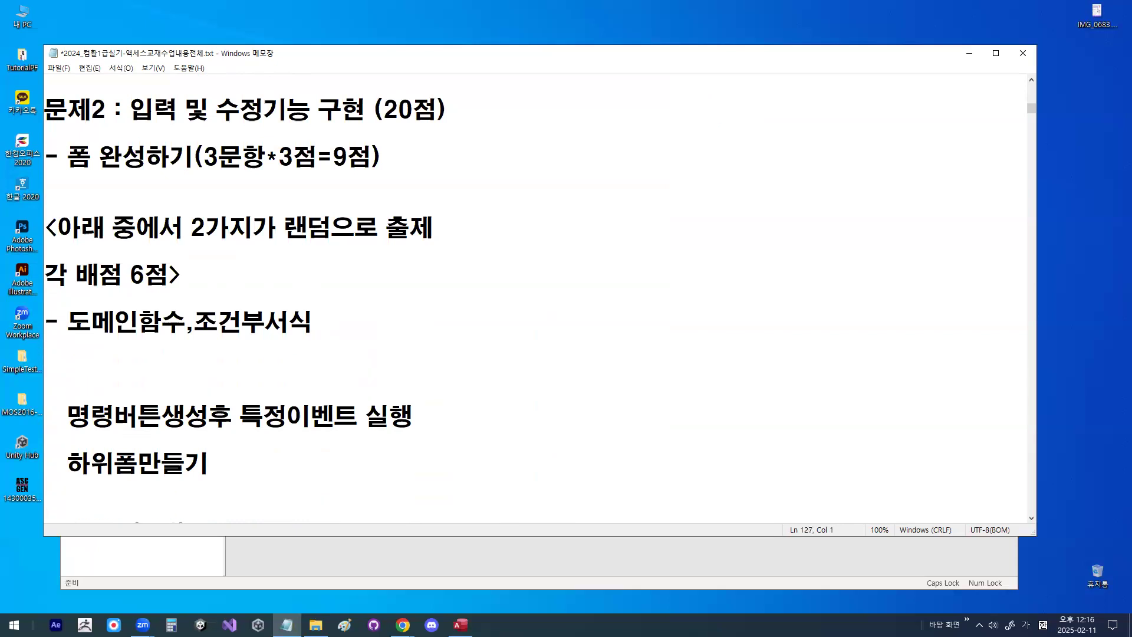
text(-)
key(ctrl+v)
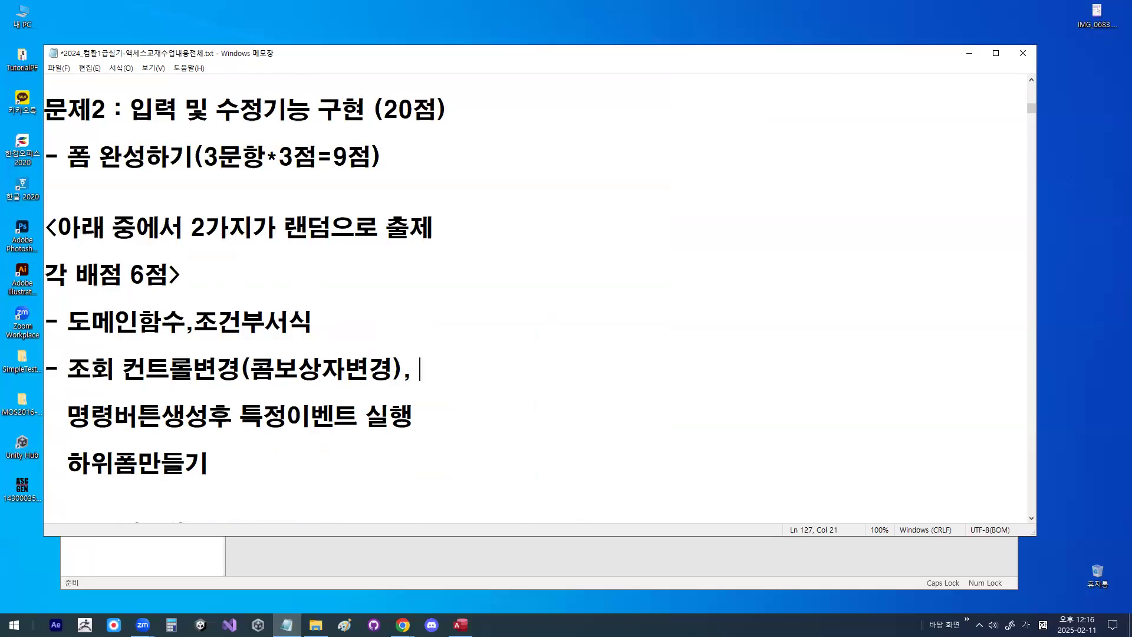
key(Left)
key(Left)
Step: Add a dash before 명령버튼생성후 특정이벤트 실행 and another before 하위폼만들기, aligned with the other list items
text(-)
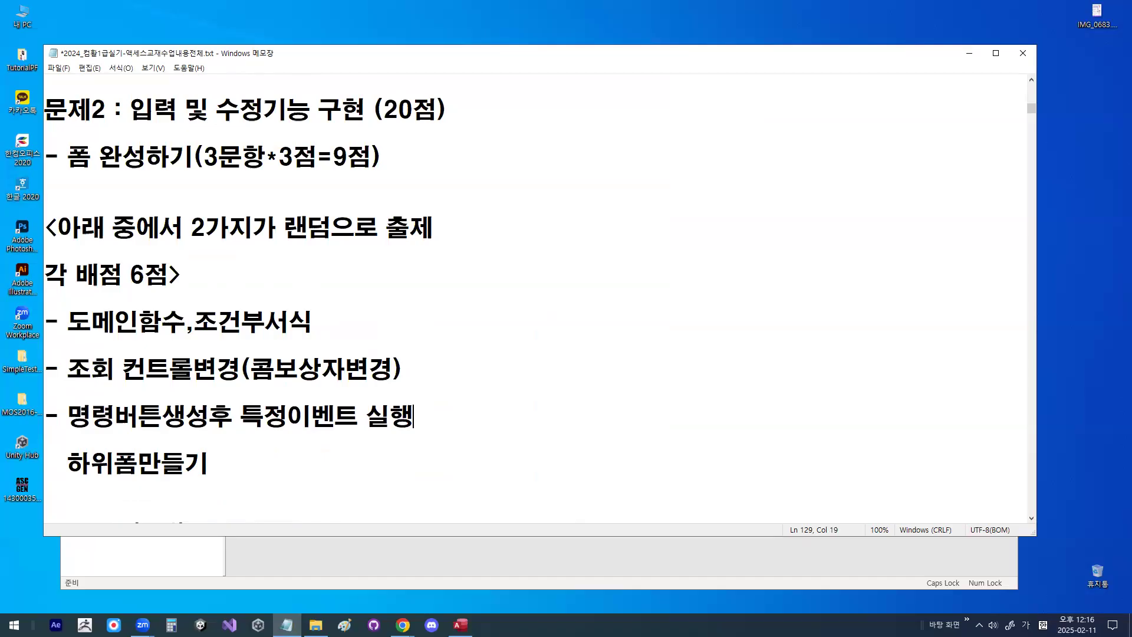
text(-)
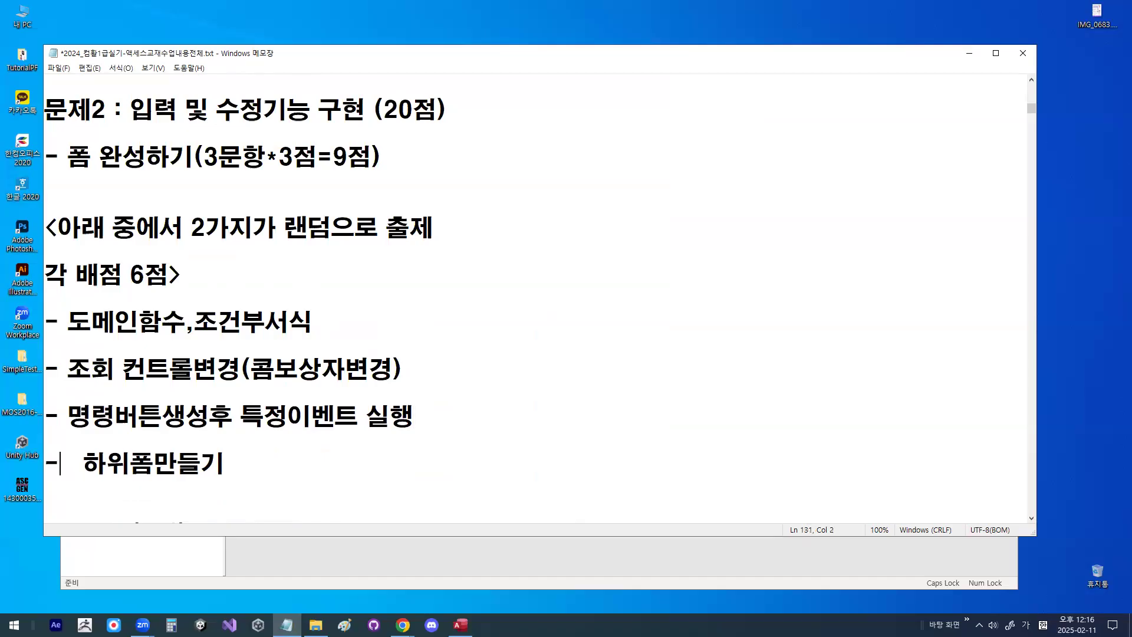
key(Up)
key(Up)
key(Up)
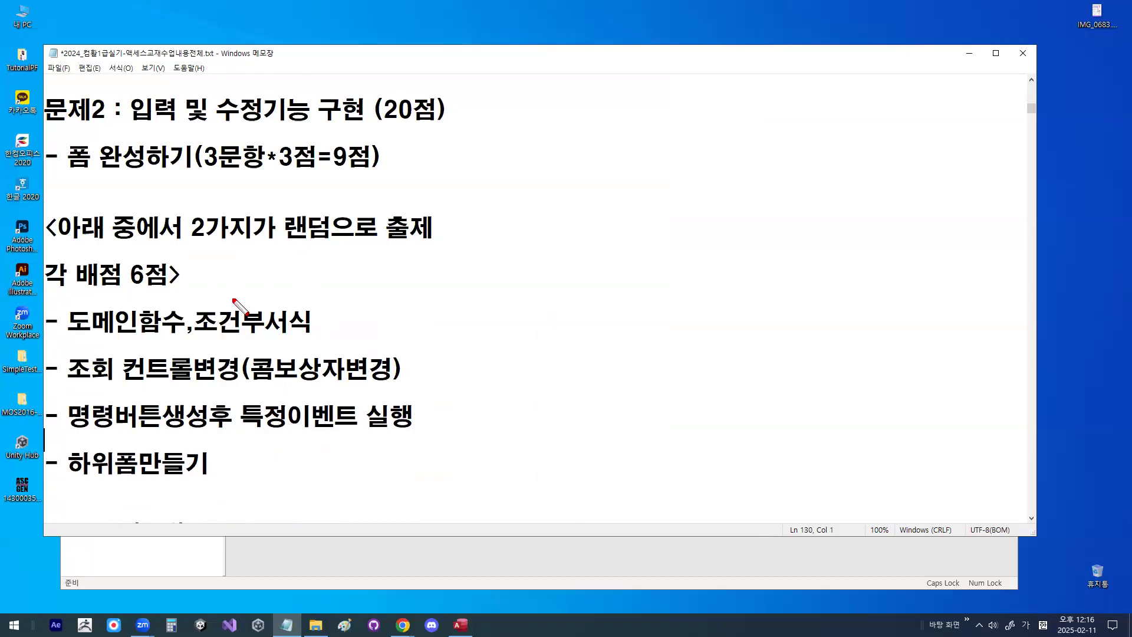
Step: Underline, check and circle 도메인함수,조건부서식 with the annotation pen, and clear the marks
drag(65, 334, 306, 335)
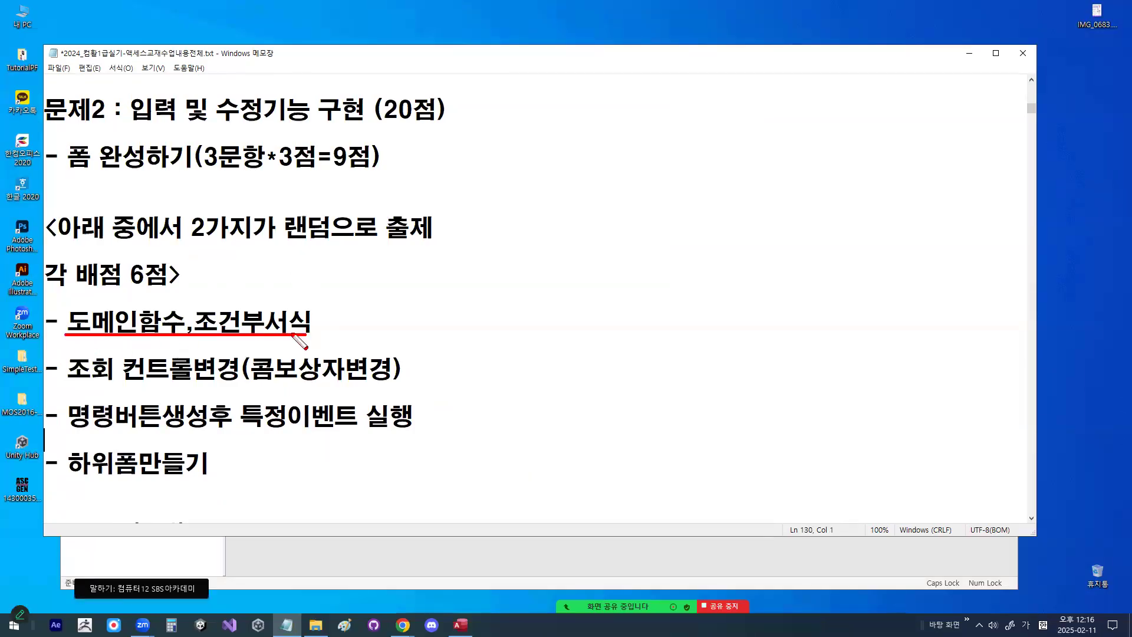
drag(136, 298, 233, 272)
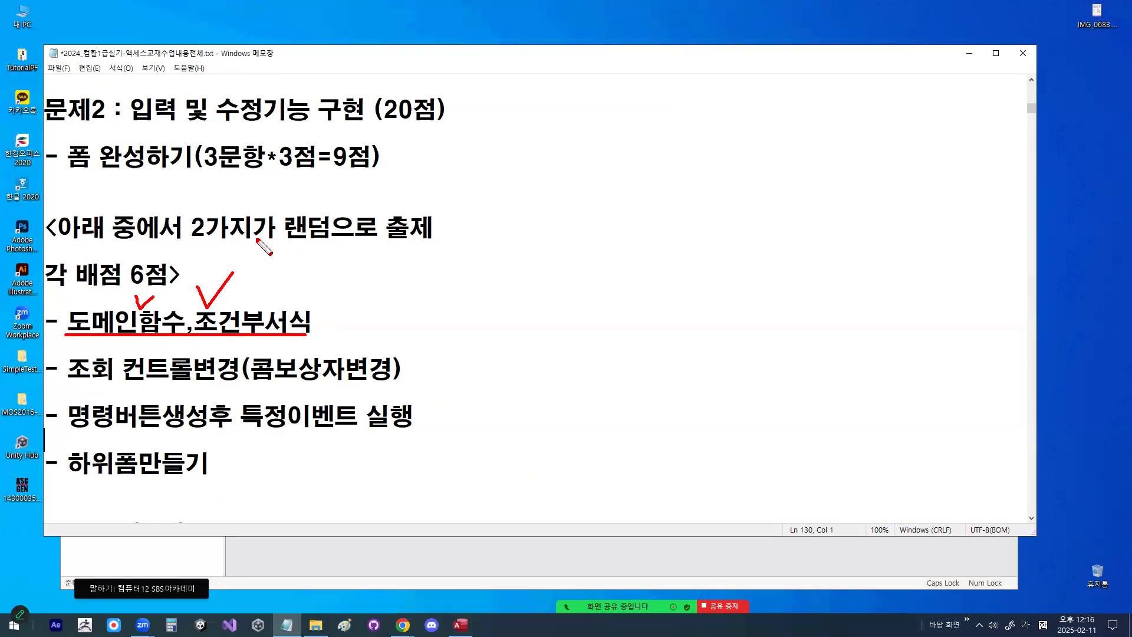
mouse_move(322, 324)
mouse_down()
mouse_move(147, 343)
mouse_move(116, 316)
mouse_move(326, 323)
mouse_up()
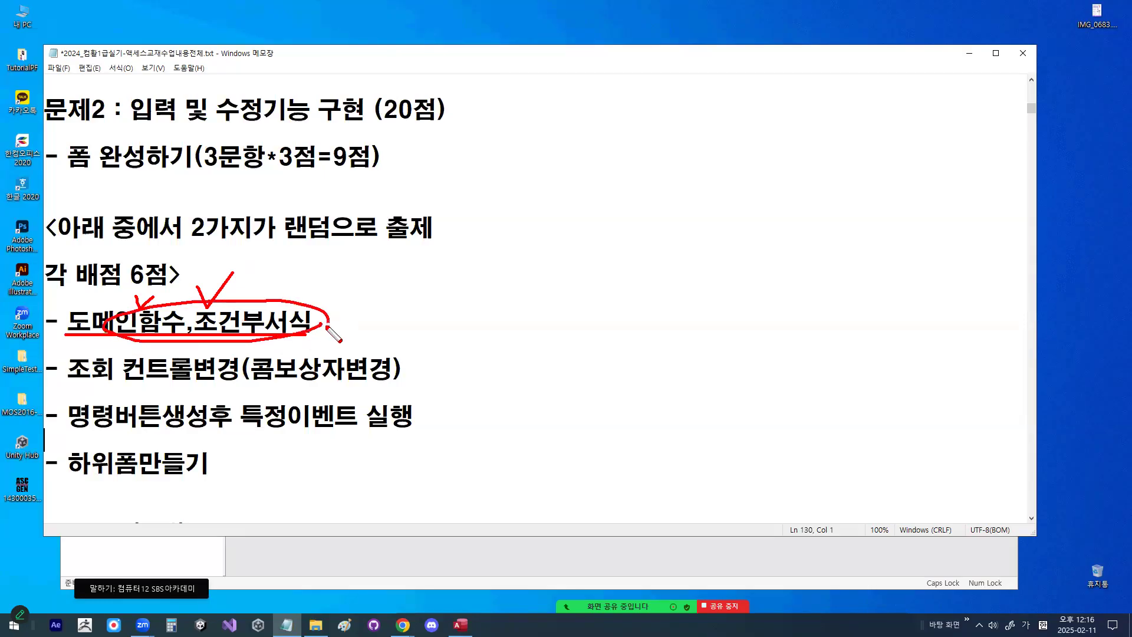
key(Escape)
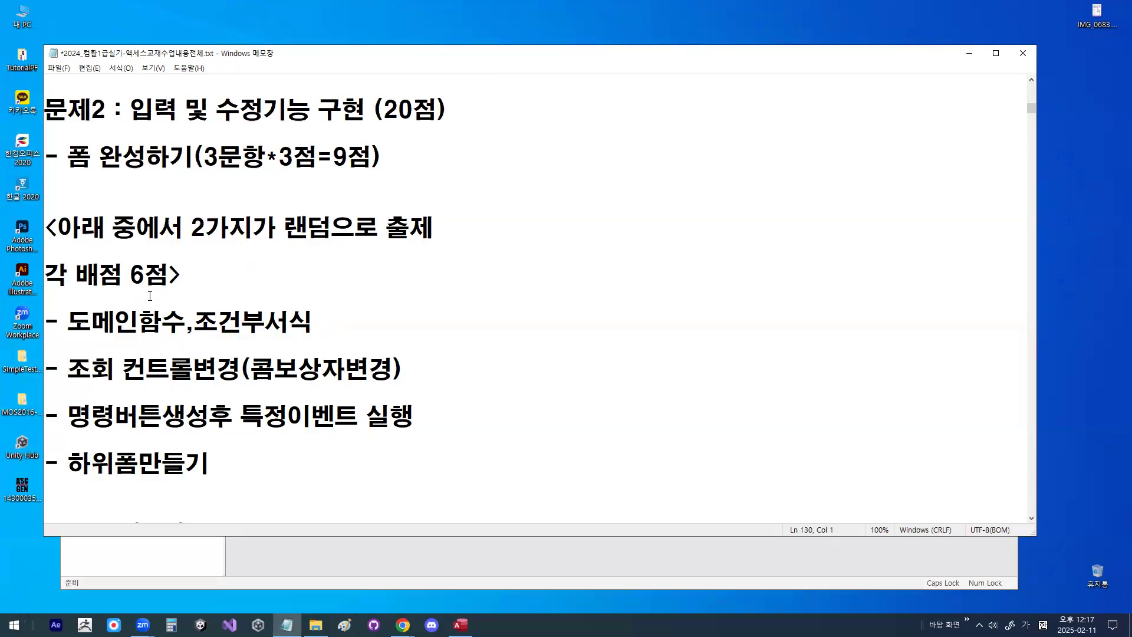
Step: Circle the 9점 and 6점 scores under 문제2 and handwrite 40 with the annotation pen, then clear the marks
drag(131, 274, 151, 271)
click(151, 271)
scroll(298, 247, up, 1)
mouse_move(352, 241)
mouse_down()
mouse_move(330, 209)
mouse_move(361, 238)
mouse_up()
mouse_move(158, 358)
mouse_down()
mouse_move(126, 356)
mouse_move(164, 348)
mouse_up()
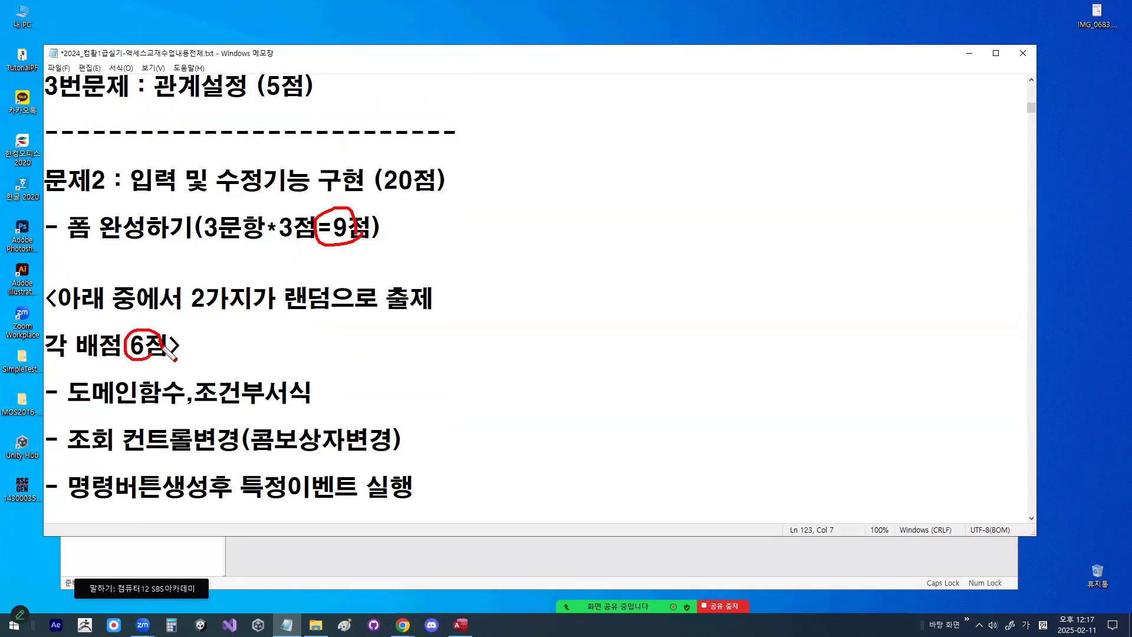
mouse_move(548, 177)
mouse_down()
mouse_move(569, 203)
mouse_move(557, 207)
mouse_move(587, 181)
mouse_move(570, 184)
mouse_up()
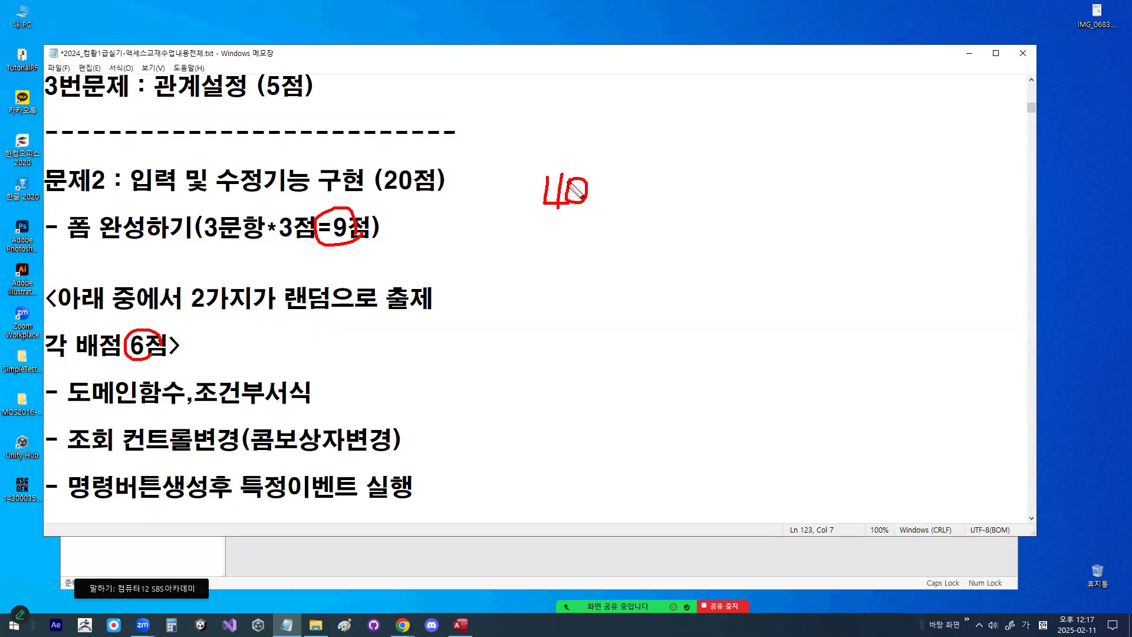
key(Escape)
scroll(234, 255, down, 3)
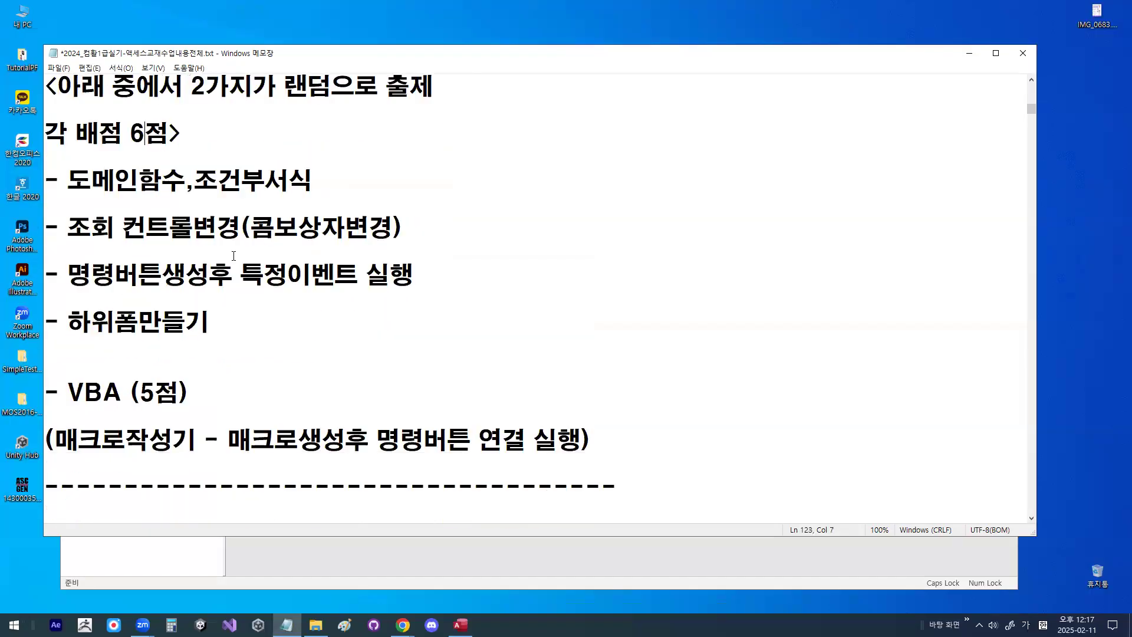
Step: Highlight the (5점) score beside VBA and the 명령버튼 연결 part of the 매크로작성기 note below it
shift+click(184, 392)
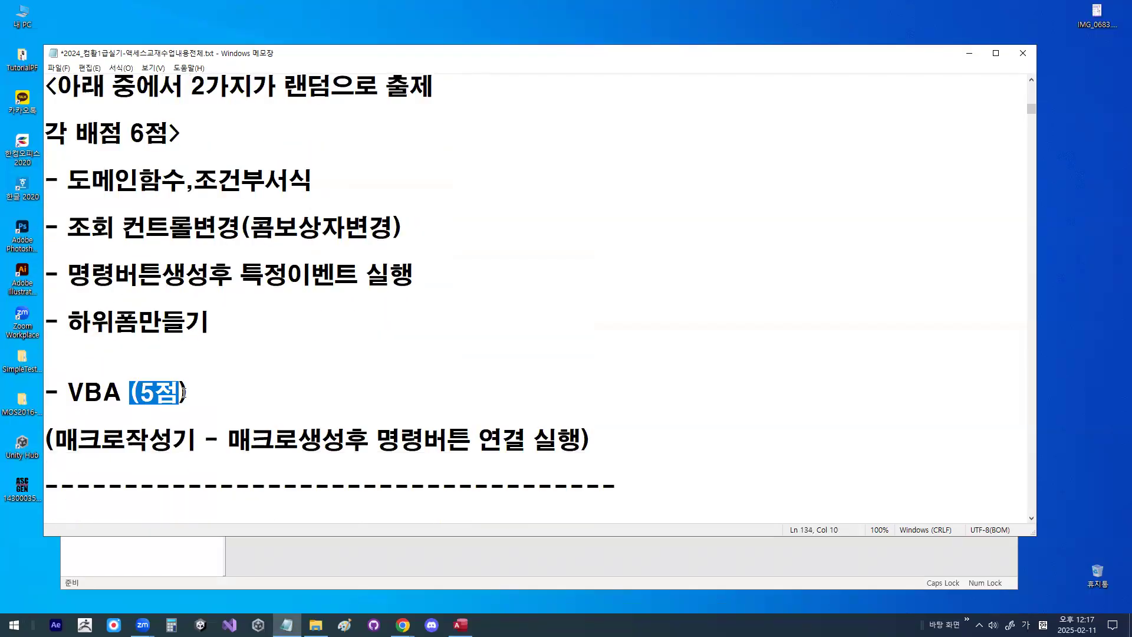
drag(55, 439, 536, 440)
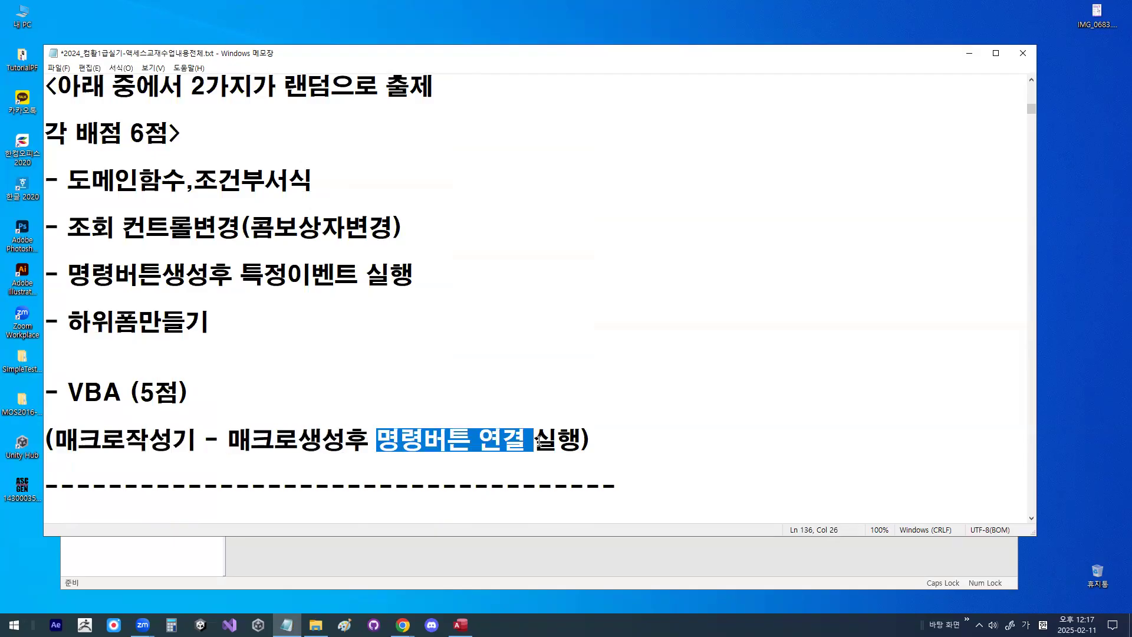
drag(122, 392, 185, 389)
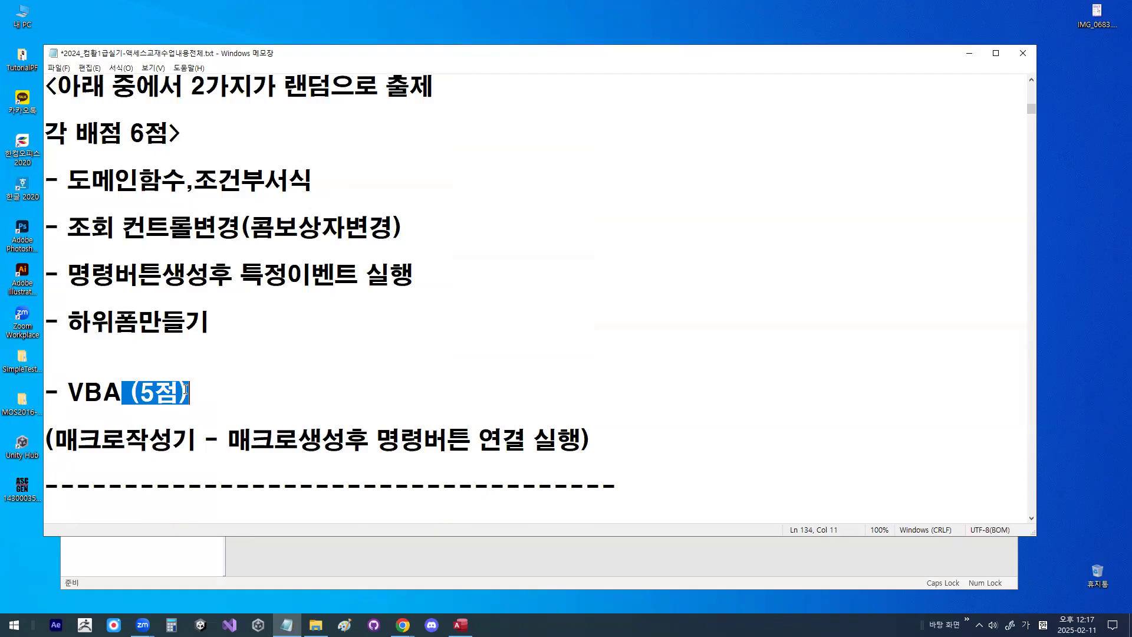
drag(66, 392, 194, 389)
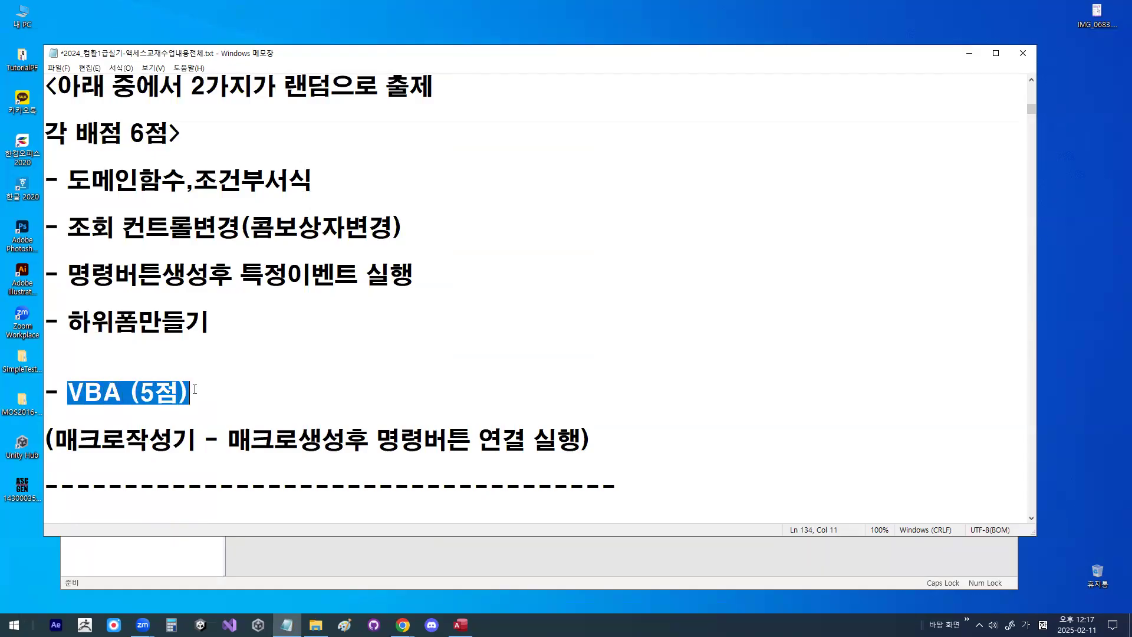
click(194, 390)
scroll(190, 392, down, 1)
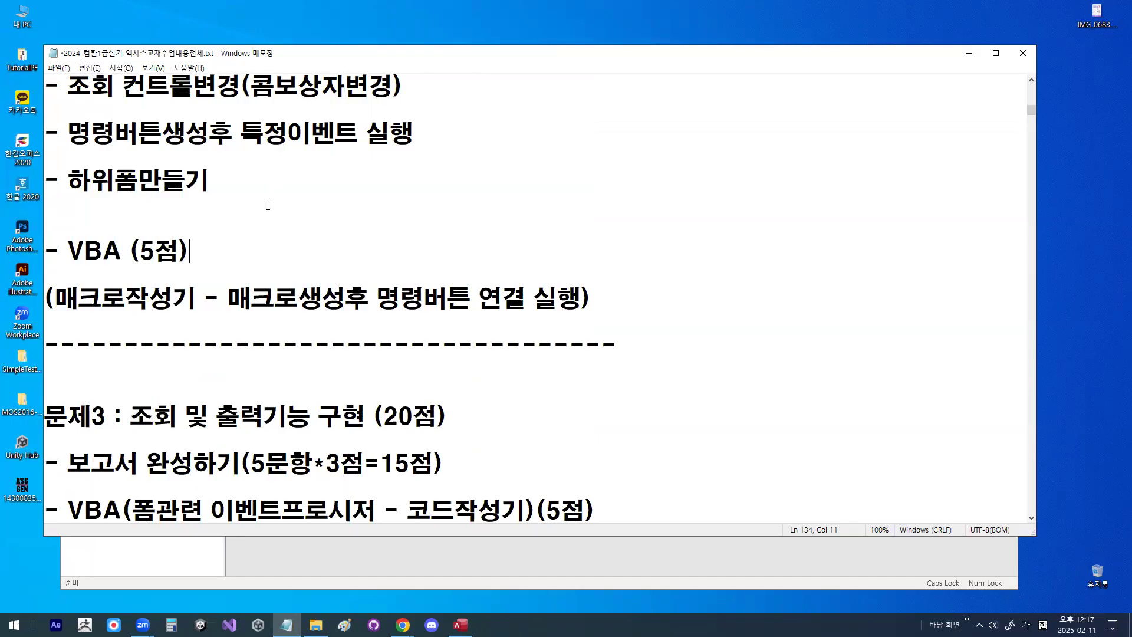
Step: Highlight the 문제3 title and its 보고서 완성하기 item, circle 15점, handwrite 55 with the annotation pen, and clear the marks
scroll(268, 205, down, 1)
drag(130, 274, 450, 276)
drag(67, 323, 348, 322)
mouse_move(443, 318)
mouse_down()
mouse_move(440, 334)
mouse_move(395, 341)
mouse_move(395, 302)
mouse_move(466, 342)
mouse_up()
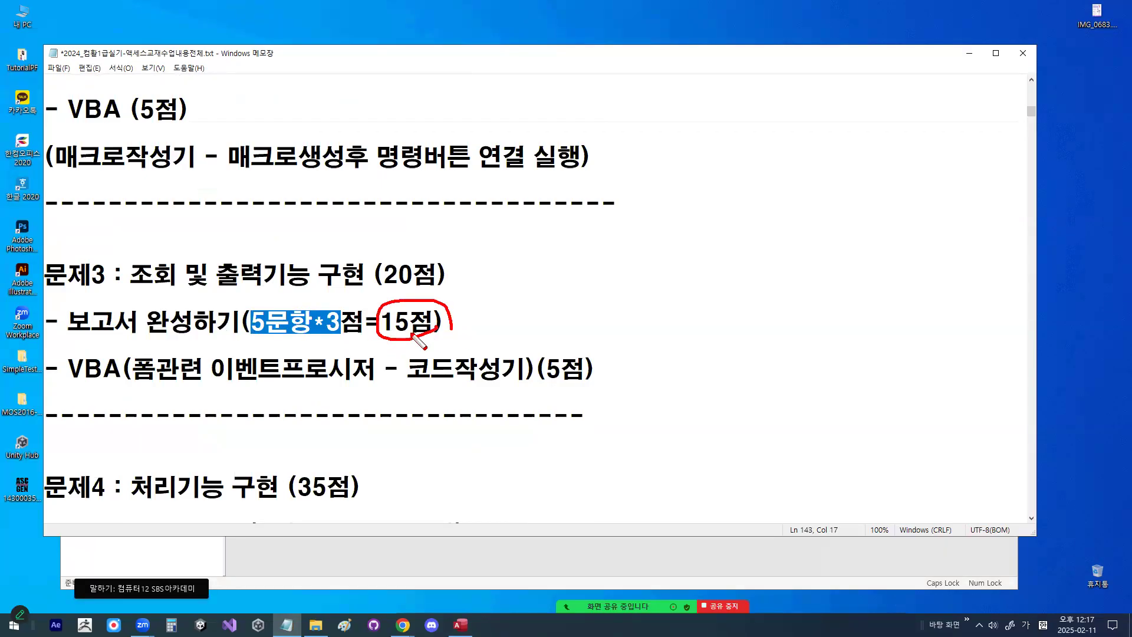
mouse_move(668, 211)
mouse_down()
mouse_move(668, 235)
mouse_move(695, 241)
mouse_move(663, 255)
mouse_move(697, 216)
mouse_move(710, 242)
mouse_move(732, 241)
mouse_move(711, 262)
mouse_move(696, 257)
mouse_up()
drag(709, 211, 730, 212)
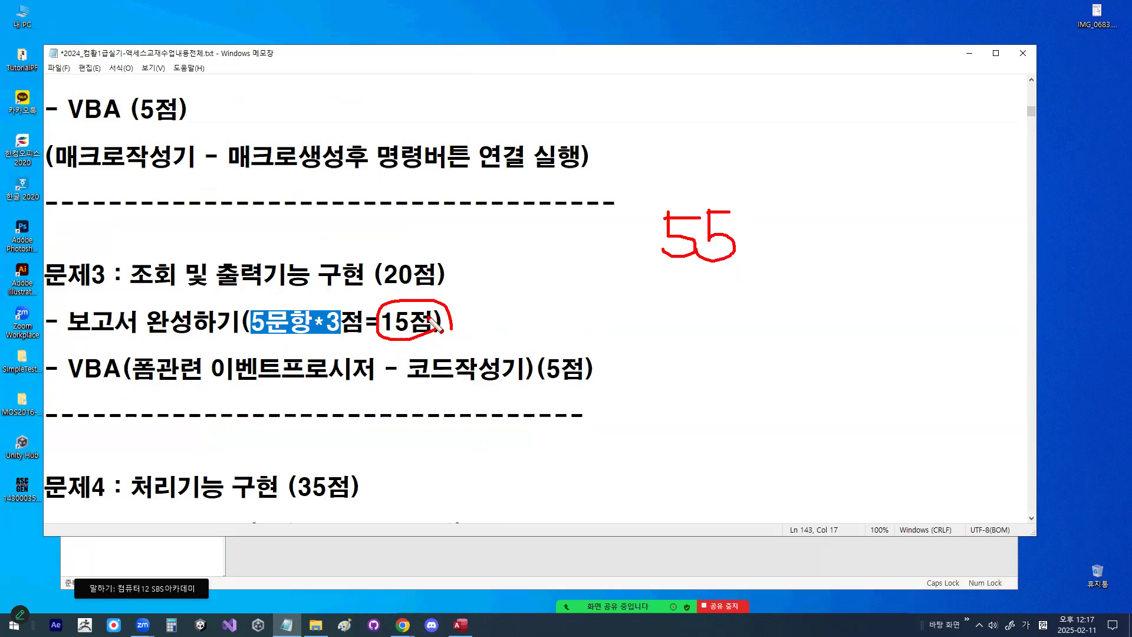
key(Escape)
Step: Highlight 코드작성기 and 매크로생성, cross out the macro and 코드작성기 notes with the annotation pen, and clear the marks
drag(67, 369, 125, 367)
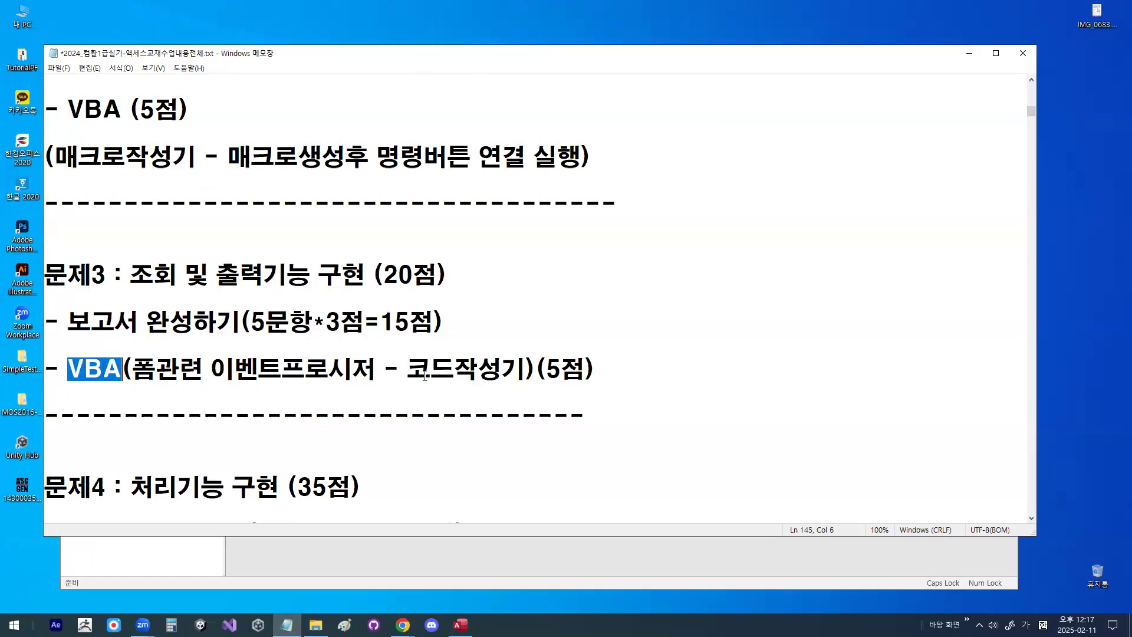
drag(407, 369, 525, 368)
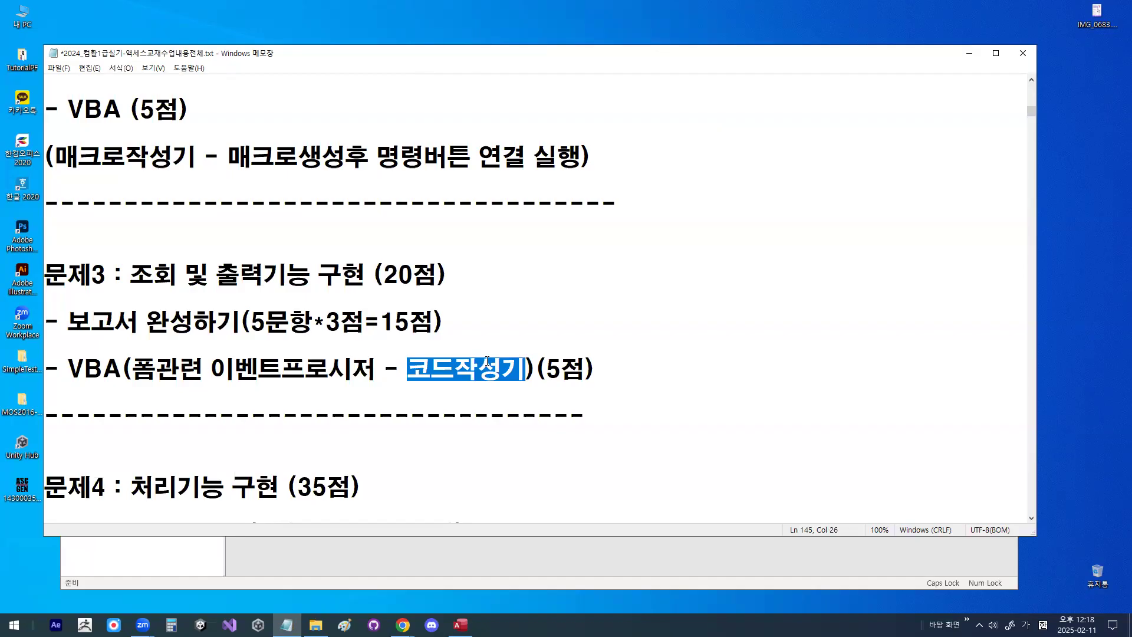
drag(227, 157, 355, 161)
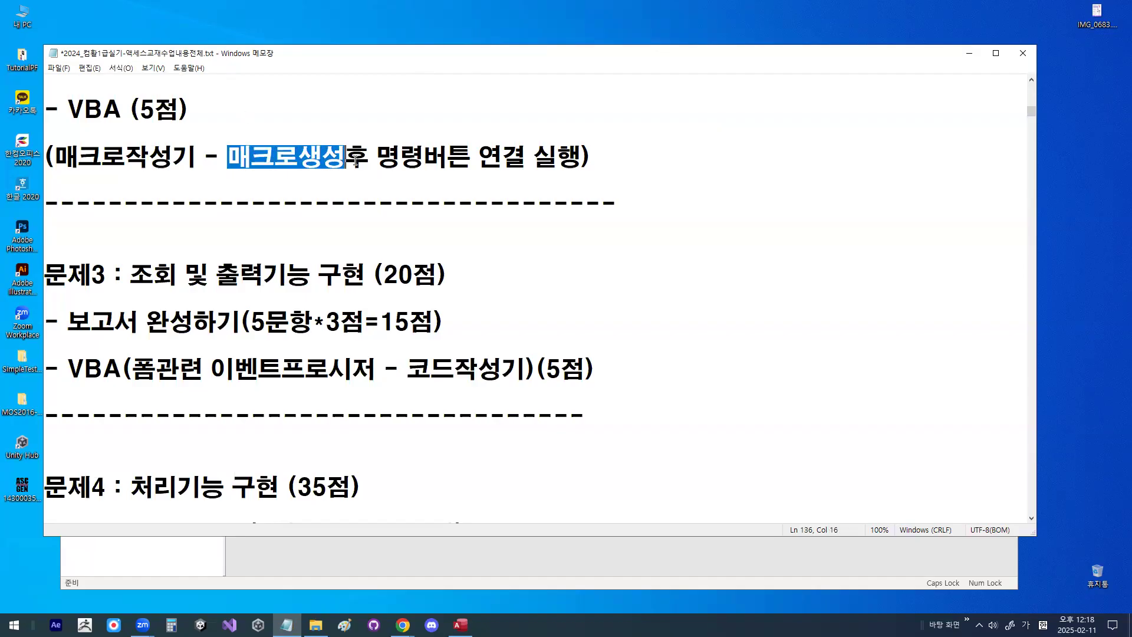
drag(407, 370, 519, 373)
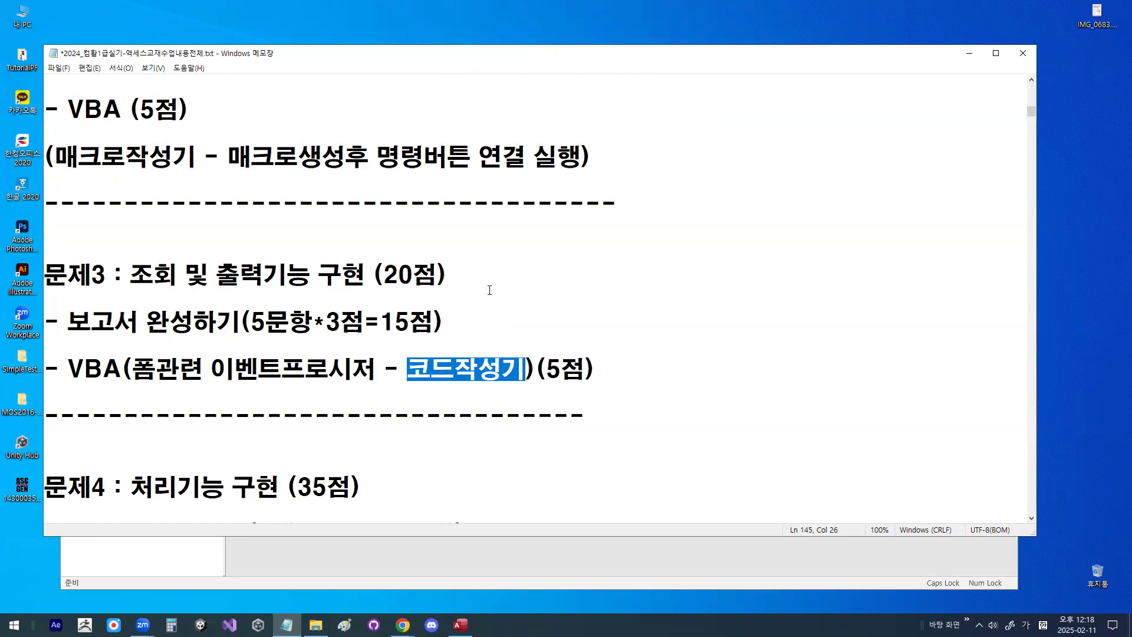
mouse_move(523, 139)
mouse_down()
mouse_move(412, 166)
mouse_move(515, 149)
mouse_move(524, 160)
mouse_up()
drag(552, 382, 557, 387)
key(Escape)
mouse_move(386, 190)
mouse_down()
mouse_move(466, 134)
mouse_move(456, 203)
mouse_up()
drag(492, 318, 411, 409)
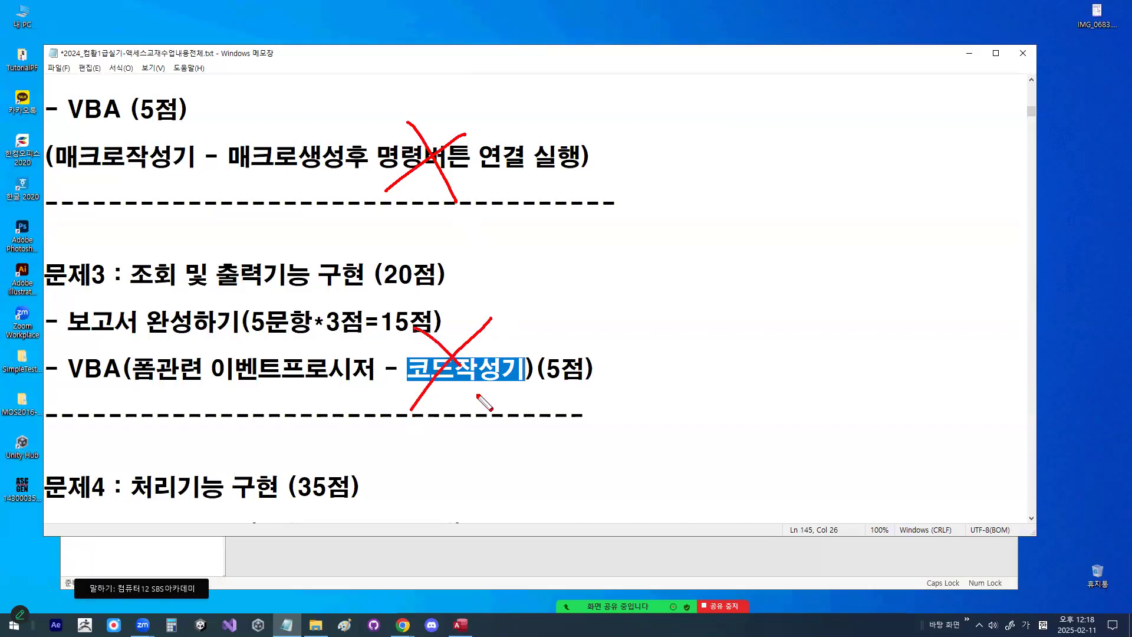
key(Escape)
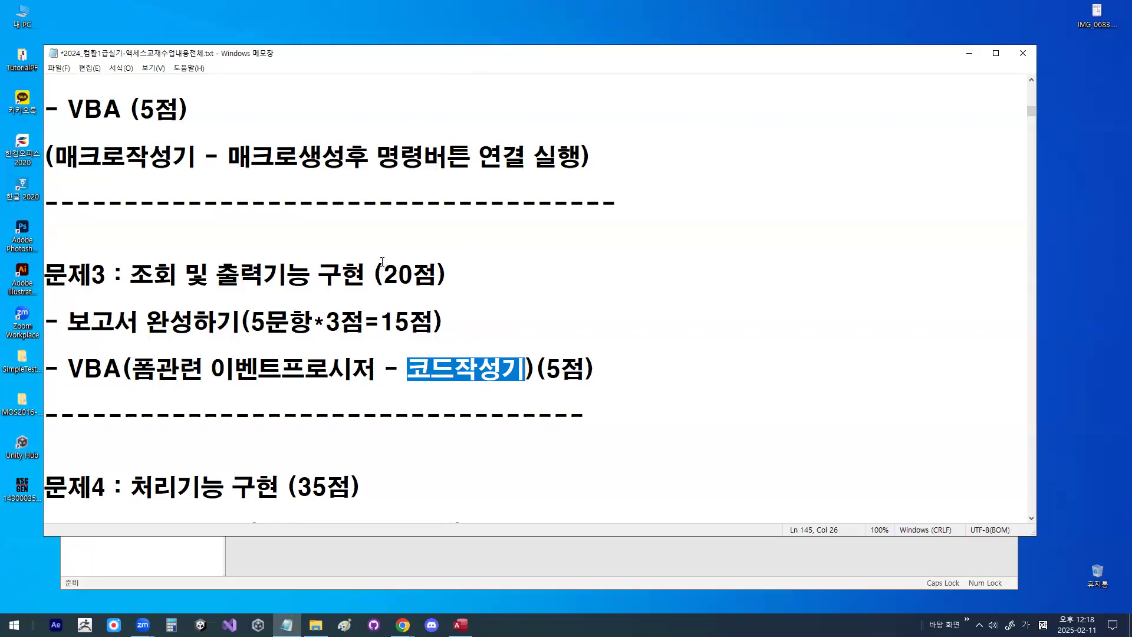
Step: Append "- 쿼리" to the end of the 문제4 : 처리기능 구현 (35점) heading
scroll(382, 261, down, 1)
scroll(382, 262, down, 1)
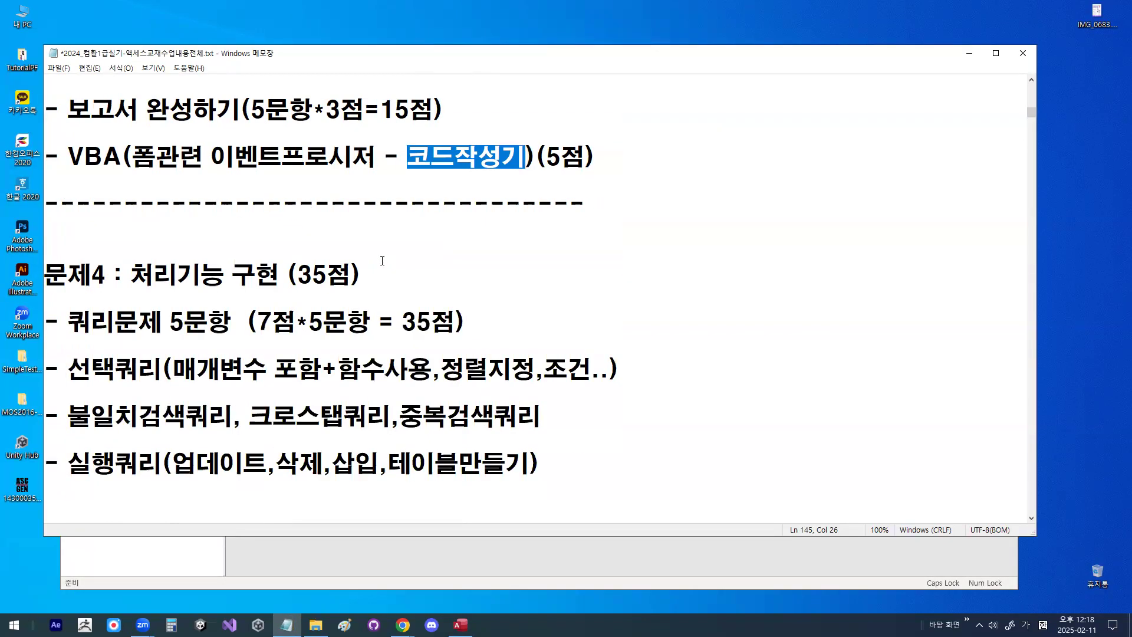
drag(130, 276, 278, 272)
click(414, 281)
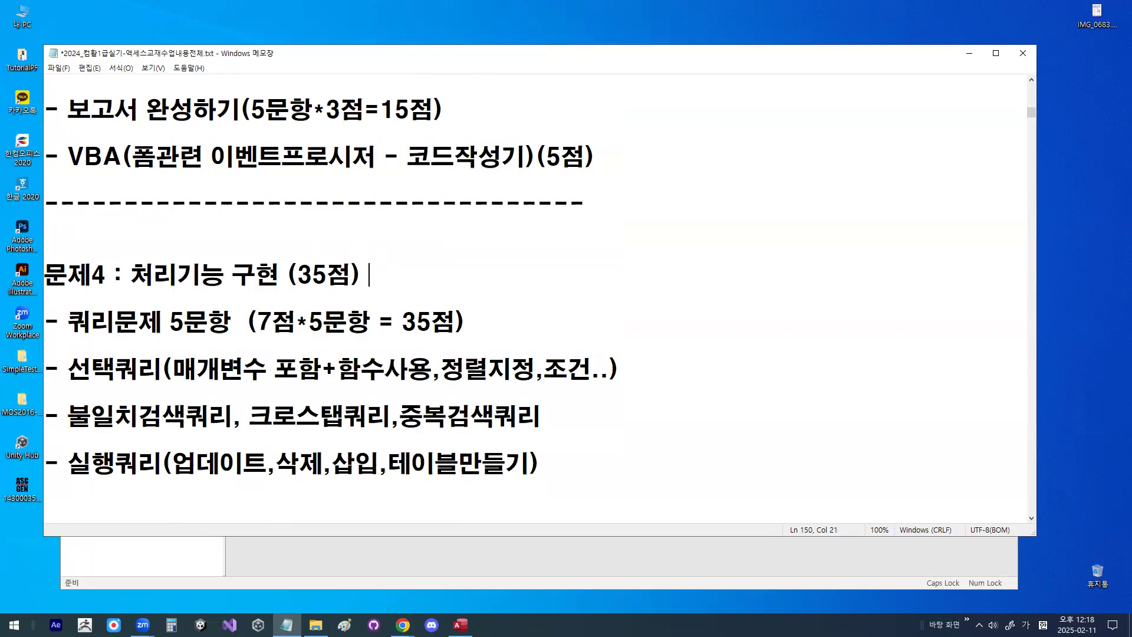
text(-ㅋ)
key(BackSpace)
text(쿼리)
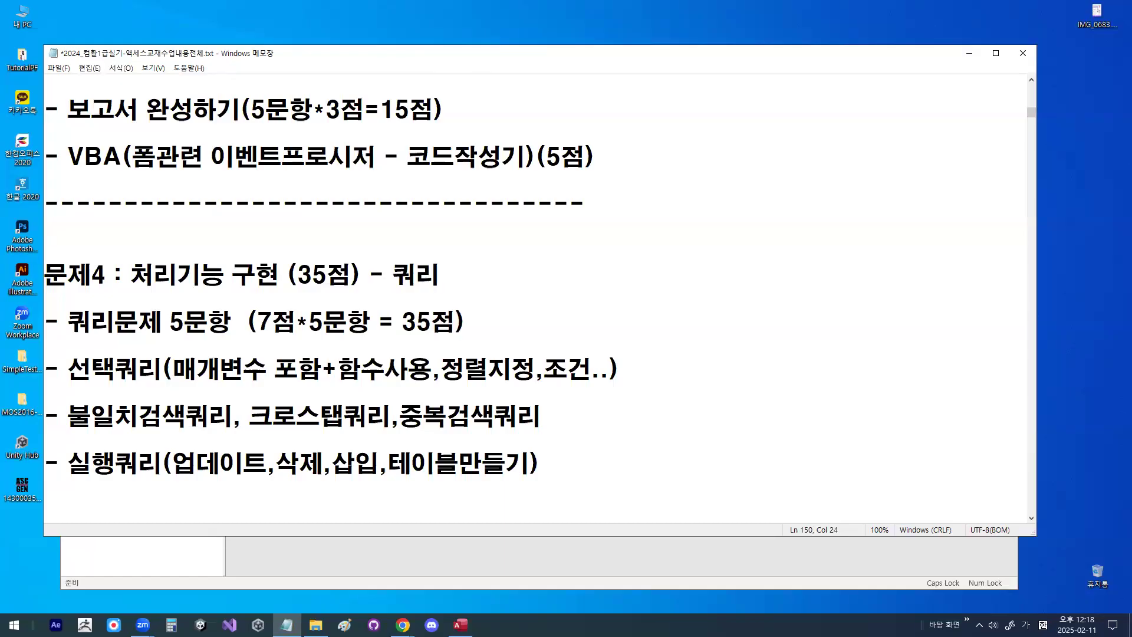
Step: Highlight 5문항 and 7점 in the 쿼리문제 line, underline 쿼리문제 5문항, and handwrite 3 with the annotation pen
click(308, 319)
drag(308, 319, 361, 321)
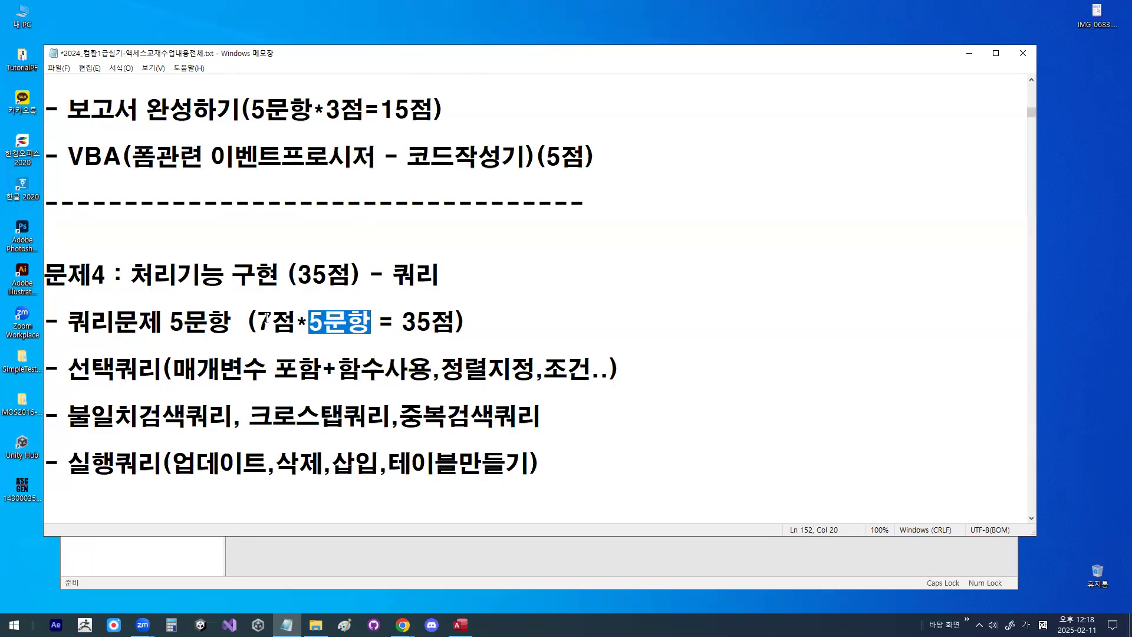
drag(264, 319, 290, 321)
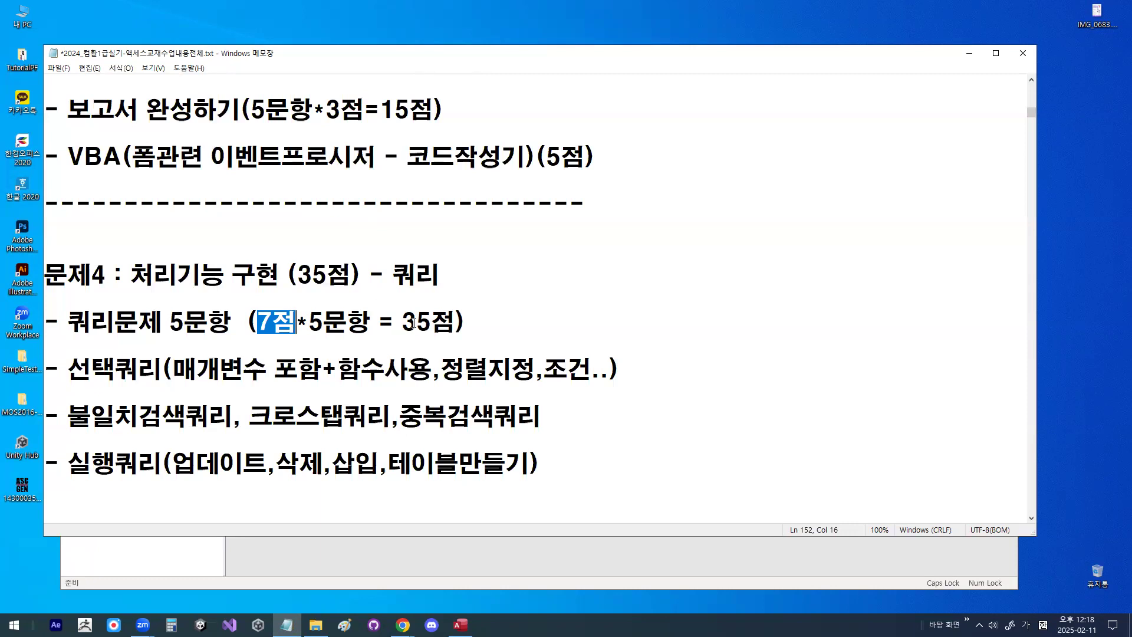
drag(68, 339, 208, 342)
drag(454, 284, 467, 293)
mouse_move(508, 261)
mouse_down()
mouse_move(516, 289)
mouse_move(537, 306)
mouse_move(505, 304)
mouse_up()
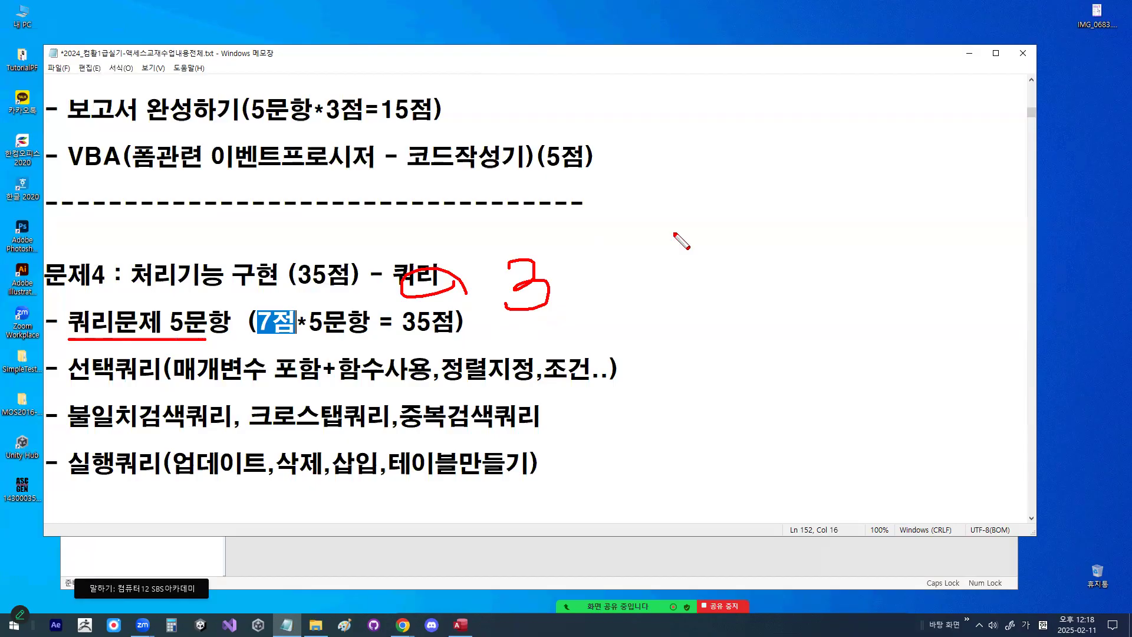
Step: Handwrite 55 over 21, the sum 76 + 5 and a circled 81 beside 문제4, then clear all annotations
mouse_move(696, 152)
mouse_down()
mouse_move(686, 205)
mouse_move(719, 165)
mouse_move(728, 201)
mouse_up()
drag(729, 160, 767, 161)
mouse_move(697, 233)
mouse_down()
mouse_move(723, 226)
mouse_move(751, 259)
mouse_up()
drag(620, 265, 821, 267)
drag(696, 281, 708, 332)
mouse_move(746, 262)
mouse_down()
mouse_move(734, 318)
mouse_move(724, 311)
mouse_move(820, 303)
mouse_move(804, 322)
mouse_up()
mouse_move(839, 264)
mouse_down()
mouse_move(868, 316)
mouse_move(833, 323)
mouse_move(887, 290)
mouse_up()
mouse_move(740, 373)
mouse_down()
mouse_move(736, 412)
mouse_move(722, 396)
mouse_move(738, 389)
mouse_move(758, 413)
mouse_move(706, 407)
mouse_move(779, 351)
mouse_move(786, 410)
mouse_up()
click(756, 364)
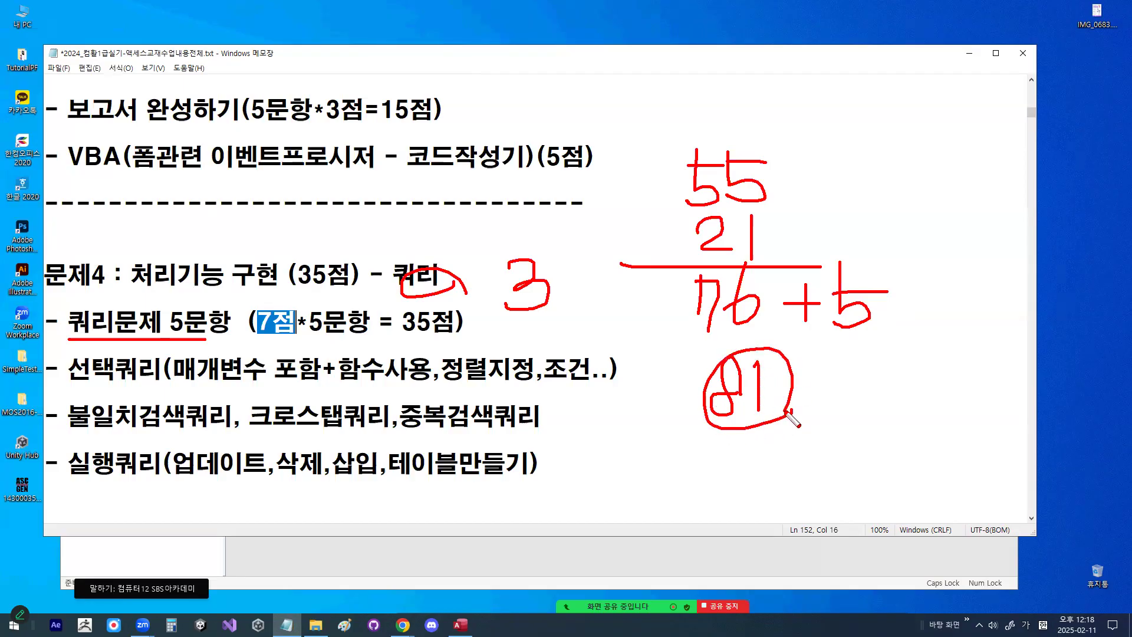
key(Escape)
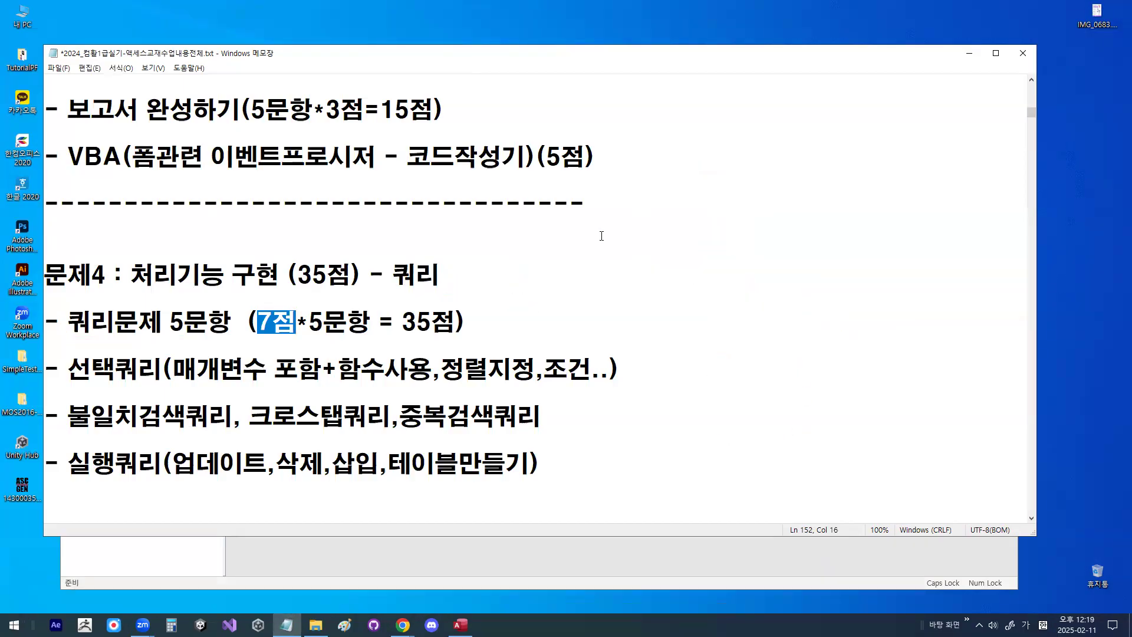
Step: Place the cursor at the end of the 문제4 heading, sketch annotation strokes beside it, and clear them
key(Up)
key(Home)
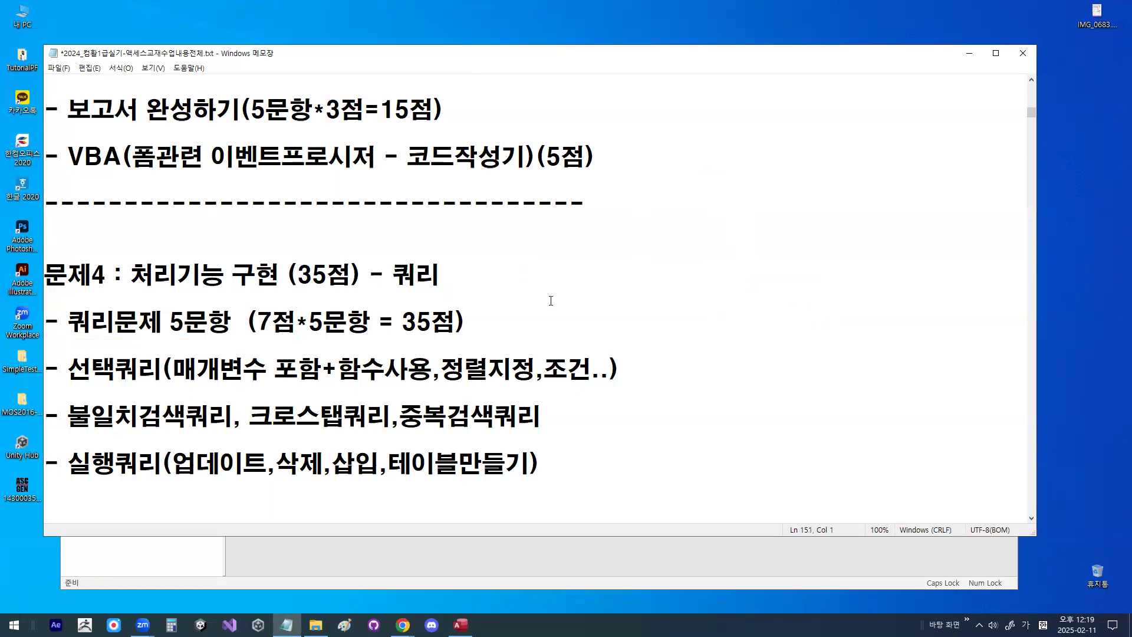
click(438, 279)
key(ctrl+2)
drag(535, 213, 529, 289)
mouse_move(524, 242)
mouse_down()
mouse_move(608, 258)
mouse_move(601, 272)
mouse_up()
mouse_move(626, 233)
mouse_down()
mouse_move(652, 252)
mouse_move(633, 287)
mouse_up()
key(Escape)
Step: Return to 문제1 and highlight DB구축 and 테이블 완성하기
scroll(632, 282, up, 7)
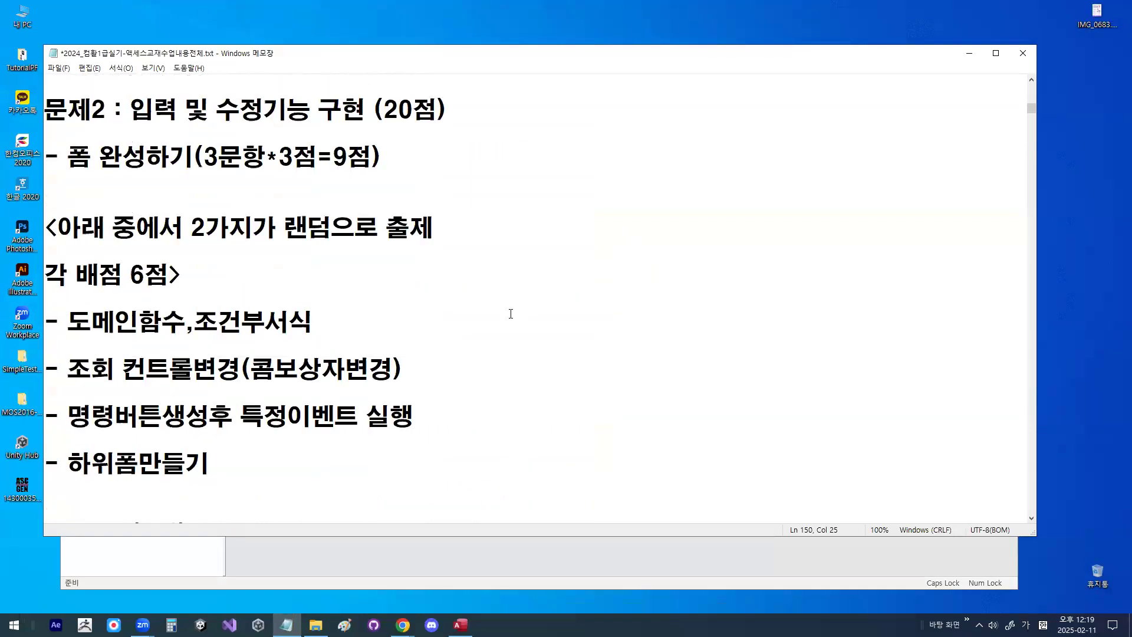
scroll(504, 309, up, 2)
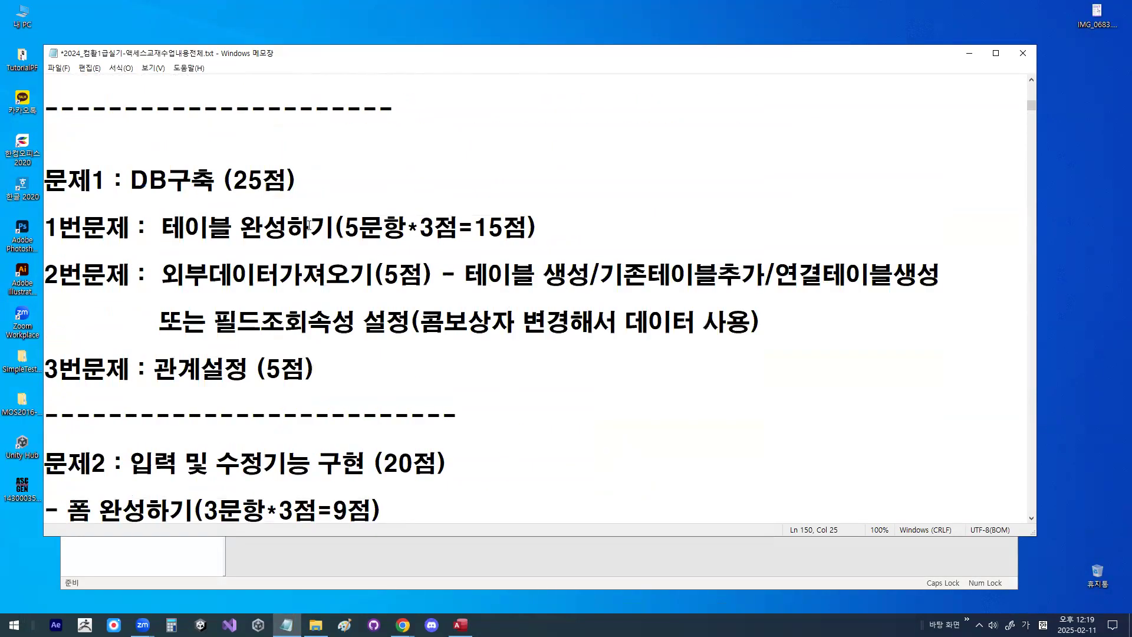
drag(130, 178, 193, 176)
drag(161, 227, 321, 228)
click(215, 235)
Step: Go to the <테이블 작업> section and highlight its title and the 설정작업 and 확인작업 lines
scroll(206, 233, down, 6)
scroll(203, 231, down, 5)
scroll(222, 238, up, 1)
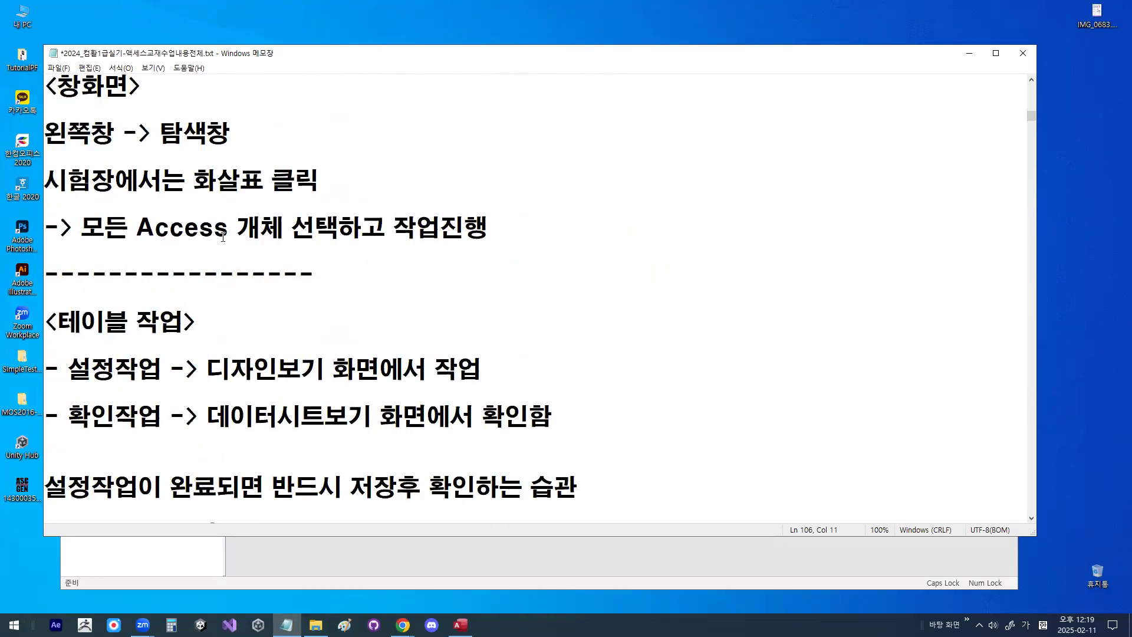
scroll(223, 237, down, 2)
drag(57, 179, 182, 178)
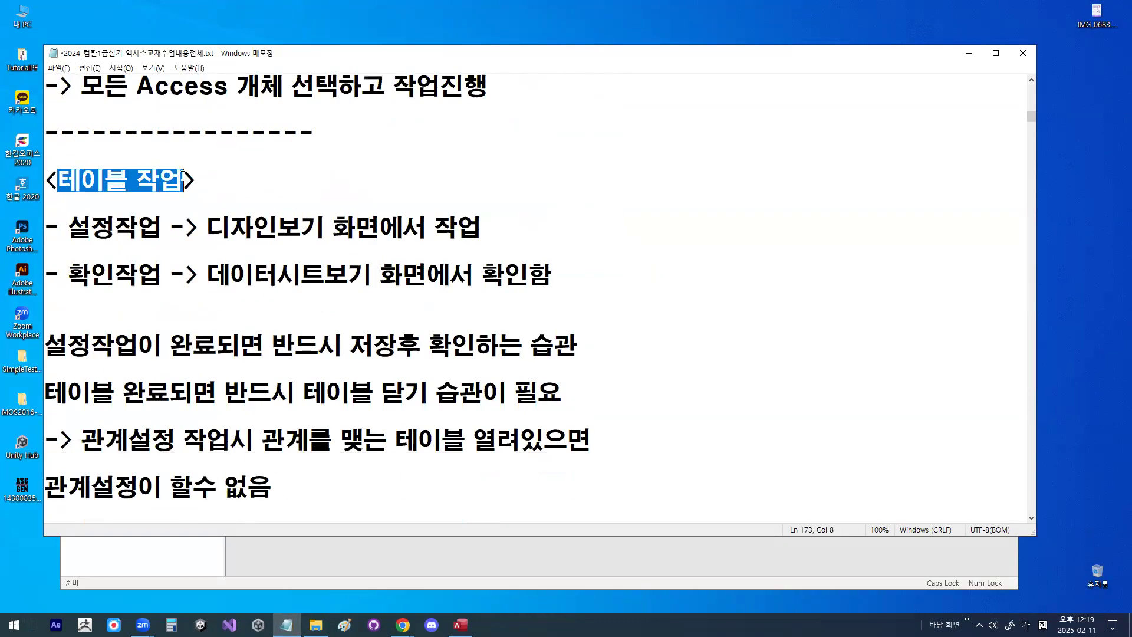
drag(69, 226, 396, 231)
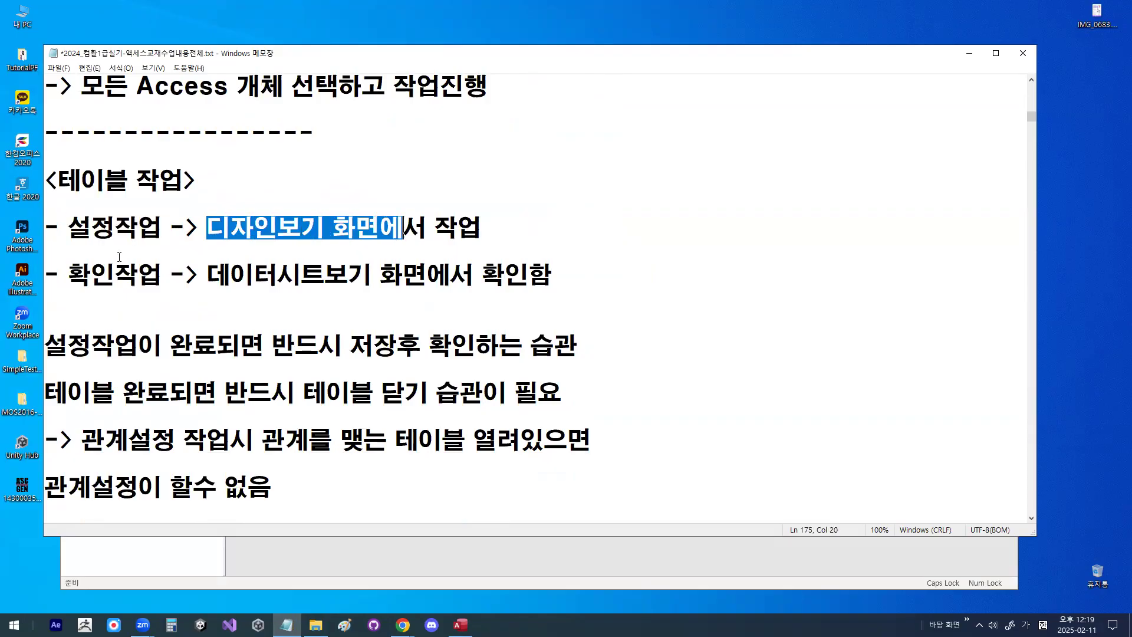
drag(67, 272, 545, 282)
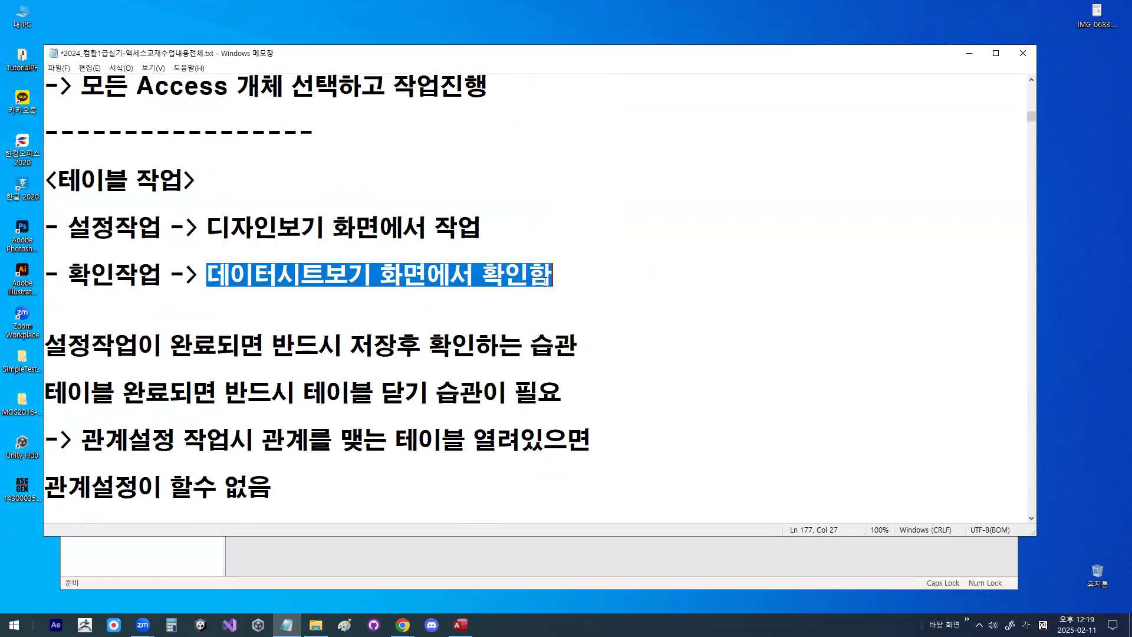
Step: Underline 데이터시트보기 and 디자인보기 with the annotation pen, add a check mark above 디자인보기, and clear the marks
drag(205, 288, 394, 290)
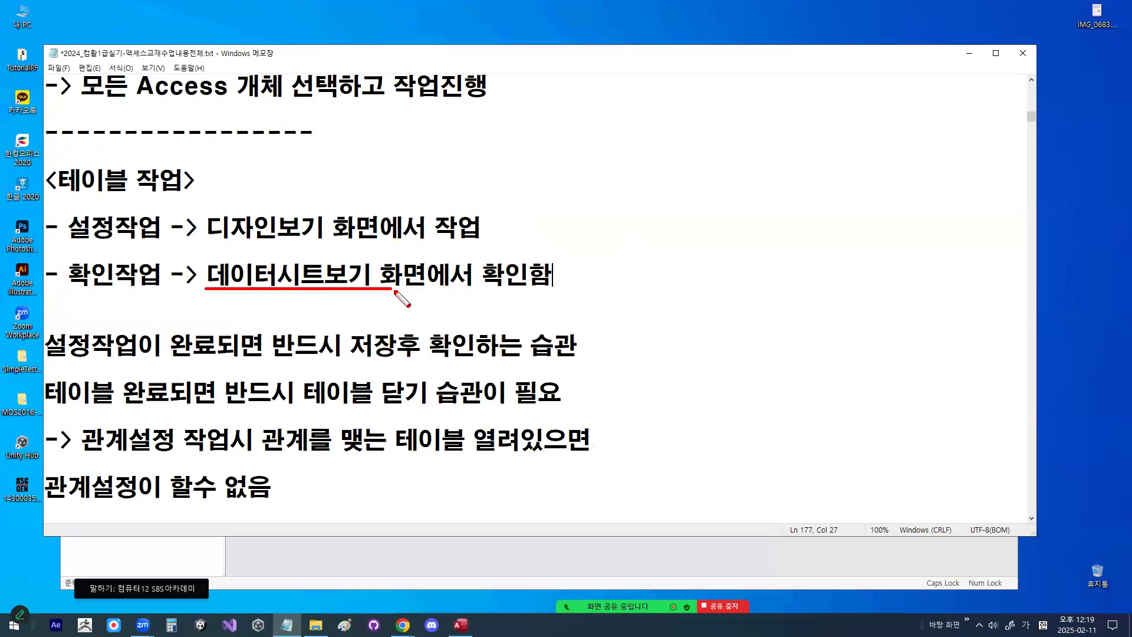
drag(212, 244, 341, 243)
drag(237, 198, 272, 164)
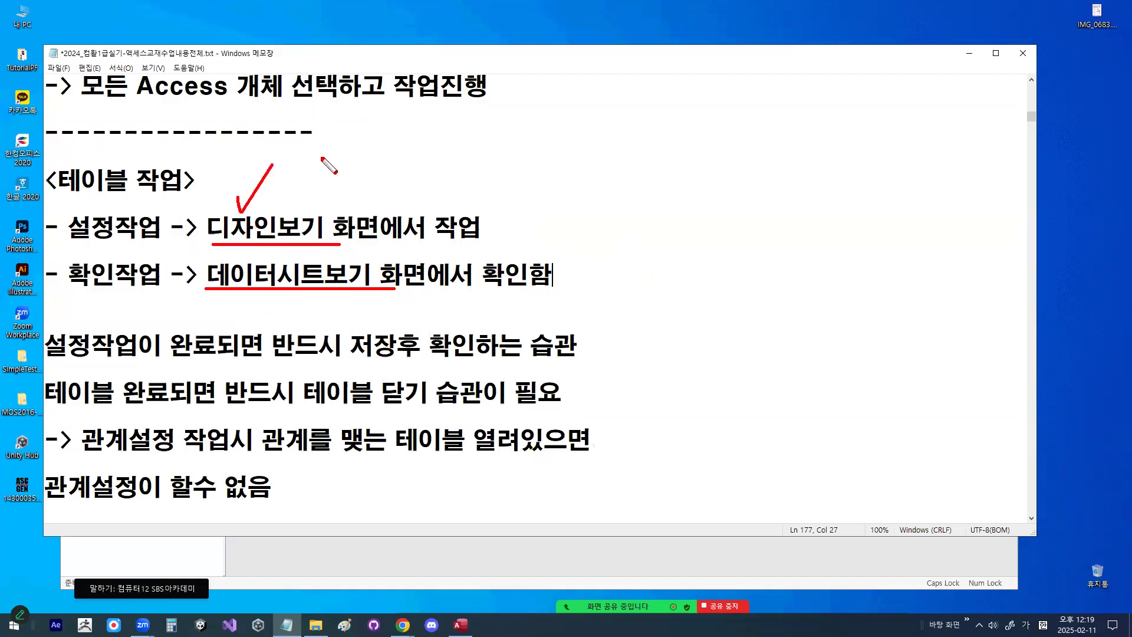
key(Escape)
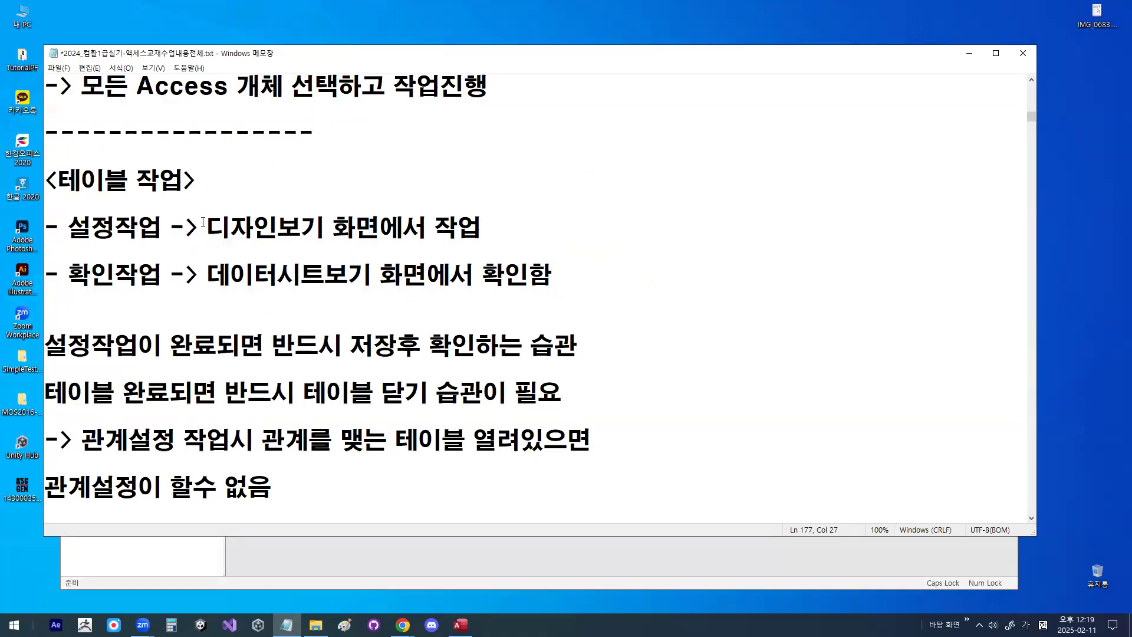
Step: Highlight the 디자인보기 and 데이터시트보기 text in the <테이블 작업> notes
drag(203, 222, 477, 225)
drag(207, 224, 466, 227)
drag(207, 274, 450, 274)
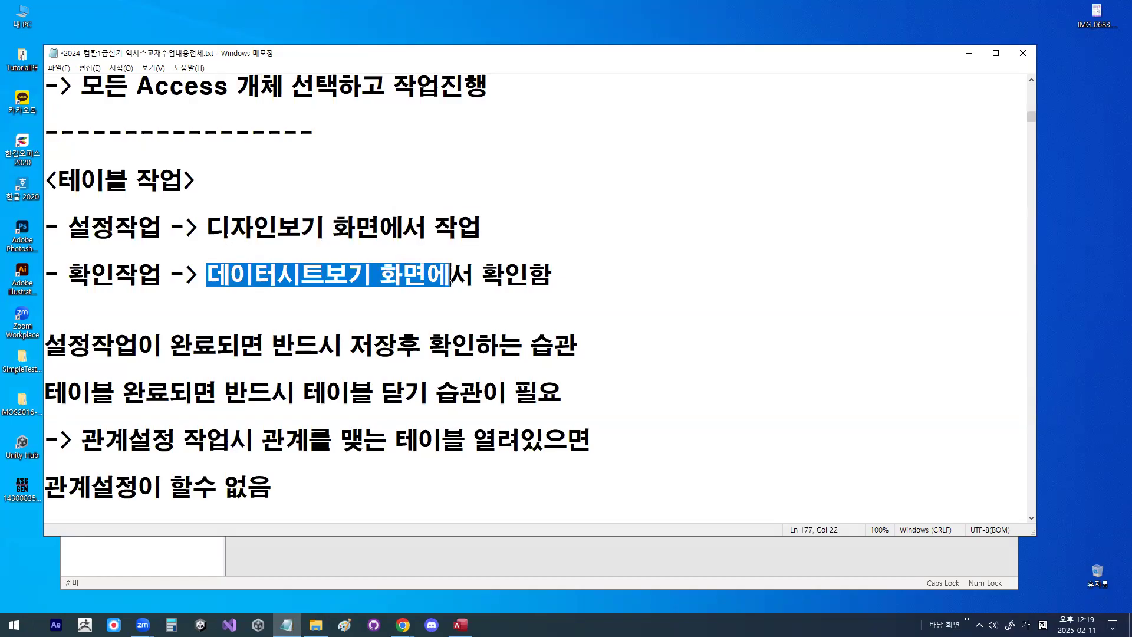
drag(208, 227, 298, 227)
drag(207, 274, 307, 273)
Step: Minimize the notes to reveal the Access database, zoom in on its object list, and circle the 업무평가 table
click(968, 53)
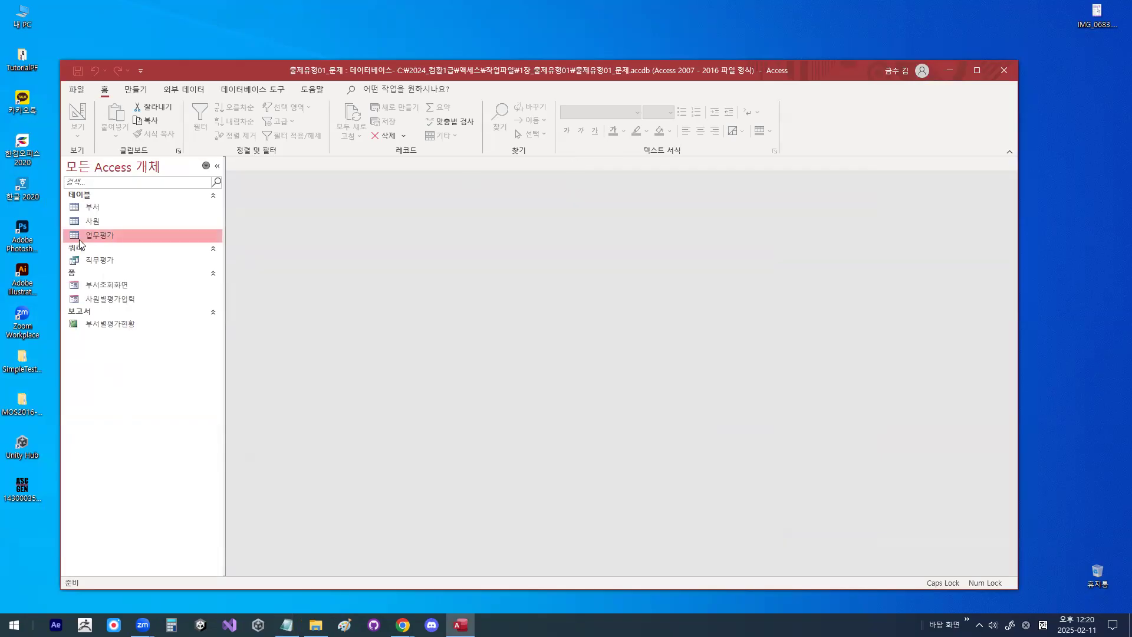
key(ctrl+1)
click(28, 238)
mouse_move(229, 244)
mouse_down()
mouse_move(197, 255)
mouse_move(224, 242)
mouse_up()
key(Escape)
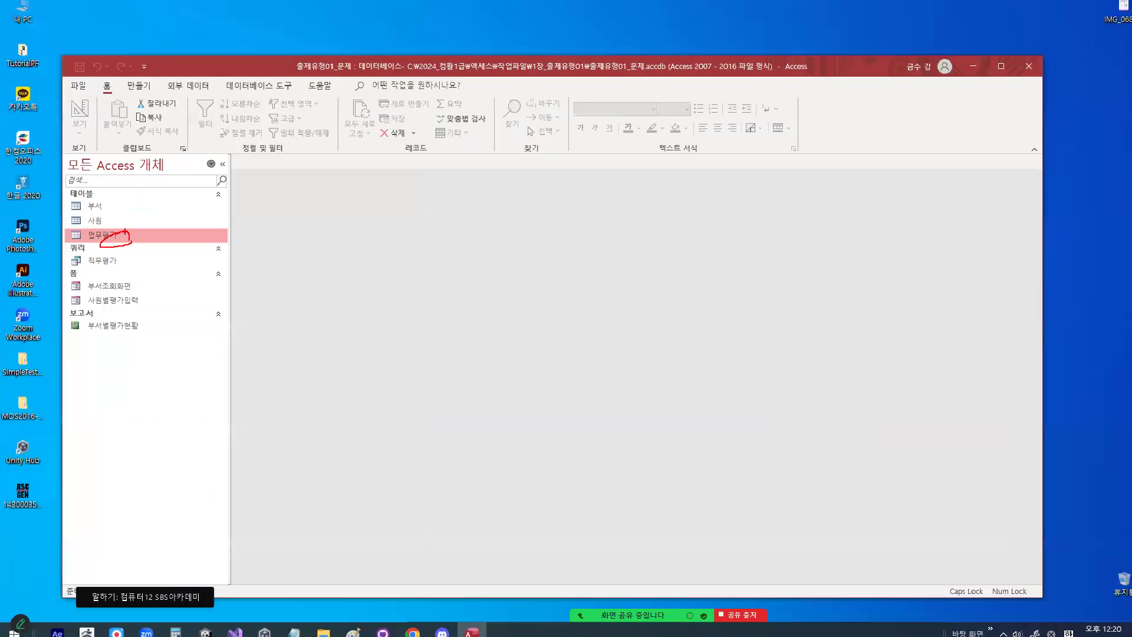
key(ctrl+1)
click(154, 233)
drag(184, 238, 142, 207)
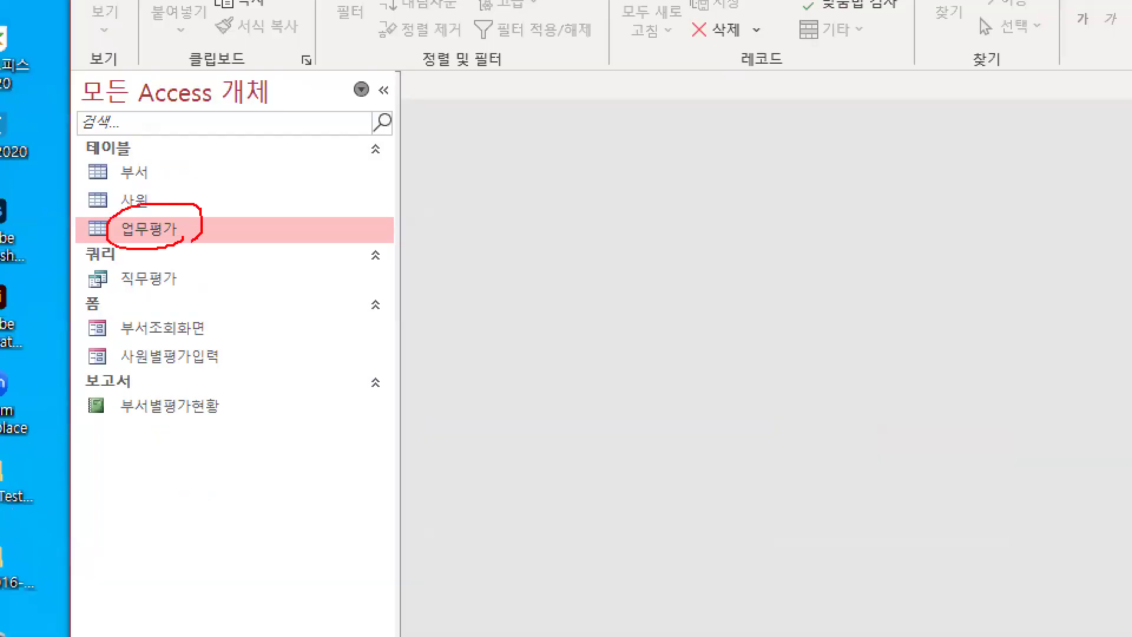
Step: Circle the 디자인 보기 option for the 업무평가 table, open the table in Design View, and close its property sheet
right_click(151, 236)
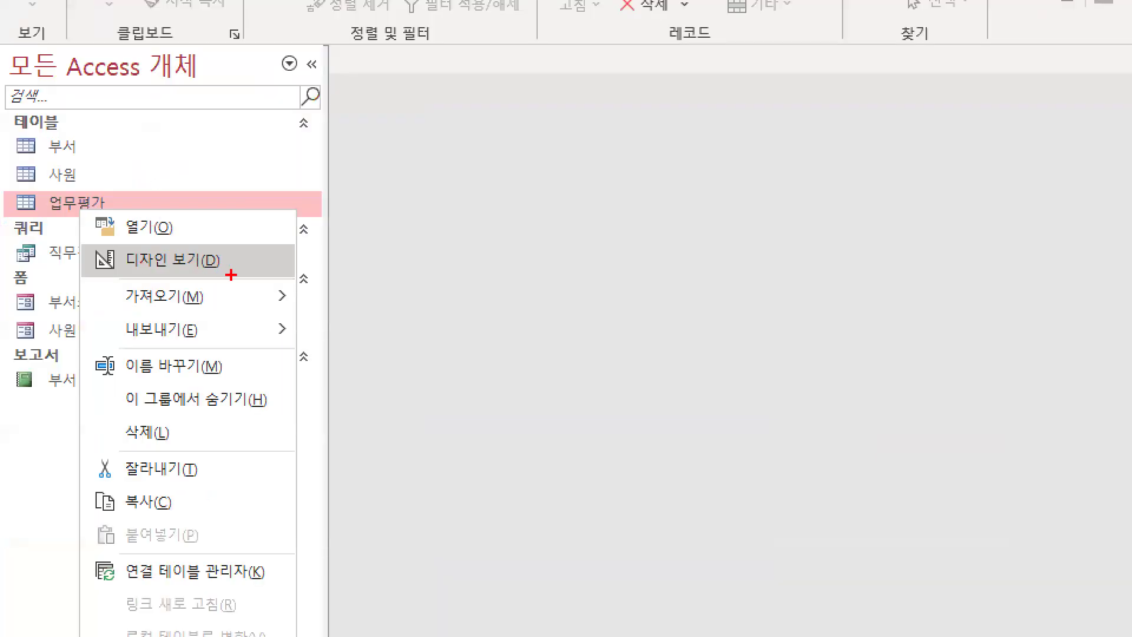
mouse_move(230, 275)
mouse_down()
mouse_move(93, 276)
mouse_move(230, 270)
mouse_up()
key(Escape)
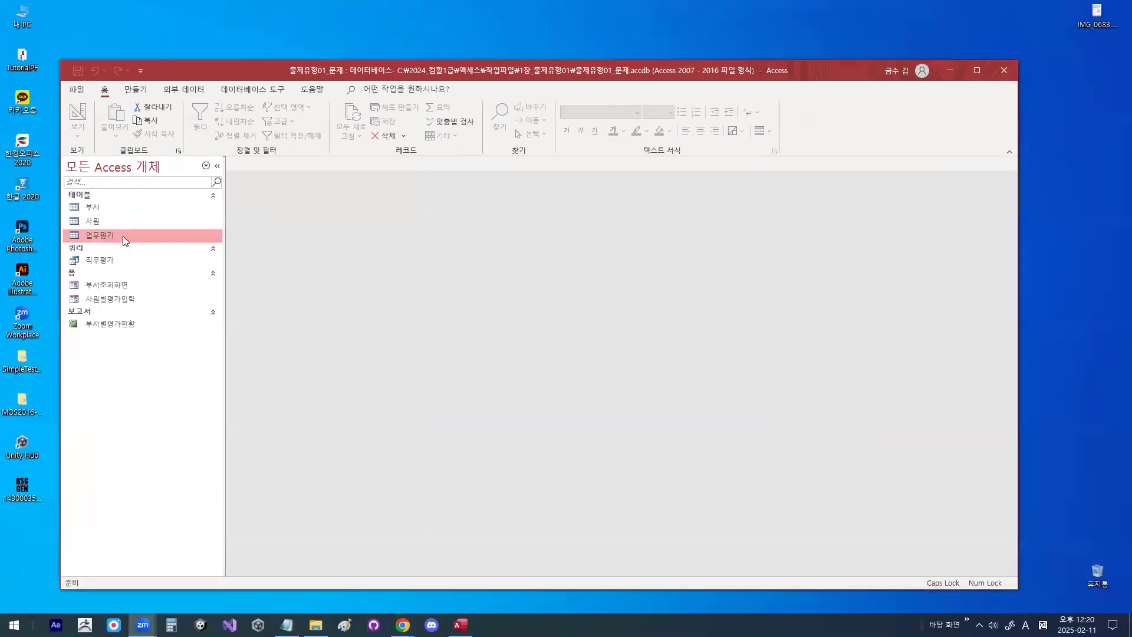
right_click(122, 204)
click(156, 264)
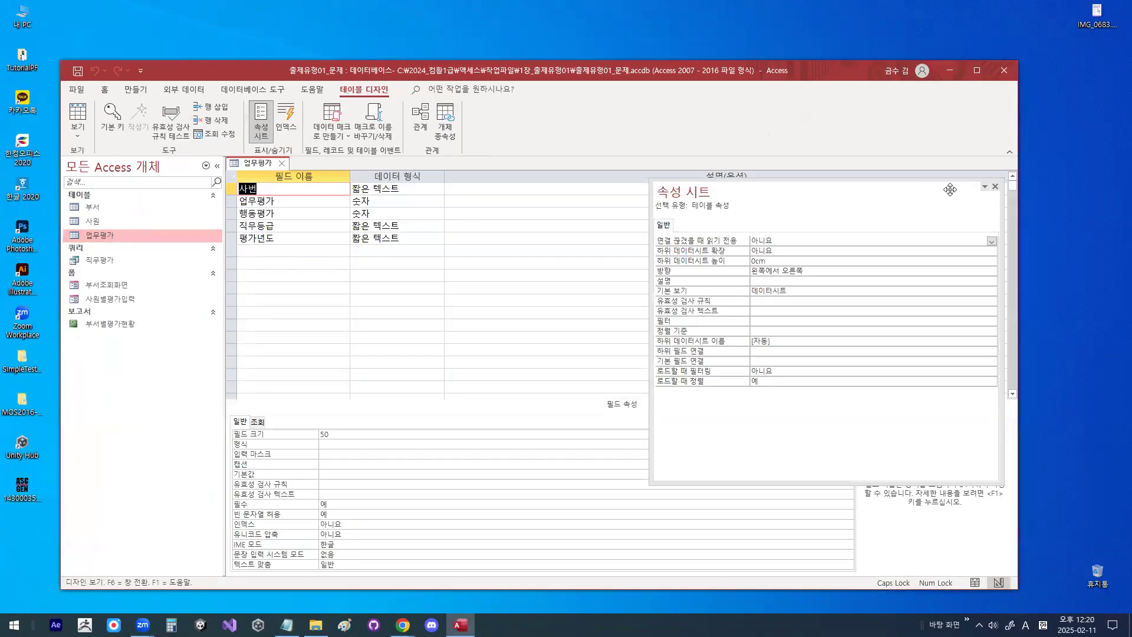
click(997, 187)
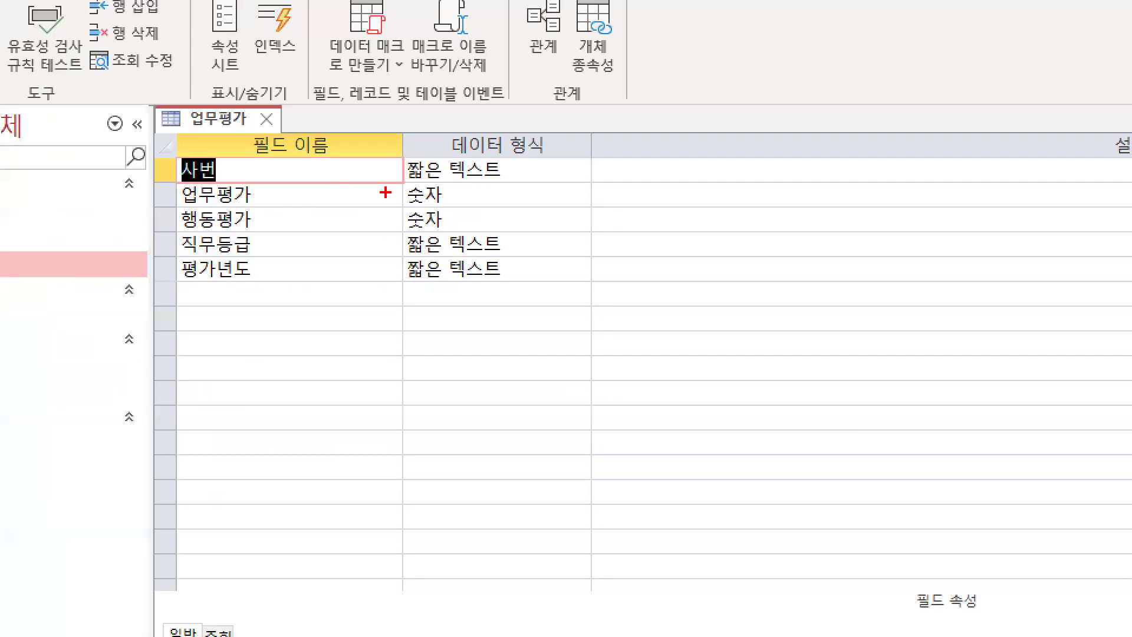
Step: Circle the 업무평가 table's field grid, its field names and data types, and the 필드 속성 heading with the annotation pen
mouse_move(407, 242)
mouse_down()
mouse_move(282, 300)
mouse_move(409, 214)
mouse_move(350, 291)
mouse_up()
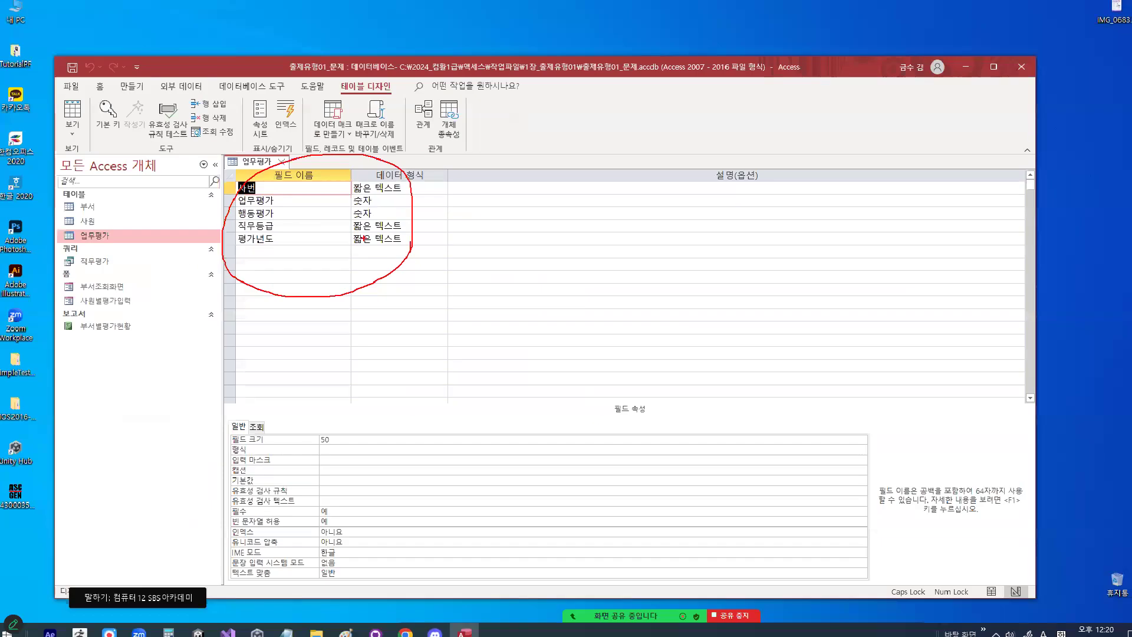
mouse_move(290, 228)
mouse_down()
mouse_move(220, 222)
mouse_move(291, 231)
mouse_up()
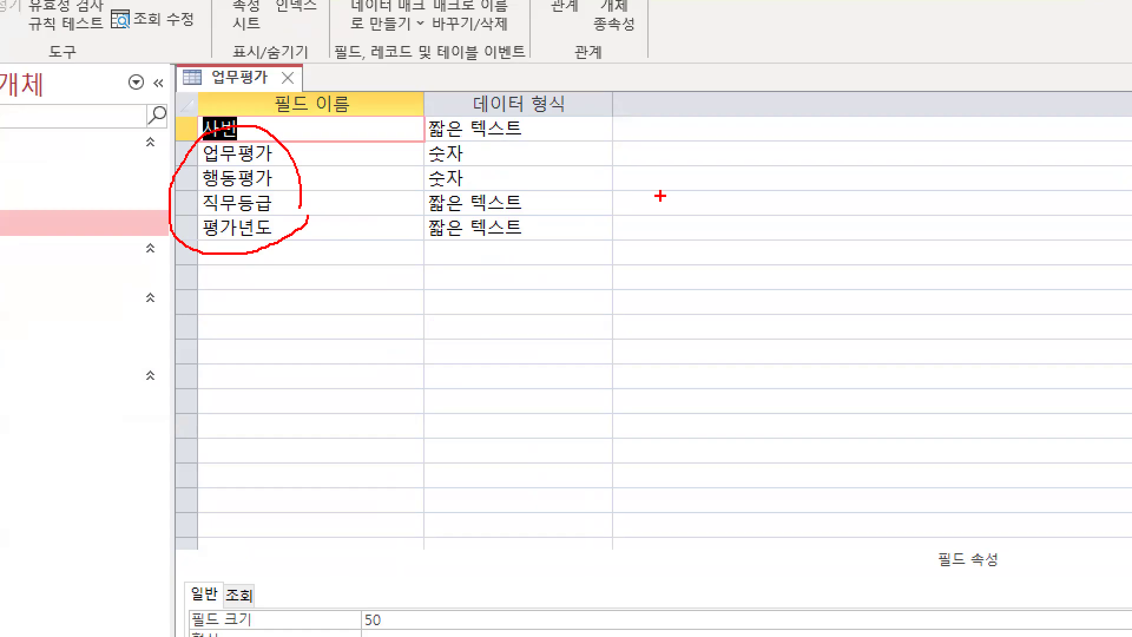
mouse_move(659, 210)
mouse_down()
mouse_move(483, 274)
mouse_move(466, 147)
mouse_move(602, 156)
mouse_move(606, 220)
mouse_up()
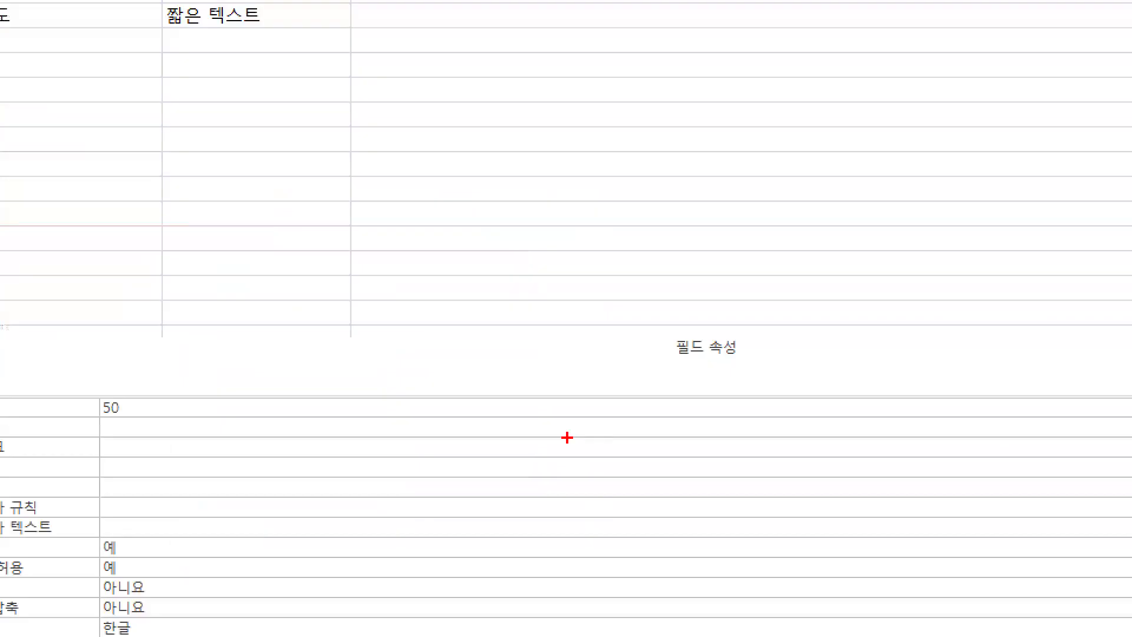
mouse_move(651, 404)
mouse_down()
mouse_move(608, 421)
mouse_move(652, 398)
mouse_up()
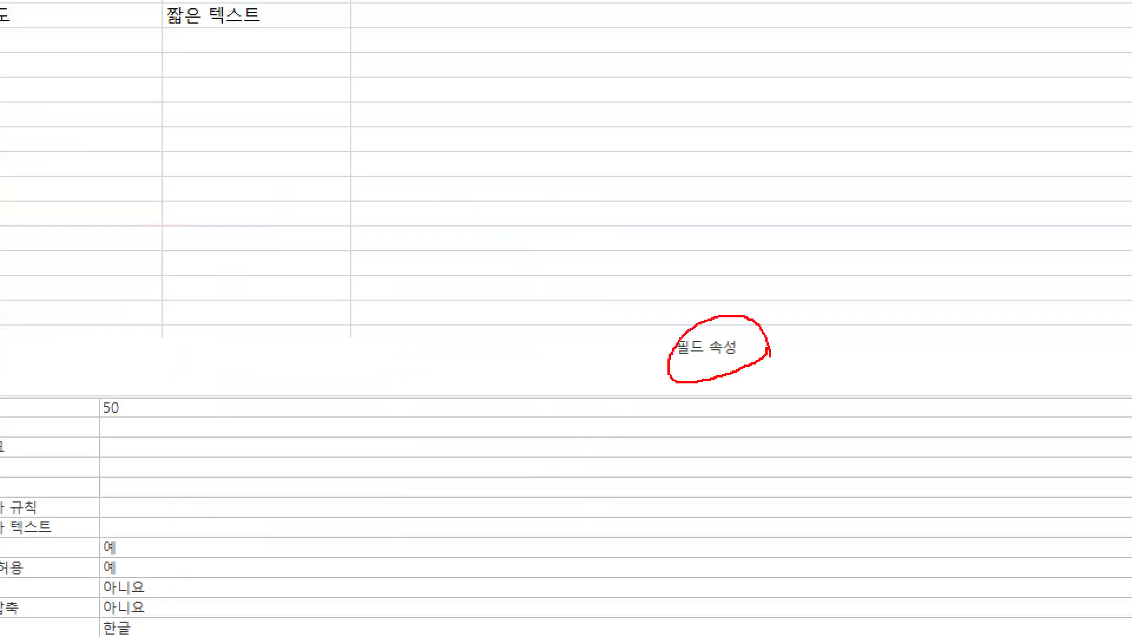
mouse_move(720, 278)
mouse_down()
mouse_move(720, 328)
mouse_move(757, 254)
mouse_up()
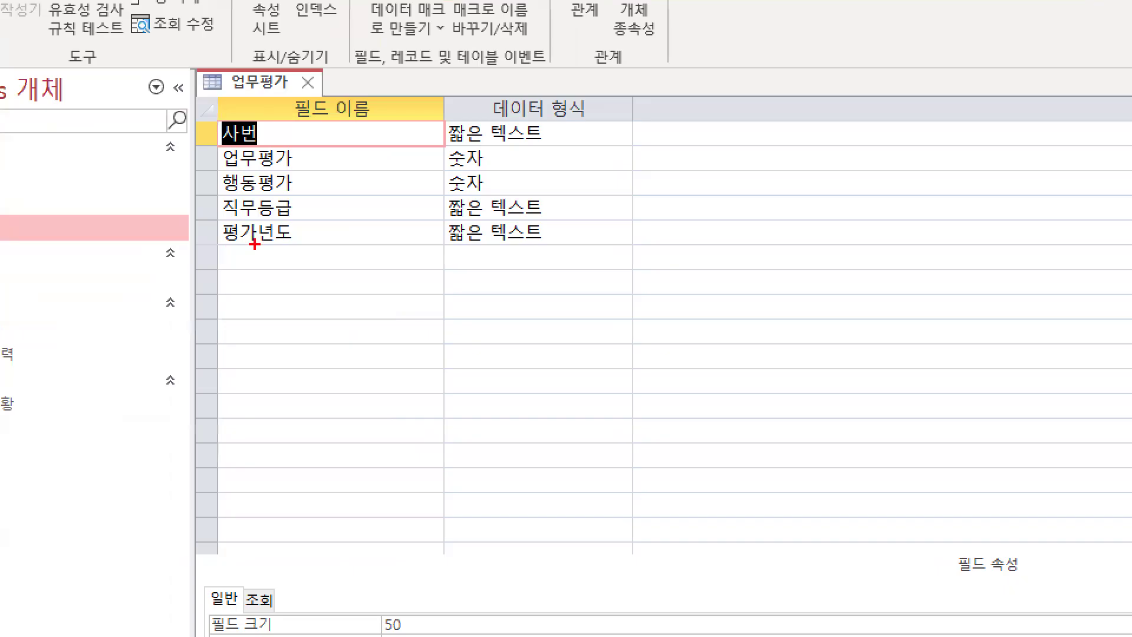
Step: Mark the 업무평가 table's field names, data types and field property list with the annotation pen
mouse_move(267, 243)
mouse_down()
mouse_move(266, 253)
mouse_move(244, 240)
mouse_move(276, 258)
mouse_up()
mouse_move(544, 266)
mouse_down()
mouse_move(457, 247)
mouse_move(524, 218)
mouse_move(541, 262)
mouse_up()
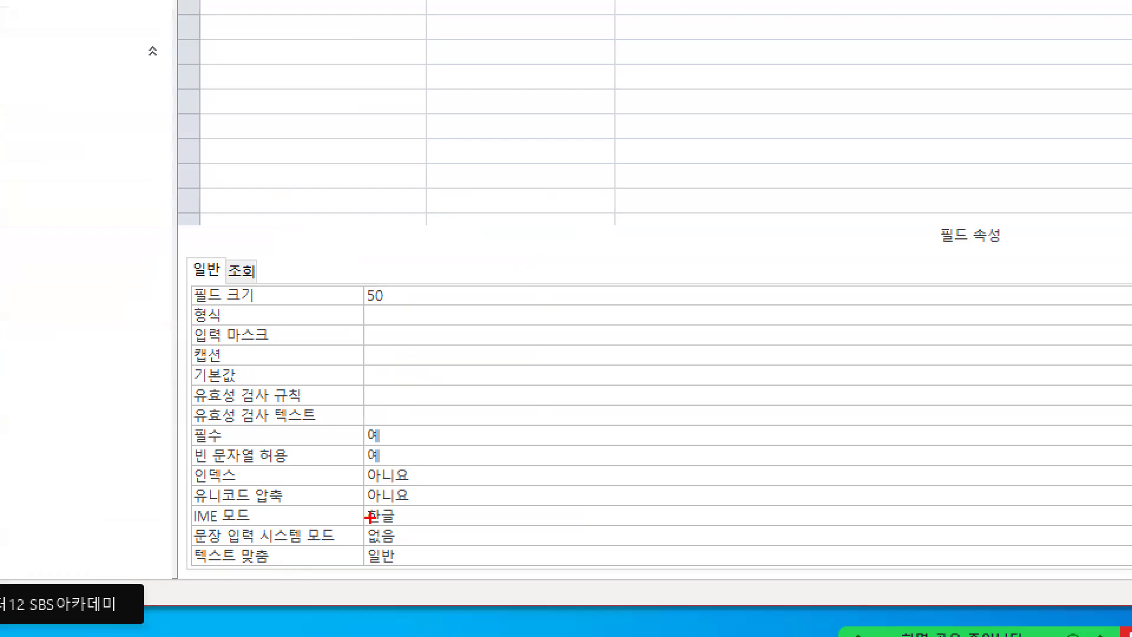
mouse_move(362, 563)
mouse_down()
mouse_move(314, 583)
mouse_move(252, 457)
mouse_up()
mouse_move(236, 331)
mouse_down()
mouse_move(528, 298)
mouse_move(522, 546)
mouse_up()
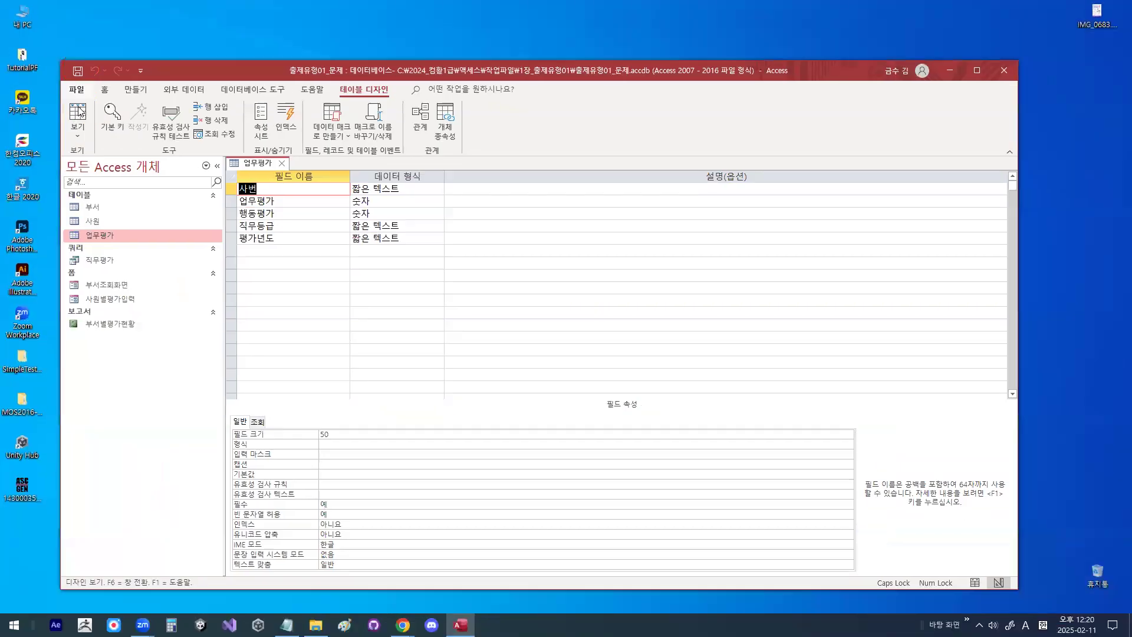
Step: Show the 업무평가 table in Datasheet View, mark the empty new-record row at its end, and clear the marks
click(154, 183)
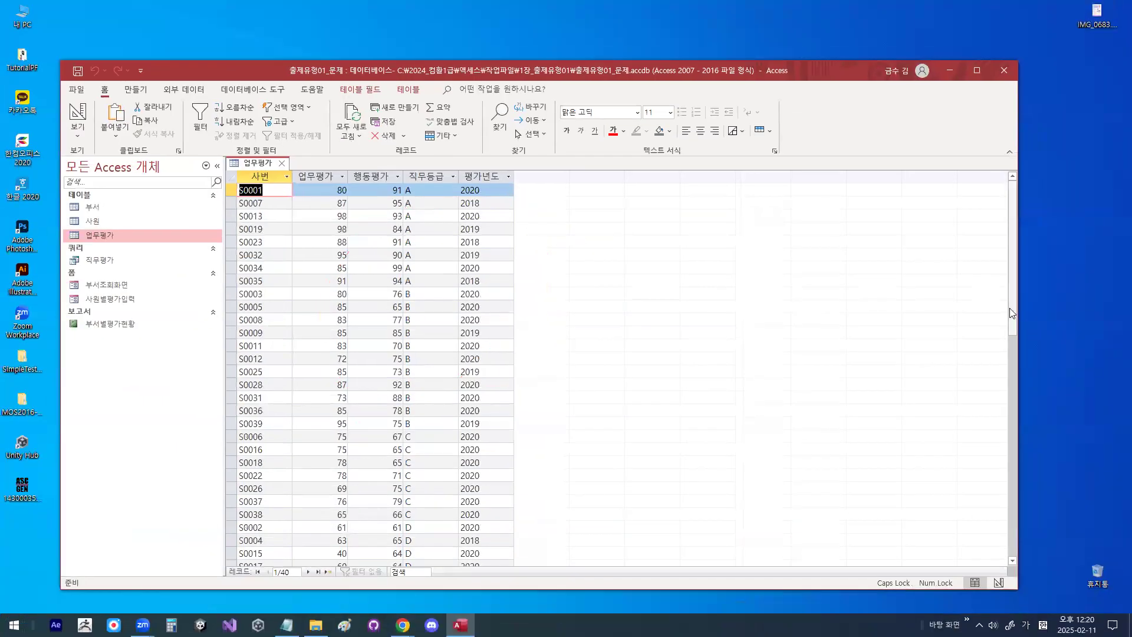
drag(1014, 324, 1014, 554)
scroll(354, 266, up, 2)
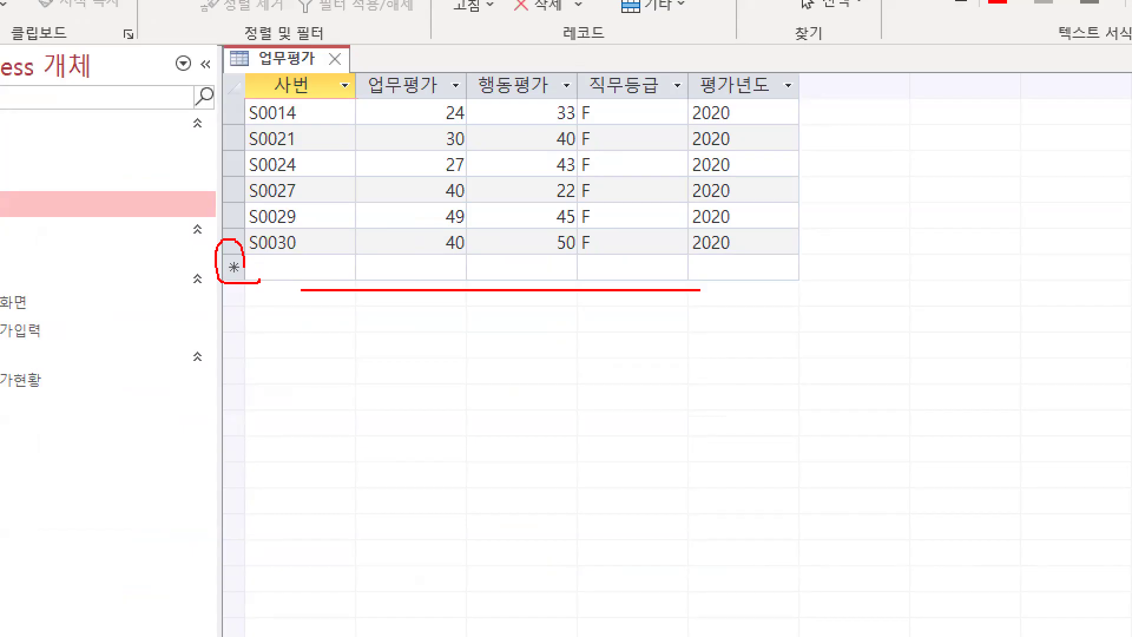
drag(700, 290, 708, 289)
key(Escape)
Step: Return to the first record, underline it, draw a downward arrow along the 업무평가 column, and clear the marks
scroll(404, 244, up, 12)
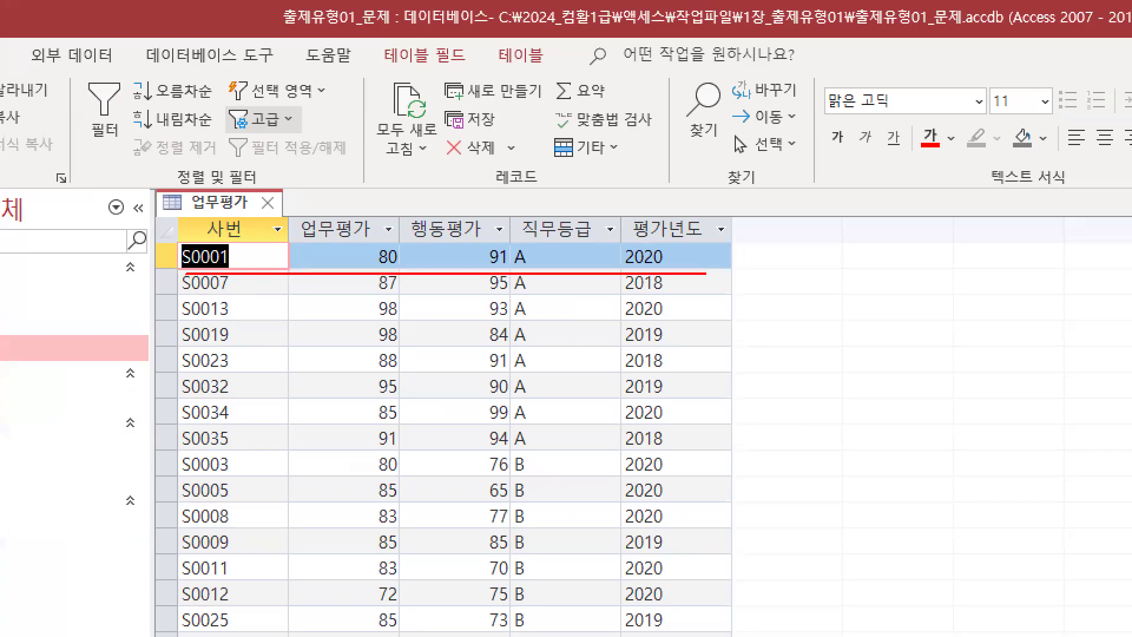
mouse_move(338, 219)
mouse_down()
mouse_move(337, 400)
mouse_move(330, 389)
mouse_move(389, 313)
mouse_up()
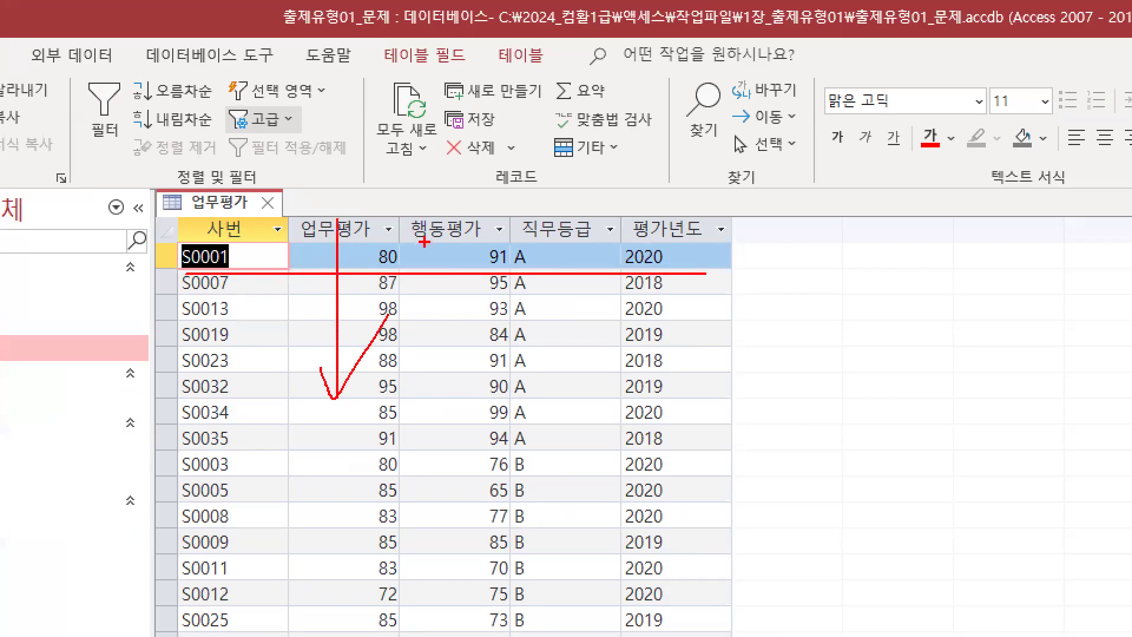
key(Escape)
Step: Circle the 사번, 업무평가, 행동평가, 직무등급 and 평가년도 column headers with the annotation pen
key(ctrl+1)
mouse_move(299, 206)
mouse_down()
mouse_move(265, 192)
mouse_move(304, 221)
mouse_up()
mouse_move(382, 224)
mouse_down()
mouse_move(373, 223)
mouse_move(408, 222)
mouse_up()
mouse_move(490, 224)
mouse_down()
mouse_move(511, 209)
mouse_move(514, 223)
mouse_up()
mouse_move(616, 218)
mouse_down()
mouse_move(607, 195)
mouse_move(610, 211)
mouse_up()
mouse_move(704, 213)
mouse_down()
mouse_move(696, 194)
mouse_move(713, 211)
mouse_up()
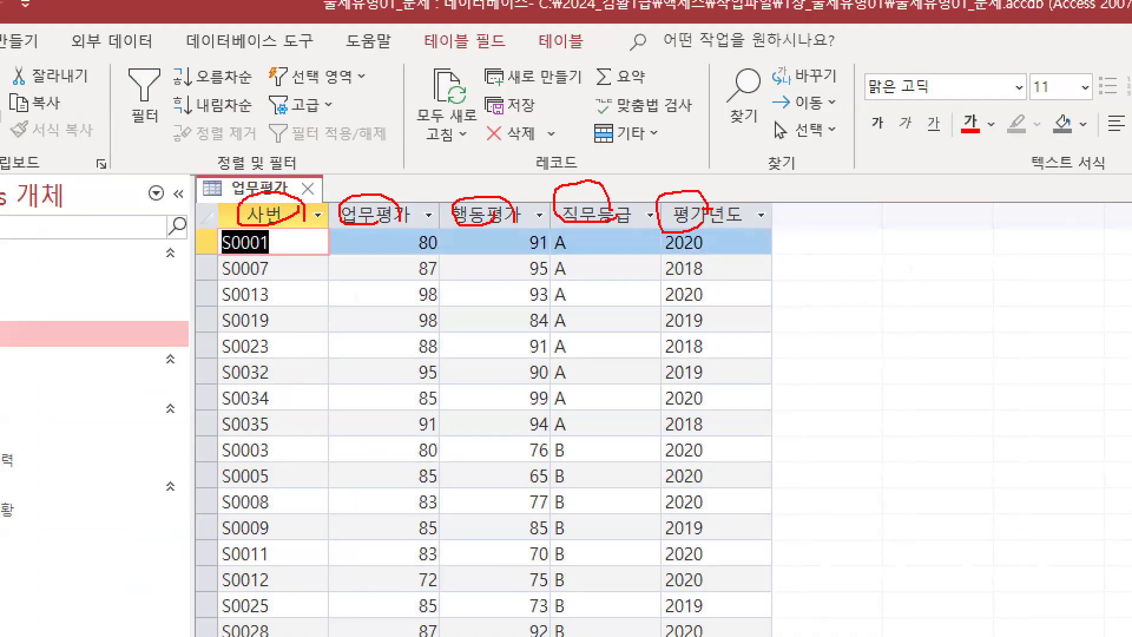
Step: Add check marks above the 사번, 업무평가, 행동평가 and 직무등급 column headers, and clear all annotations
drag(276, 164, 302, 186)
drag(354, 159, 464, 145)
mouse_move(514, 145)
mouse_down()
mouse_move(525, 179)
mouse_move(544, 185)
mouse_up()
drag(585, 158, 641, 120)
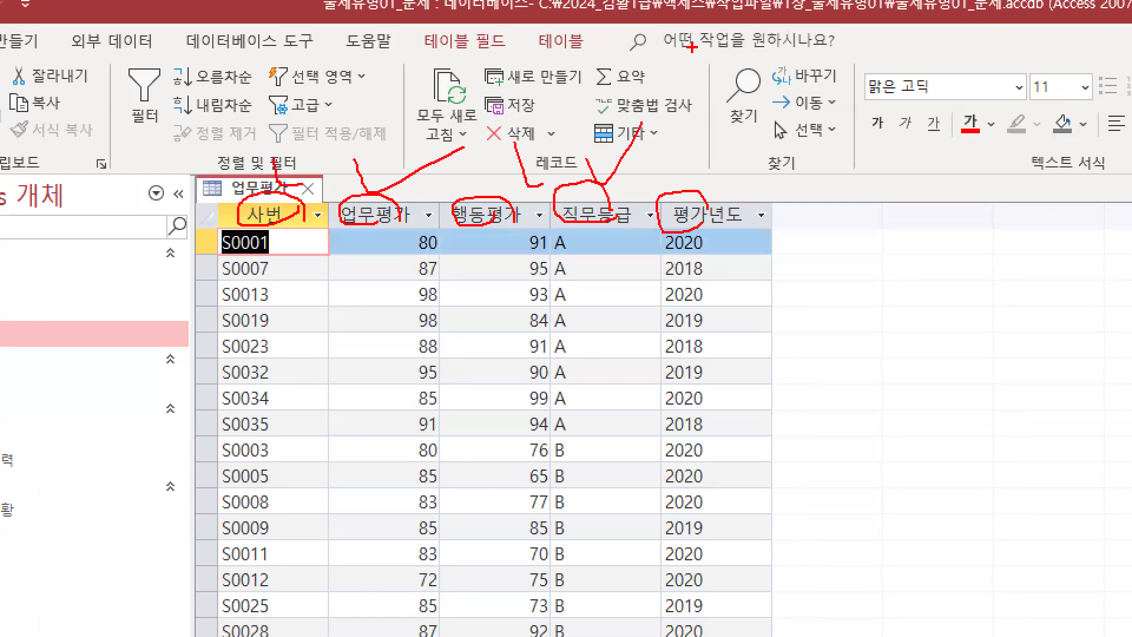
key(Escape)
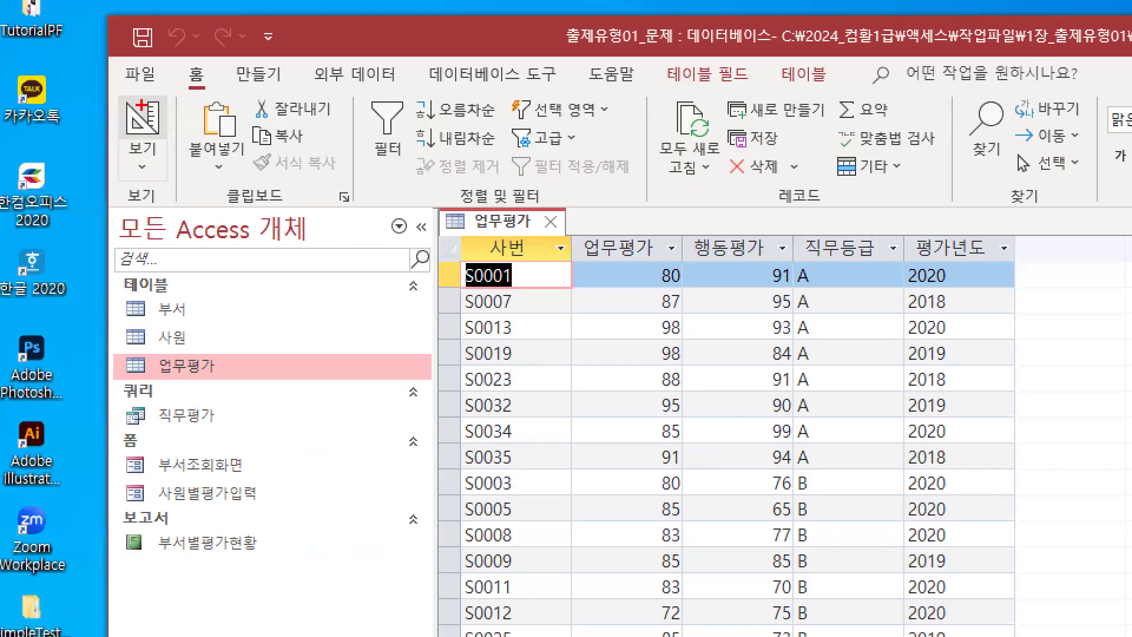
Step: Circle the 보기 control with the annotation pen, clear the circle, and switch the 업무평가 table to Design View
drag(90, 118, 72, 127)
mouse_move(130, 150)
mouse_down()
mouse_move(137, 90)
mouse_move(165, 125)
mouse_up()
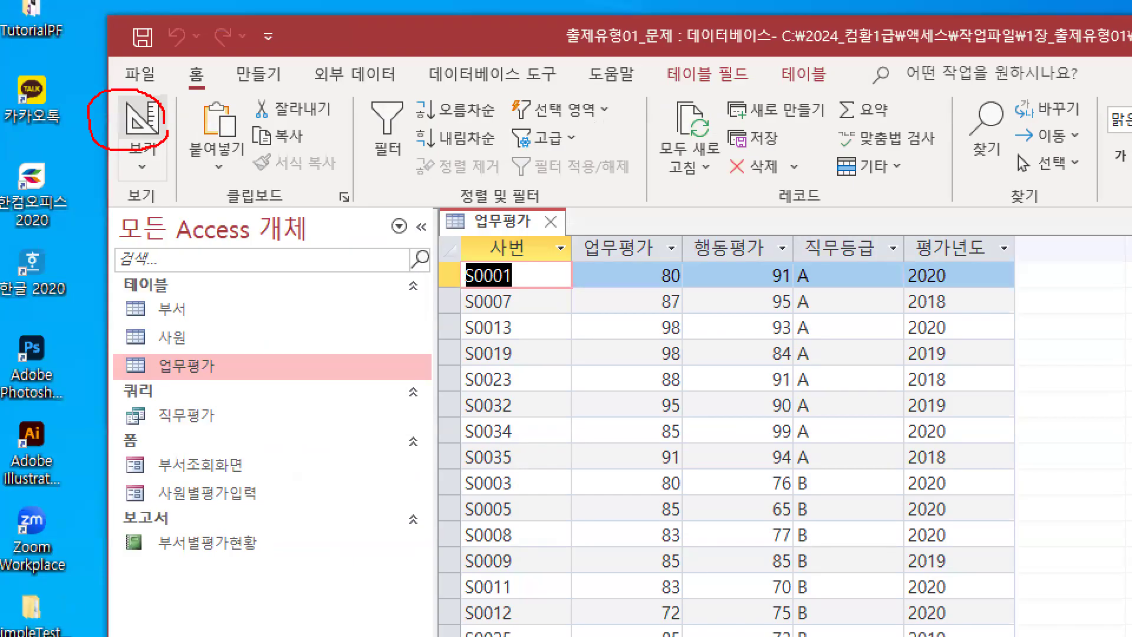
key(Escape)
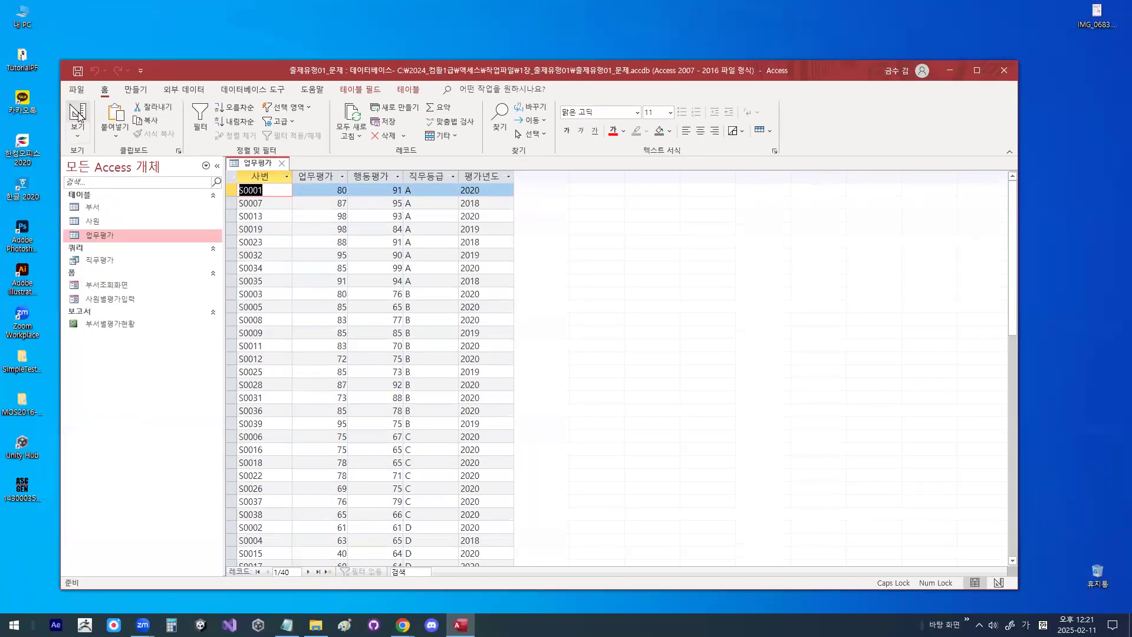
click(78, 113)
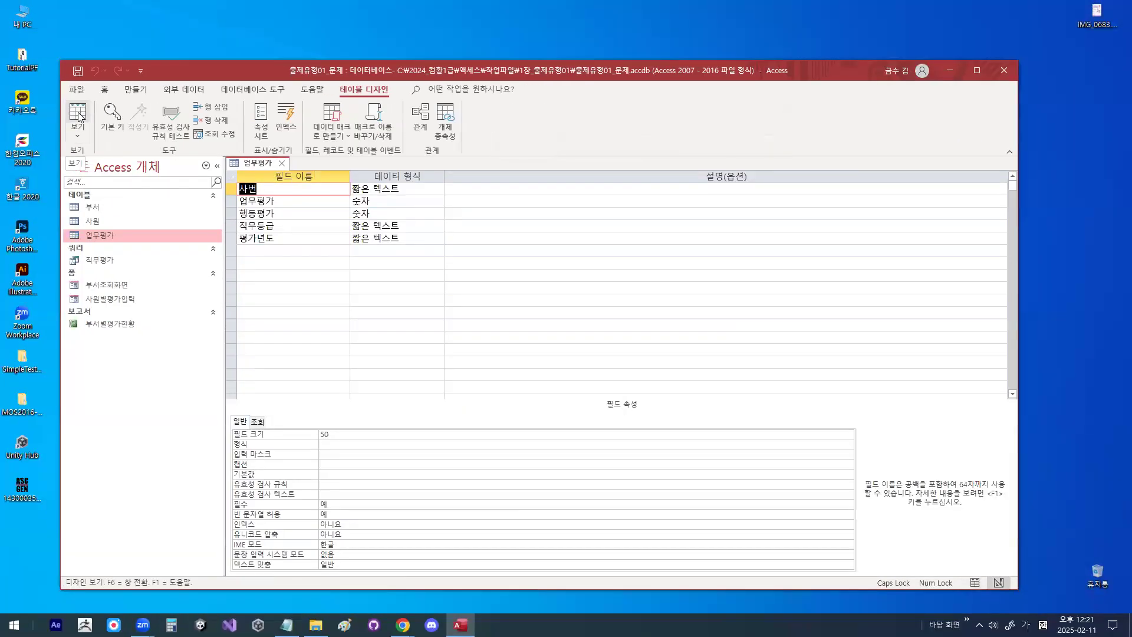
Step: Switch the 업무평가 table to Datasheet View and back to Design View, circling the view icon before each switch
key(ctrl+1)
mouse_move(89, 112)
mouse_down()
mouse_move(68, 101)
mouse_move(87, 114)
mouse_move(74, 121)
mouse_move(72, 96)
mouse_move(161, 115)
mouse_up()
key(Escape)
click(79, 114)
key(ctrl+1)
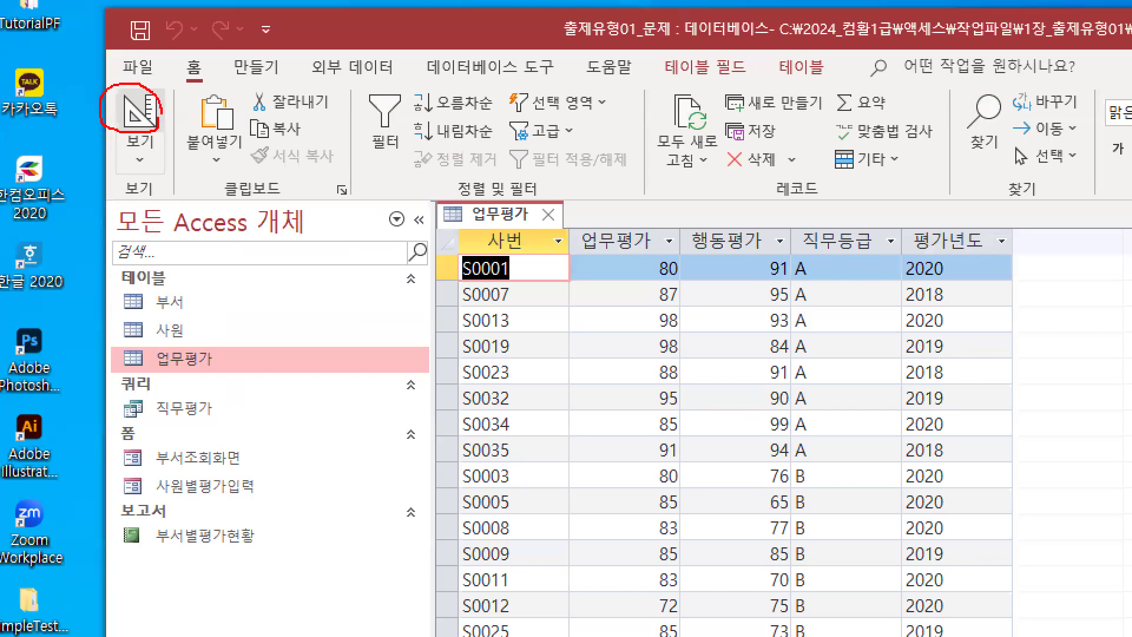
key(Escape)
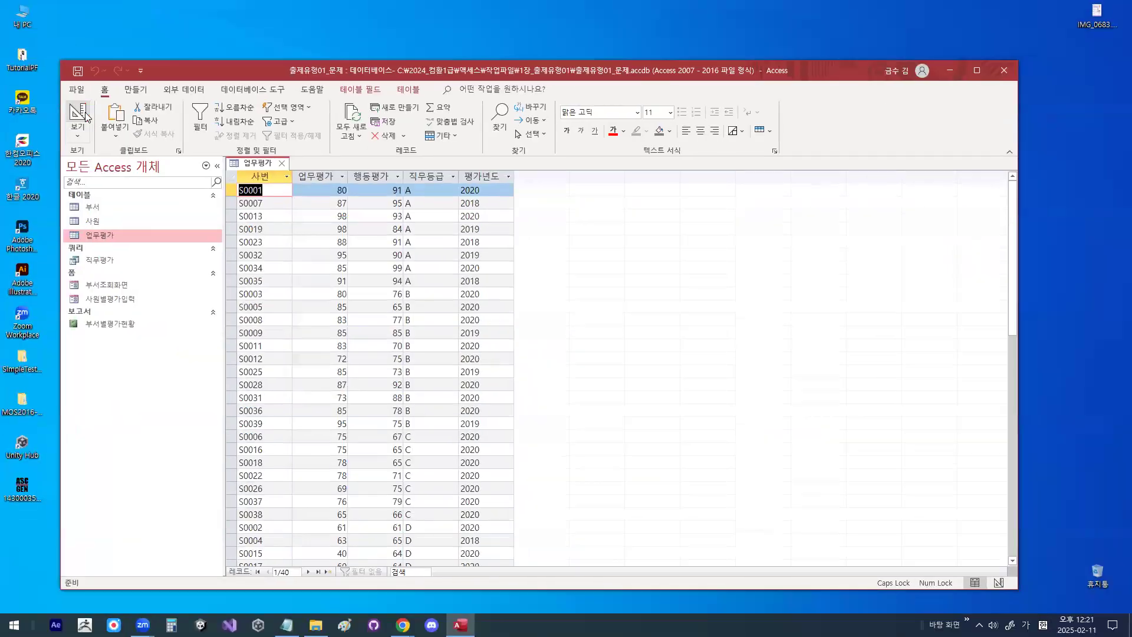
click(139, 115)
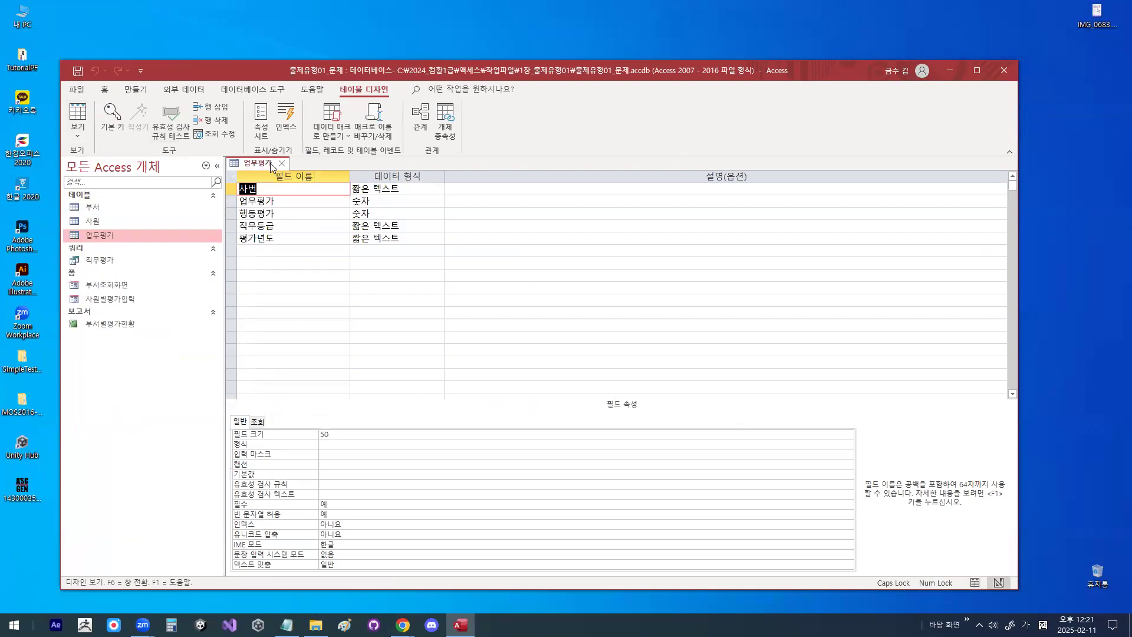
Step: Circle the open 업무평가 table's title, use its options to show Datasheet View and return to Design View, and annotate beside the title
key(ctrl+1)
mouse_move(267, 162)
mouse_down()
mouse_move(289, 176)
mouse_move(203, 168)
mouse_move(277, 155)
mouse_up()
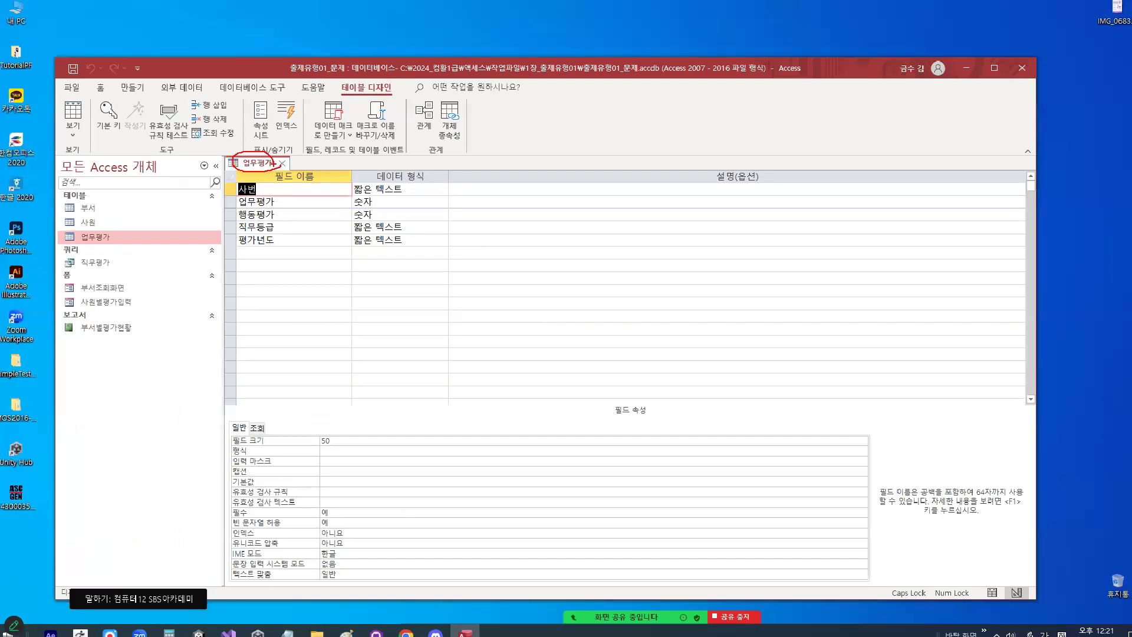
key(Escape)
right_click(254, 166)
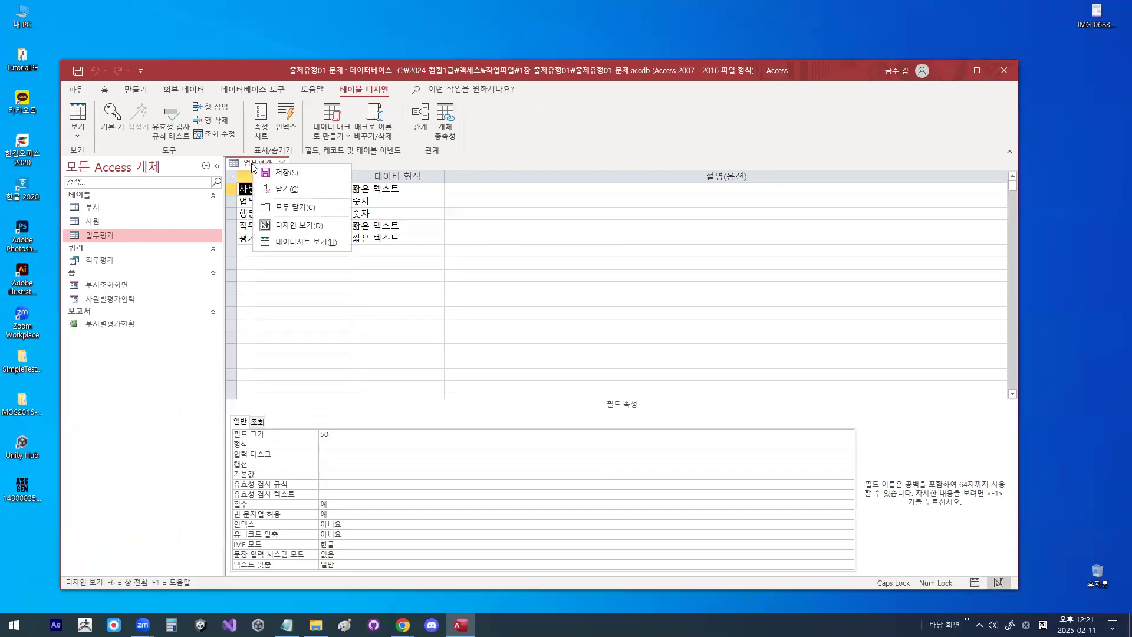
click(284, 240)
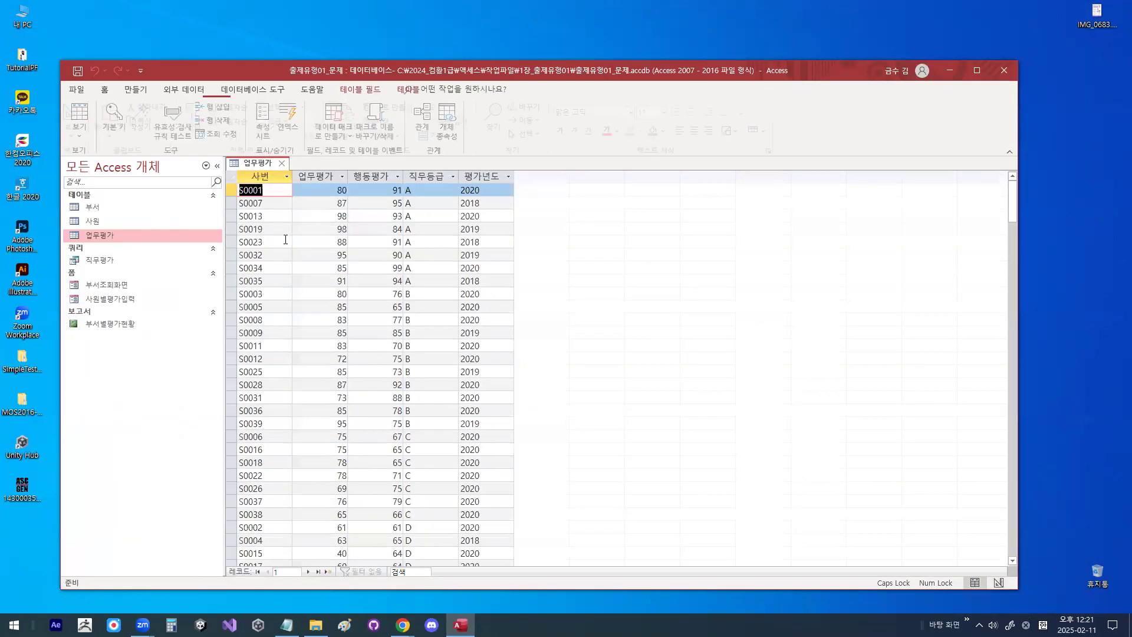
right_click(257, 167)
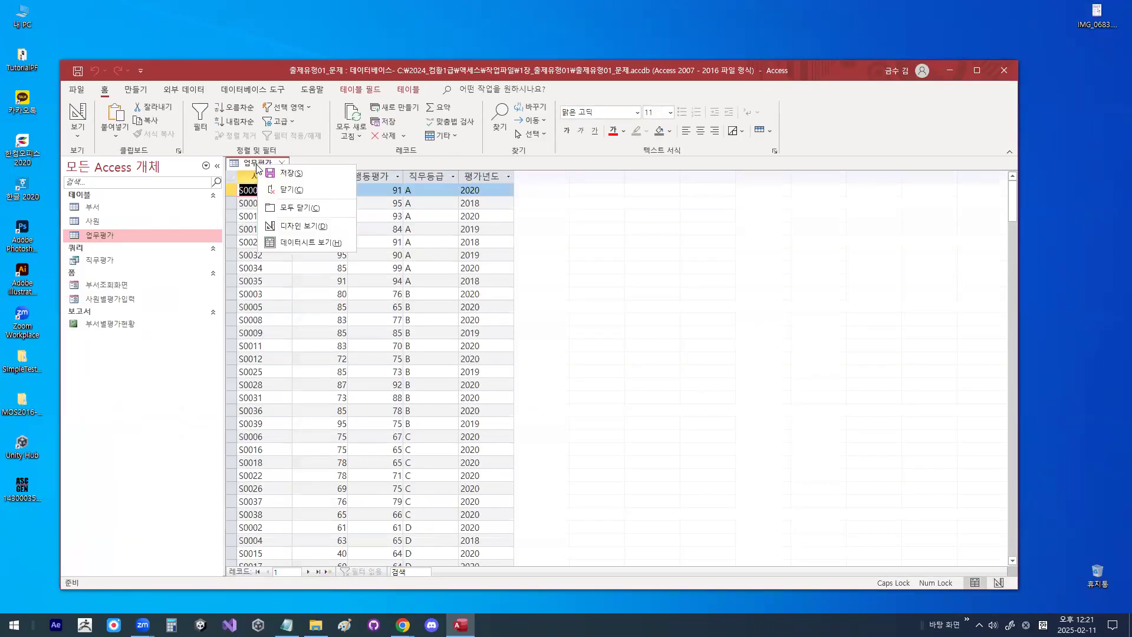
click(295, 226)
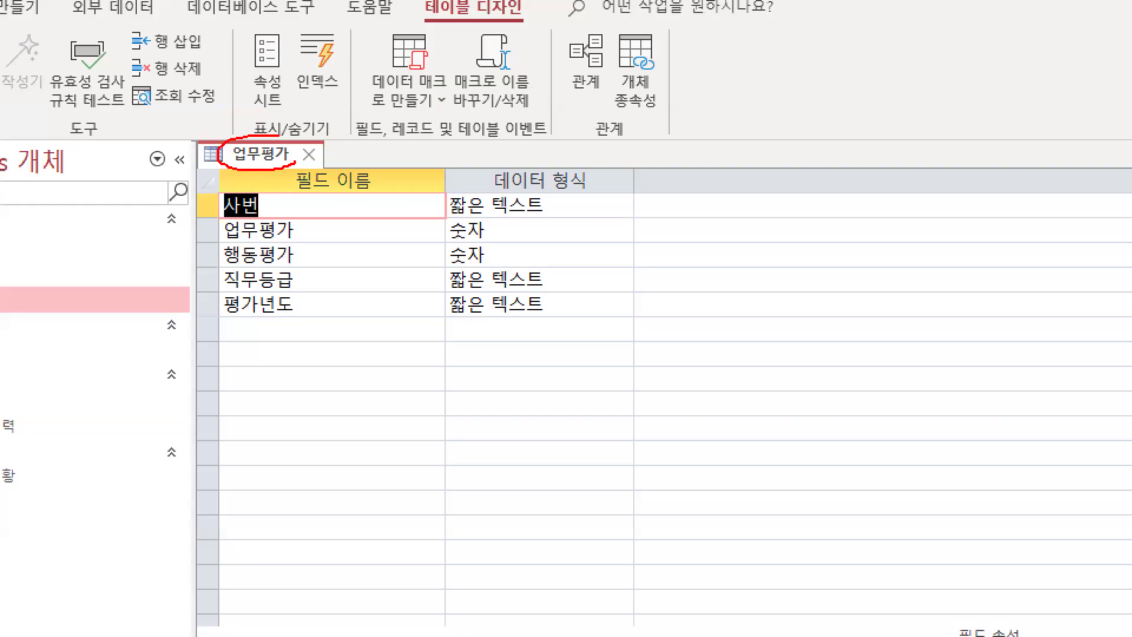
drag(382, 168, 481, 77)
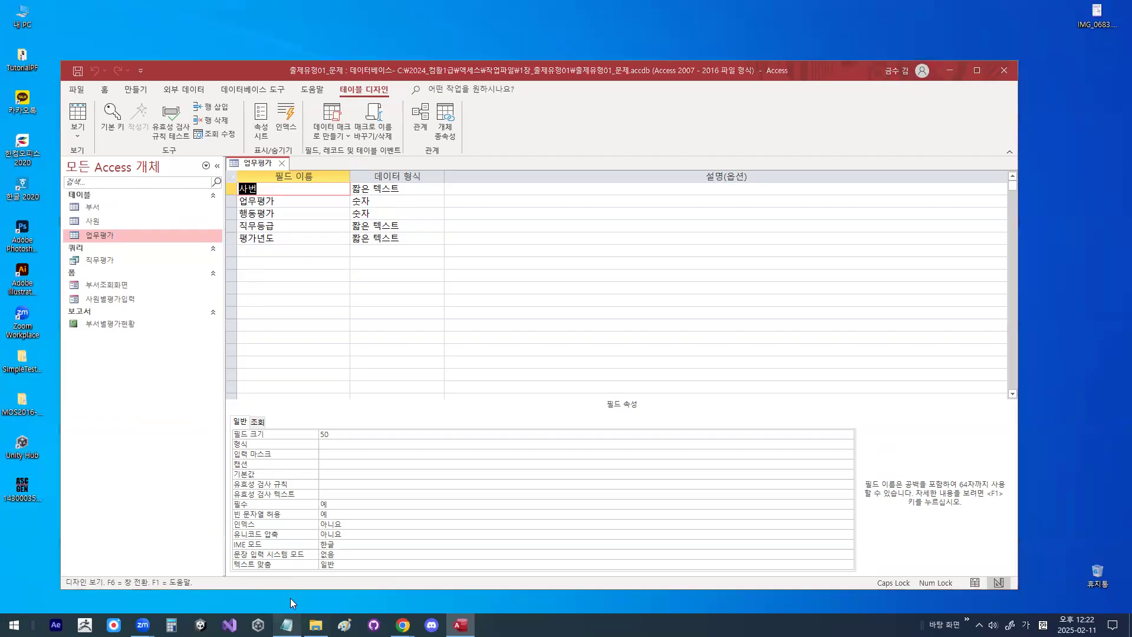
Step: Switch to the Notepad notes, go to 출제유형1), and highlight the 기본키 설정문제 text of 1번문항
click(287, 624)
scroll(291, 383, down, 1)
scroll(293, 379, down, 1)
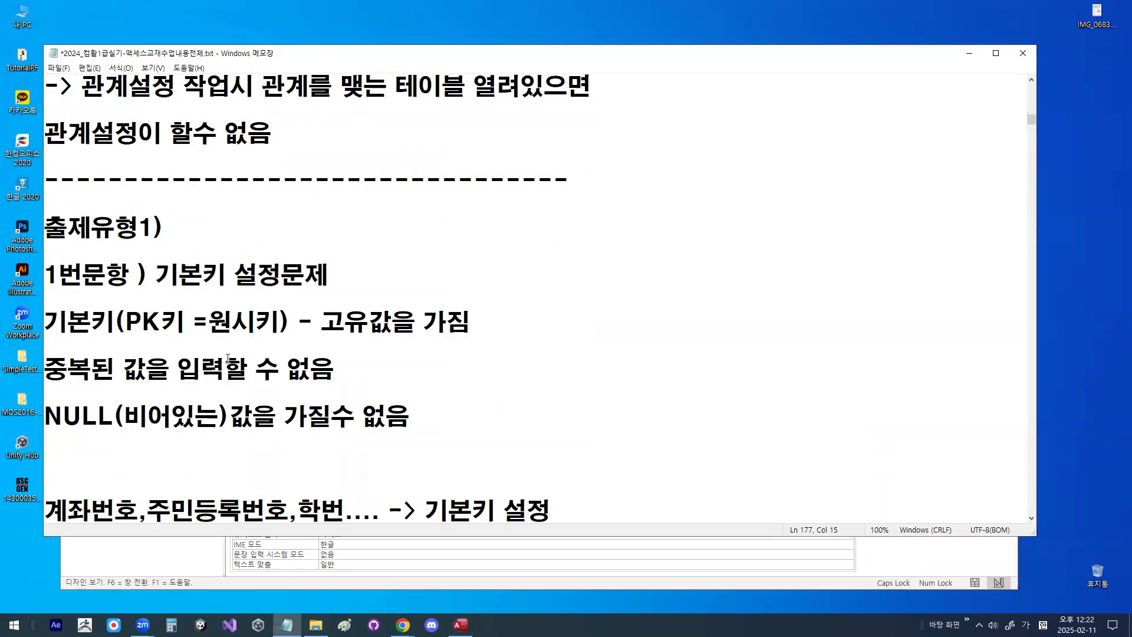
drag(161, 274, 300, 270)
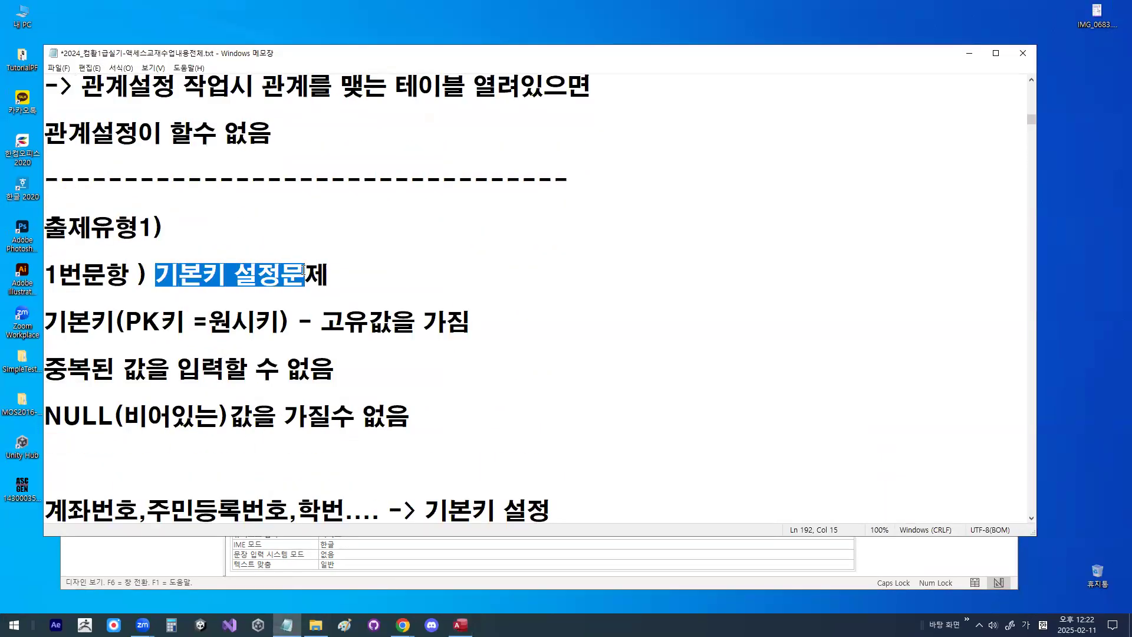
click(196, 303)
Step: Highlight PK키 =원시키 in the primary-key note, and underline 기본키 and 고유값을 가짐 with the annotation pen
scroll(196, 303, down, 1)
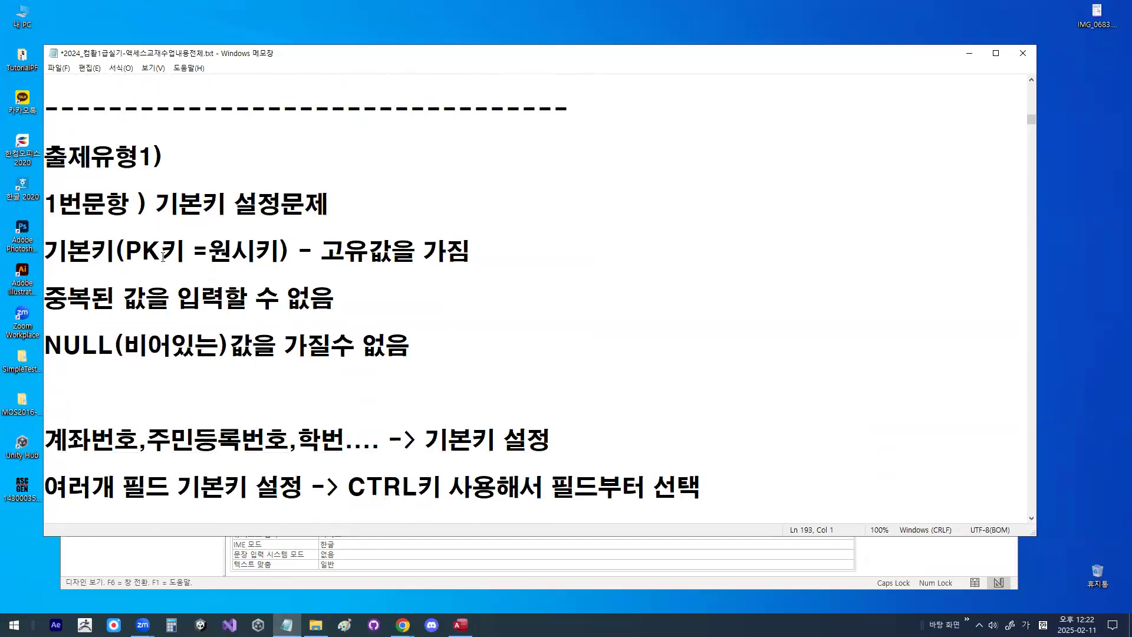
drag(125, 250, 279, 251)
click(279, 250)
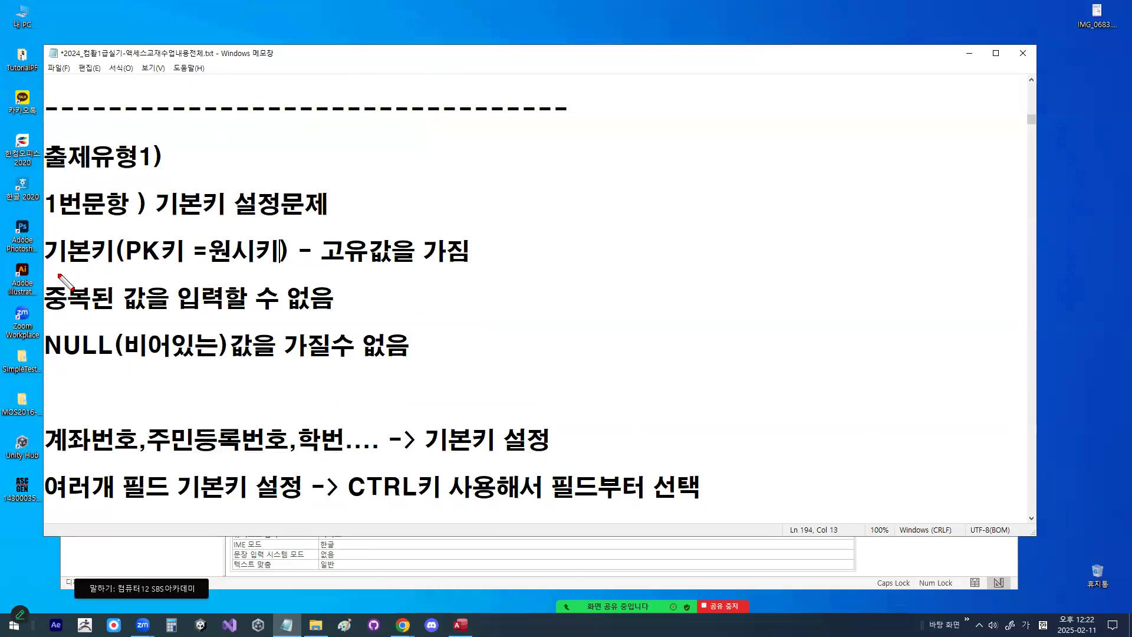
drag(46, 265, 106, 266)
drag(320, 266, 483, 266)
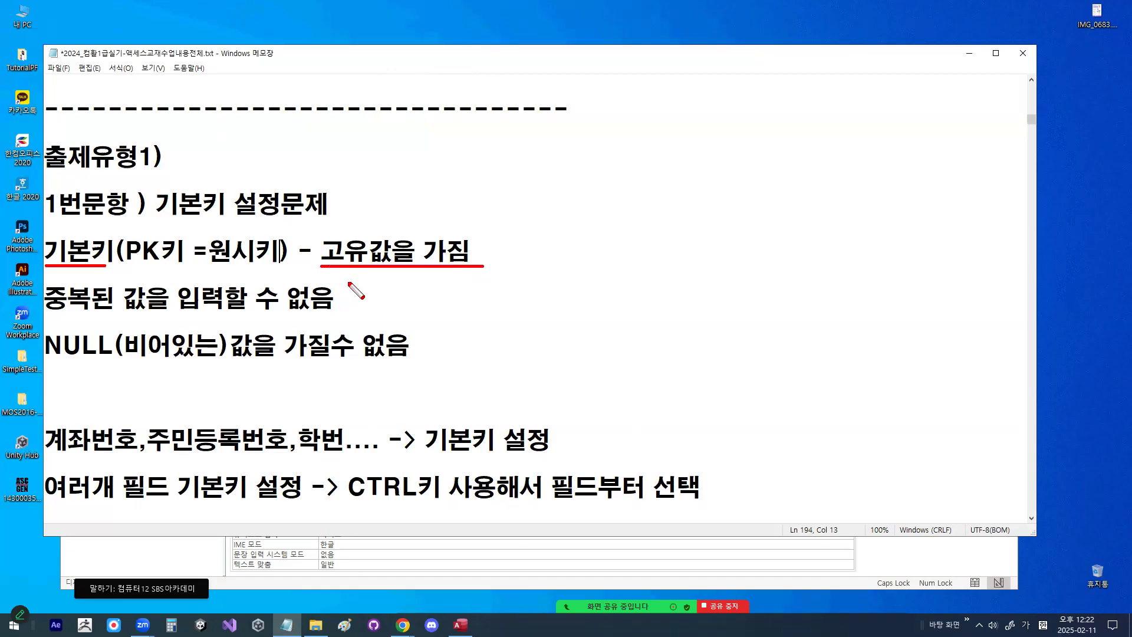
Step: Underline the 중복된 값을 입력할 수 없음 and NULL lines in the notes, then circle and highlight 기본키
drag(54, 313, 346, 314)
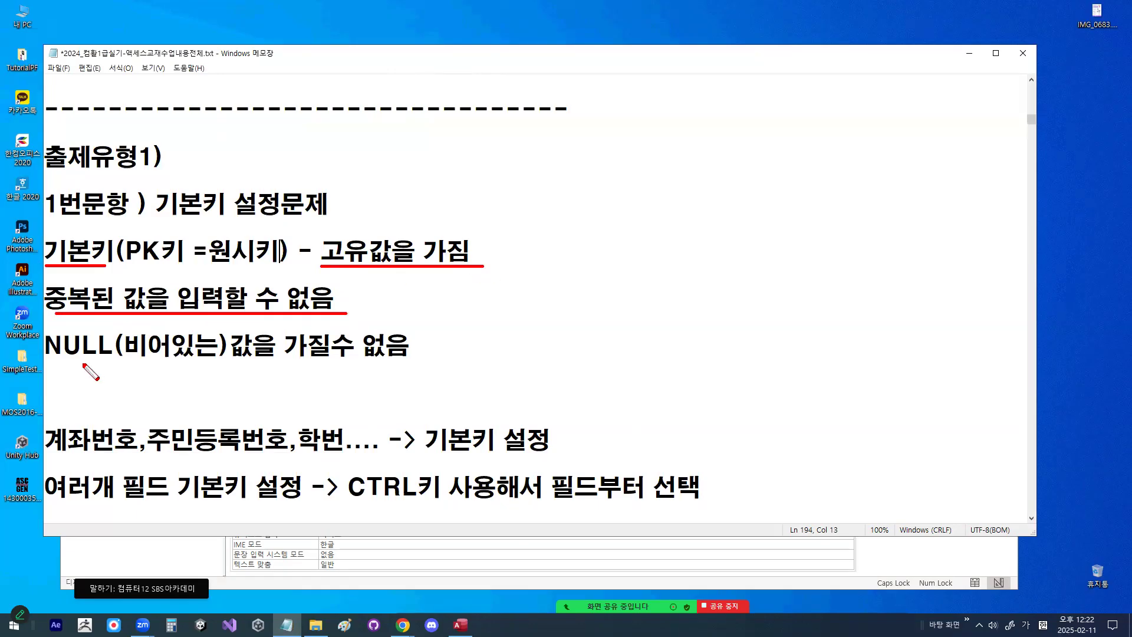
drag(46, 358, 396, 370)
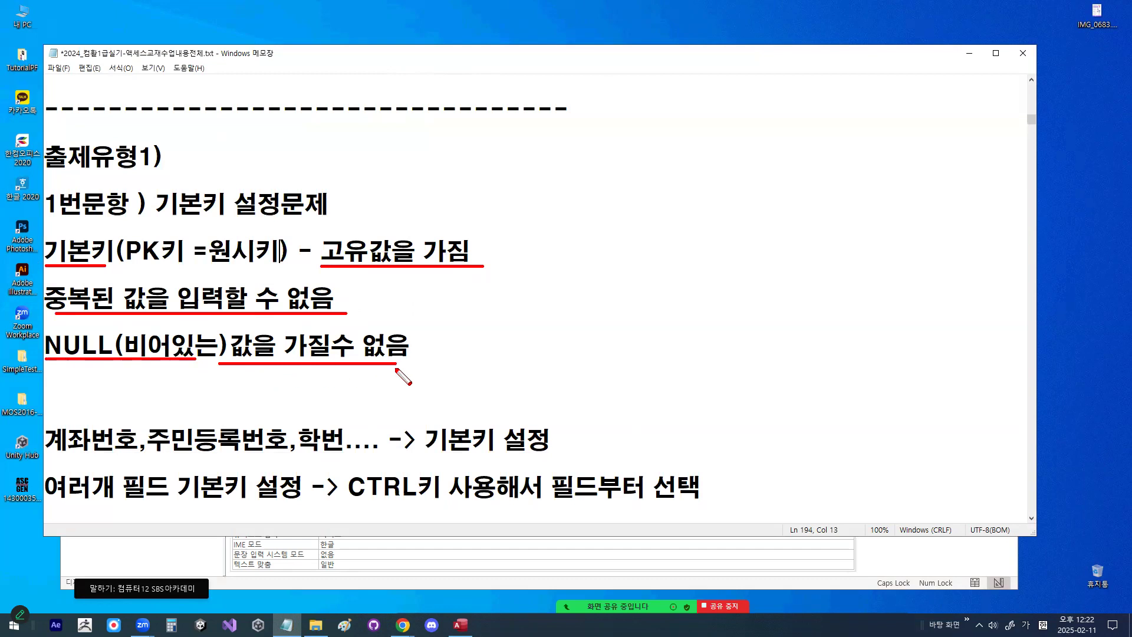
mouse_move(111, 258)
mouse_down()
mouse_move(98, 266)
mouse_move(41, 236)
mouse_move(100, 250)
mouse_up()
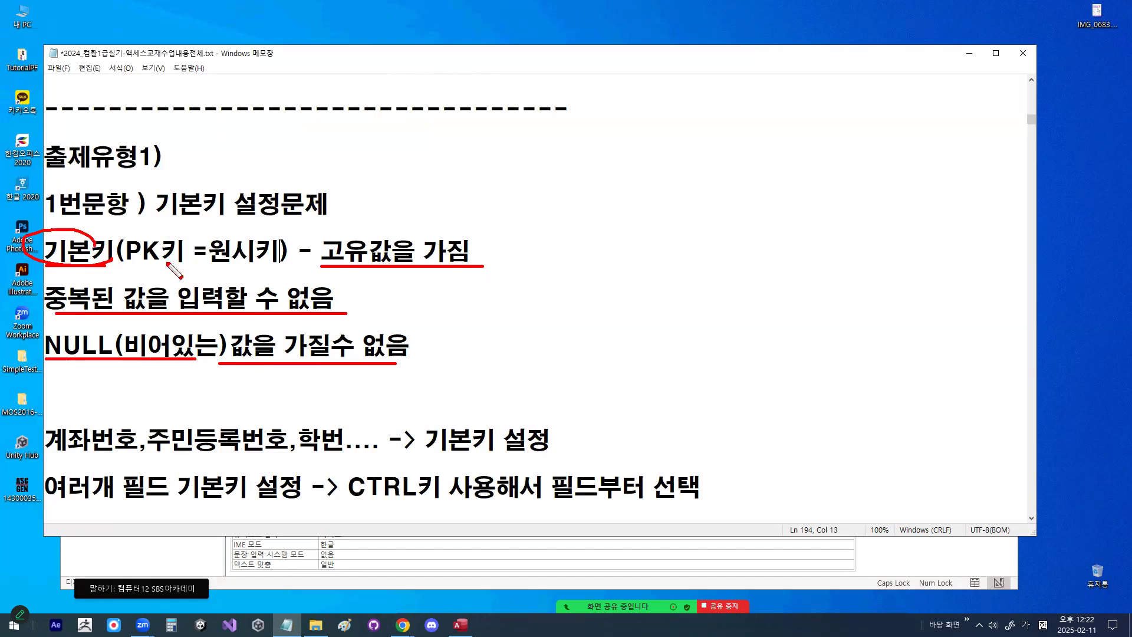
key(Escape)
drag(48, 246, 113, 246)
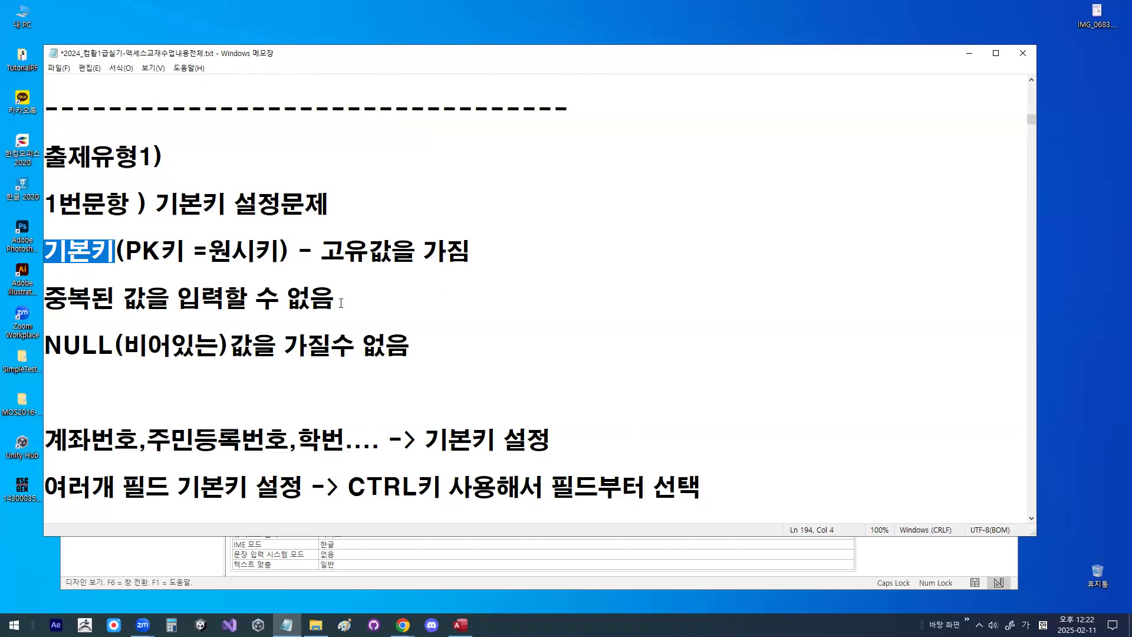
Step: Highlight the 계좌번호, 주민등록번호, 학번 examples and the 기본키 설정 text in the notes
scroll(341, 303, down, 1)
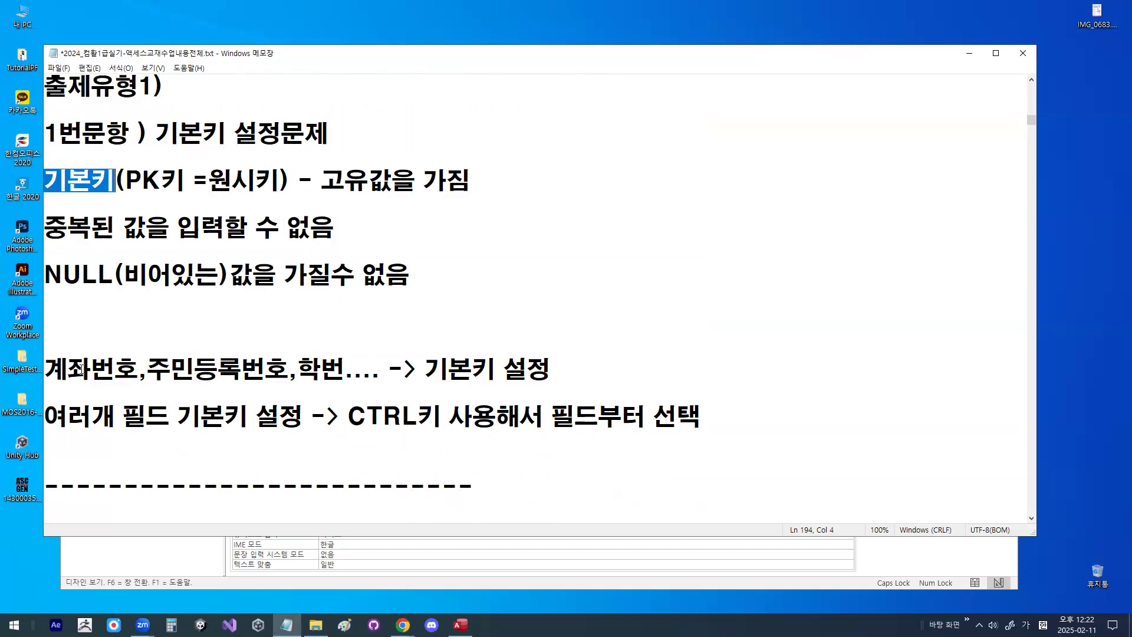
drag(170, 371, 353, 371)
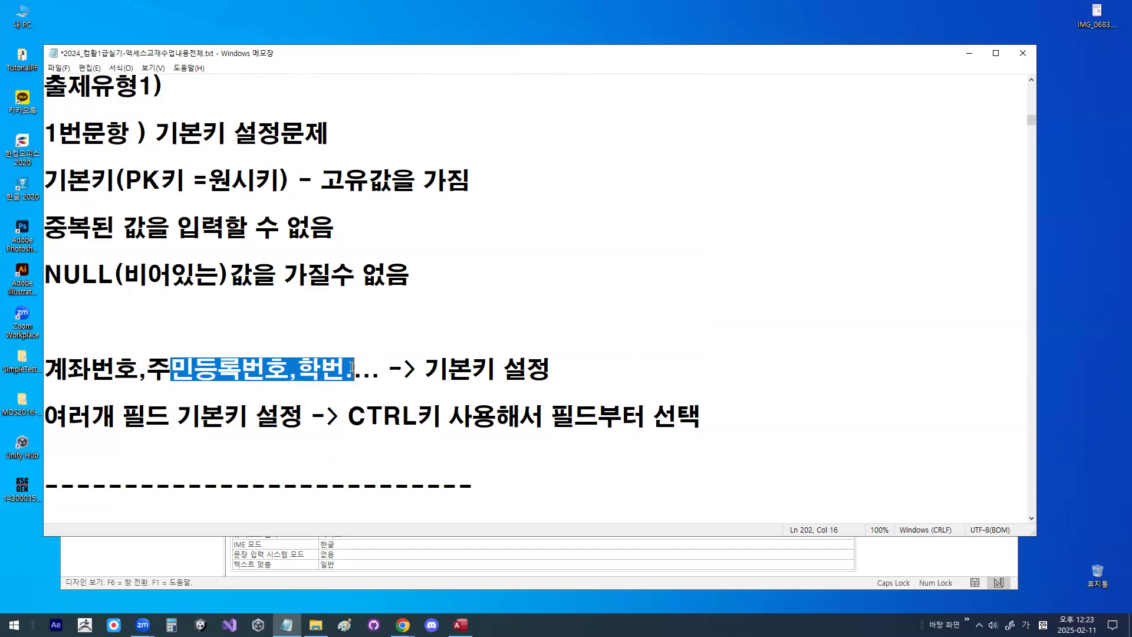
drag(435, 372, 562, 366)
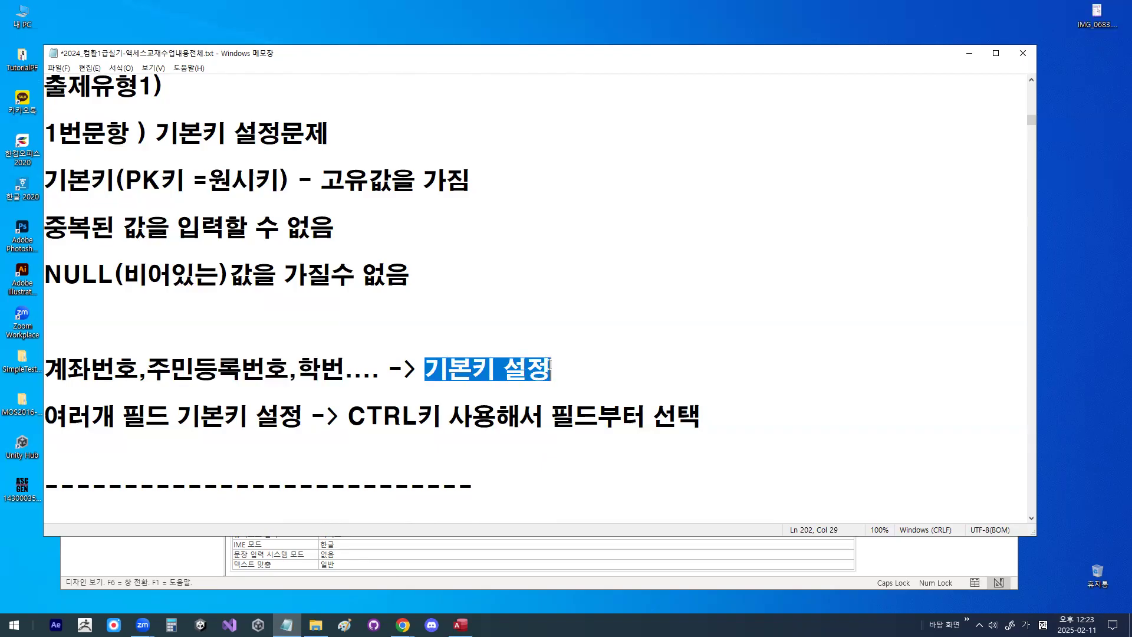
click(51, 369)
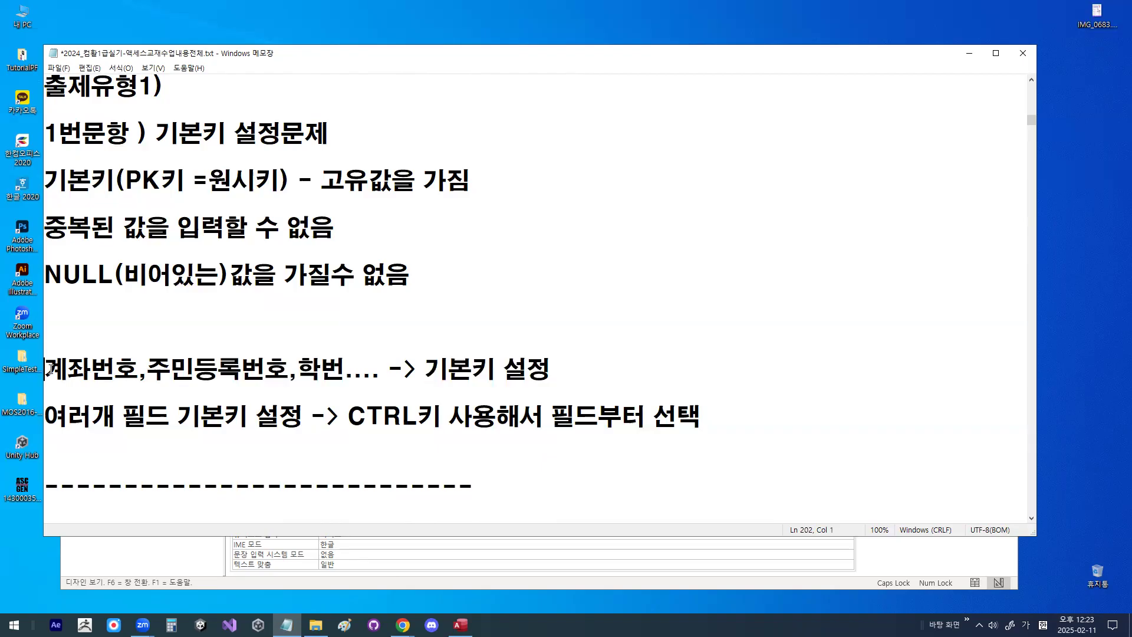
key(shift+Right)
key(shift+Right)
key(shift+Right)
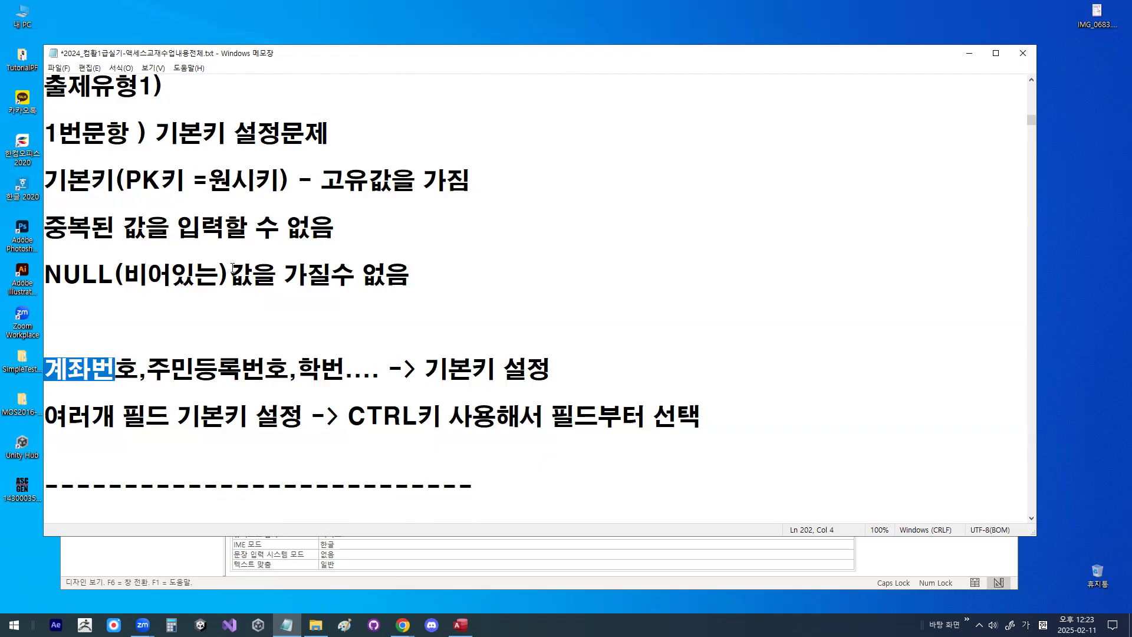
Step: Highlight 값을 가질수 없음 in the NULL line and 고유값을 가짐 in the 기본키 line
drag(233, 268, 400, 270)
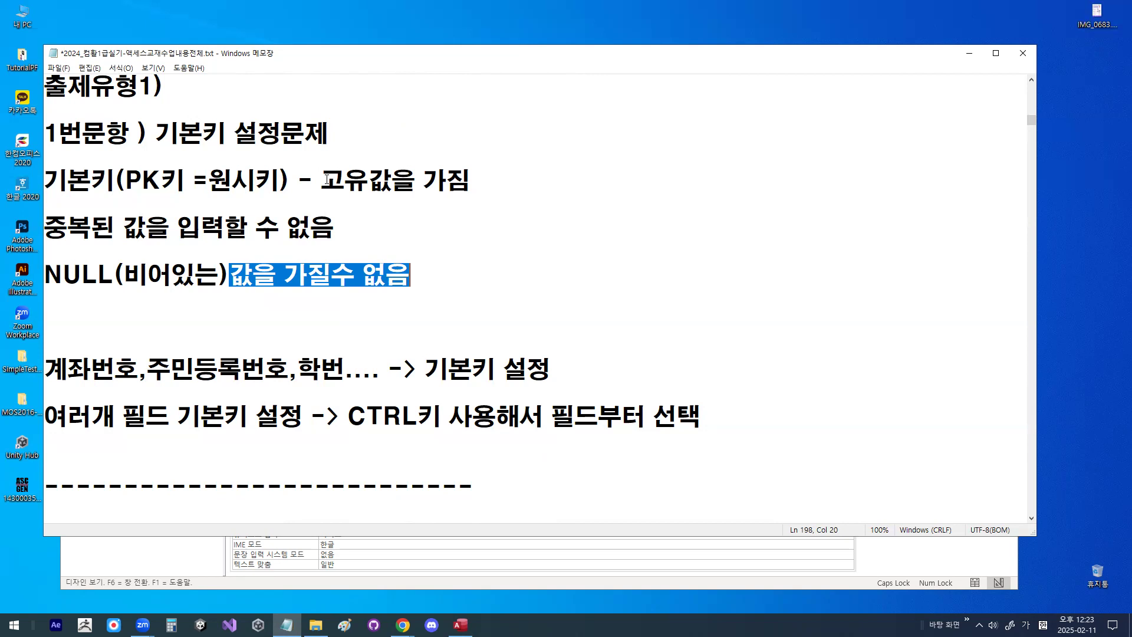
drag(327, 179, 466, 179)
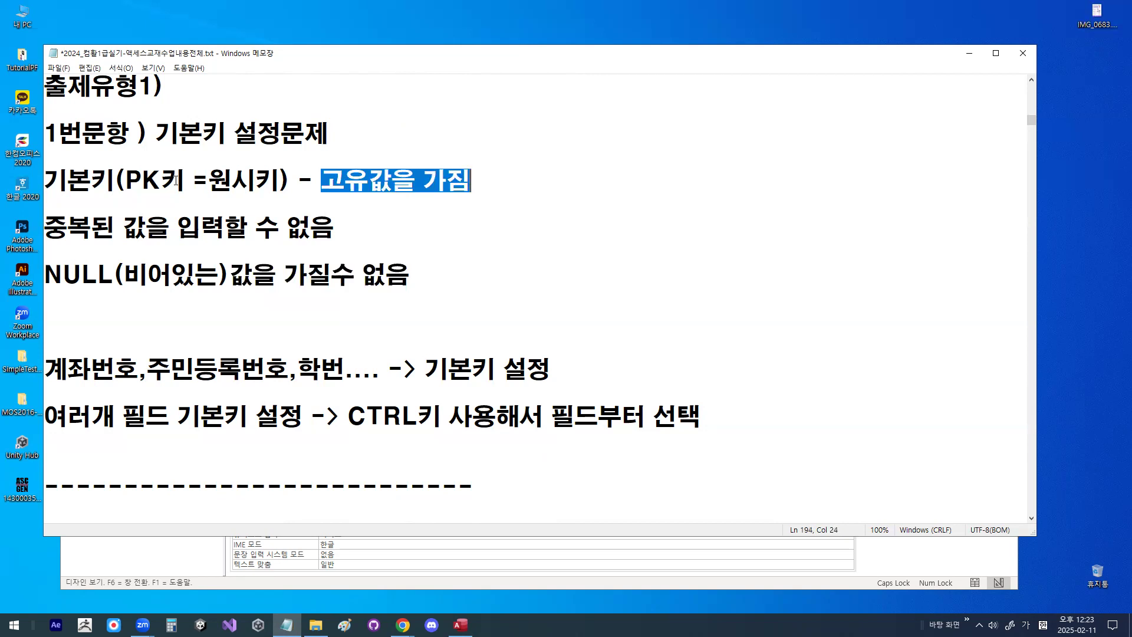
click(224, 229)
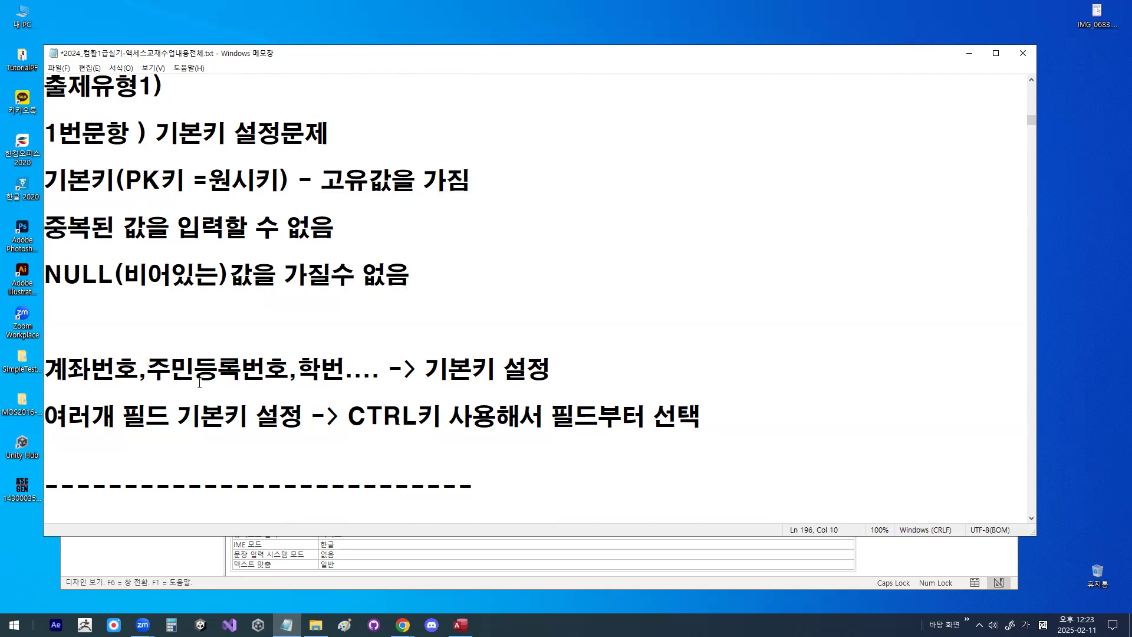
Step: Highlight CTRL키 in the 여러개 필드 기본키 설정 note and circle it with the annotation pen
drag(46, 411, 446, 420)
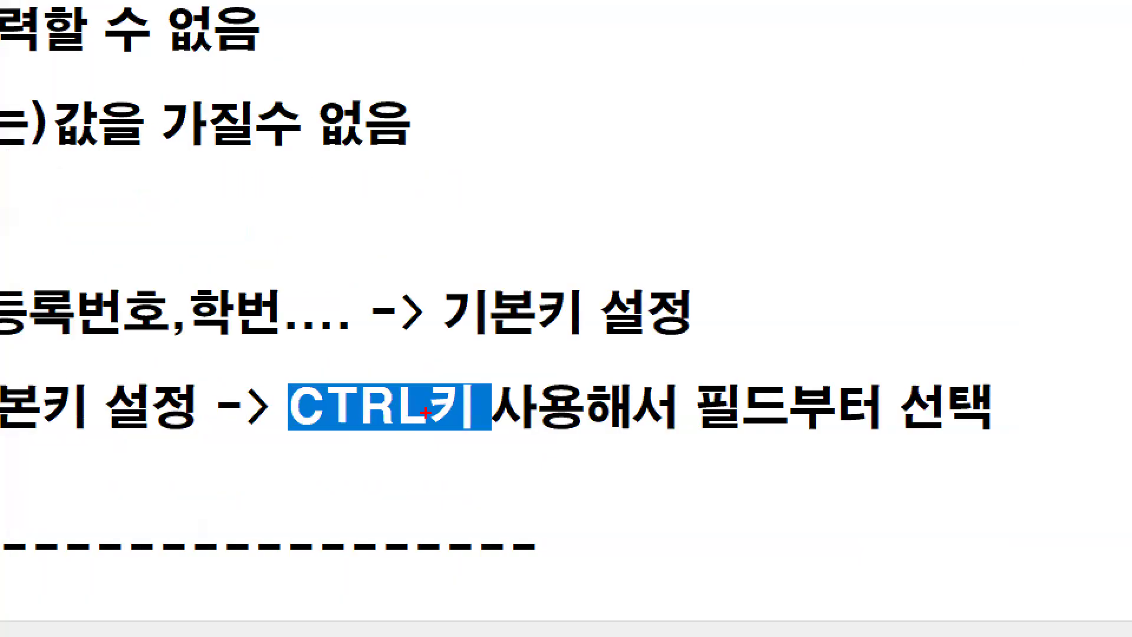
mouse_move(426, 412)
mouse_down()
mouse_move(365, 441)
mouse_move(389, 365)
mouse_move(424, 416)
mouse_up()
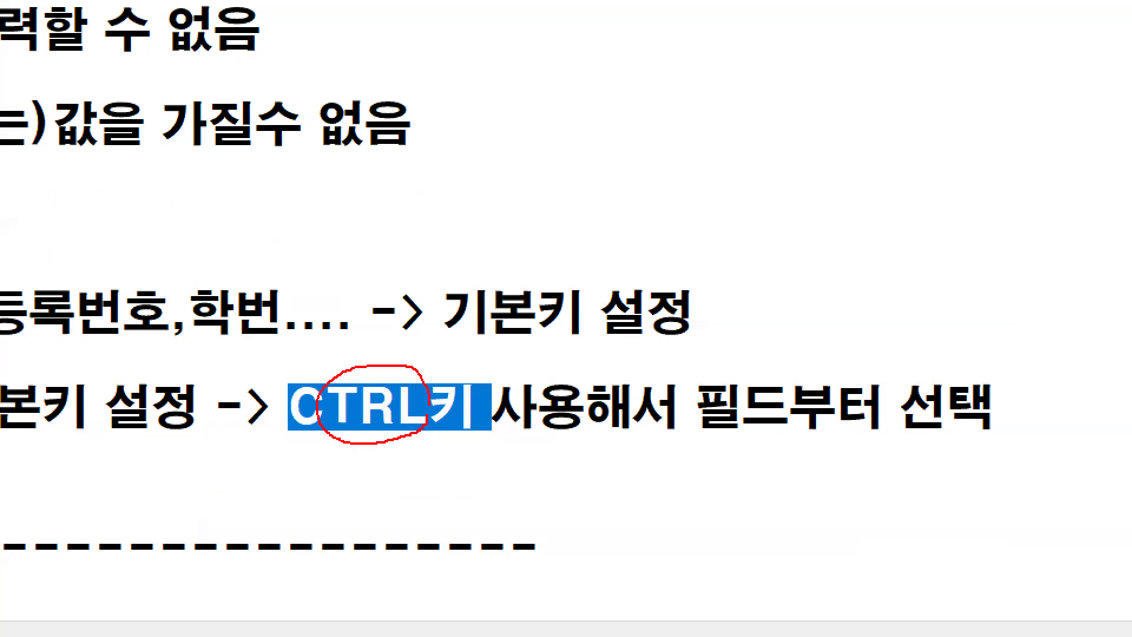
drag(370, 369, 443, 273)
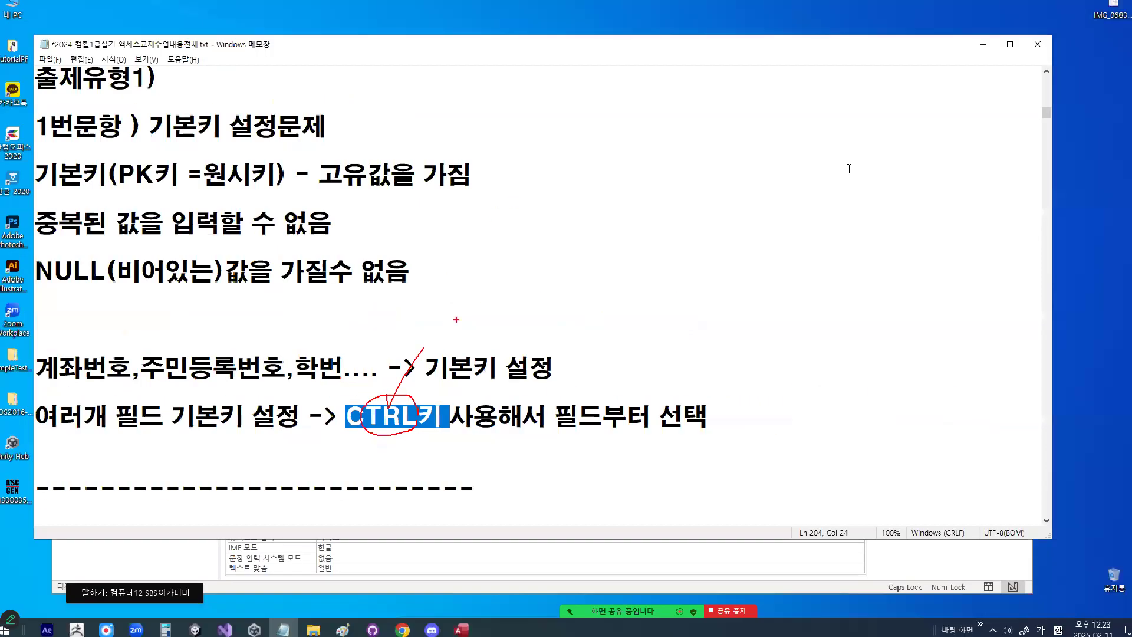
Step: Return to the 업무평가 table design, mark the 사번 and 평가년도 row selectors, and set both fields as the primary key
click(982, 44)
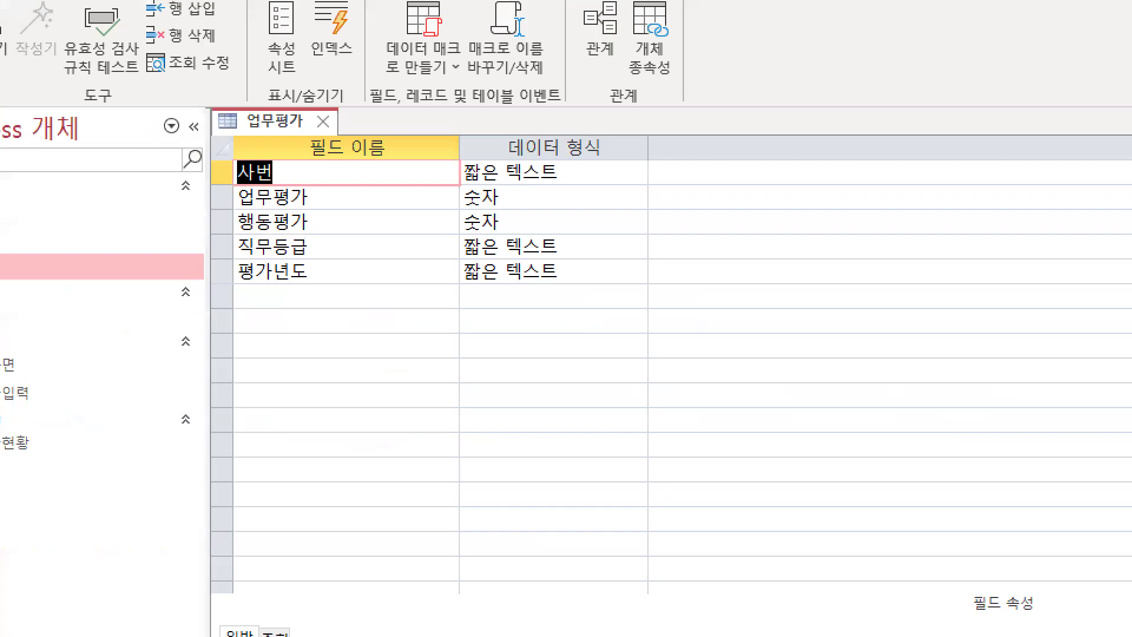
mouse_move(238, 180)
mouse_down()
mouse_move(200, 168)
mouse_move(240, 171)
mouse_up()
key(Escape)
click(224, 175)
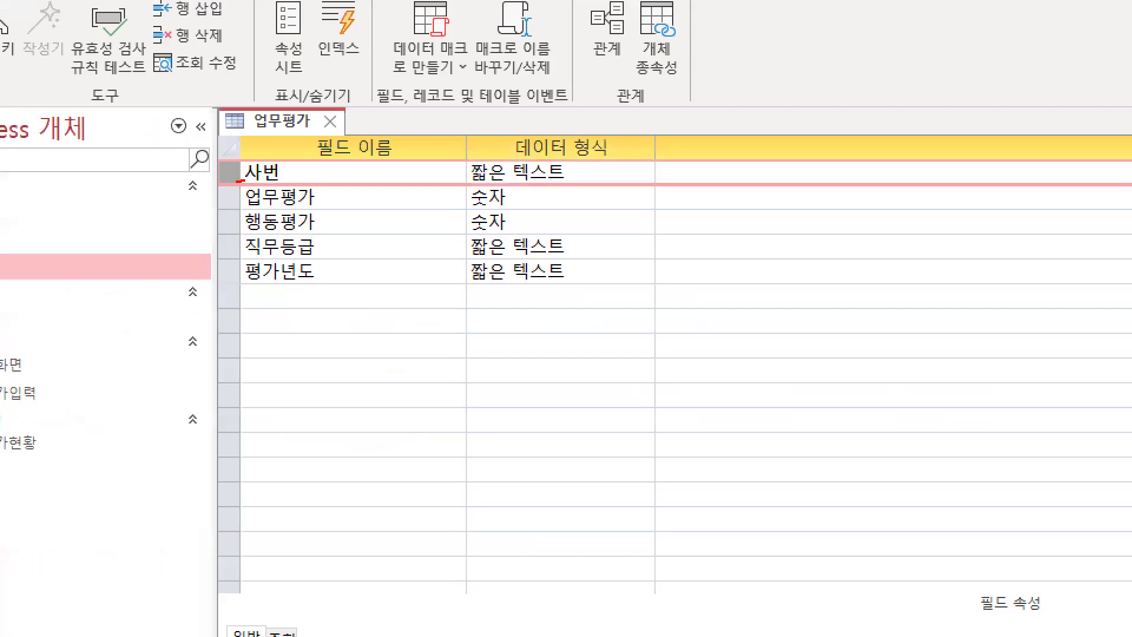
mouse_move(236, 194)
mouse_down()
mouse_move(229, 173)
mouse_move(242, 191)
mouse_up()
drag(242, 282, 217, 259)
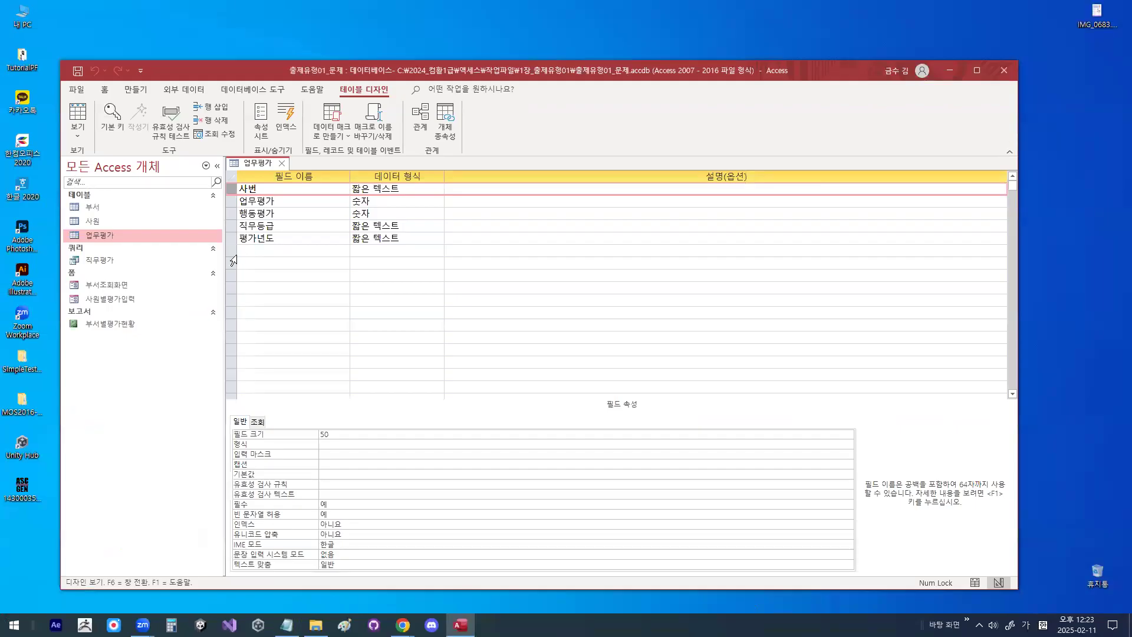
click(230, 239)
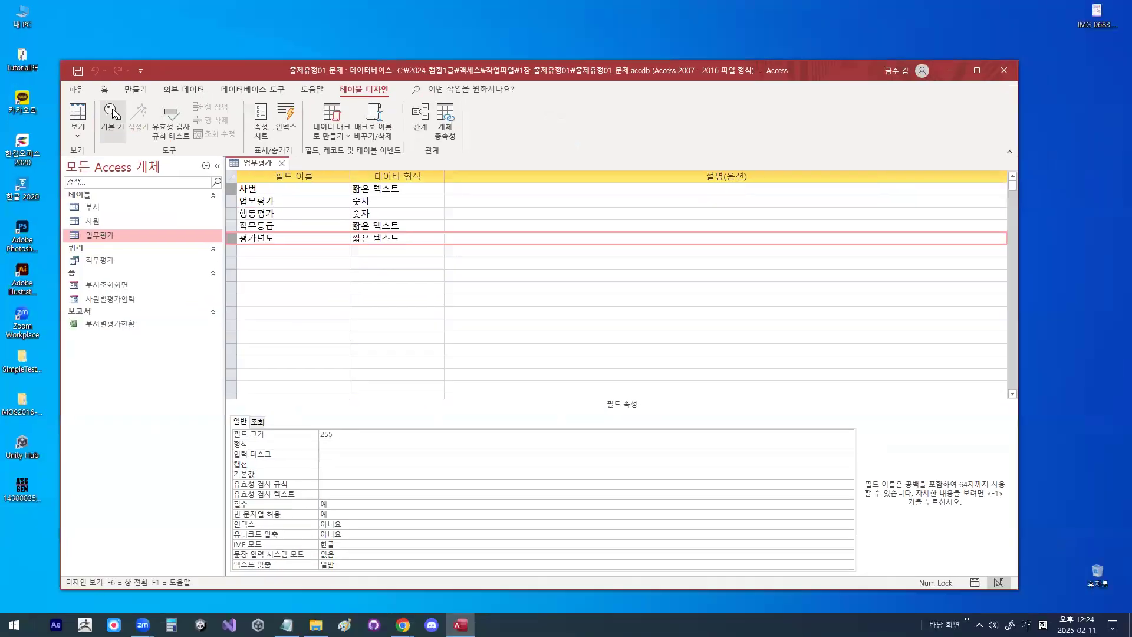
click(136, 168)
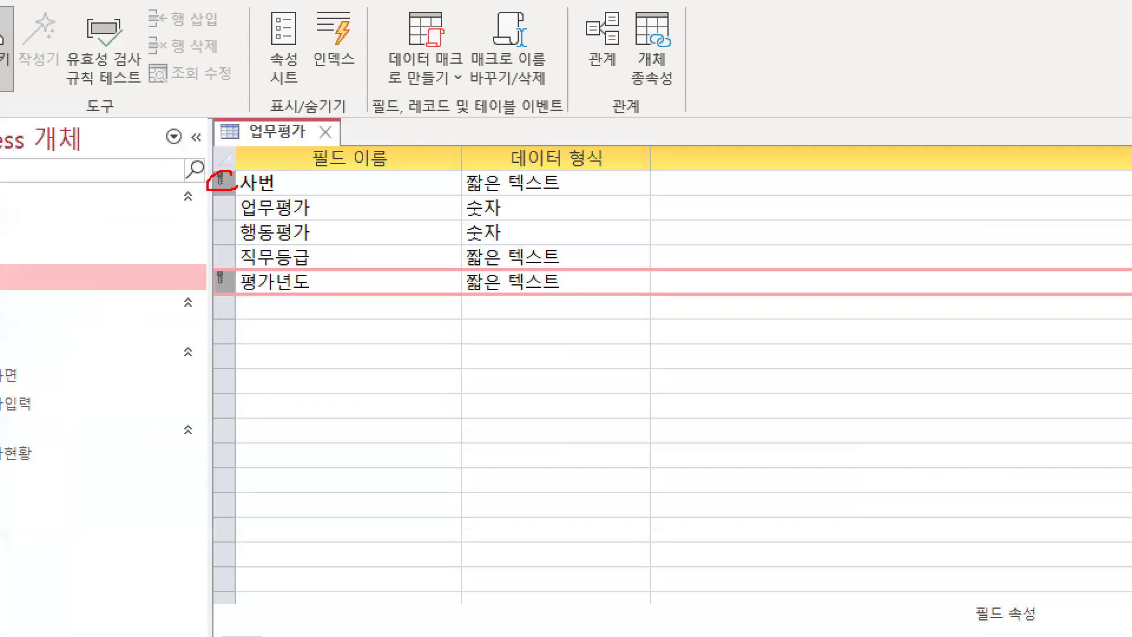
Step: Annotate the primary-key markers beside 사번 and 평가년도 with the pen and clear the drawings
mouse_move(360, 184)
mouse_down()
mouse_move(421, 195)
mouse_move(428, 277)
mouse_up()
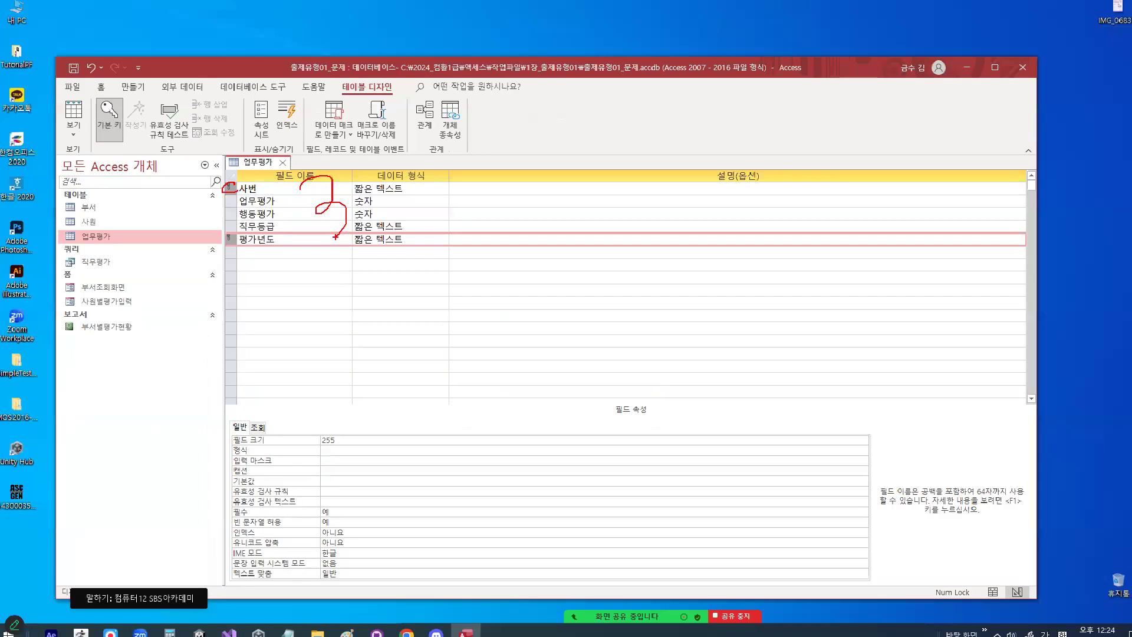
key(Escape)
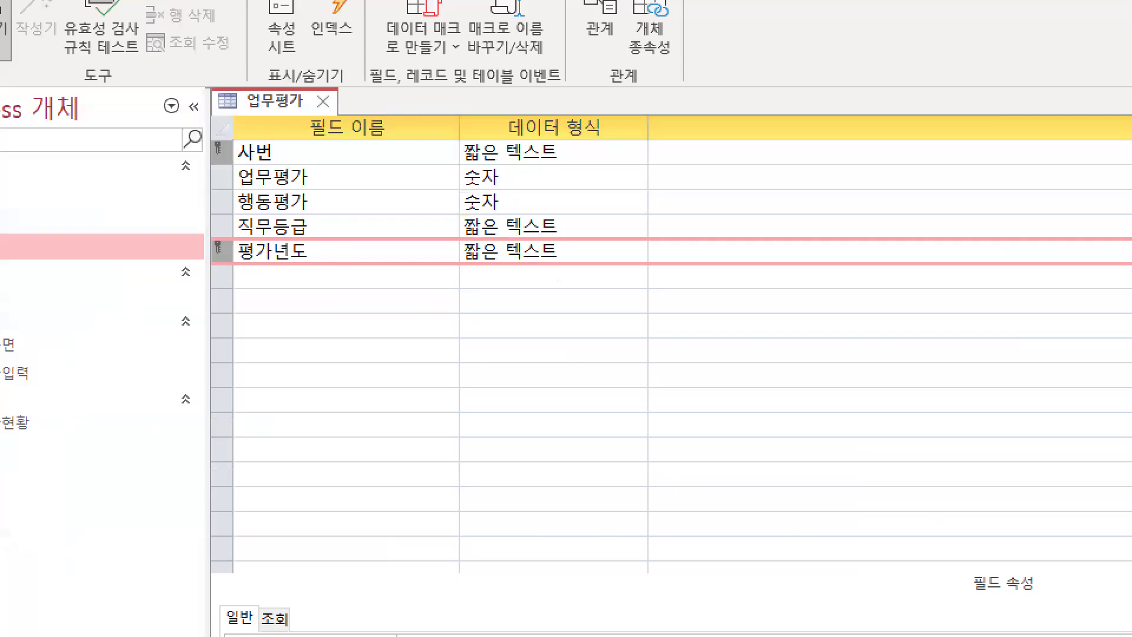
drag(277, 141, 300, 217)
key(Escape)
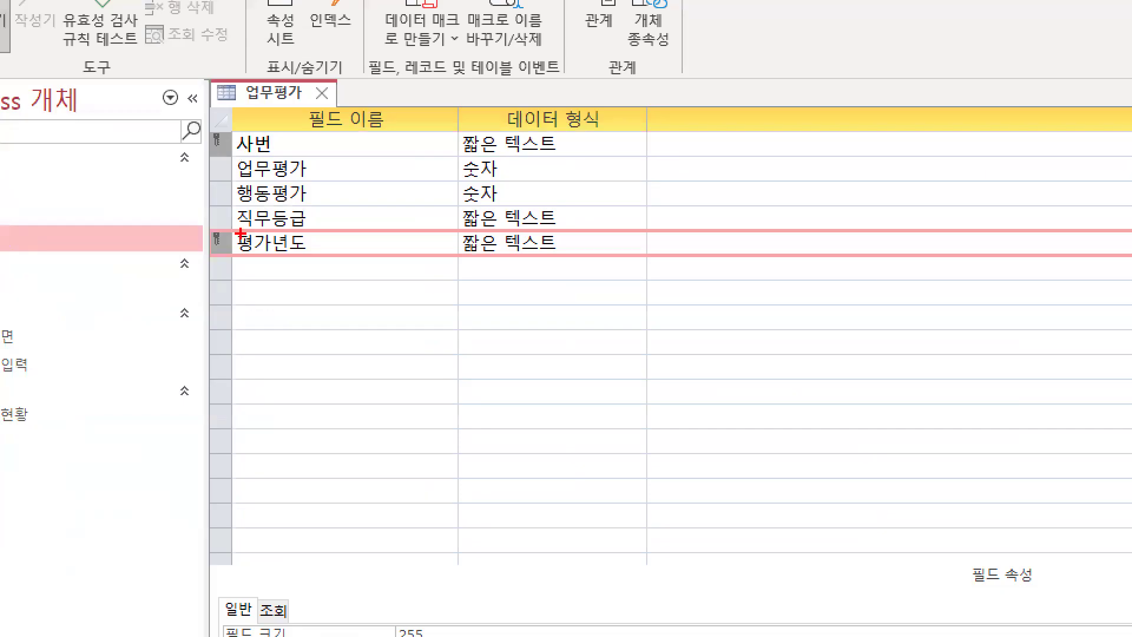
mouse_move(240, 245)
mouse_down()
mouse_move(220, 246)
mouse_move(238, 224)
mouse_move(242, 235)
mouse_up()
key(Escape)
Step: Remove the primary key from the 사번 and 평가년도 fields and set it on both again
click(324, 140)
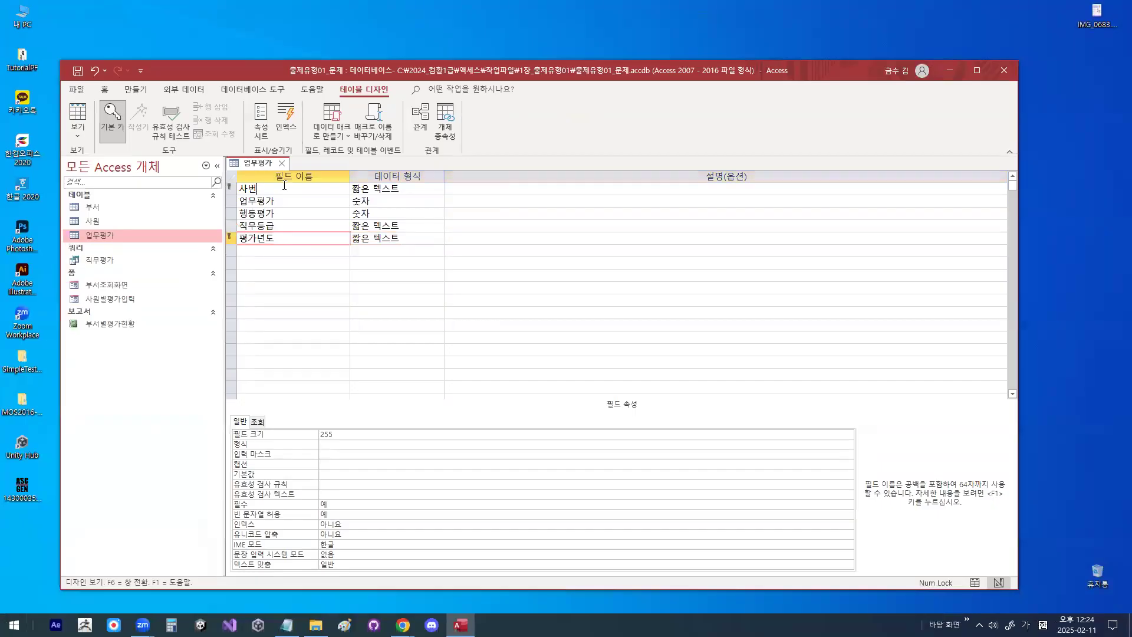
click(231, 237)
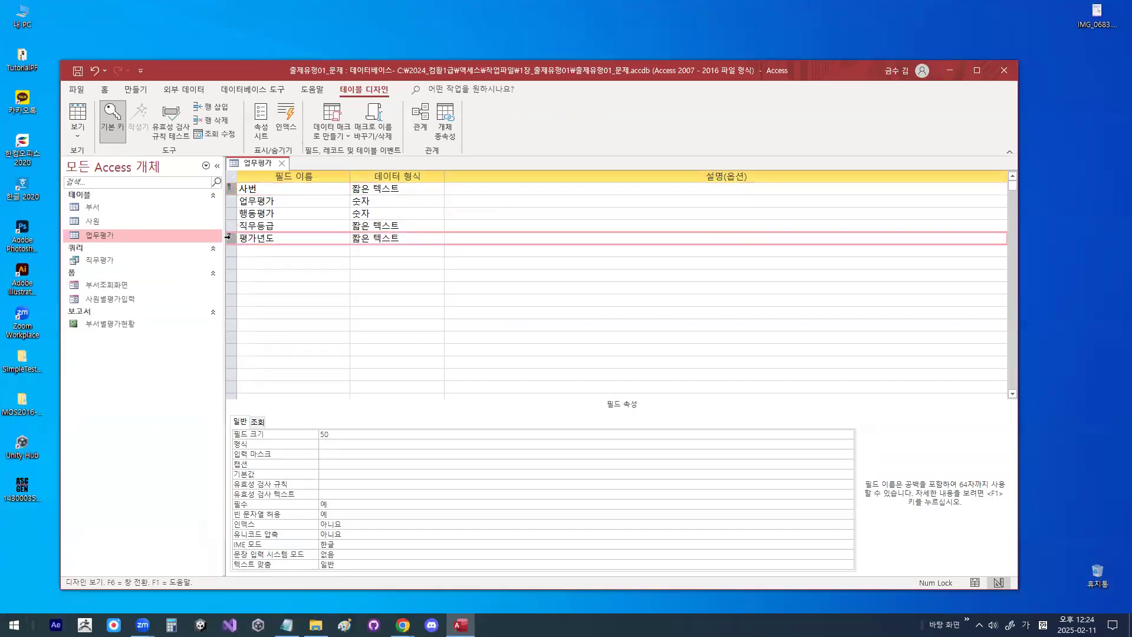
click(108, 124)
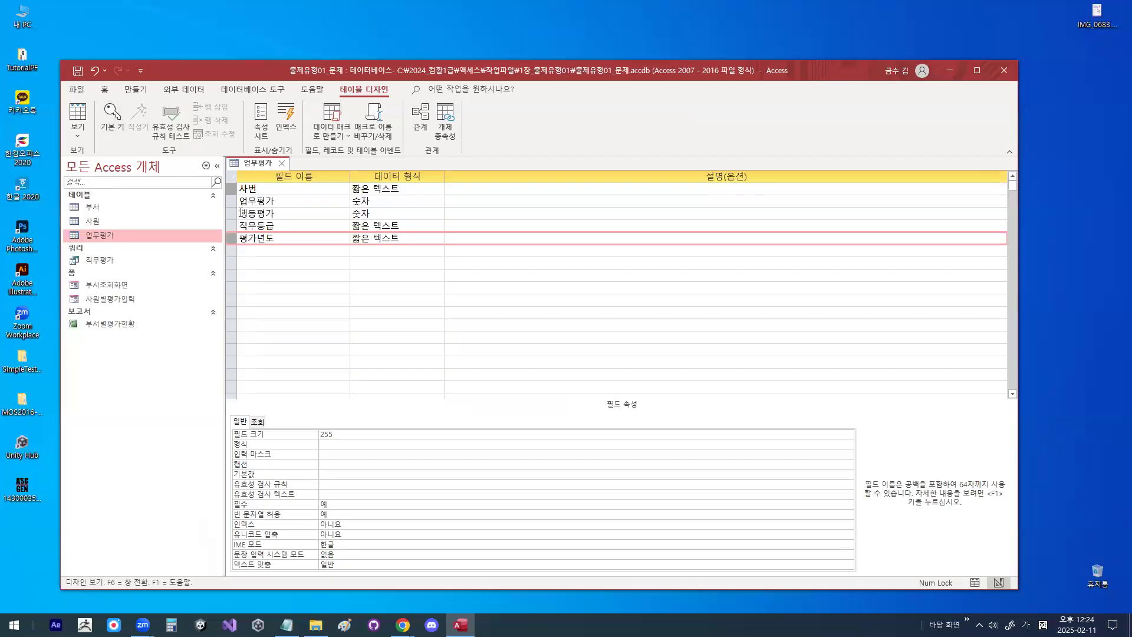
click(116, 118)
Step: Show the properties of the 사번 and 업무평가 fields in turn and circle the 필드 속성 area of 사번
click(266, 189)
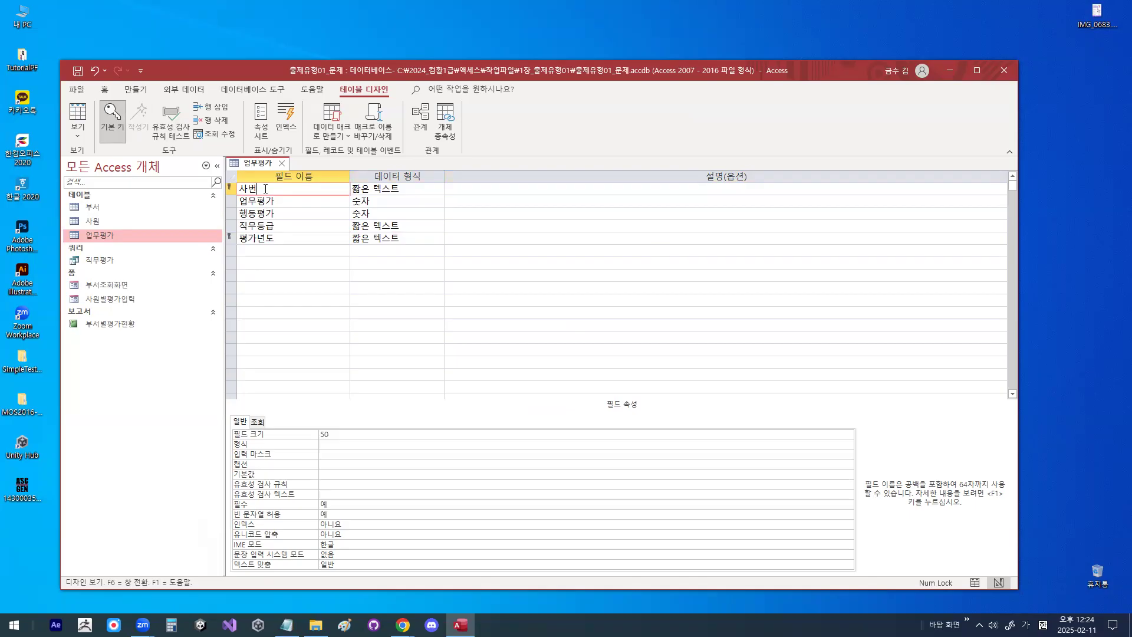
click(282, 197)
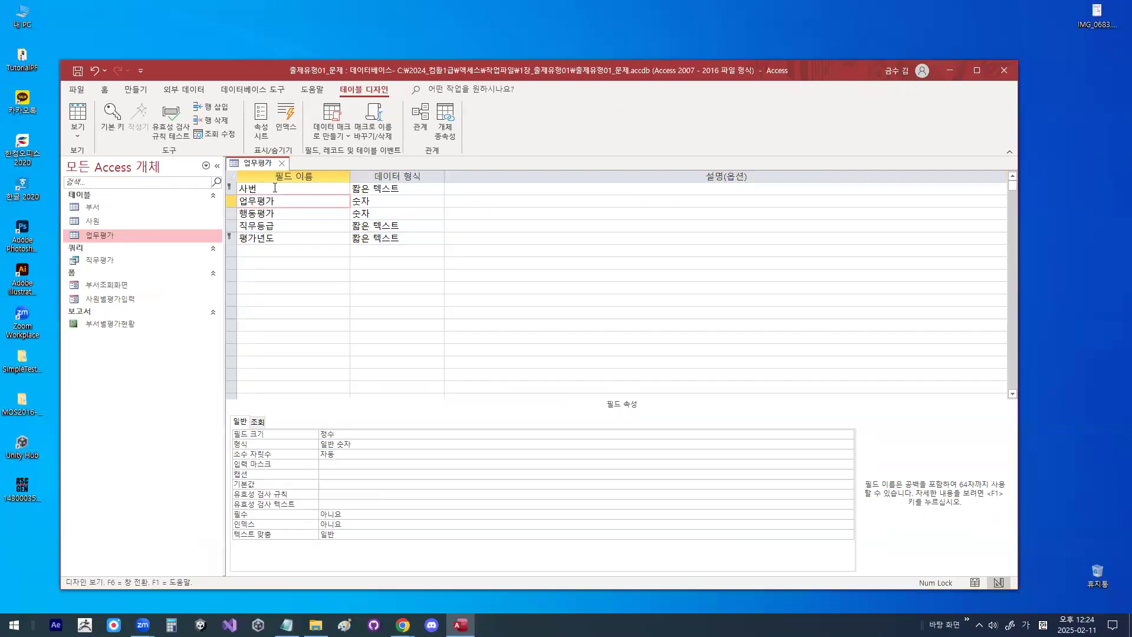
click(257, 180)
mouse_move(265, 190)
mouse_down()
mouse_move(234, 183)
mouse_move(264, 191)
mouse_up()
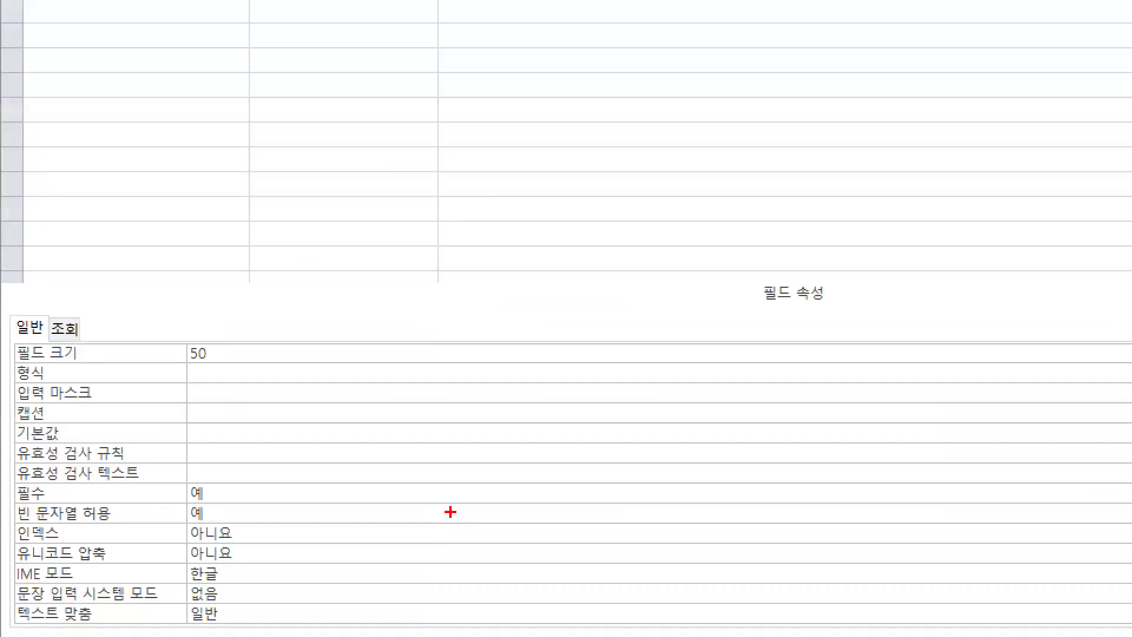
mouse_move(586, 526)
mouse_down()
mouse_move(382, 546)
mouse_move(511, 559)
mouse_up()
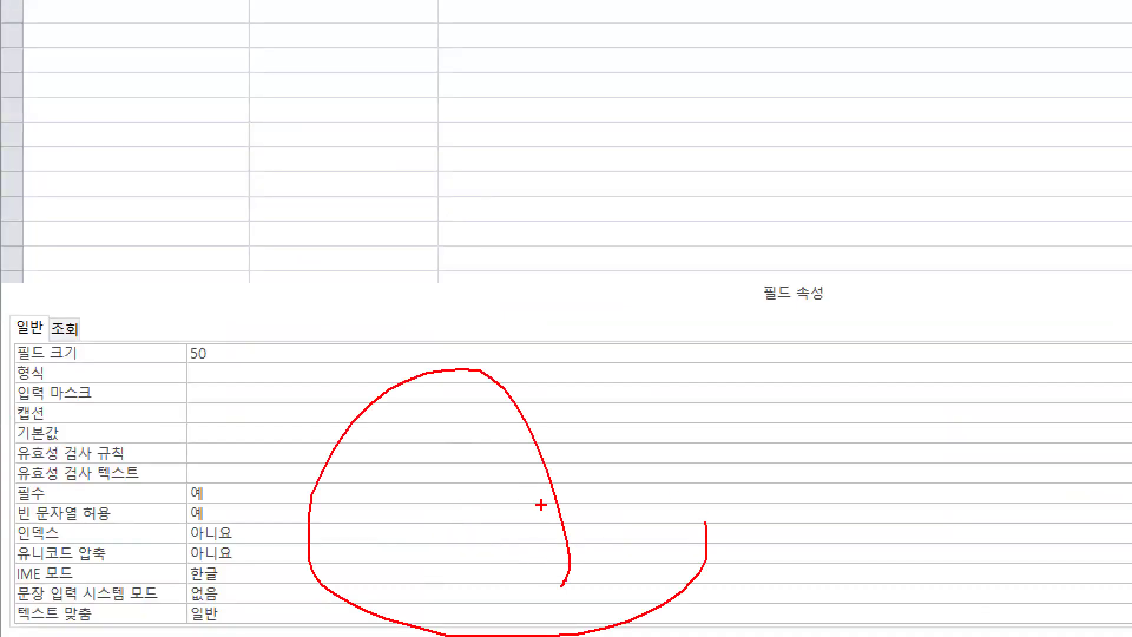
key(Escape)
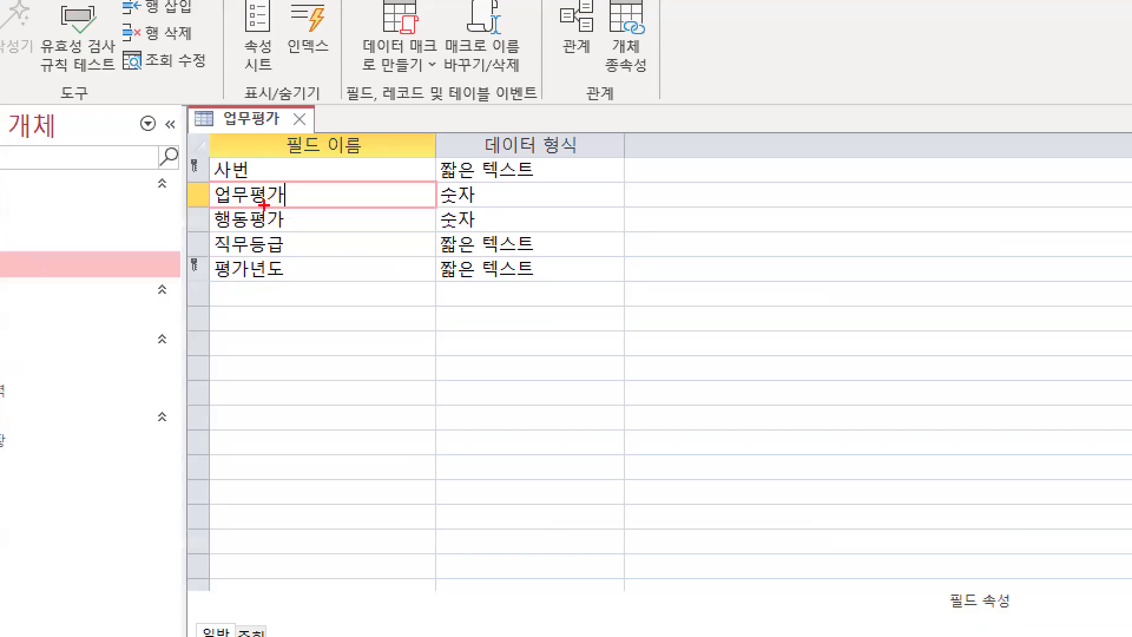
Step: Mark the 업무평가 field and underline its 유효성 검사 규칙 and 유효성 검사 텍스트 properties with the pen
drag(273, 202, 263, 194)
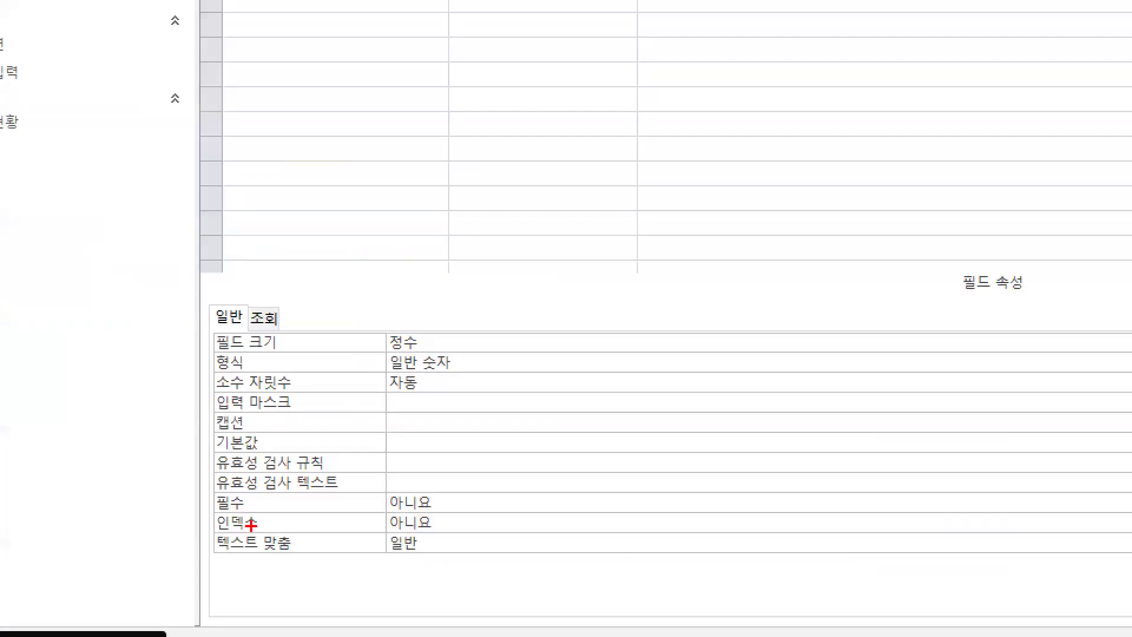
drag(213, 470, 350, 472)
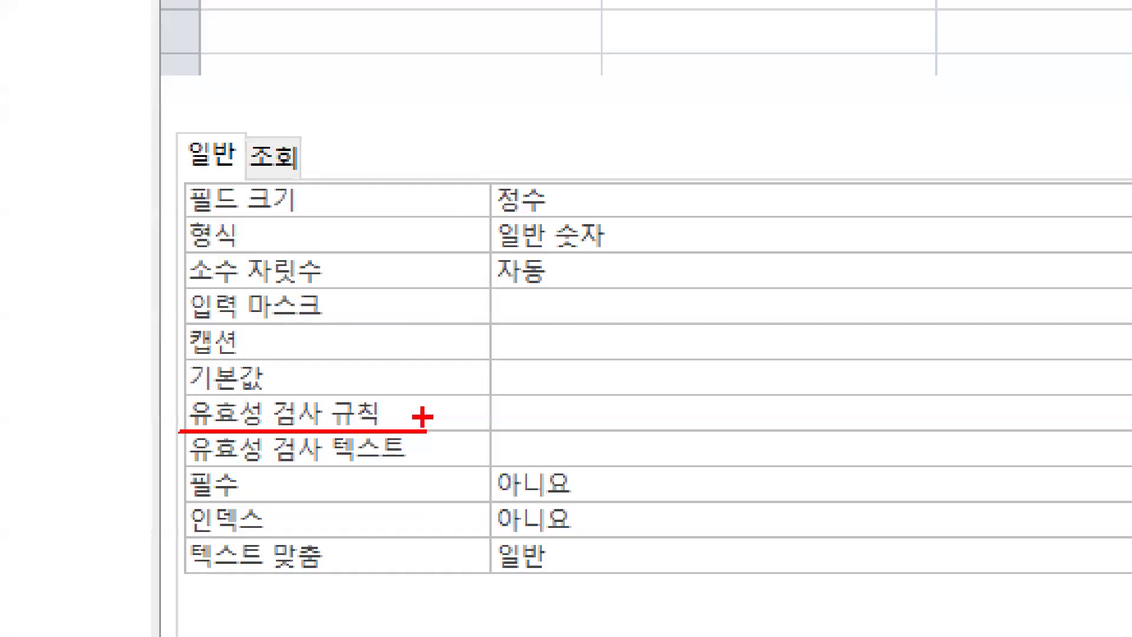
drag(270, 439, 305, 440)
mouse_move(541, 380)
mouse_down()
mouse_move(551, 413)
mouse_move(652, 298)
mouse_up()
key(Escape)
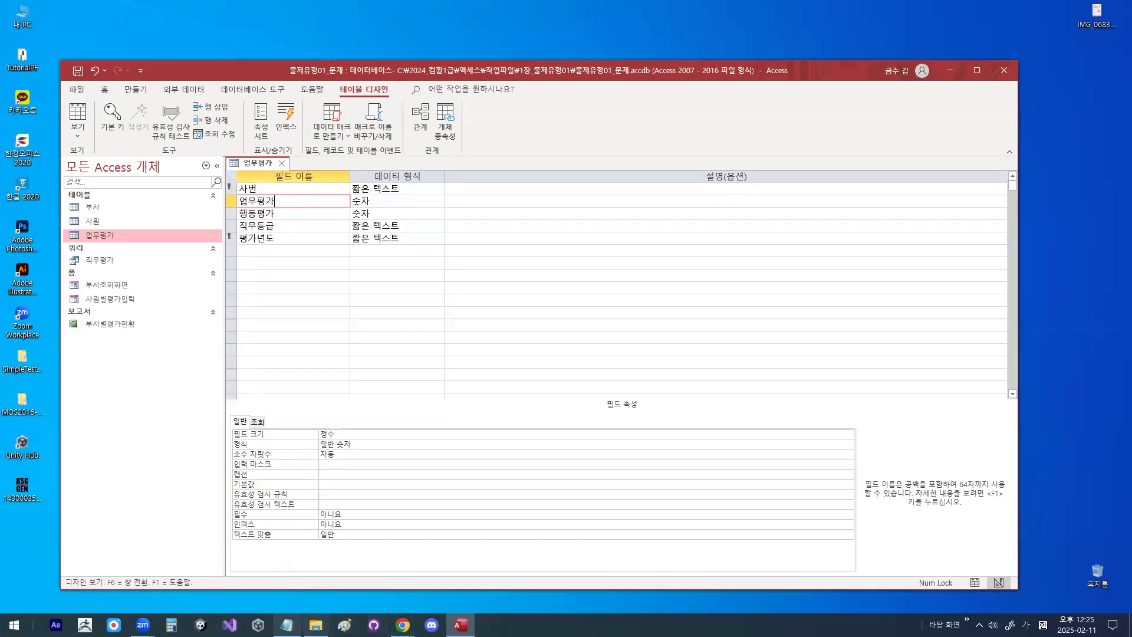
Step: Switch to the Notepad notes and go to the 2번문항 section on 유효성검사규칙
click(287, 625)
scroll(196, 385, down, 2)
scroll(196, 384, down, 2)
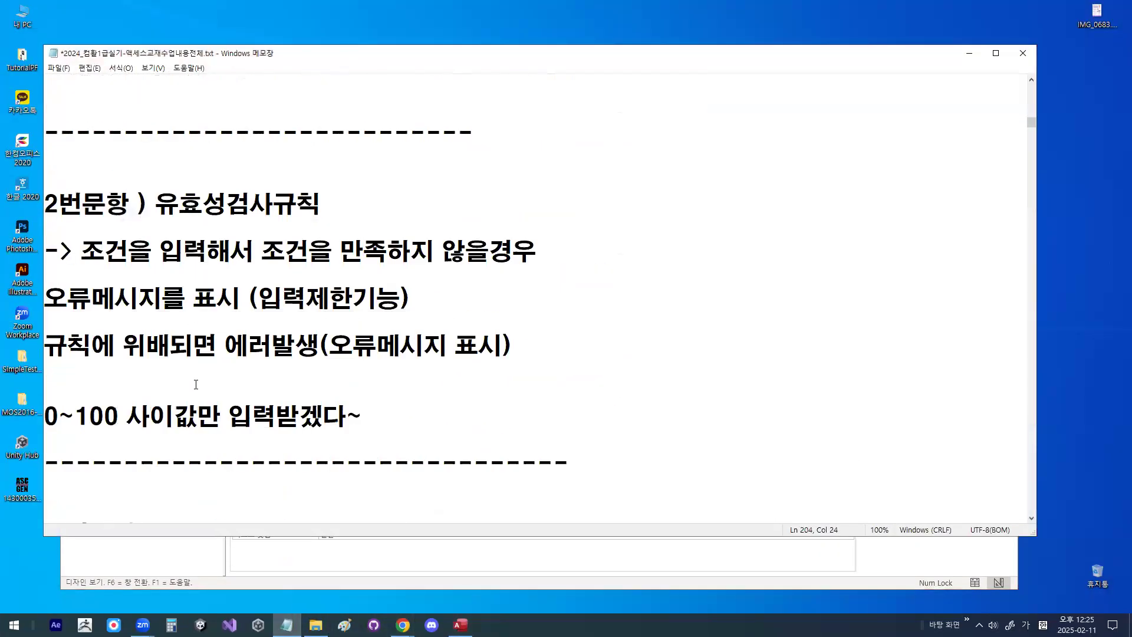
Step: Highlight the line "0~100 사이값만 입력받겠다~" in the notes and narrow the selection to "0~100"
drag(53, 347, 397, 334)
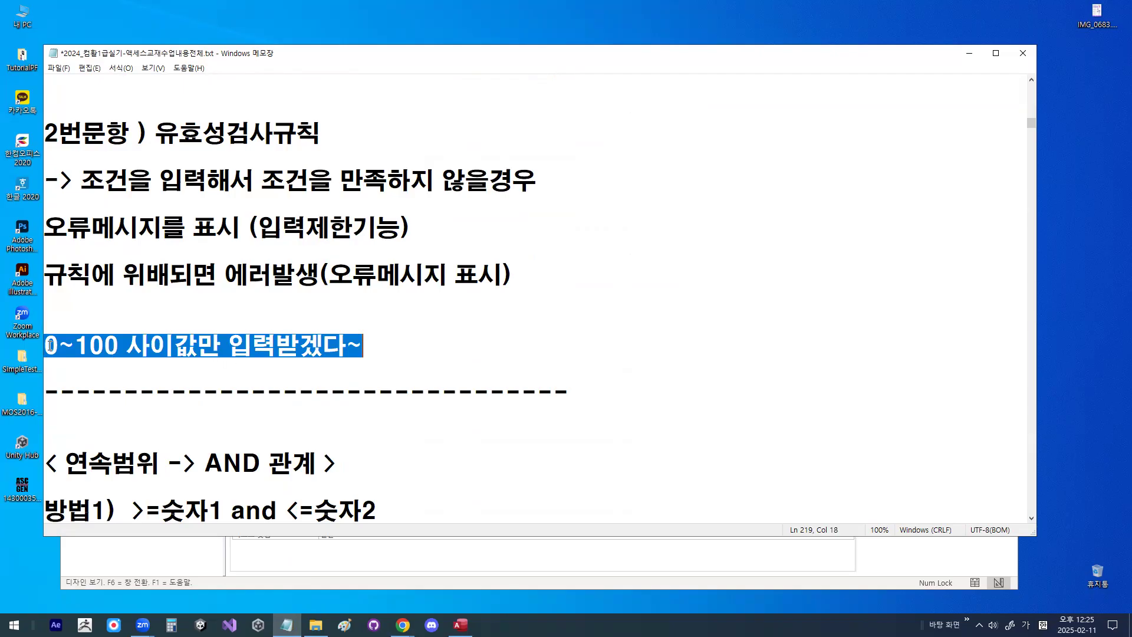
key(shift+Left)
key(shift+Left)
key(shift+Left)
key(shift+Left)
key(shift+Left)
key(shift+Left)
key(shift+Left)
key(shift+Left)
key(shift+Left)
key(shift+Left)
key(shift+Left)
key(shift+Left)
key(shift+Left)
key(shift+Right)
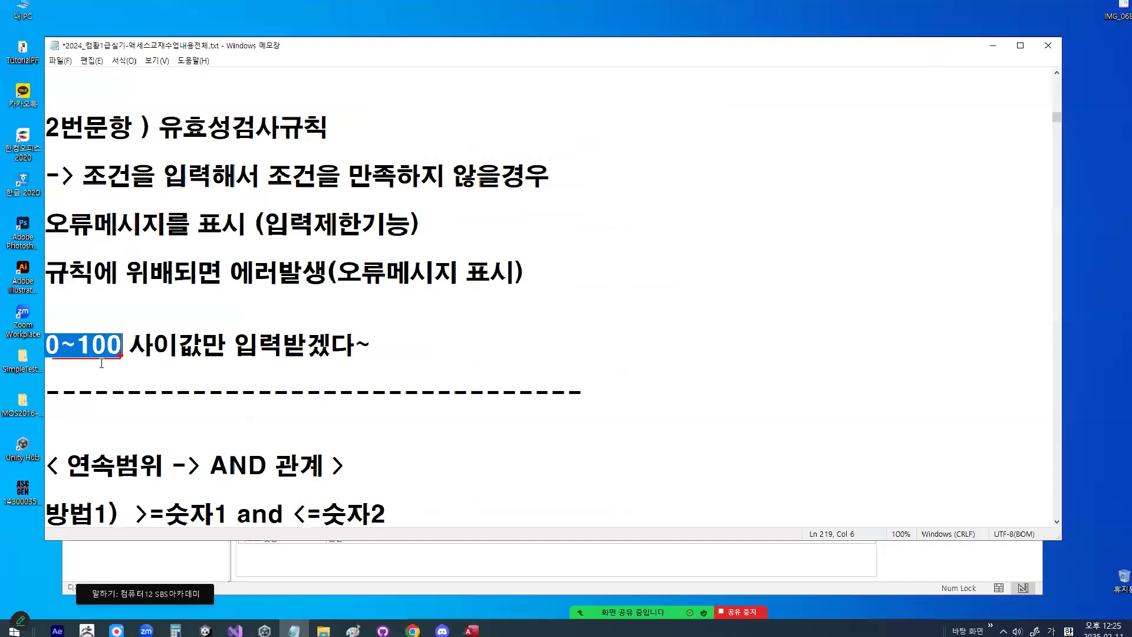
Step: Highlight "AND 관계" in the notes and mark and, >= and <= in the 방법1 expression with the pen
scroll(430, 413, down, 1)
drag(410, 568, 624, 568)
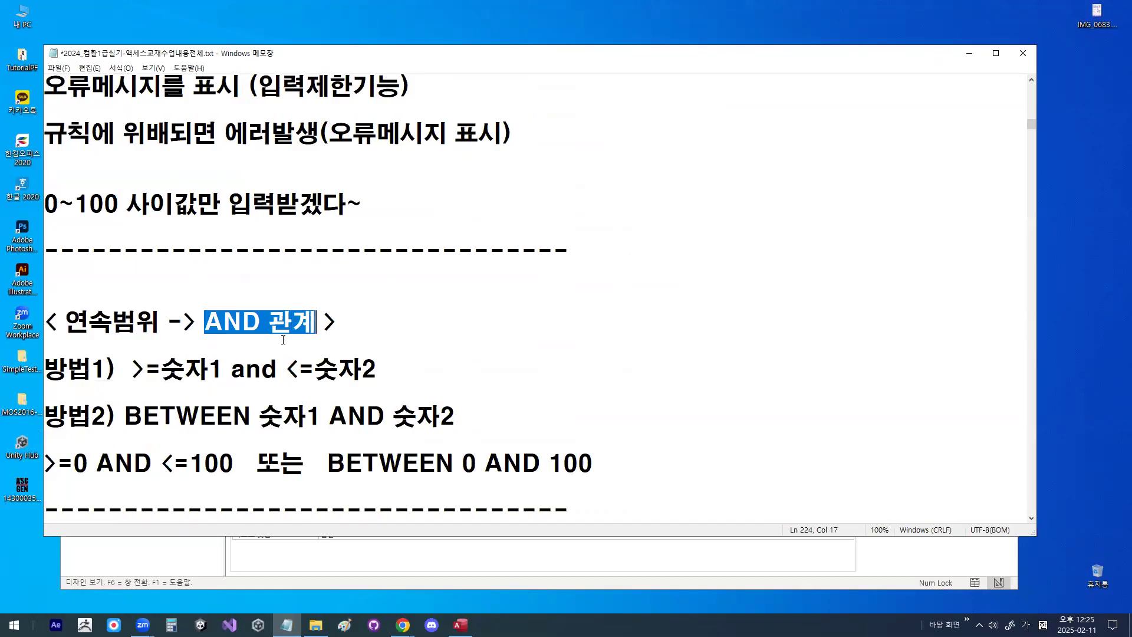
scroll(189, 377, down, 1)
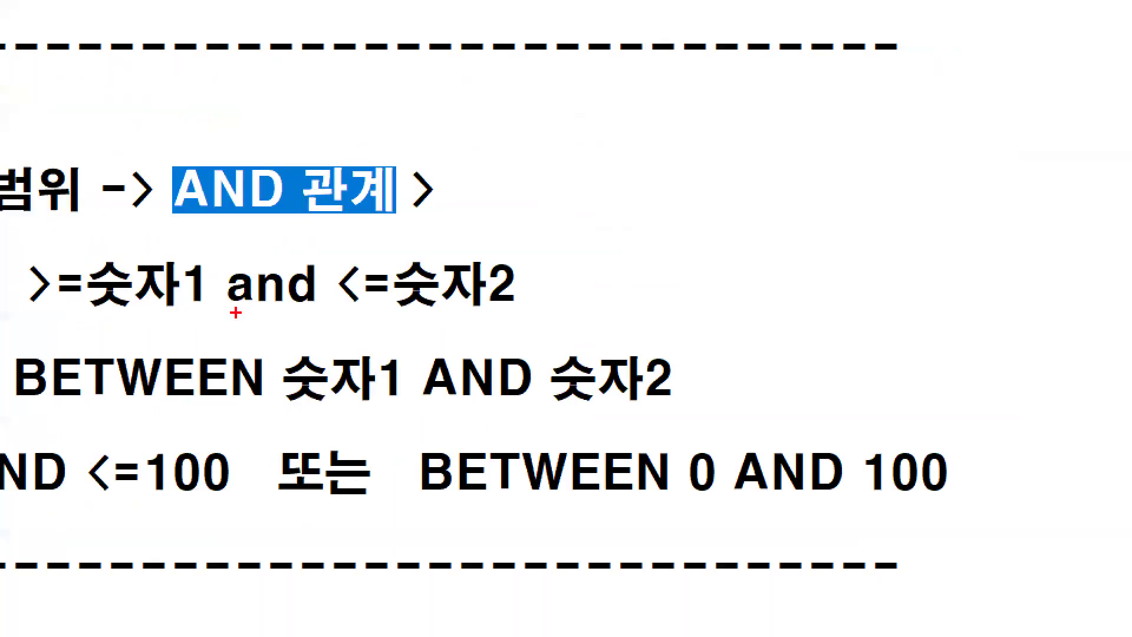
mouse_move(276, 305)
mouse_down()
mouse_move(241, 306)
mouse_move(263, 283)
mouse_move(305, 274)
mouse_up()
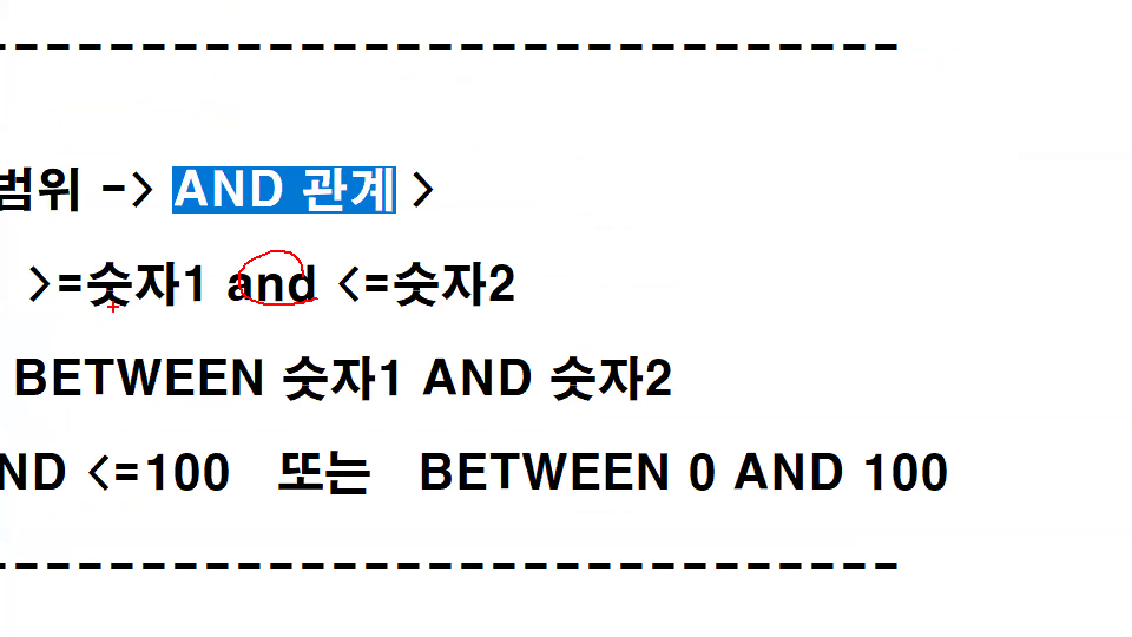
drag(25, 306, 76, 302)
drag(343, 309, 376, 307)
key(Escape)
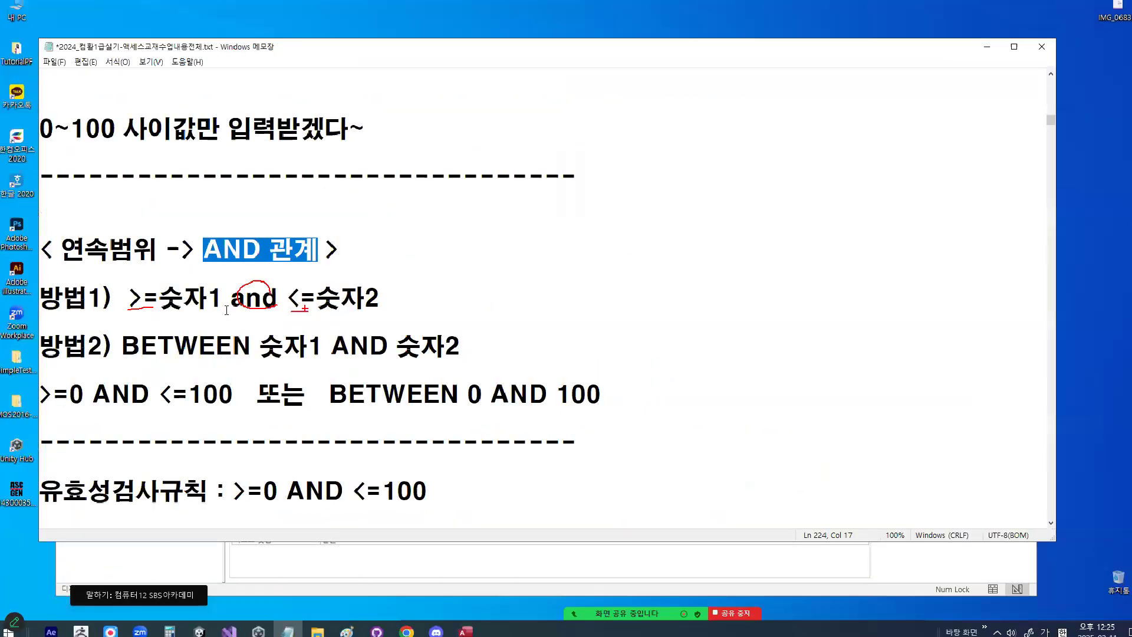
Step: Underline and circle BETWEEN in 방법2, underline AND in the heading and circle and in 방법1 with the pen
key(ctrl+1)
click(142, 364)
drag(127, 344, 324, 343)
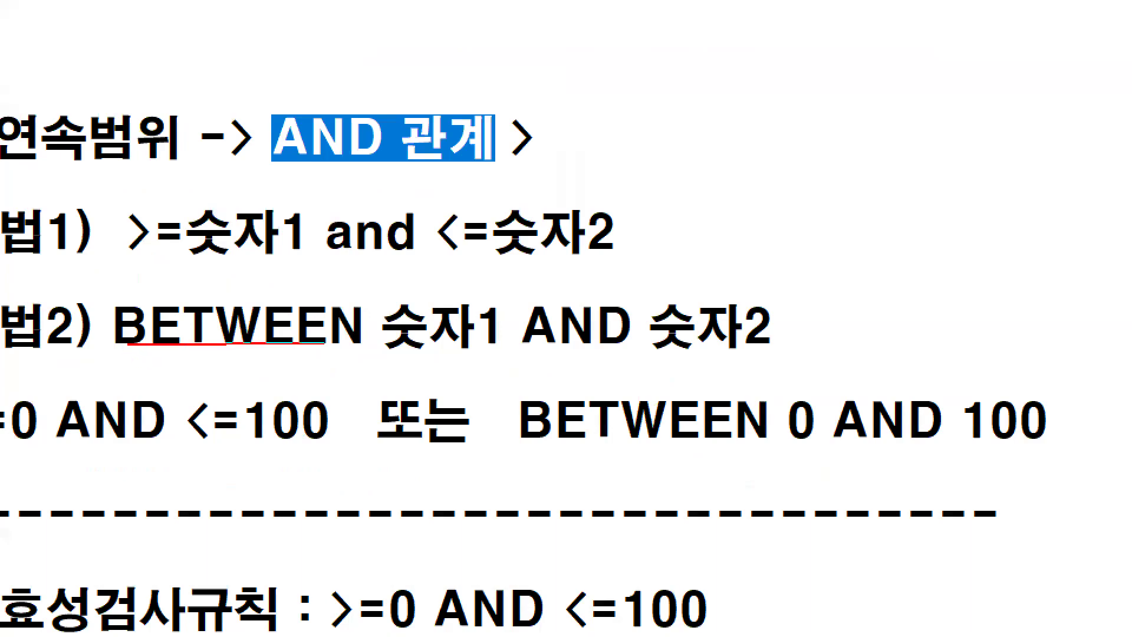
drag(277, 167, 385, 167)
mouse_move(411, 247)
mouse_down()
mouse_move(323, 224)
mouse_move(390, 218)
mouse_up()
drag(337, 269, 329, 295)
mouse_move(345, 272)
mouse_down()
mouse_move(336, 298)
mouse_move(166, 354)
mouse_move(334, 283)
mouse_move(354, 321)
mouse_up()
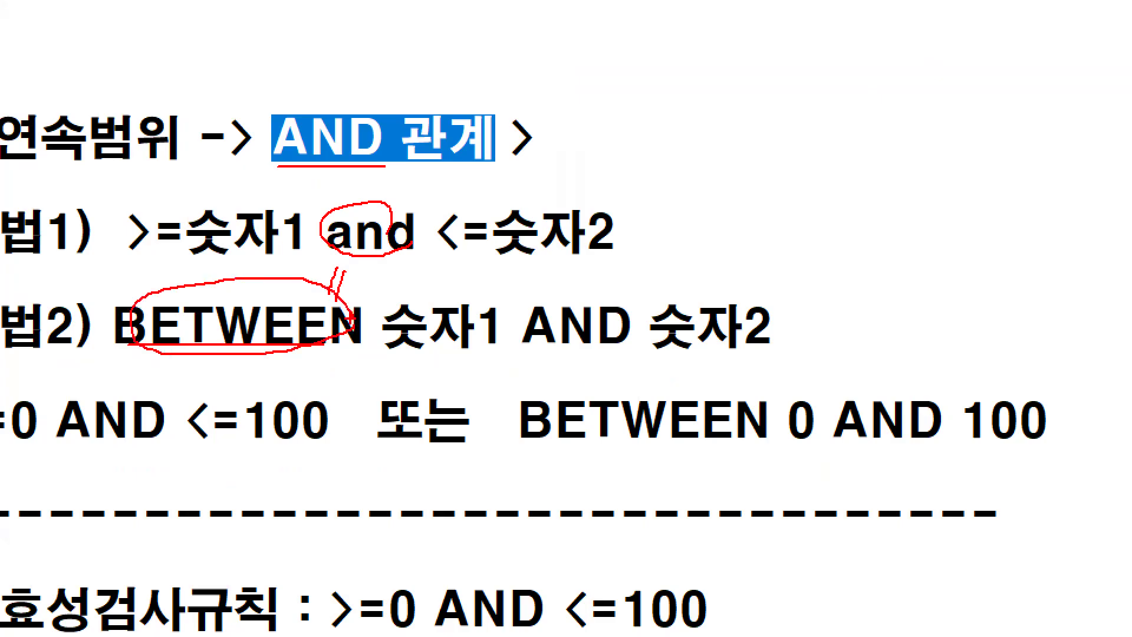
key(Escape)
Step: Highlight 숫자1 and 숫자2 in the 방법2 line in turn and underline the parts of the ">=0 AND <=100" expression
drag(260, 345, 322, 345)
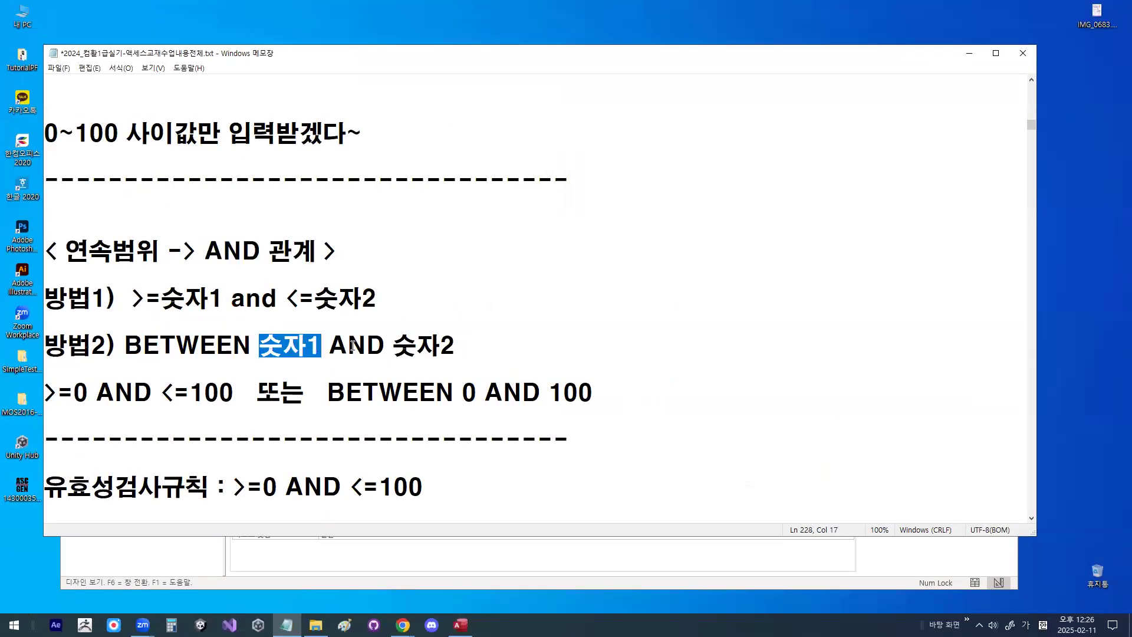
drag(393, 346, 458, 347)
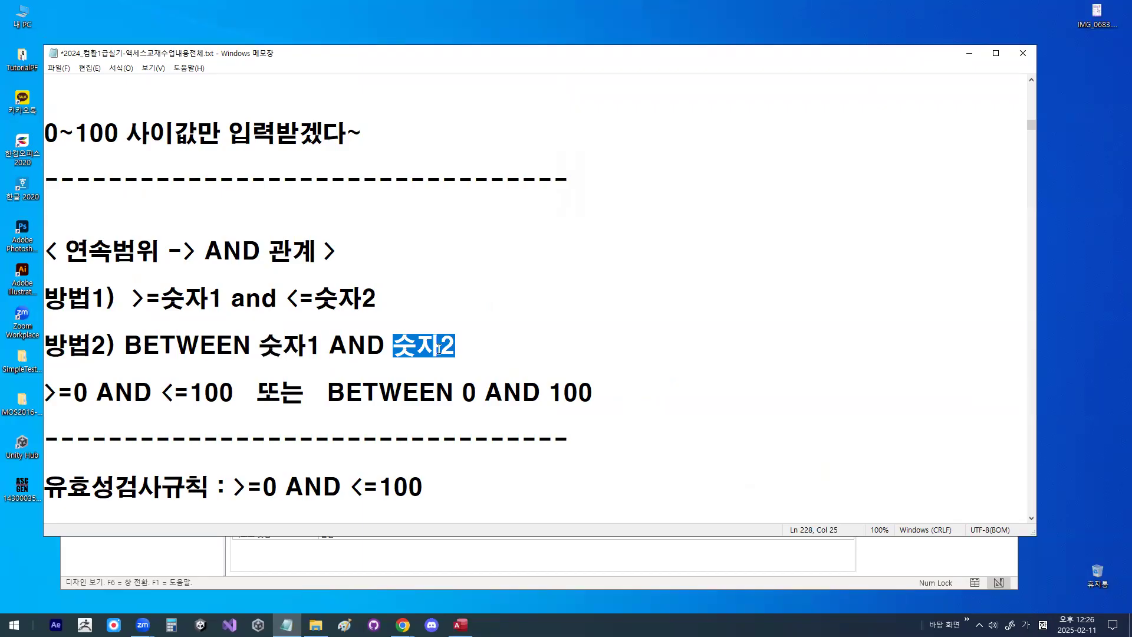
drag(259, 345, 307, 345)
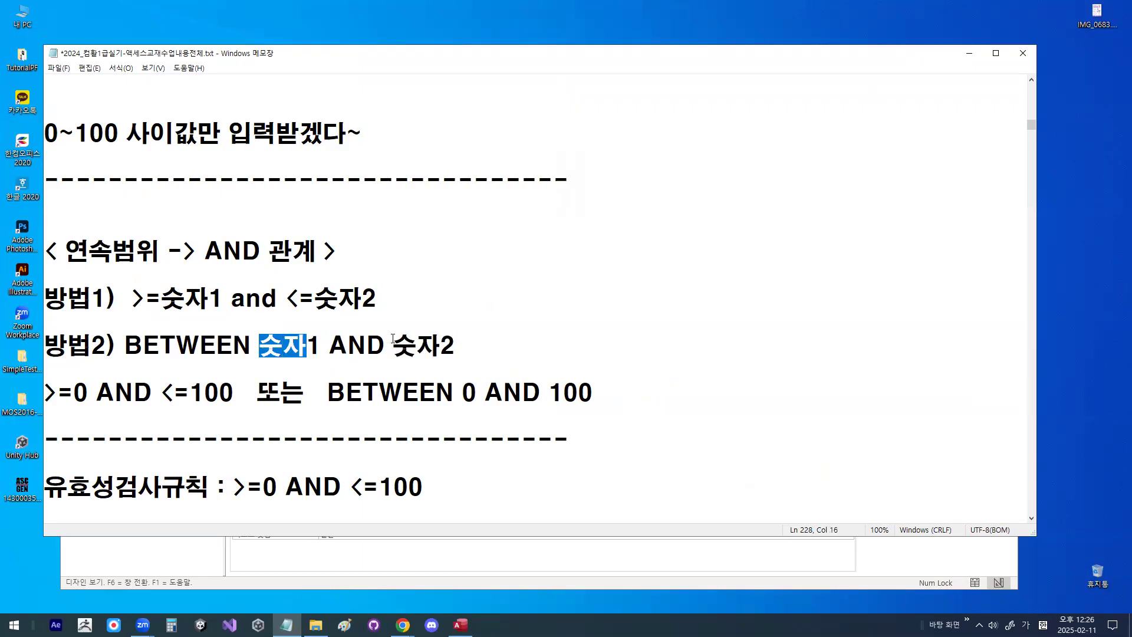
drag(393, 346, 467, 341)
drag(463, 406, 593, 406)
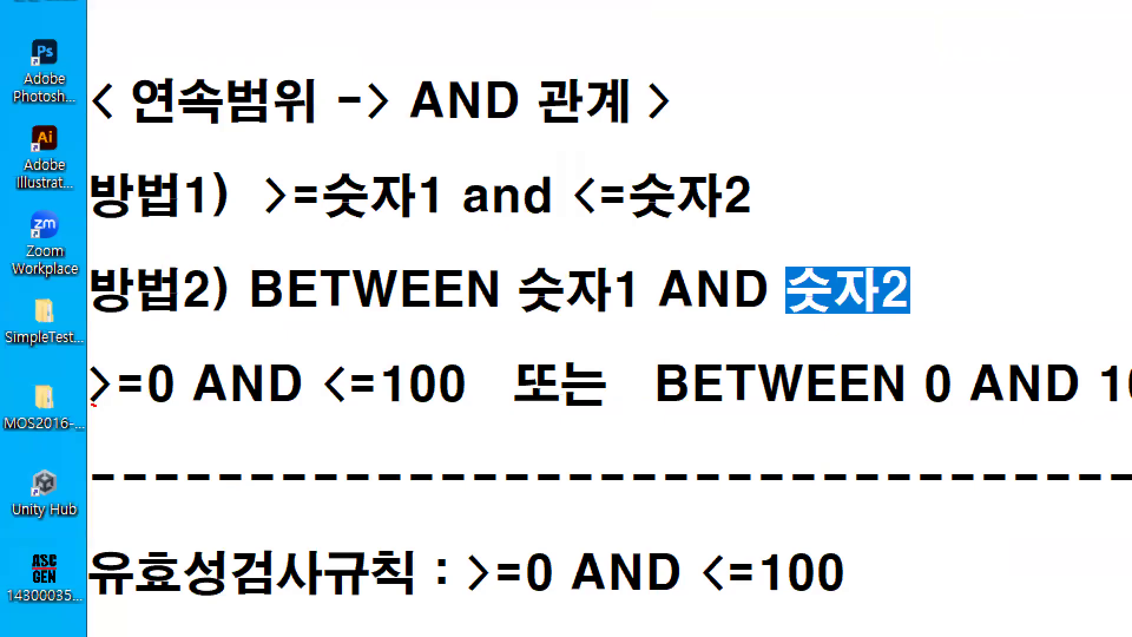
drag(93, 405, 460, 419)
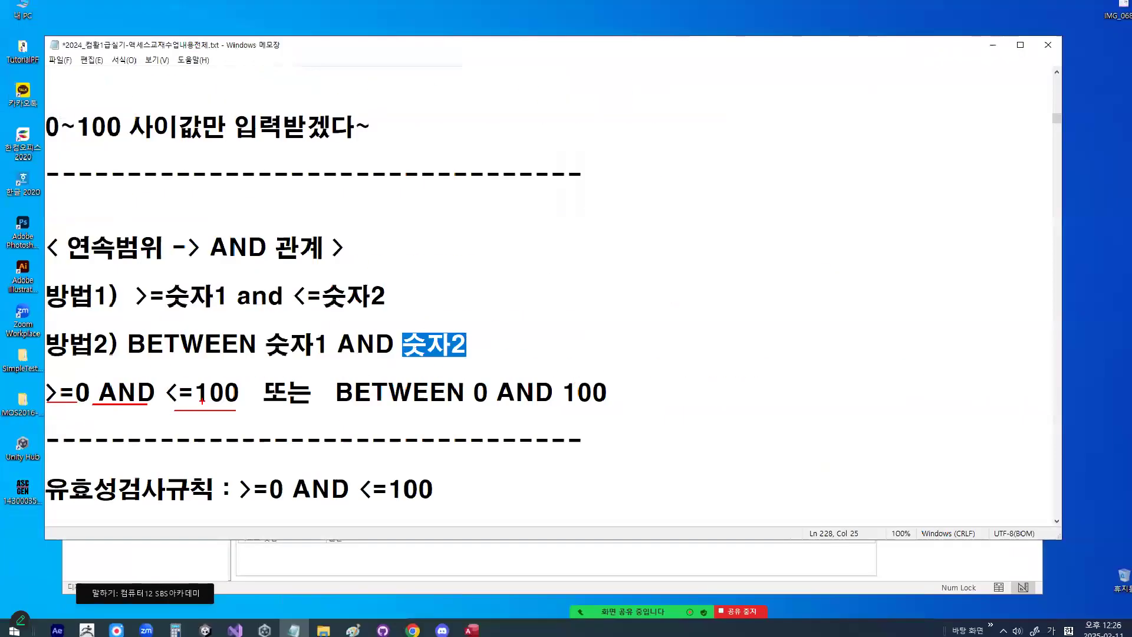
Step: Put check marks on ">=0 AND <=100" and "BETWEEN 0 AND 100", underline and circle the first expression, and clear the pen marks
key(Escape)
drag(293, 340, 441, 280)
drag(148, 373, 188, 355)
drag(333, 370, 364, 350)
drag(48, 413, 257, 414)
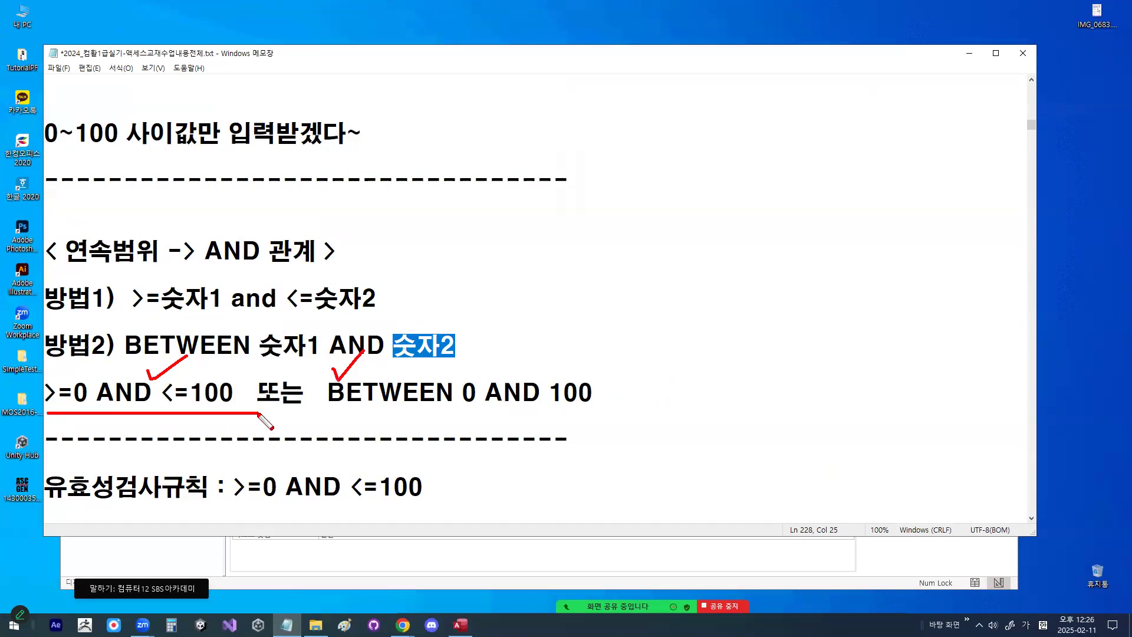
mouse_move(242, 404)
mouse_down()
mouse_move(92, 416)
mouse_move(257, 405)
mouse_up()
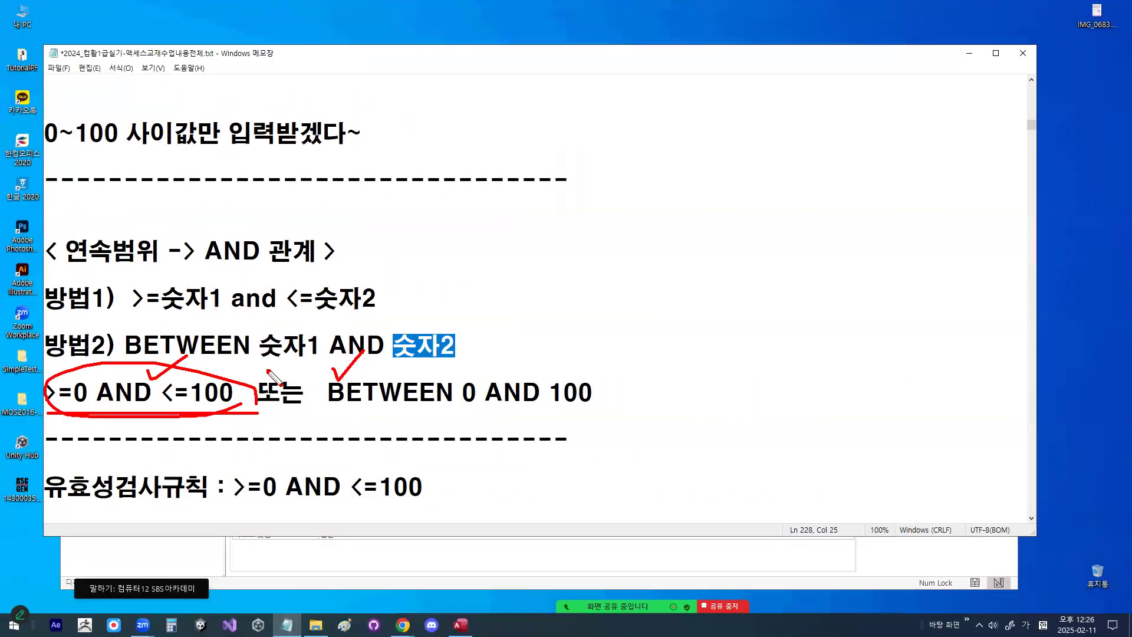
key(Escape)
Step: Return to Access and set the 업무평가 field's 유효성 검사 규칙 to >=0 and <=100
click(968, 53)
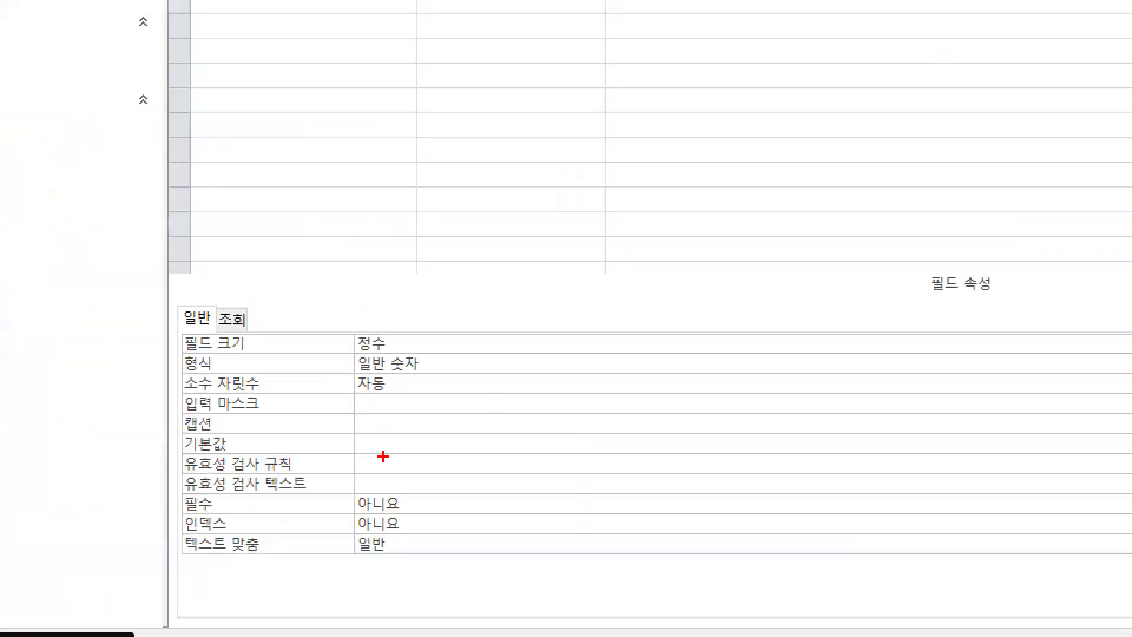
drag(383, 456, 356, 466)
key(Escape)
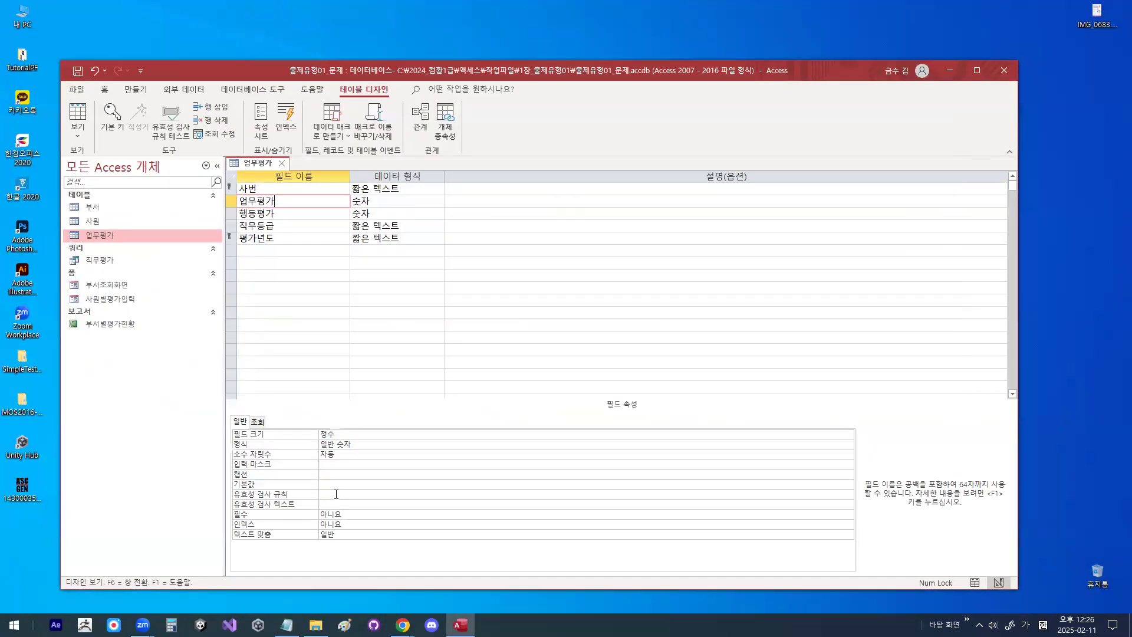
click(336, 495)
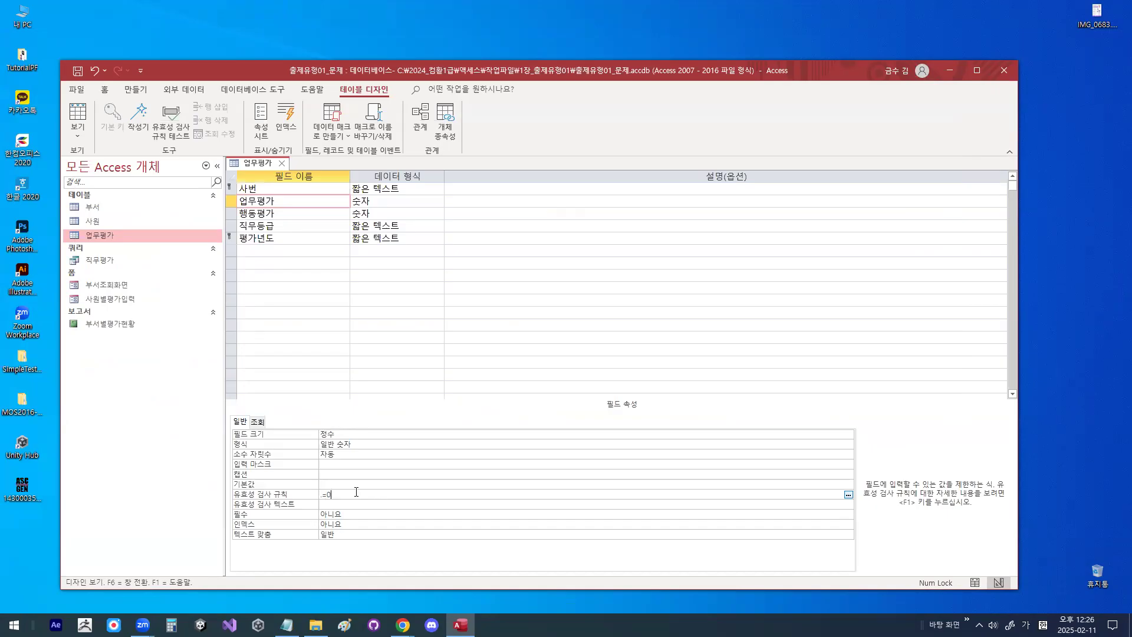
key(Hangul)
key(Hangul)
key(Hangul)
text(and <=100)
key(Return)
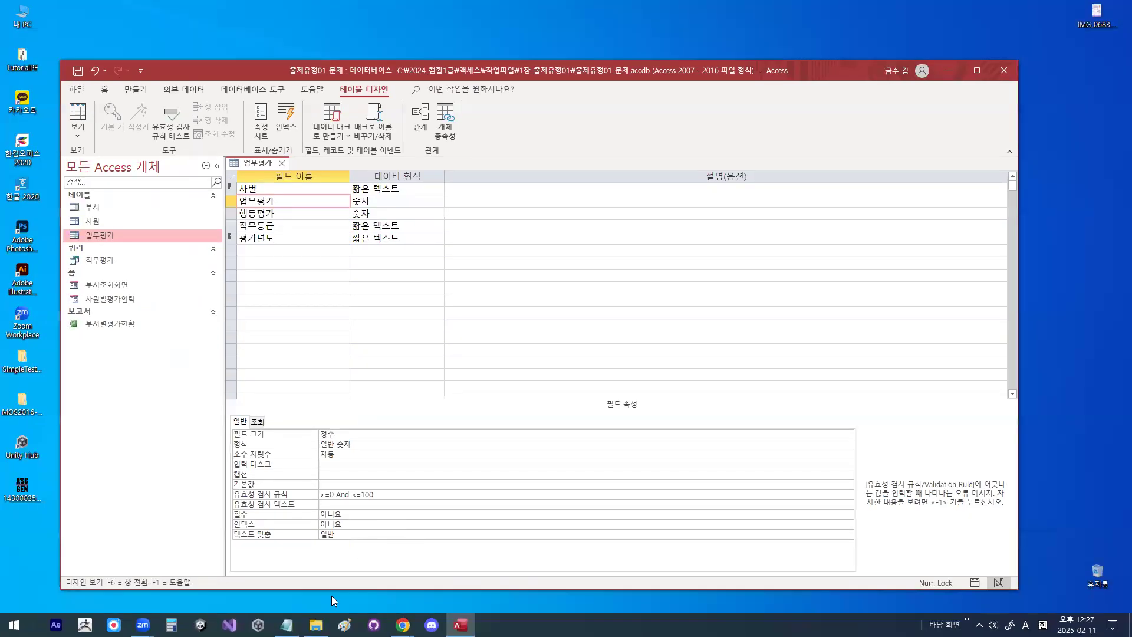
Step: Switch to the Notepad notes and highlight part of ">=0 AND <=100" and the alternative "BETWEEN 0 AND 100"
key(alt+Tab)
scroll(339, 277, down, 1)
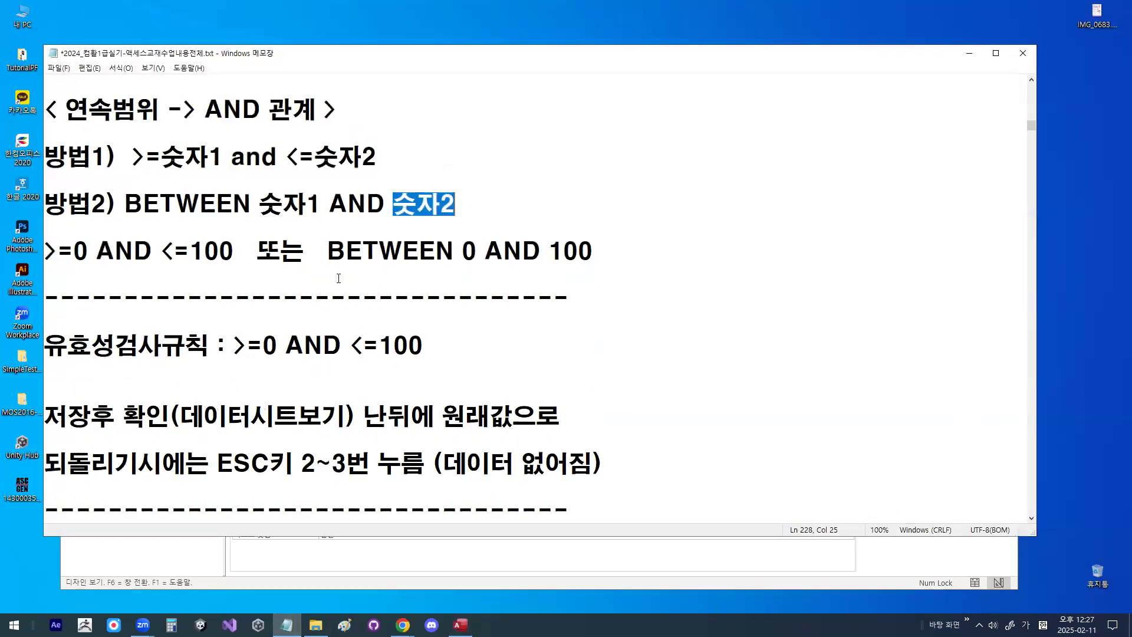
drag(51, 253, 175, 252)
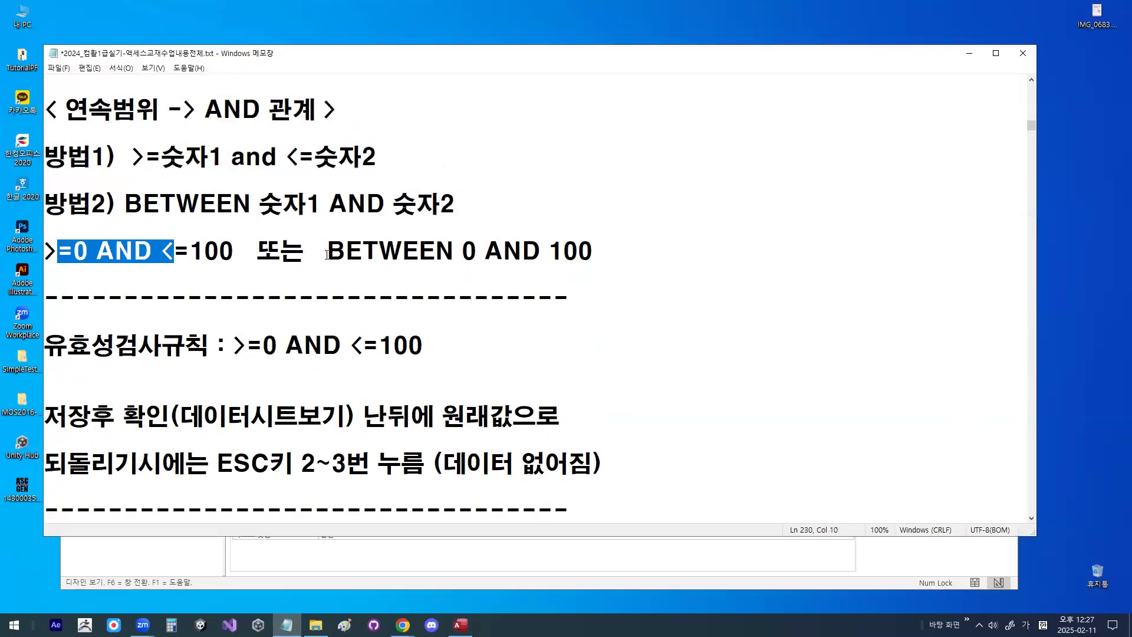
drag(326, 252, 589, 256)
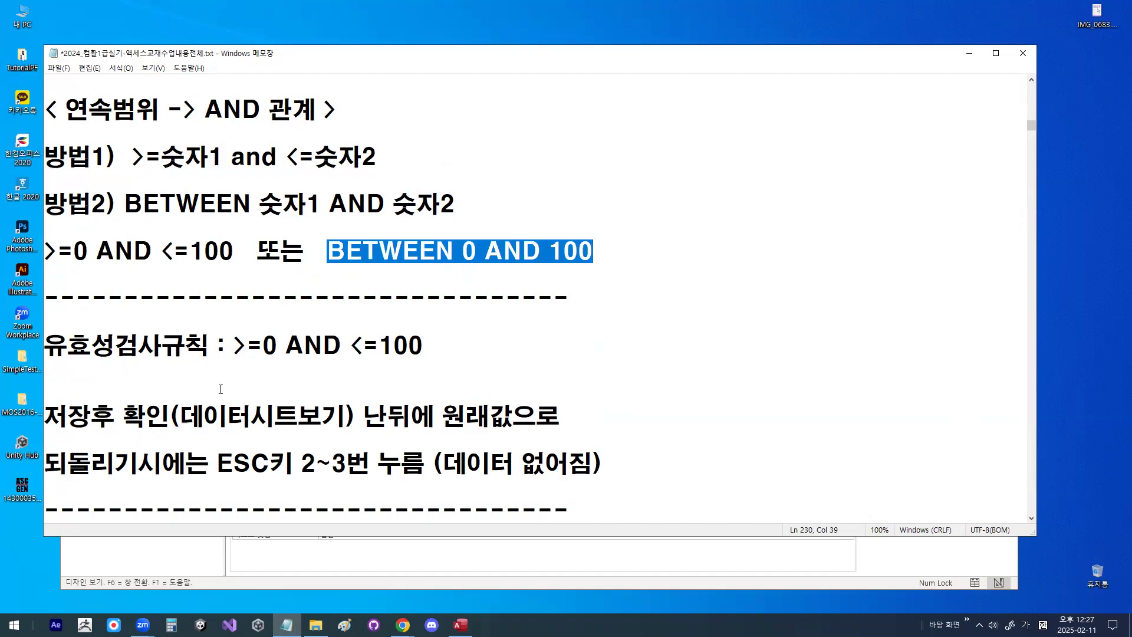
Step: Insert several blank lines below the 유효성검사규칙 line in the notes and highlight its ">=0 AND <=100" expression
click(45, 392)
key(Return)
key(Return)
key(Return)
key(Return)
key(Return)
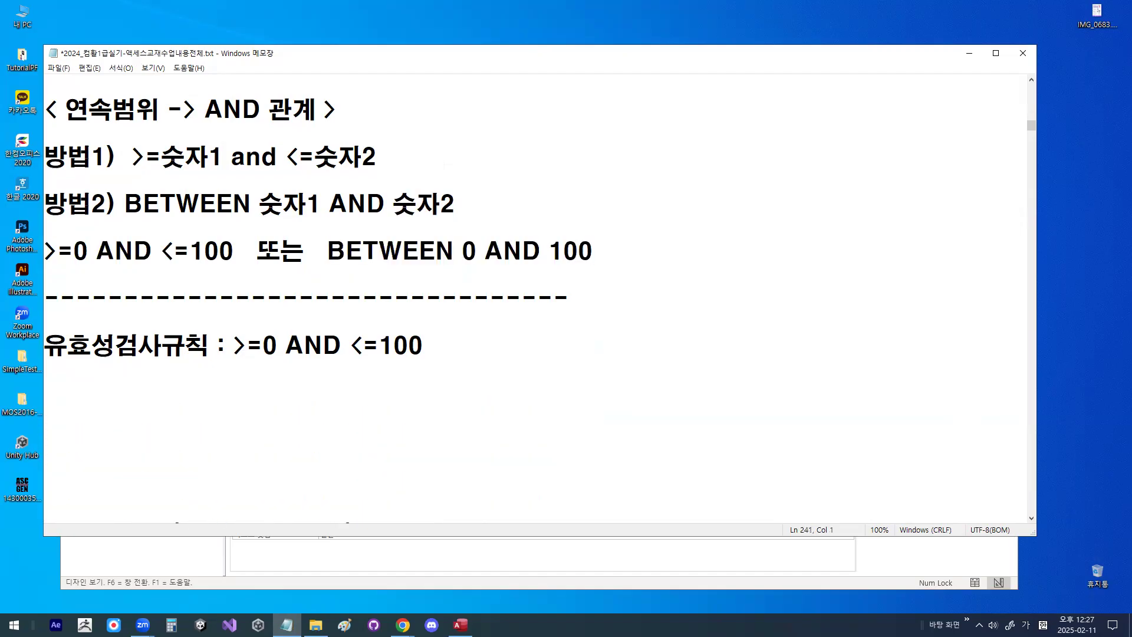
drag(234, 347, 432, 353)
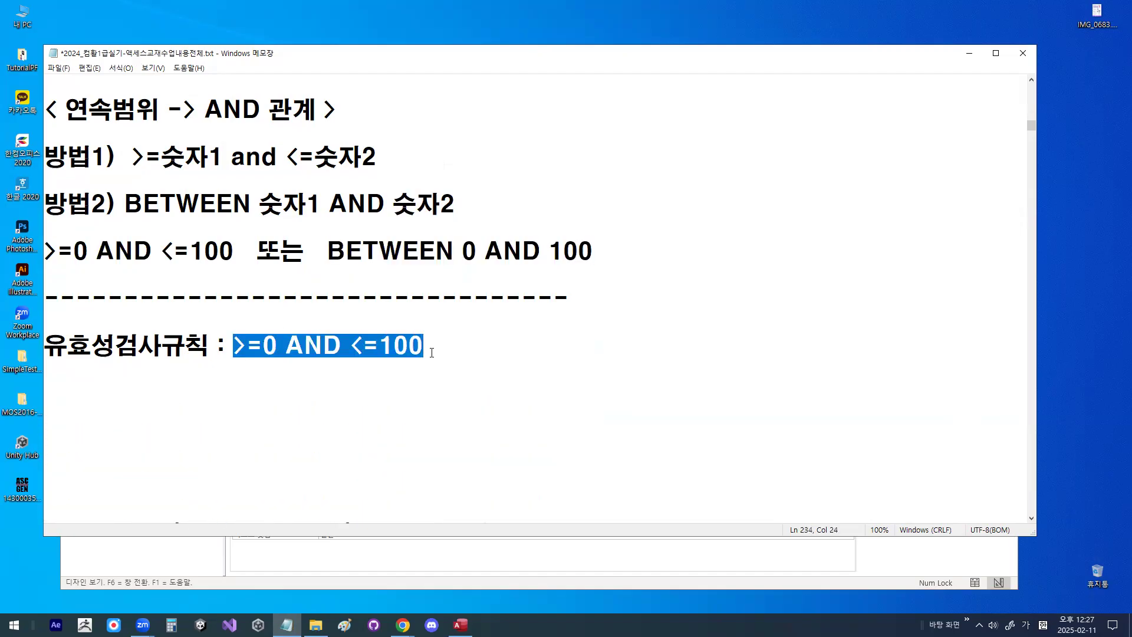
click(432, 353)
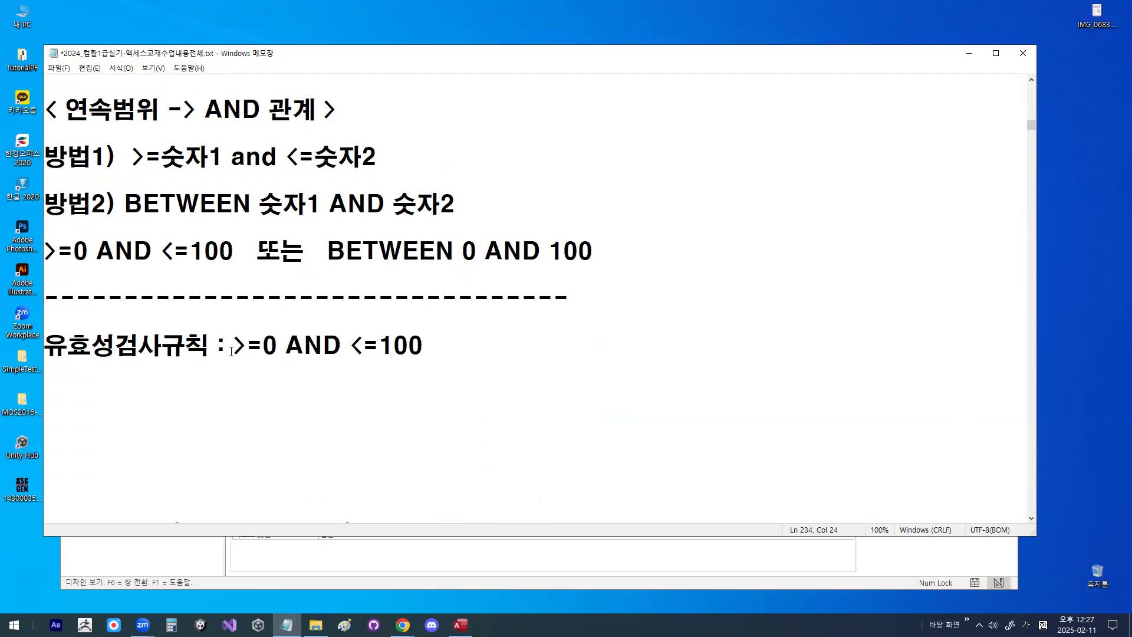
Step: Return to Access and copy the 업무평가 field's 유효성 검사 규칙 to the same property of the 행동평가 field
click(969, 53)
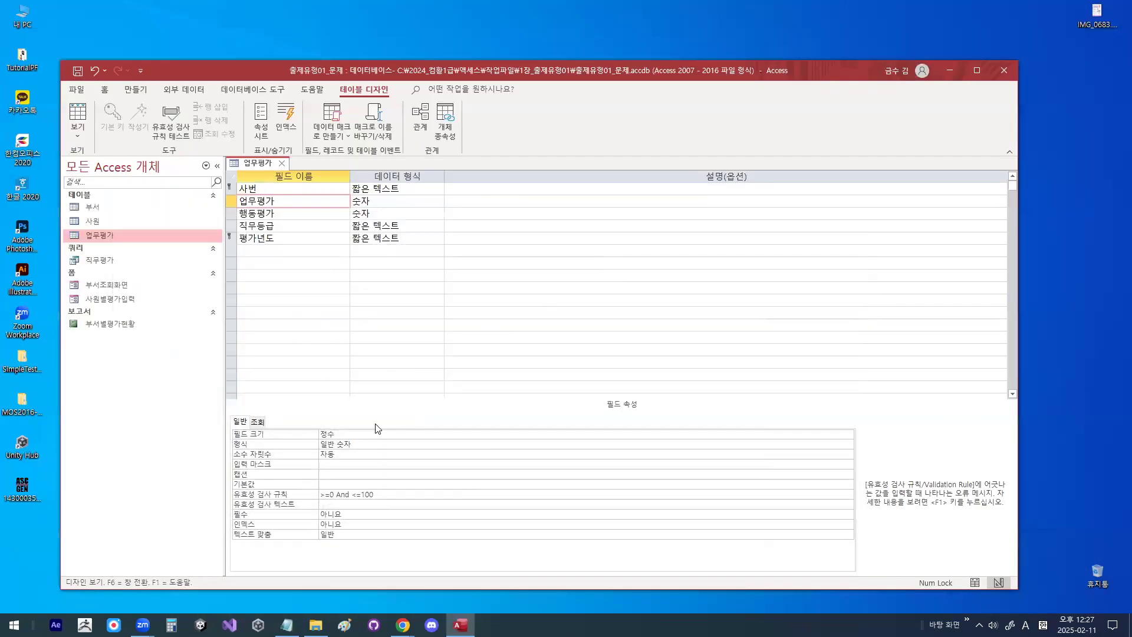
drag(385, 494, 308, 493)
key(ctrl+c)
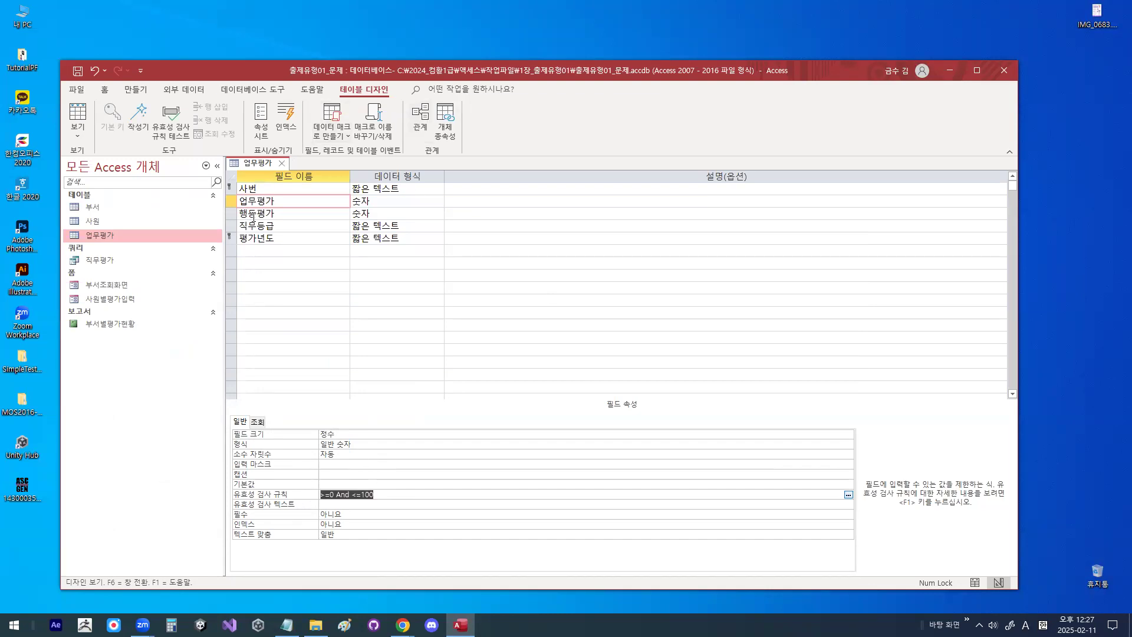
click(267, 210)
mouse_move(278, 214)
mouse_down()
mouse_move(272, 198)
mouse_move(274, 208)
mouse_up()
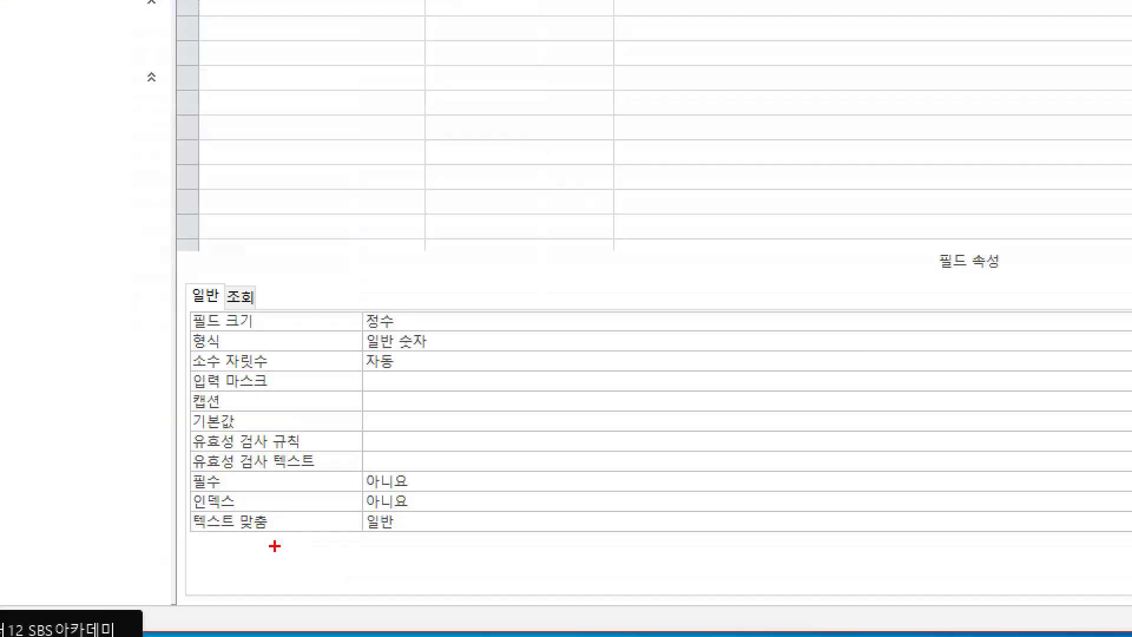
drag(184, 450, 288, 451)
drag(368, 434, 404, 392)
click(408, 442)
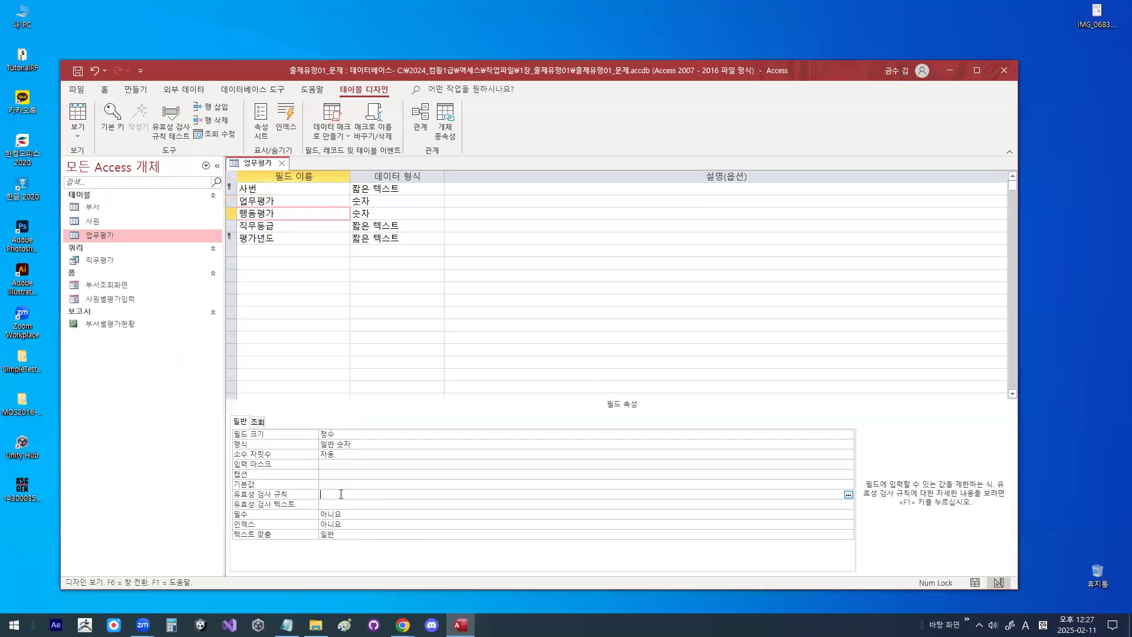
key(ctrl+v)
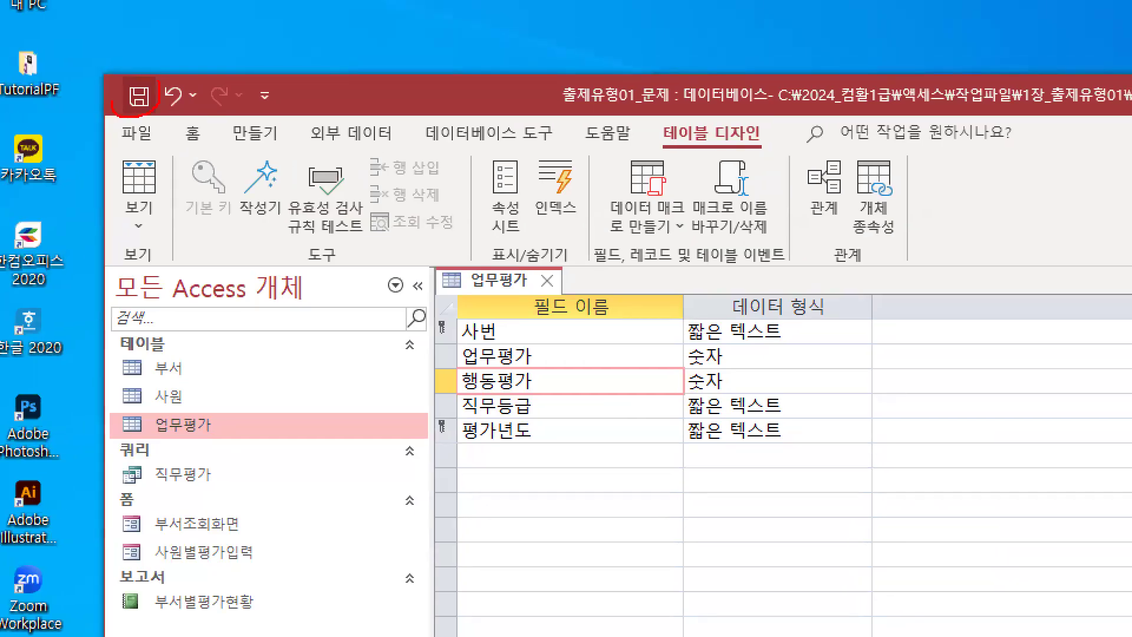
Step: Point out the save command and circle the >=0 And <=100 rule in the 유효성 검사 규칙 property with the pen
click(142, 95)
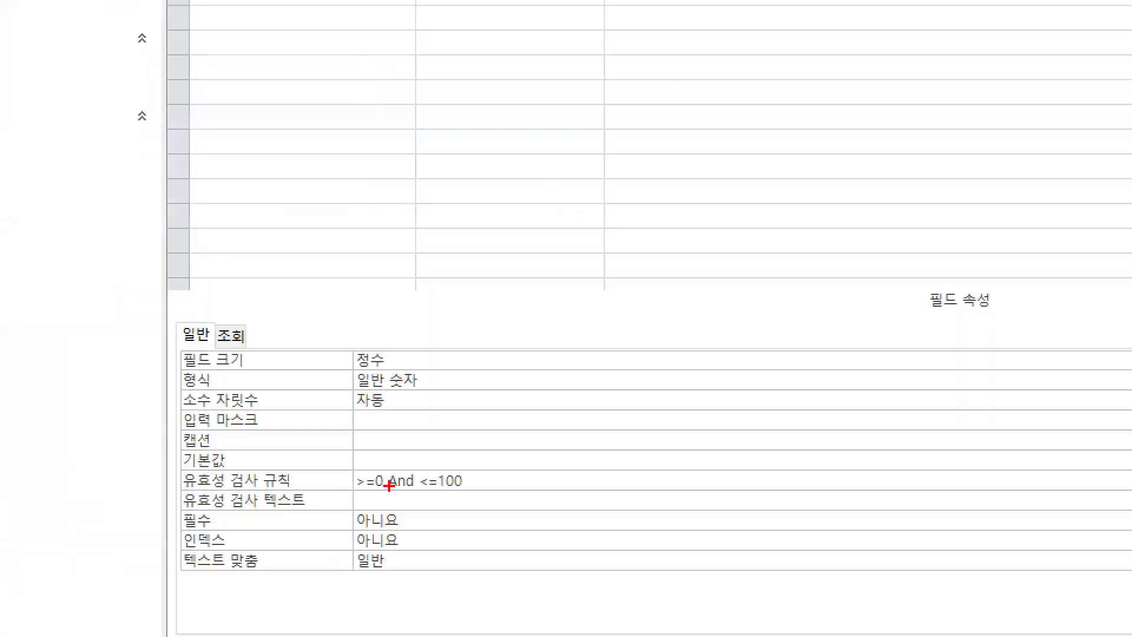
mouse_move(440, 493)
mouse_down()
mouse_move(445, 439)
mouse_move(447, 458)
mouse_up()
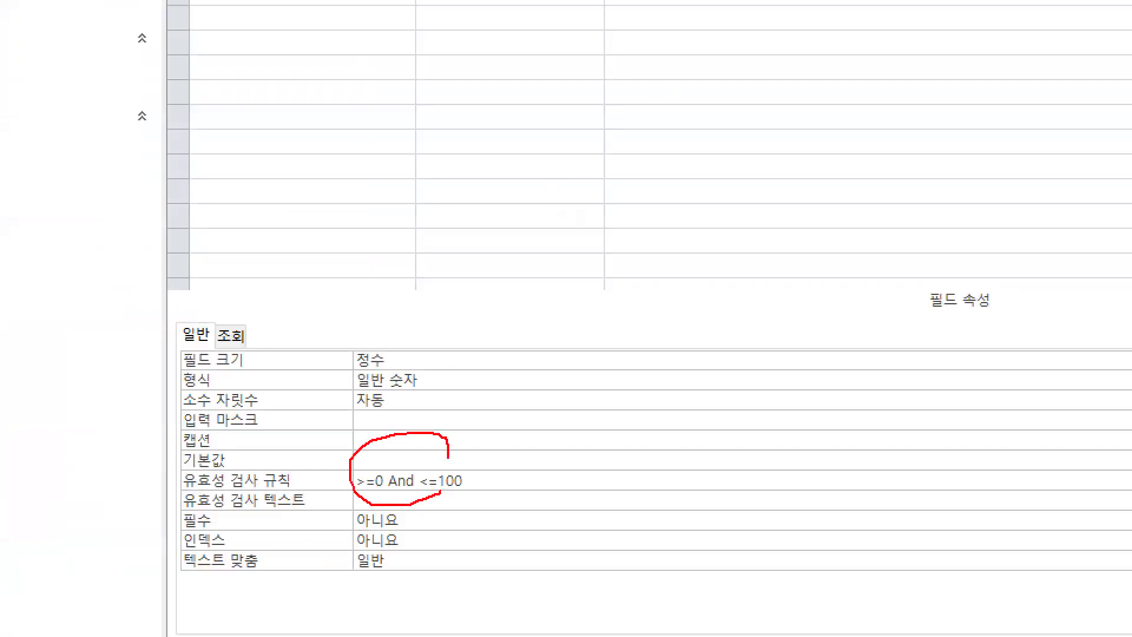
Step: Save the 업무평가 table design and agree to test the existing data against the new validation rule
click(72, 60)
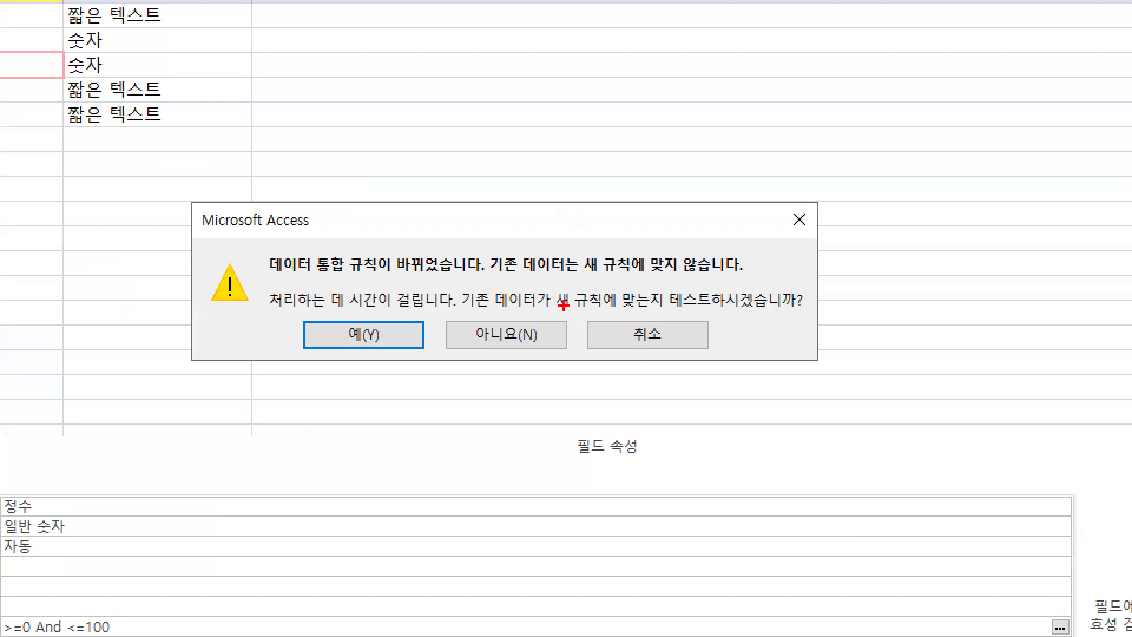
drag(463, 309, 525, 307)
mouse_move(715, 312)
mouse_down()
mouse_move(660, 279)
mouse_move(717, 294)
mouse_up()
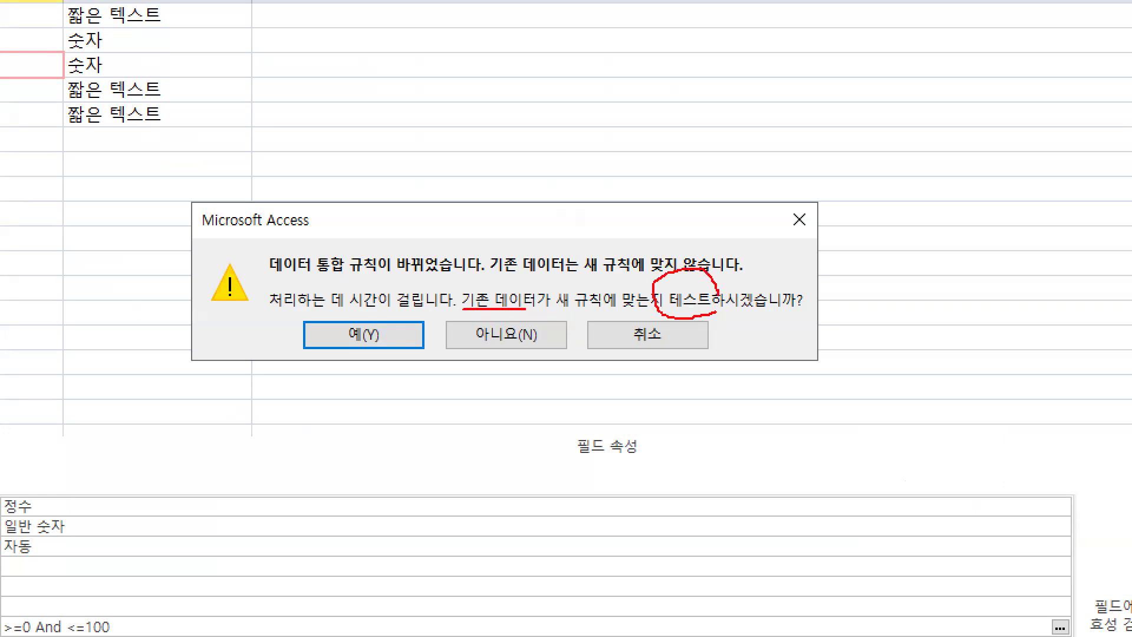
mouse_move(338, 298)
mouse_down()
mouse_move(350, 335)
mouse_move(418, 203)
mouse_up()
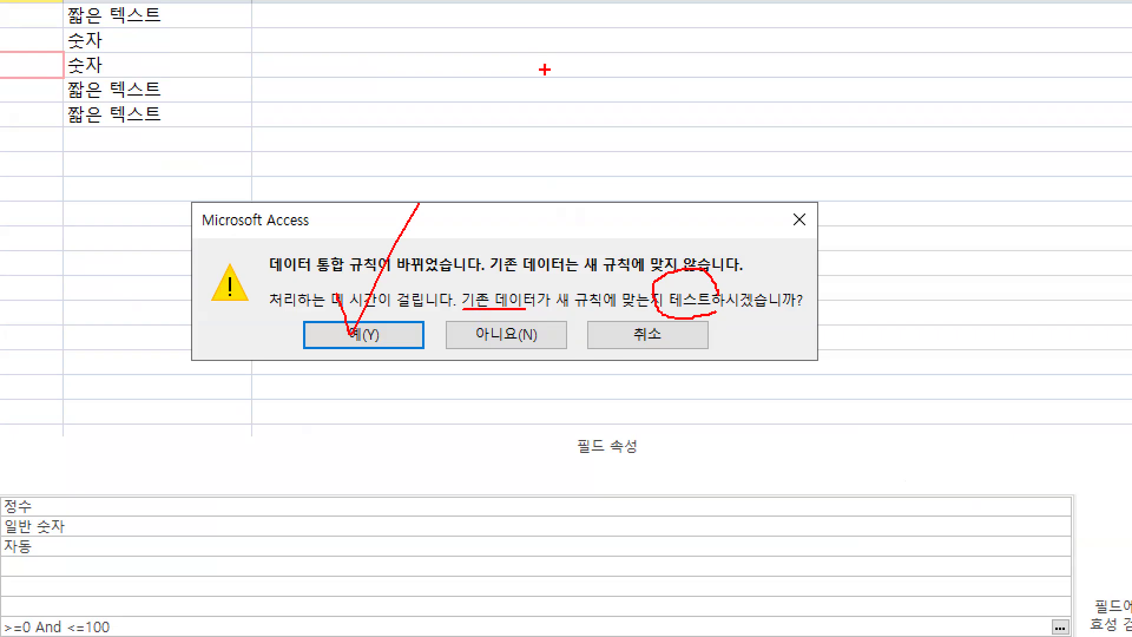
click(363, 334)
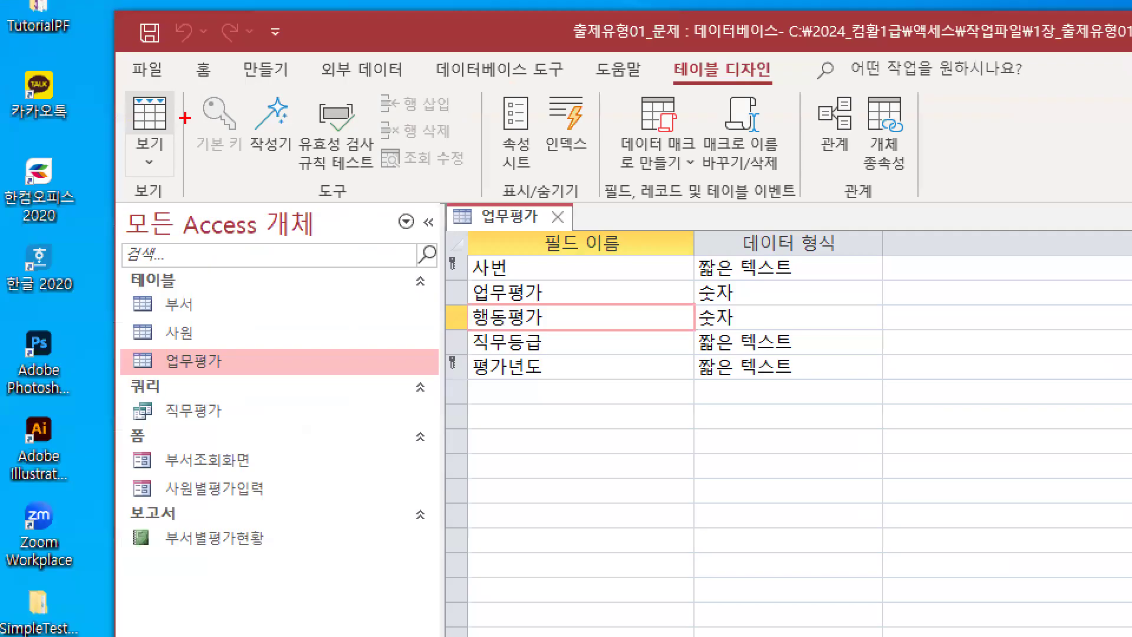
Step: Show the 업무평가 table in Datasheet view and go down to the empty new-record row
mouse_move(184, 118)
mouse_down()
mouse_move(118, 130)
mouse_move(187, 109)
mouse_up()
click(149, 115)
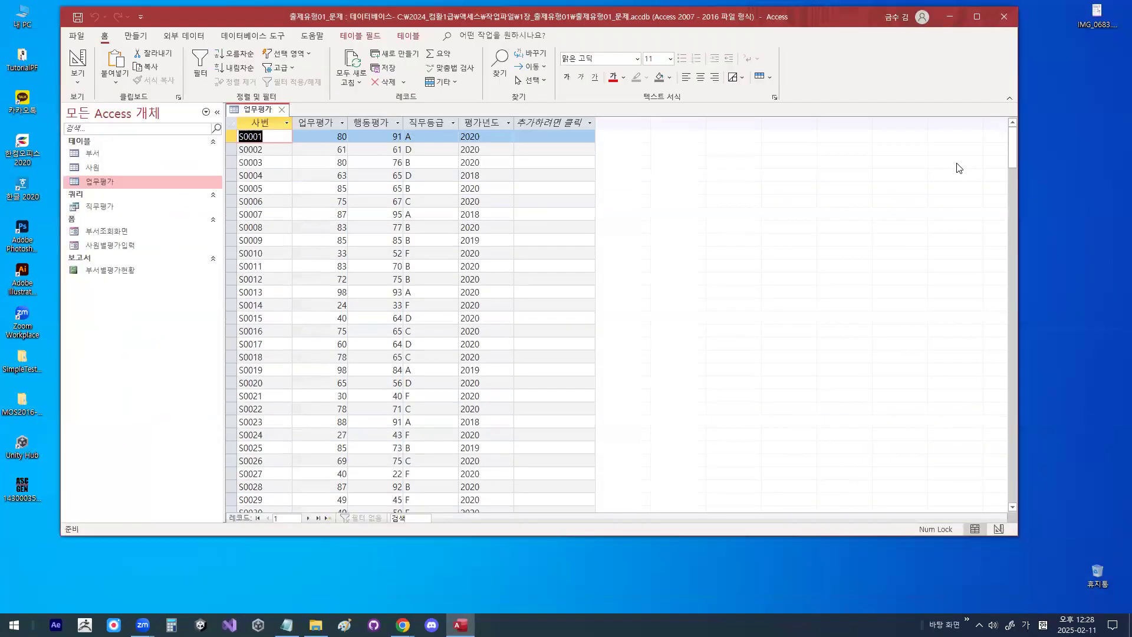
click(1012, 219)
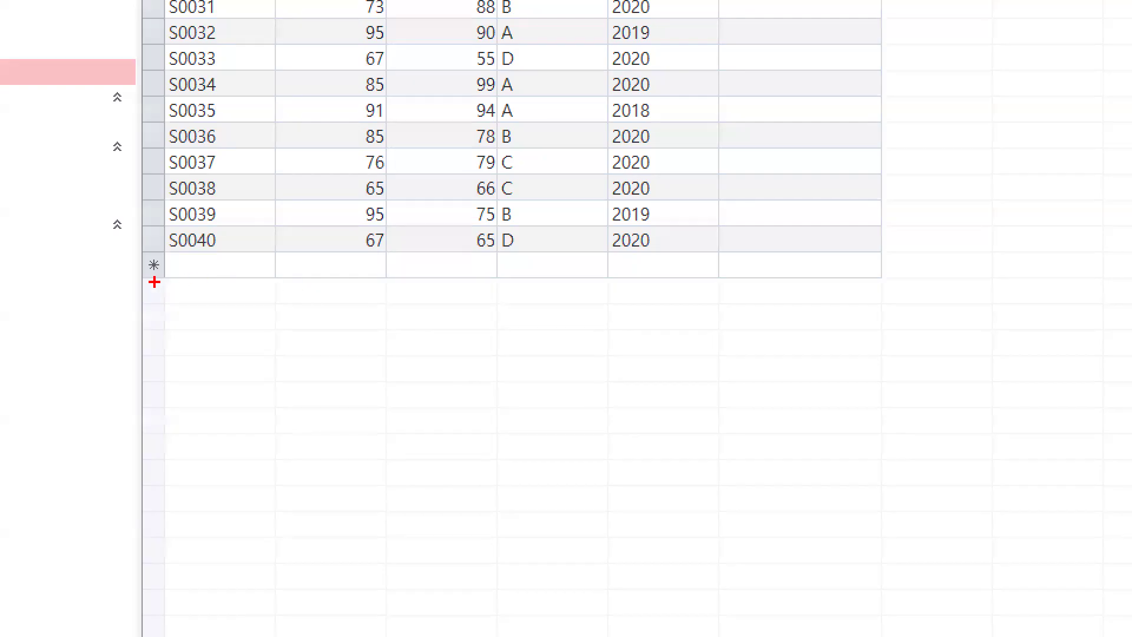
drag(232, 287, 563, 287)
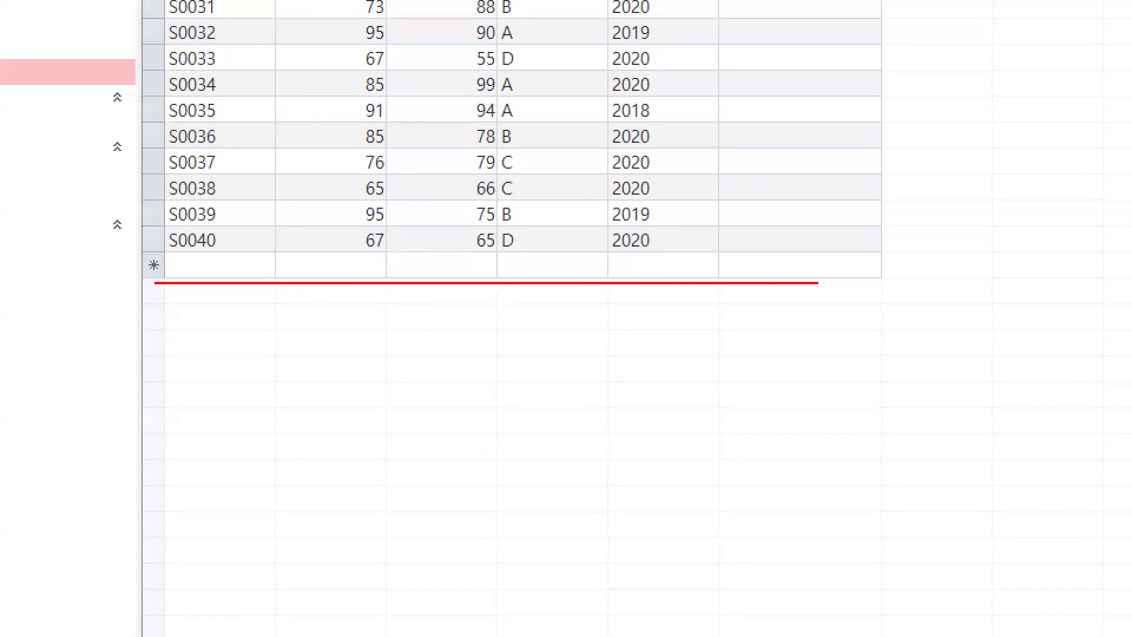
key(Escape)
Step: Enter 100 in the 업무평가 field of the new record to test the rule's upper limit
click(323, 282)
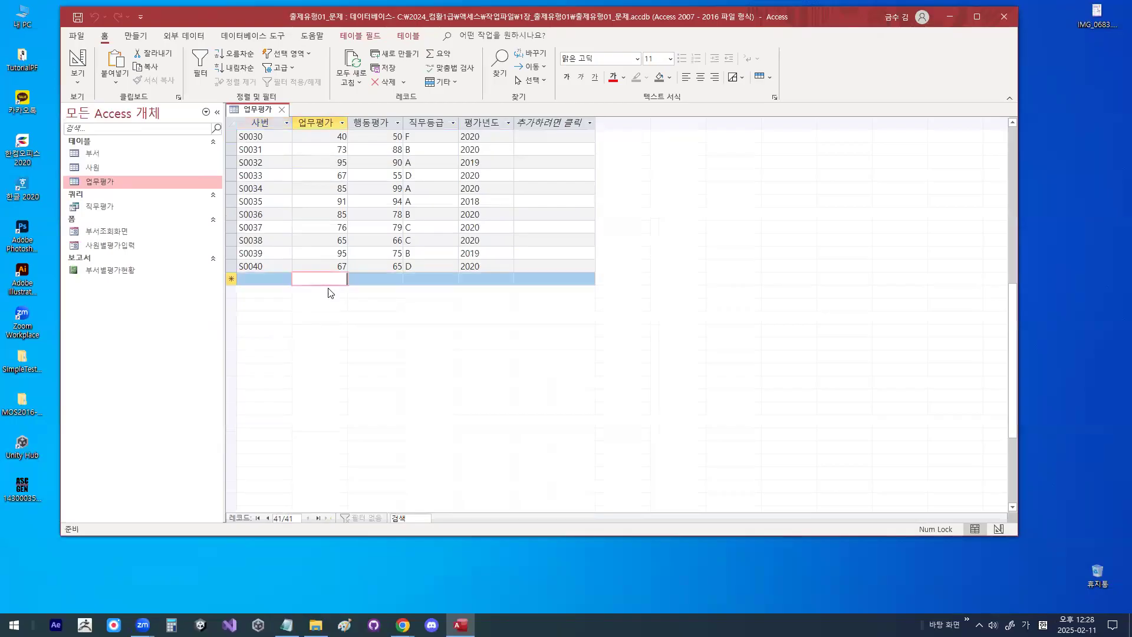
mouse_move(341, 281)
mouse_down()
mouse_move(326, 279)
mouse_move(345, 277)
mouse_up()
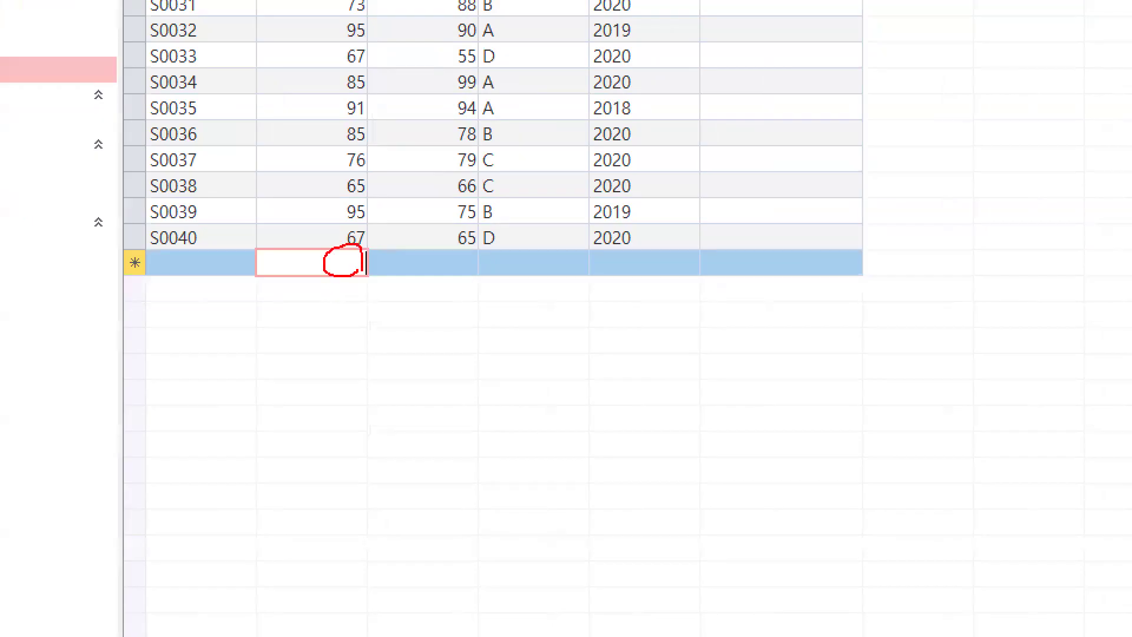
key(Escape)
text(100)
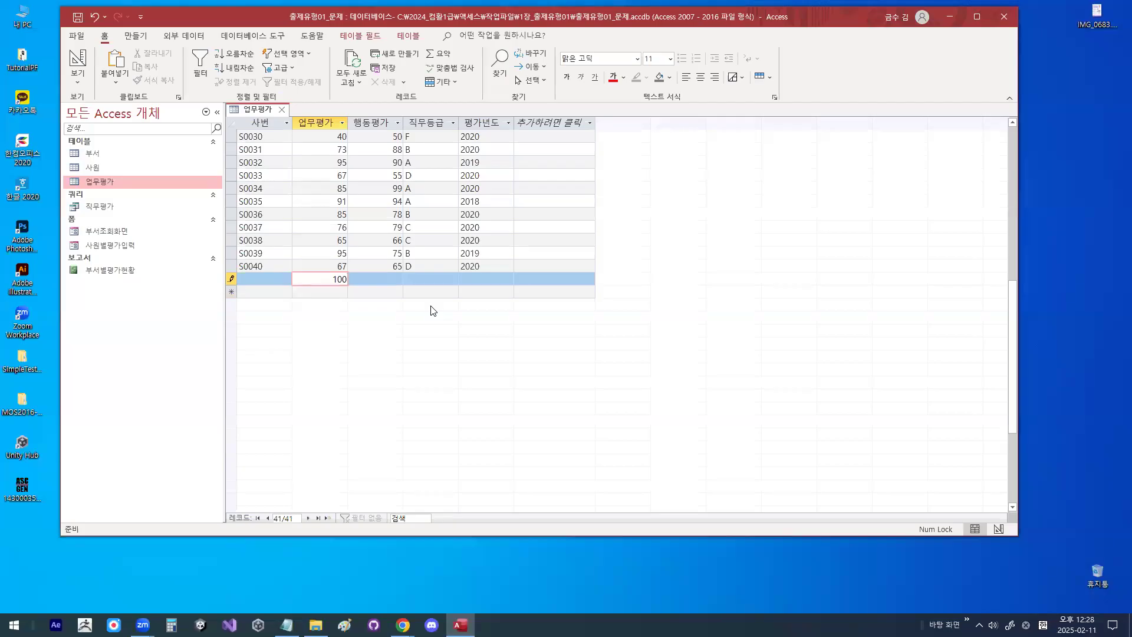
key(Tab)
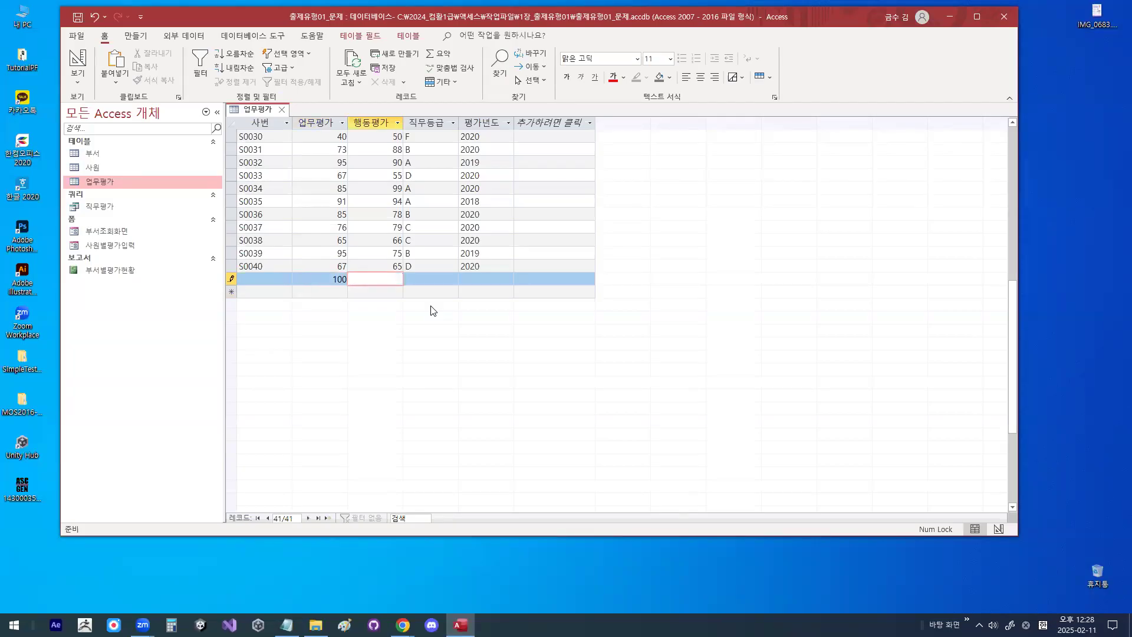
Step: Try to change the new record's 업무평가 value to 101, and dismiss the validation message
key(shift+Tab)
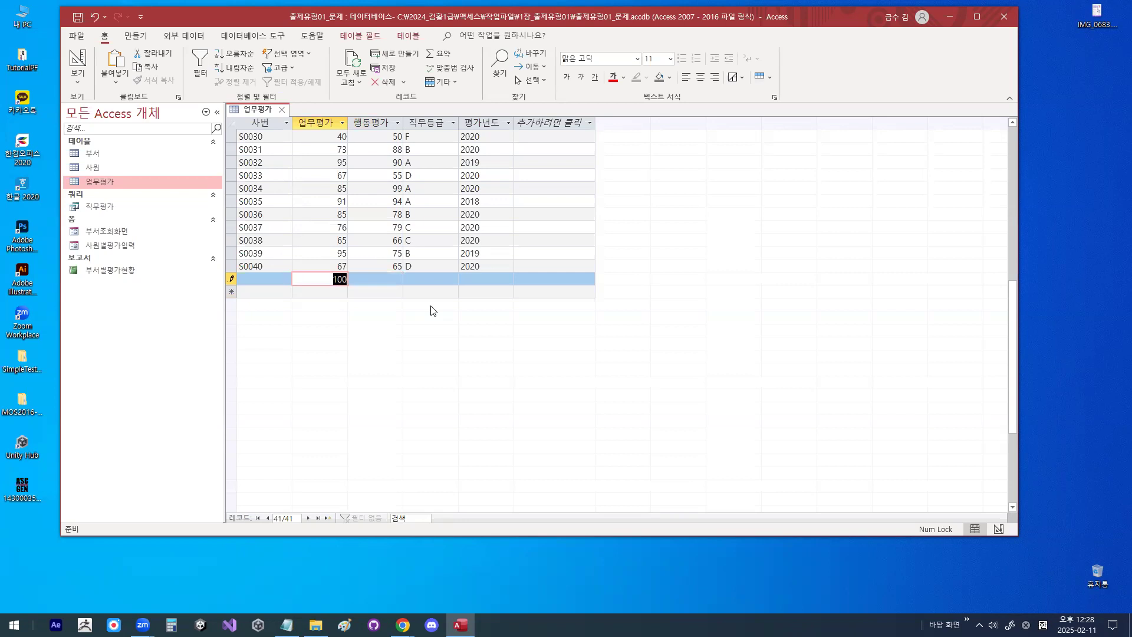
text(101)
key(Tab)
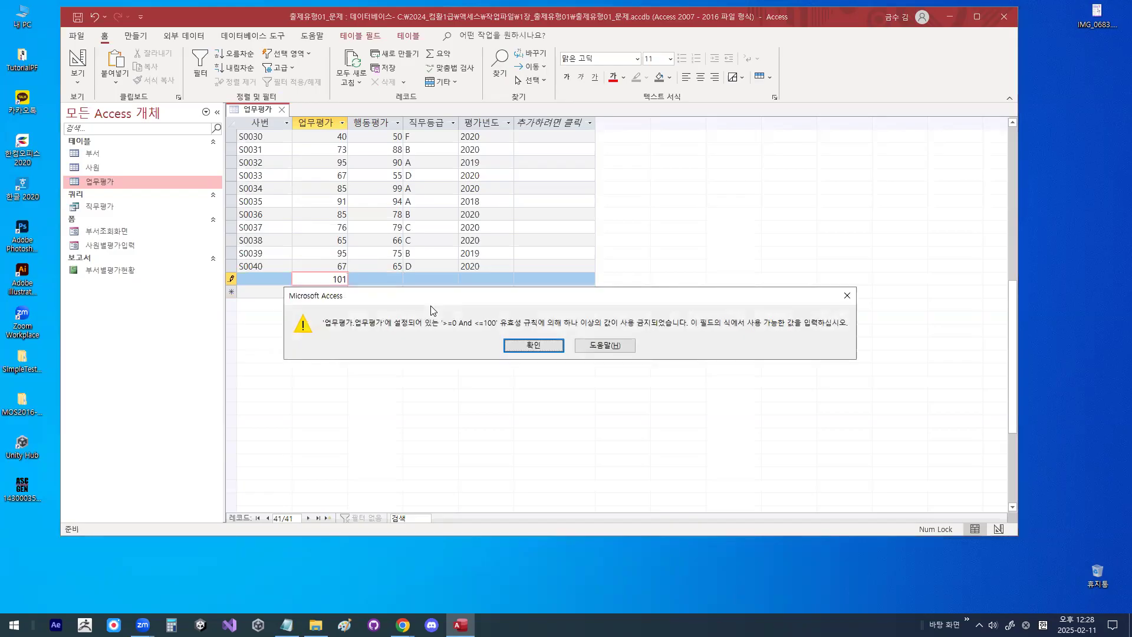
key(ctrl+1)
click(487, 355)
mouse_move(537, 294)
mouse_down()
mouse_move(497, 313)
mouse_move(503, 269)
mouse_move(504, 285)
mouse_up()
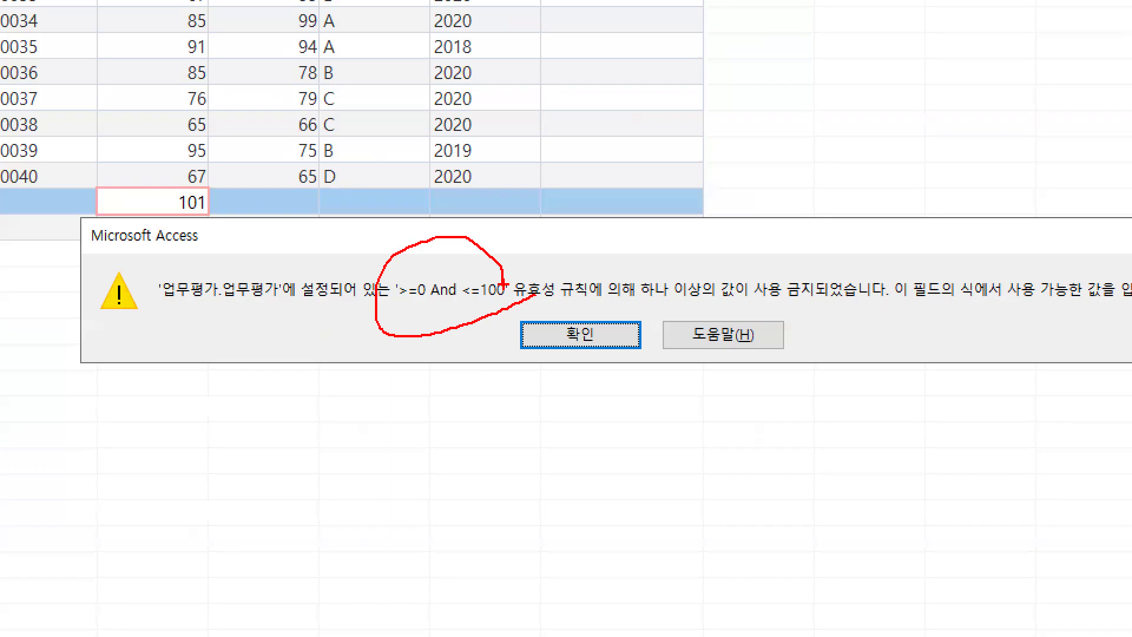
key(Escape)
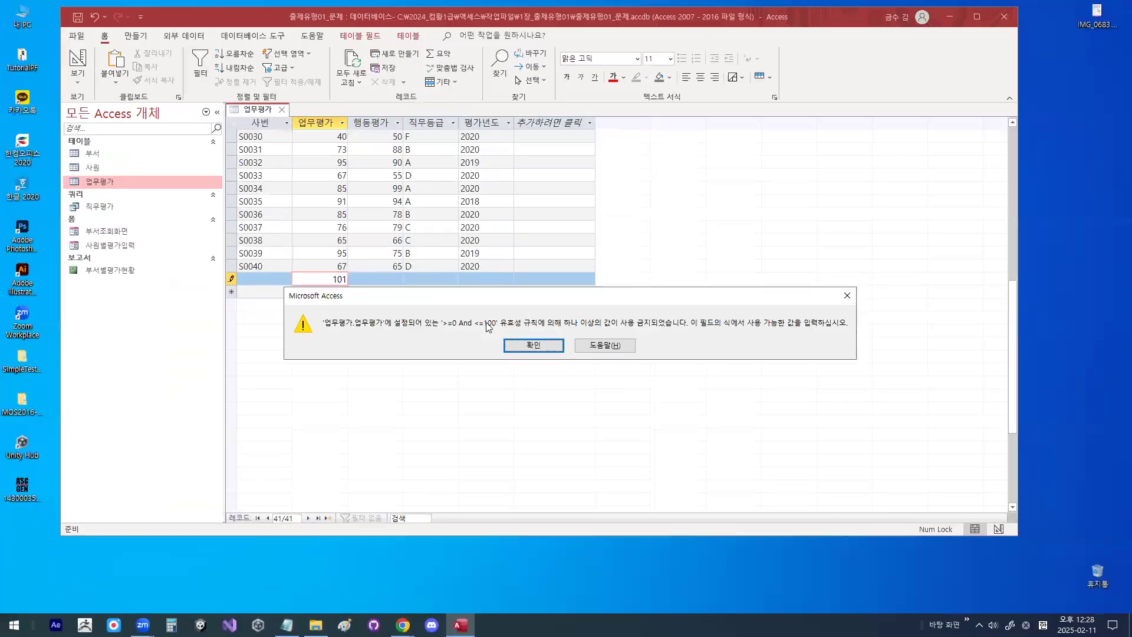
click(532, 346)
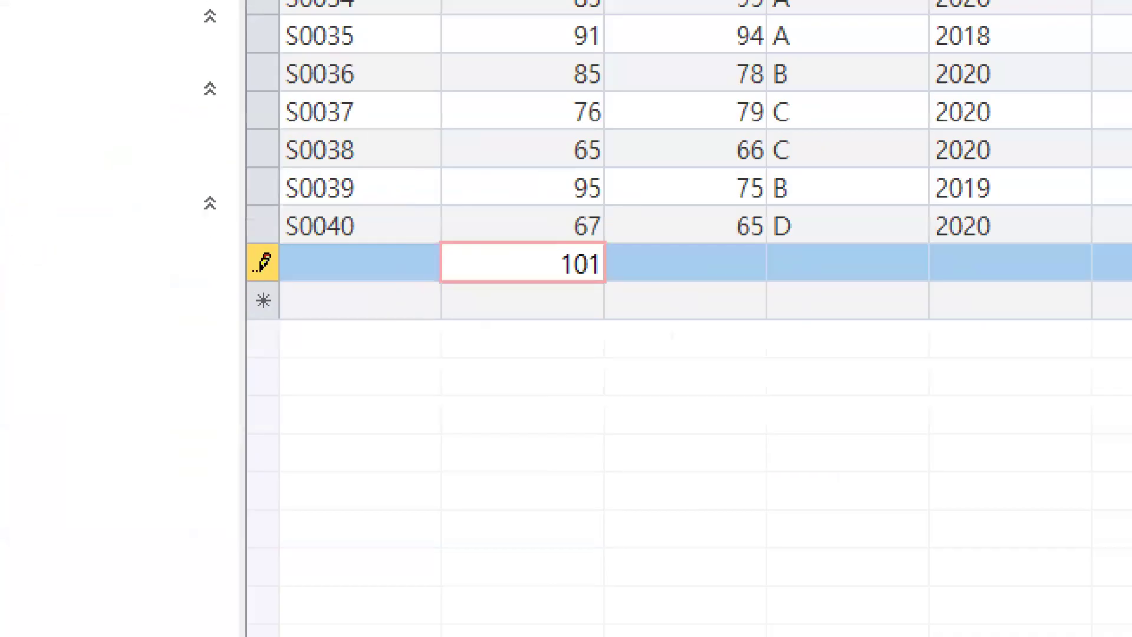
Step: Discard the unsaved test entry in the new record of the 업무평가 table
mouse_move(287, 257)
mouse_down()
mouse_move(276, 277)
mouse_move(240, 244)
mouse_move(282, 243)
mouse_up()
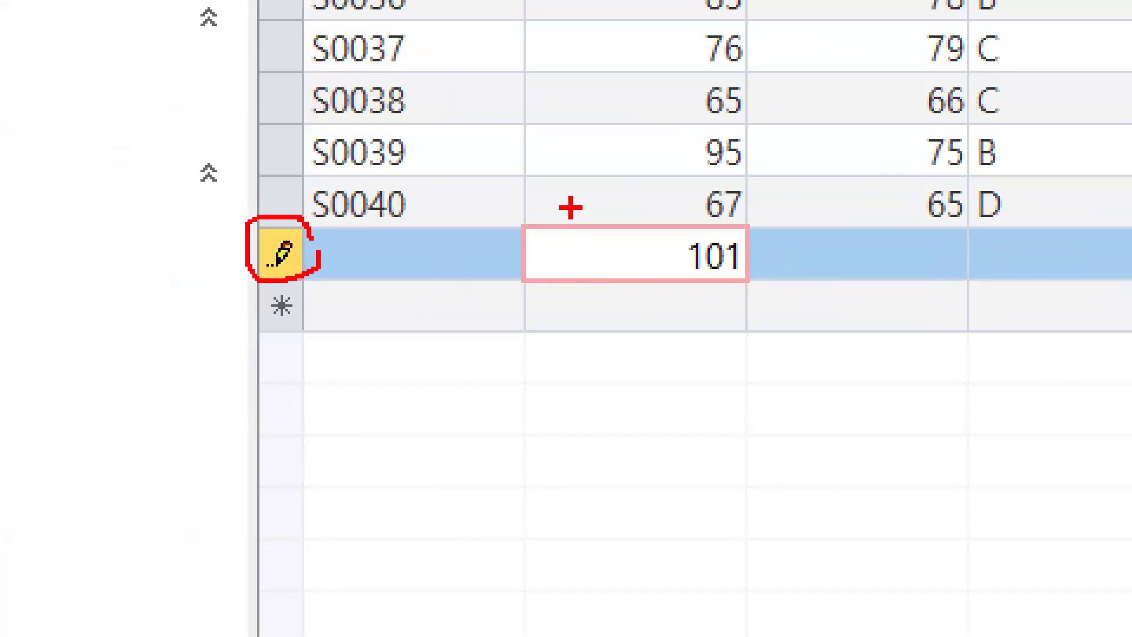
drag(572, 207, 665, 134)
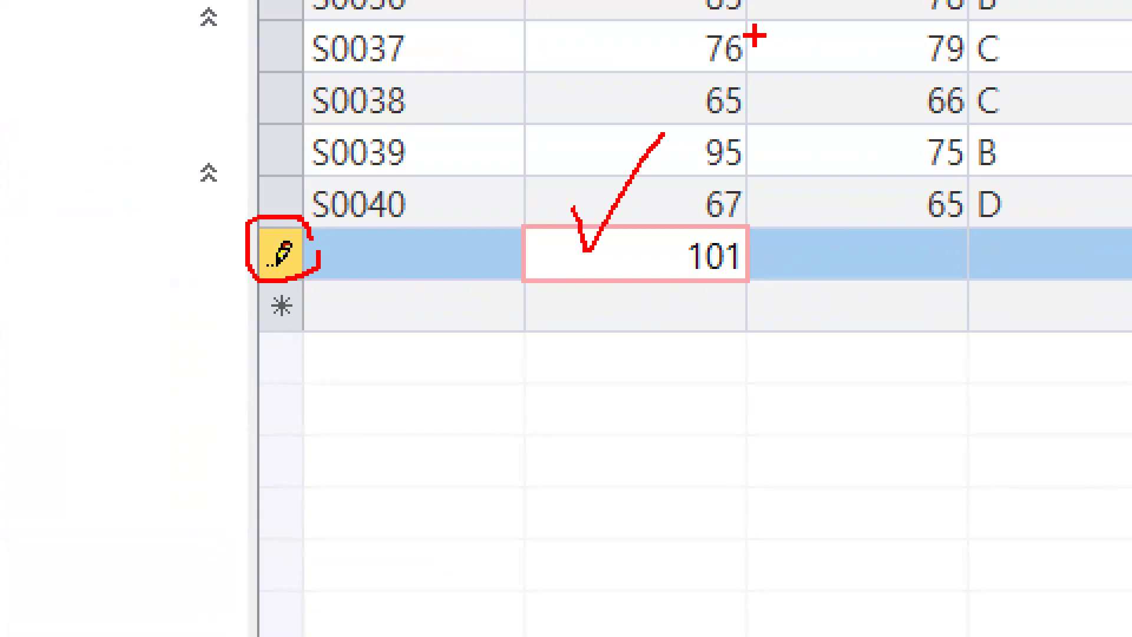
key(Escape)
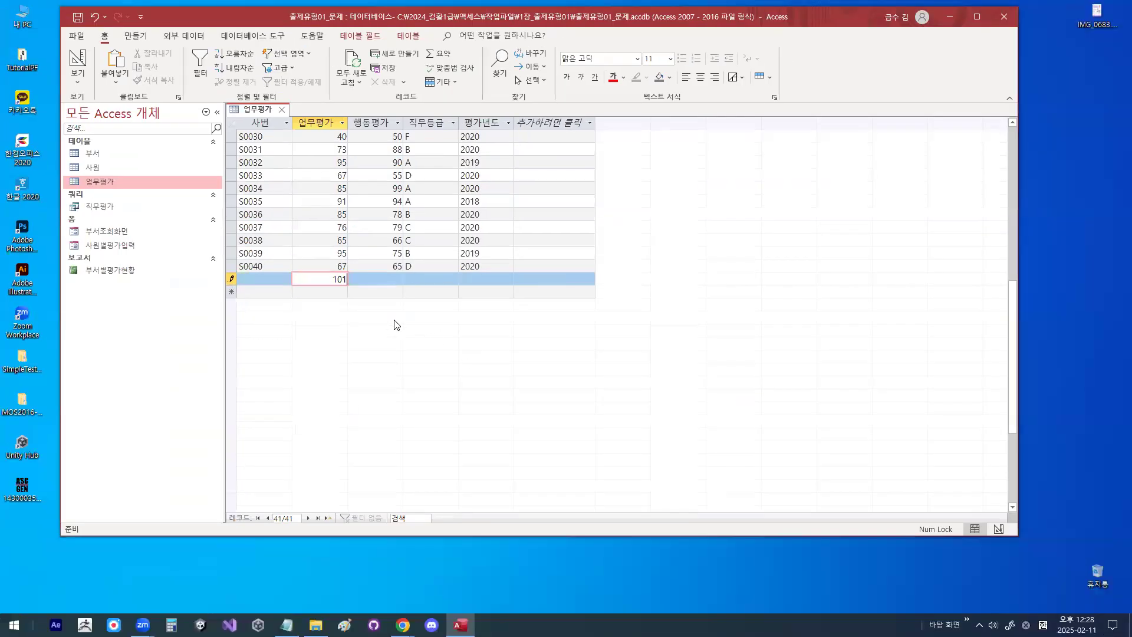
key(Escape)
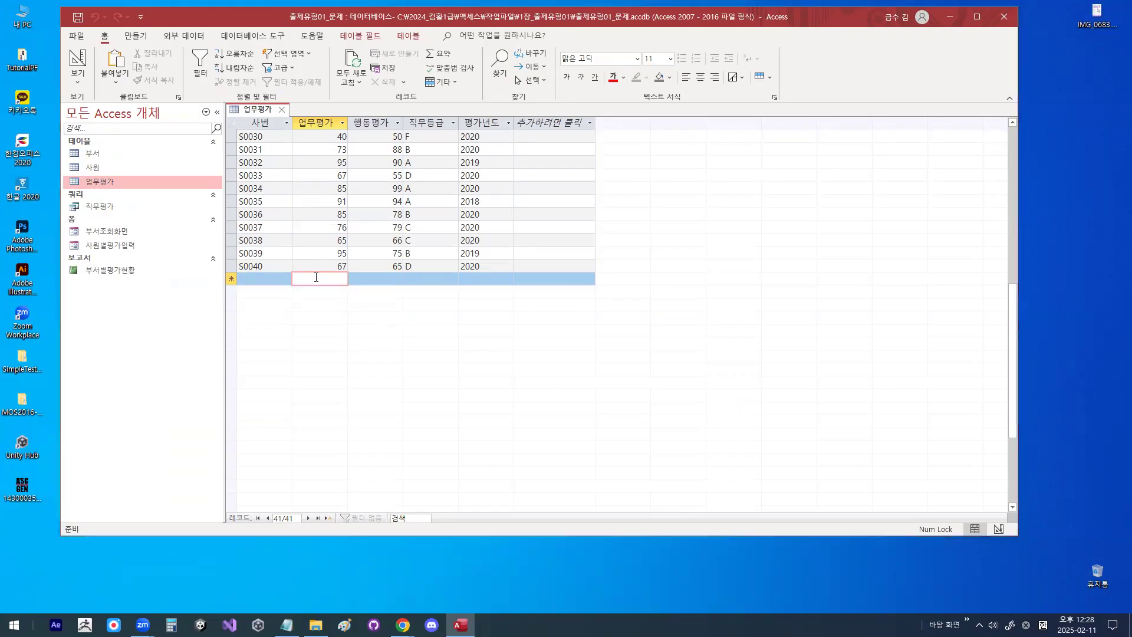
key(ctrl+1)
drag(328, 289, 386, 267)
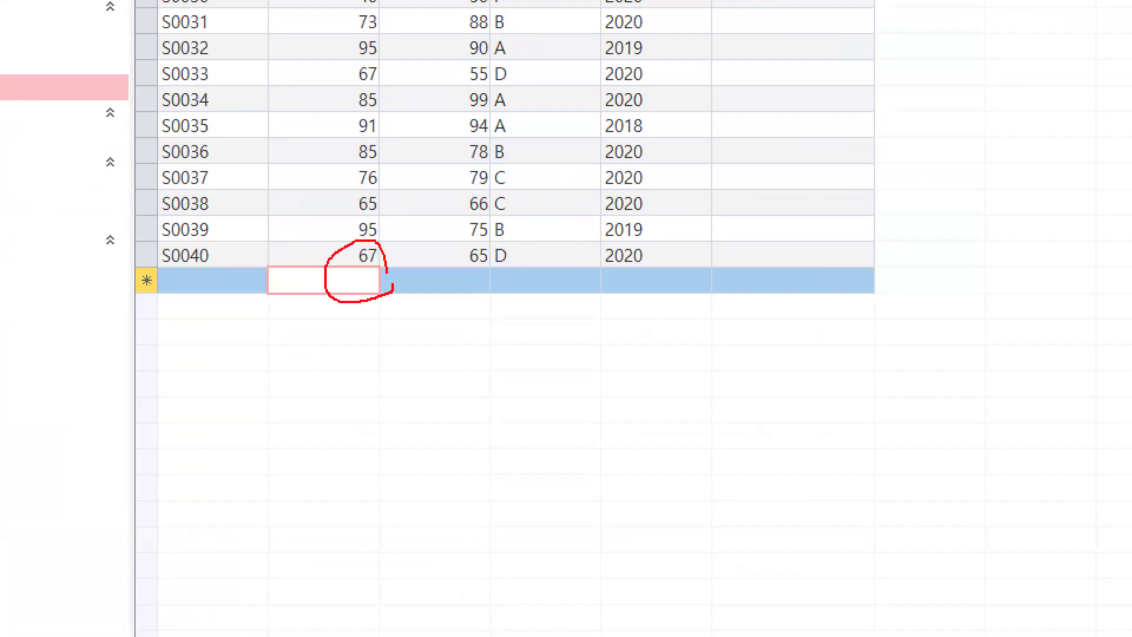
key(Escape)
Step: Return the 업무평가 table to Design view and select the 직무등급 field
key(ctrl+1)
mouse_move(175, 102)
mouse_down()
mouse_move(121, 146)
mouse_move(127, 79)
mouse_move(168, 106)
mouse_up()
key(Escape)
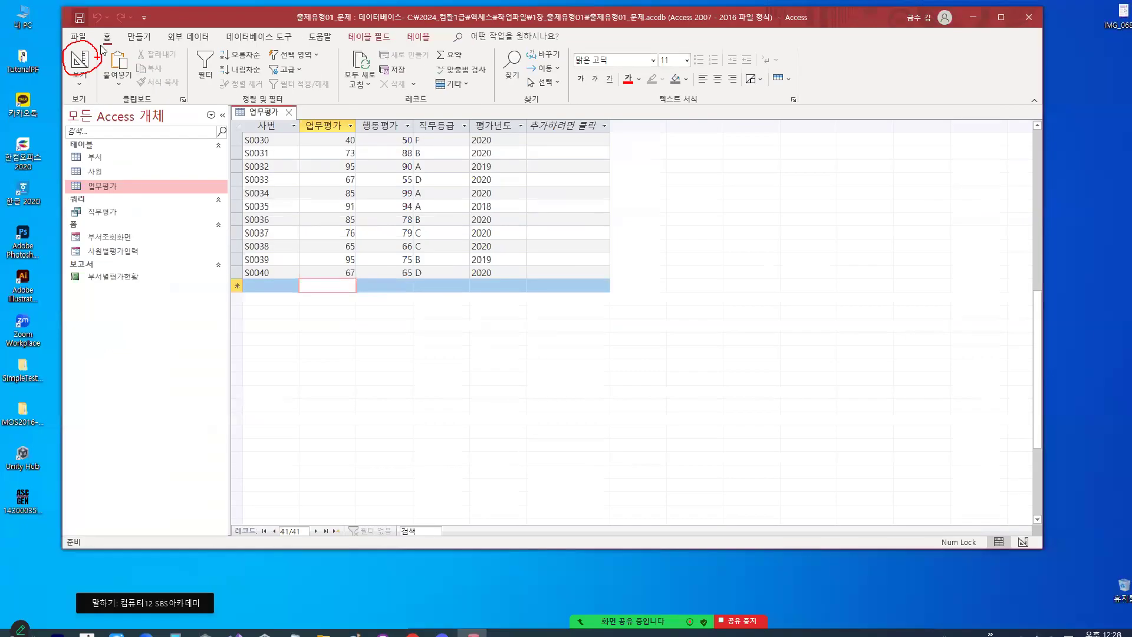
click(130, 121)
key(ctrl+1)
mouse_move(273, 154)
mouse_down()
mouse_move(269, 164)
mouse_move(243, 142)
mouse_move(271, 154)
mouse_up()
mouse_move(332, 172)
mouse_down()
mouse_move(357, 175)
mouse_move(362, 190)
mouse_move(334, 211)
mouse_up()
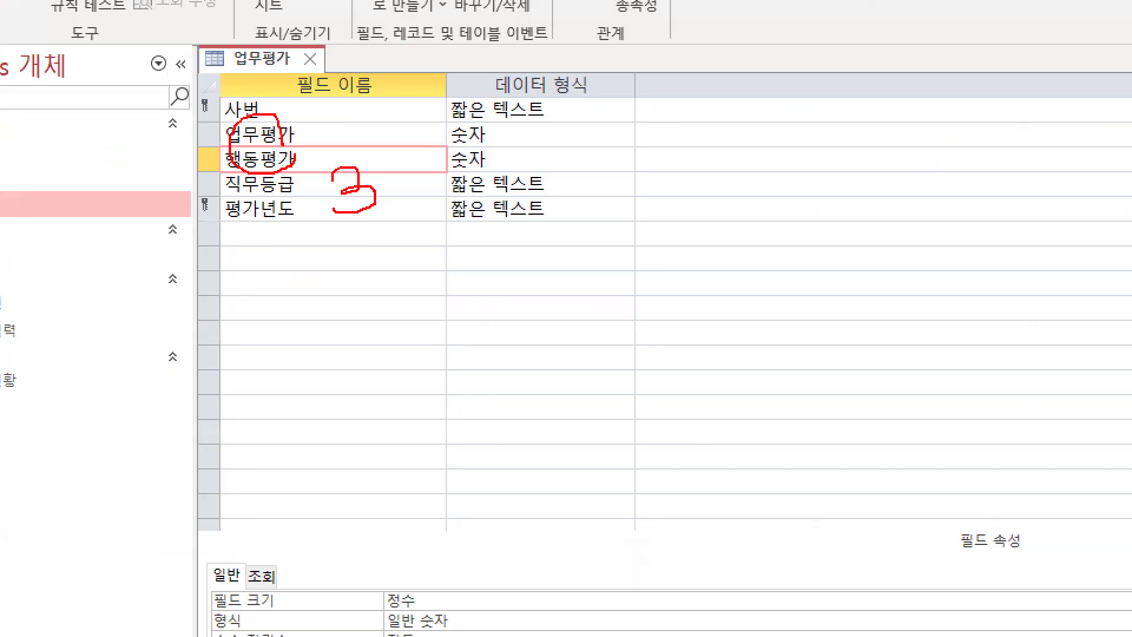
key(Escape)
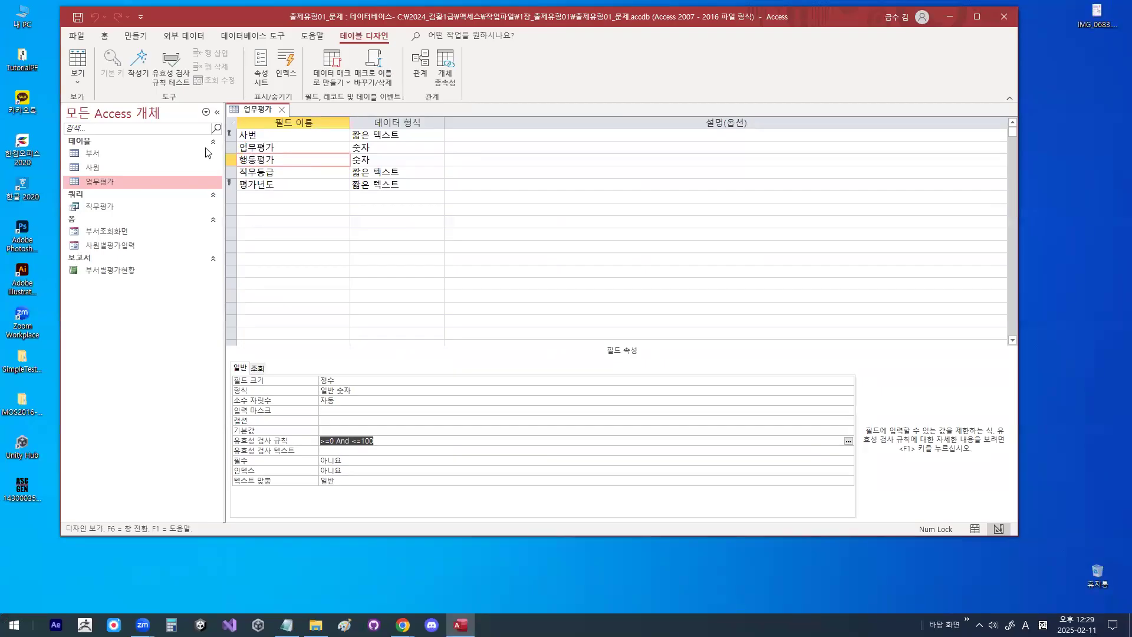
click(278, 171)
key(ctrl+1)
mouse_move(277, 172)
mouse_down()
mouse_move(258, 181)
mouse_move(237, 164)
mouse_move(277, 173)
mouse_up()
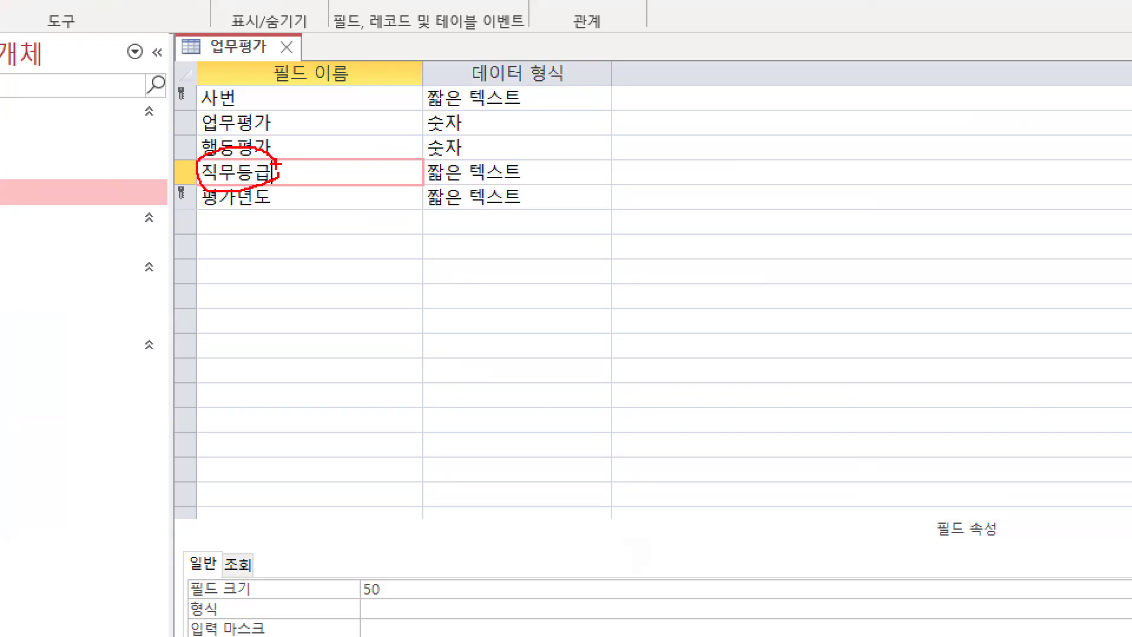
key(Escape)
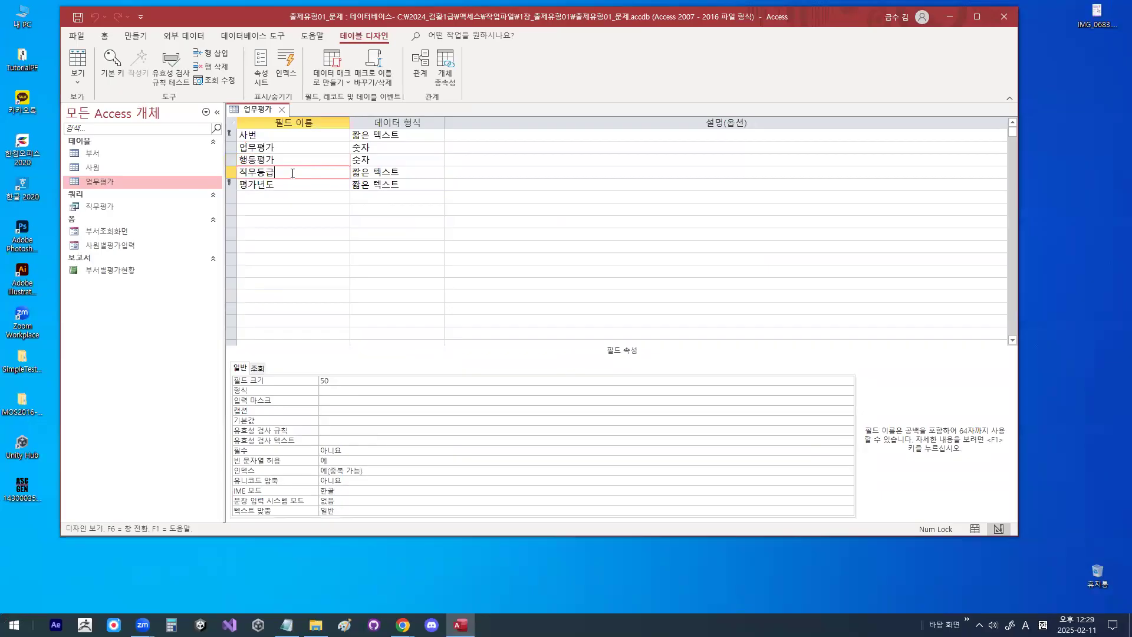
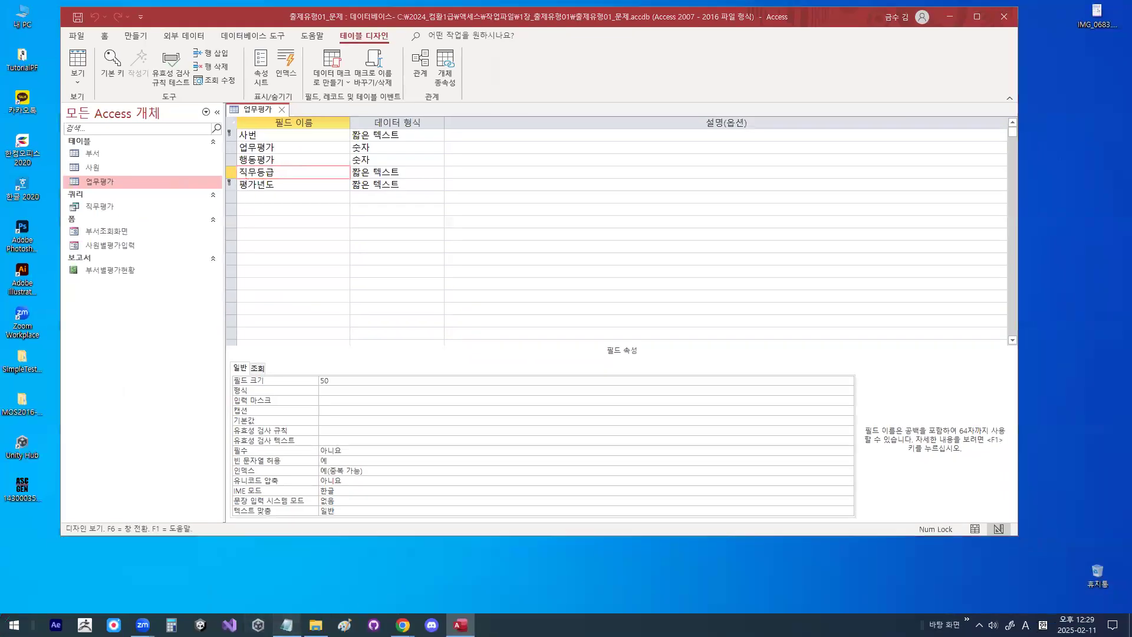
Step: Switch to the lecture notes in Notepad and go down to the item 3 validation rule section
click(287, 625)
click(219, 390)
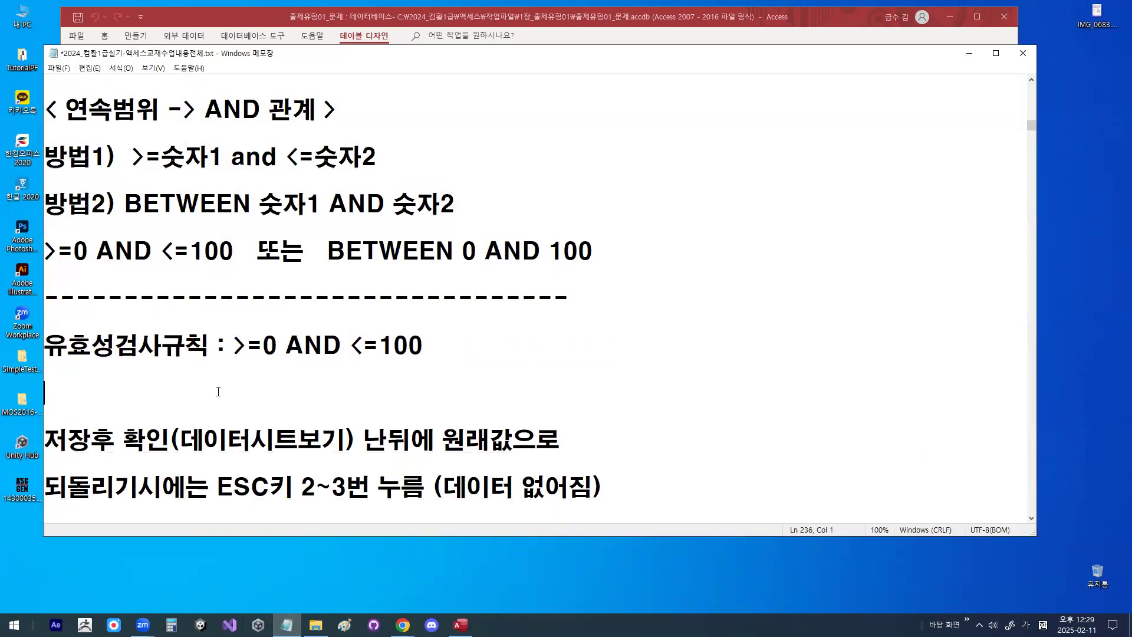
key(Down)
key(Down)
key(Down)
key(Down)
key(Down)
key(Down)
key(Down)
key(Down)
key(Down)
key(Down)
key(Down)
key(Down)
key(Down)
key(Down)
key(Down)
key(Down)
key(Down)
key(Down)
key(Down)
key(Down)
key(Down)
key(Down)
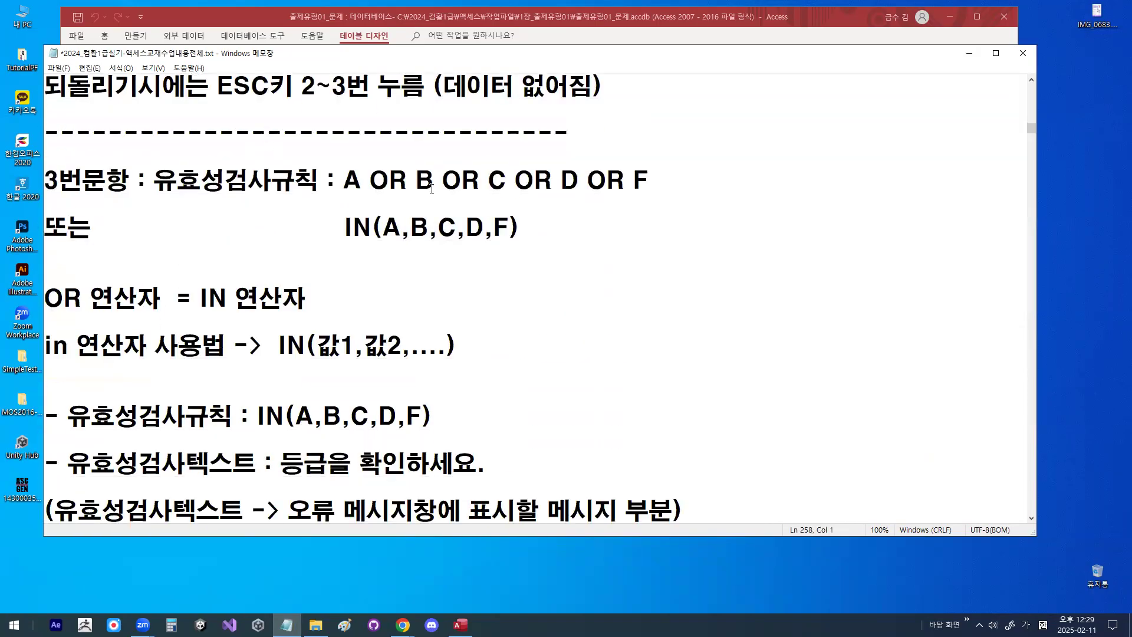
Step: Read the note in Notepad that compares the OR operator with the IN operator
key(ctrl+alt+g)
drag(199, 313, 226, 313)
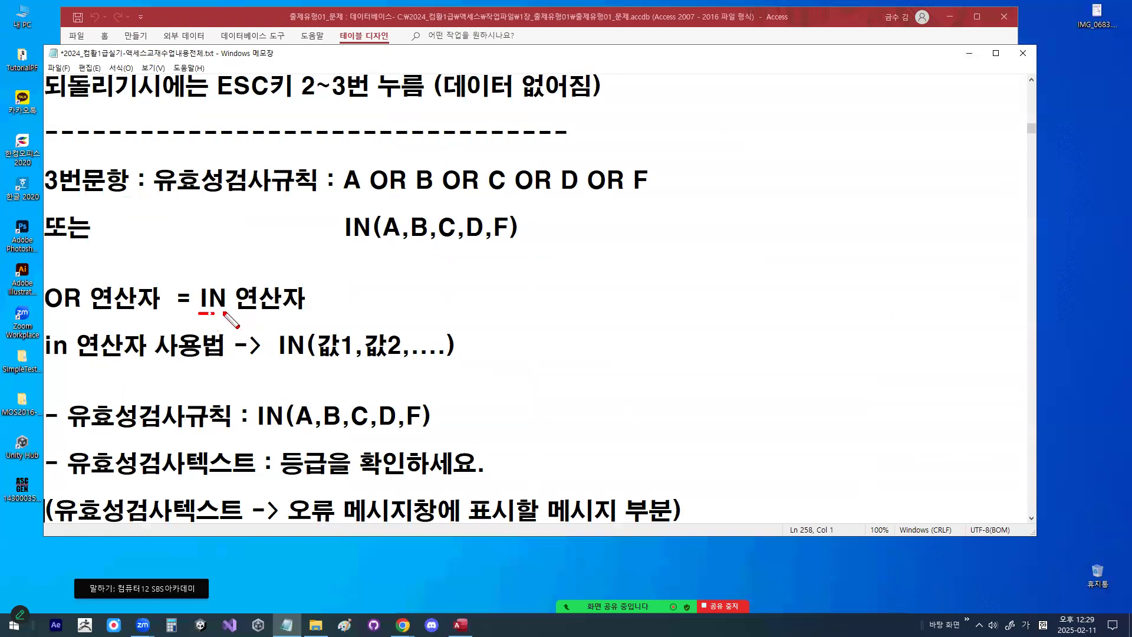
mouse_move(75, 302)
mouse_down()
mouse_move(44, 298)
mouse_move(82, 299)
mouse_up()
mouse_move(232, 310)
mouse_down()
mouse_move(204, 319)
mouse_move(227, 278)
mouse_move(236, 304)
mouse_up()
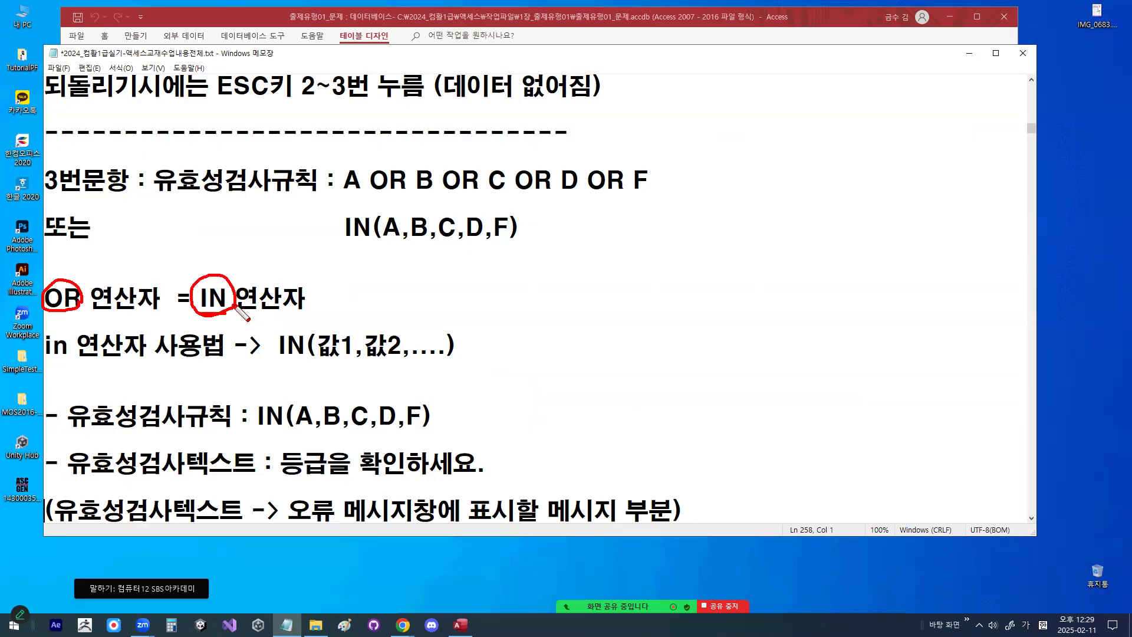
mouse_move(200, 265)
mouse_down()
mouse_move(209, 282)
mouse_move(228, 252)
mouse_up()
key(Escape)
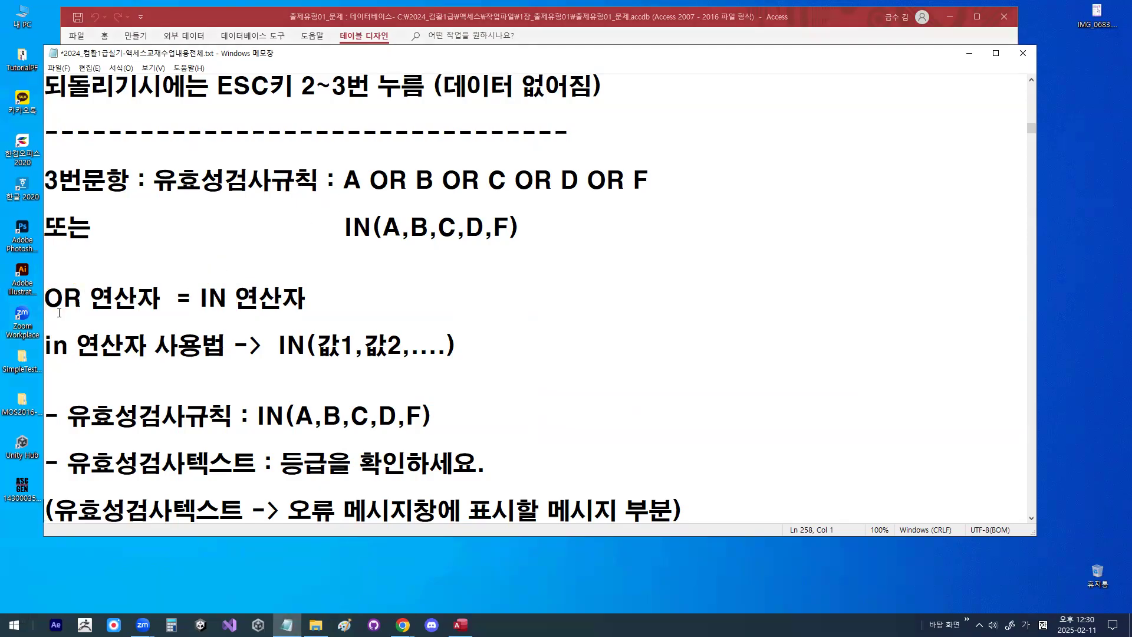
Step: Examine the item 3 rule A OR B OR C OR D OR F and its alternative form IN(A,B,C,D,F)
drag(45, 298, 307, 297)
drag(344, 179, 633, 180)
drag(343, 179, 699, 182)
click(699, 181)
drag(344, 179, 444, 175)
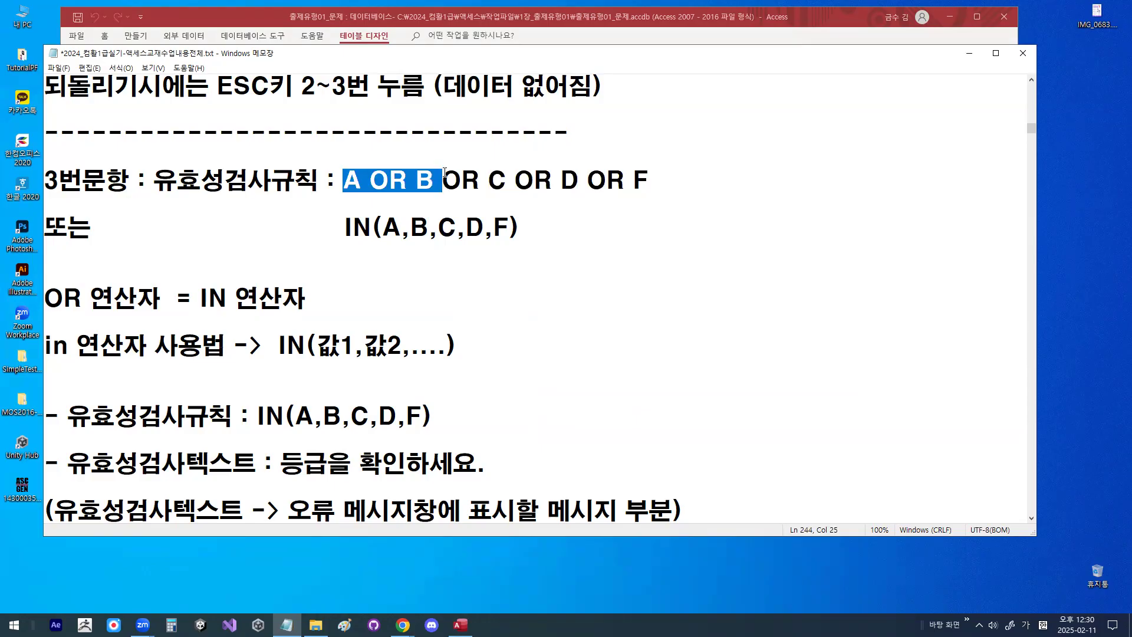
drag(448, 178, 650, 174)
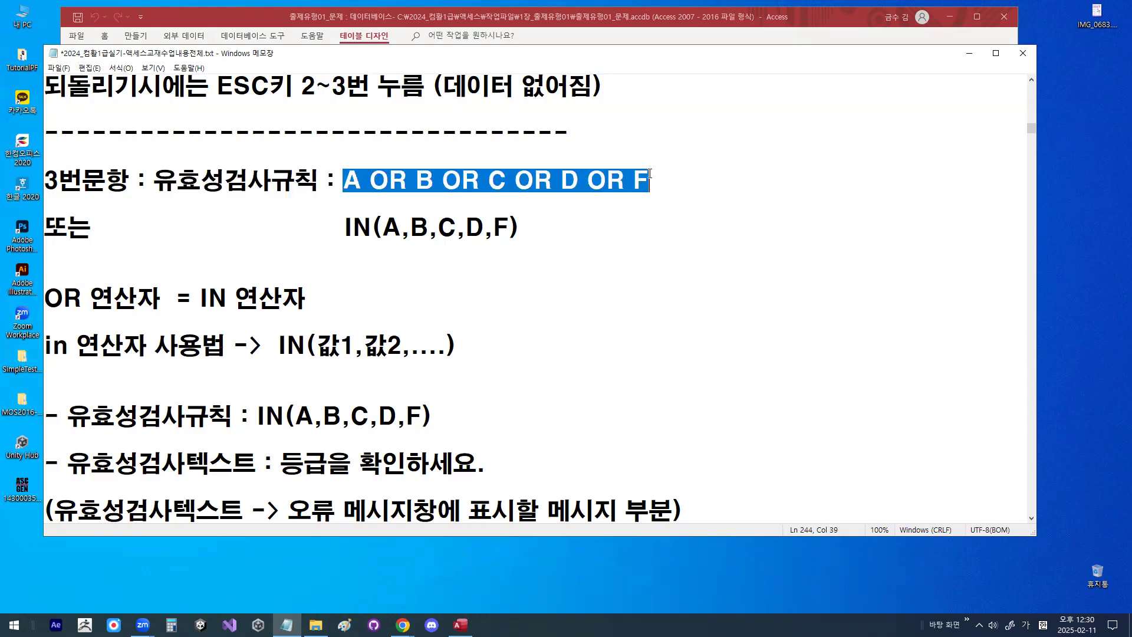
double_click(375, 221)
scroll(351, 287, down, 1)
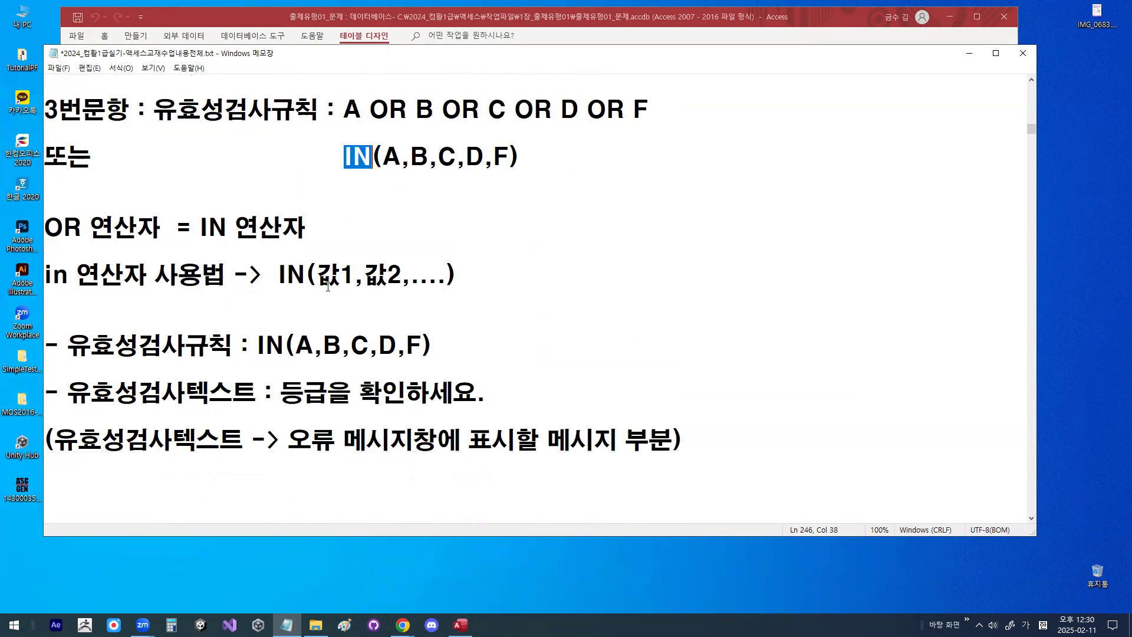
Step: Read the IN operator syntax IN(값1,값2,....) and the item 3 rule line IN(A,B,C,D,F) in the notes
drag(318, 275, 387, 274)
mouse_move(322, 289)
mouse_down()
mouse_move(298, 238)
mouse_move(334, 286)
mouse_up()
mouse_move(424, 262)
mouse_down()
mouse_move(419, 277)
mouse_move(384, 277)
mouse_up()
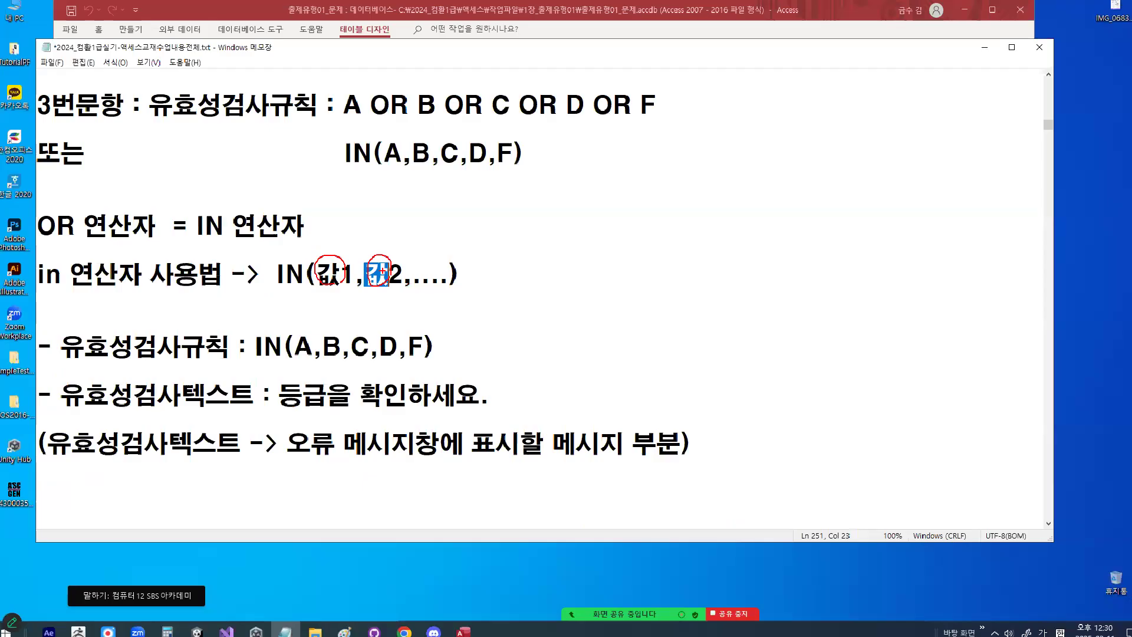
key(Escape)
click(259, 350)
drag(259, 348, 573, 369)
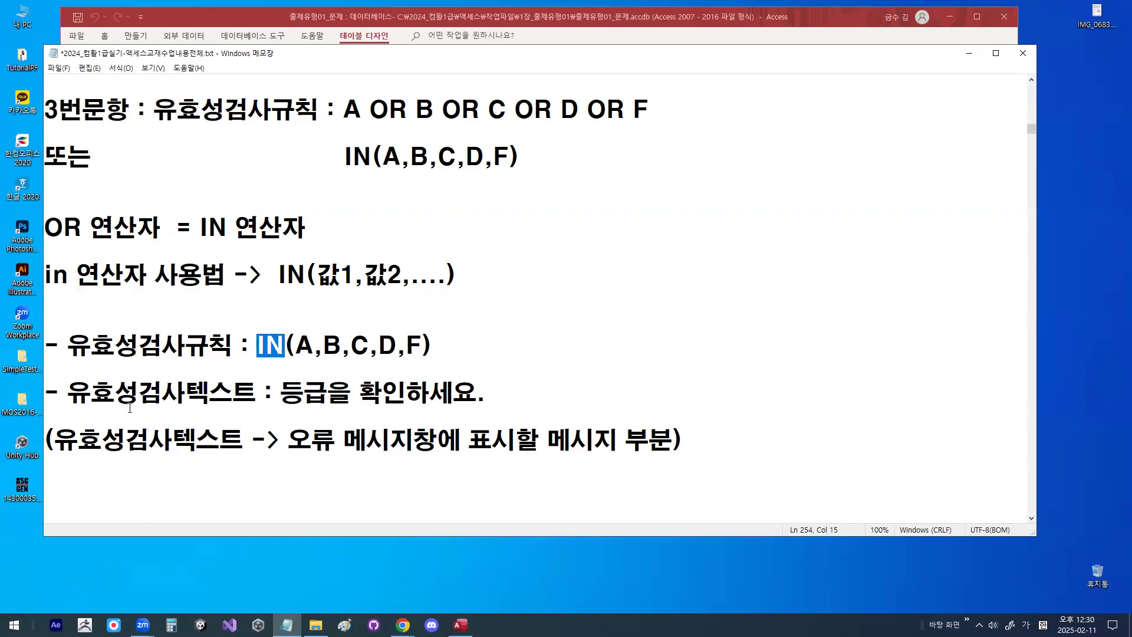
Step: Read the 유효성검사텍스트 line of item 3 and the explanation of what that property is for
drag(69, 394, 258, 395)
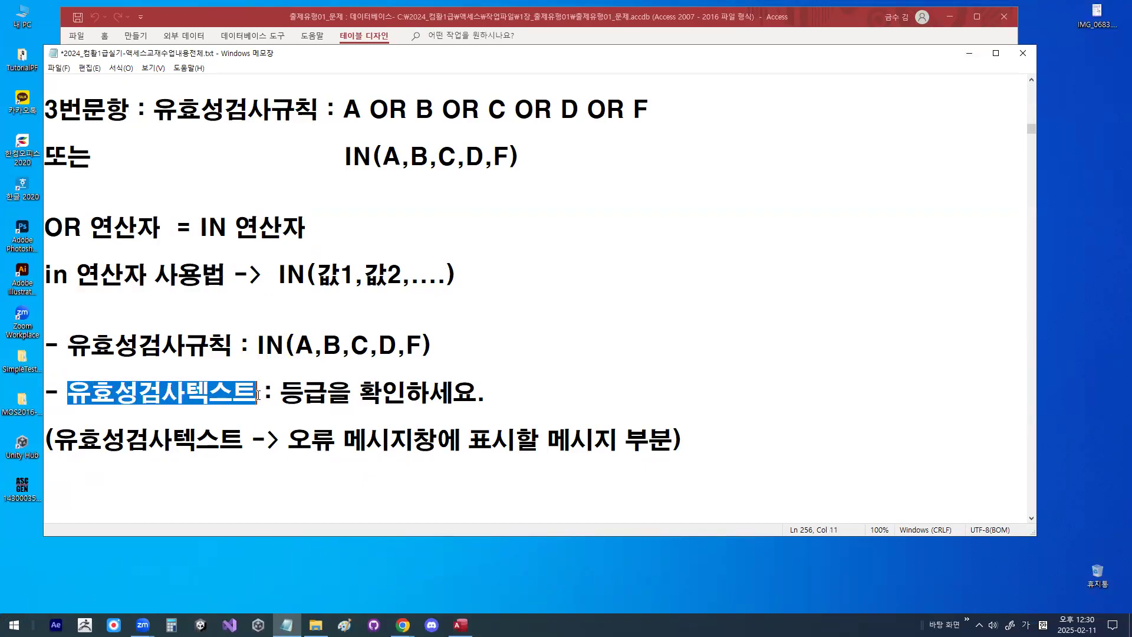
scroll(258, 394, down, 1)
drag(282, 324, 477, 326)
drag(288, 369, 437, 370)
drag(547, 370, 648, 370)
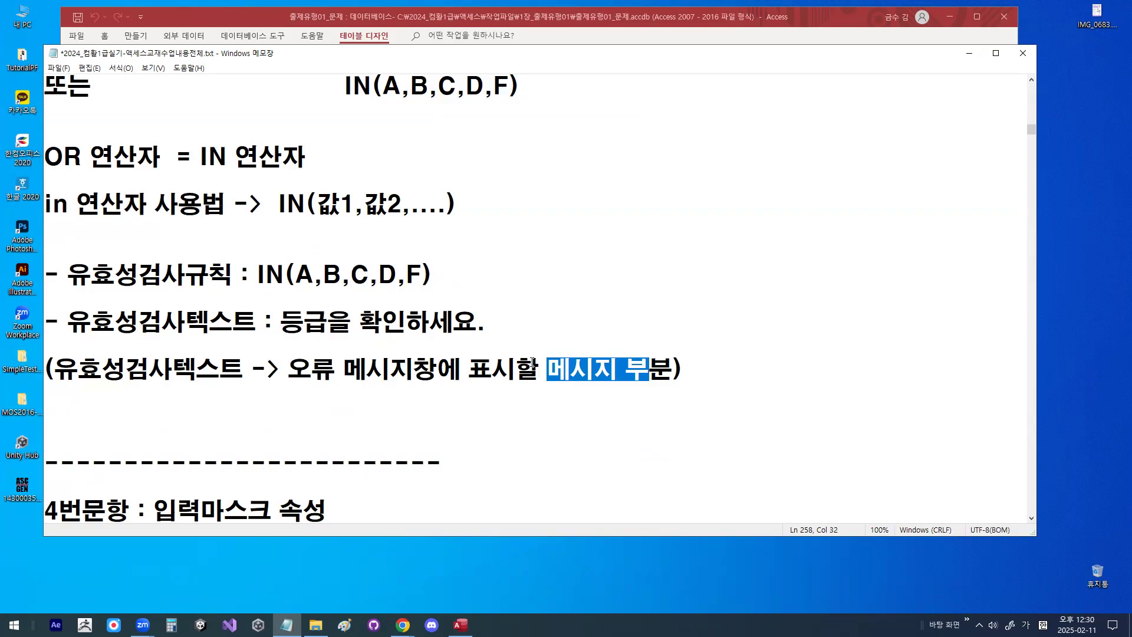
drag(281, 324, 504, 324)
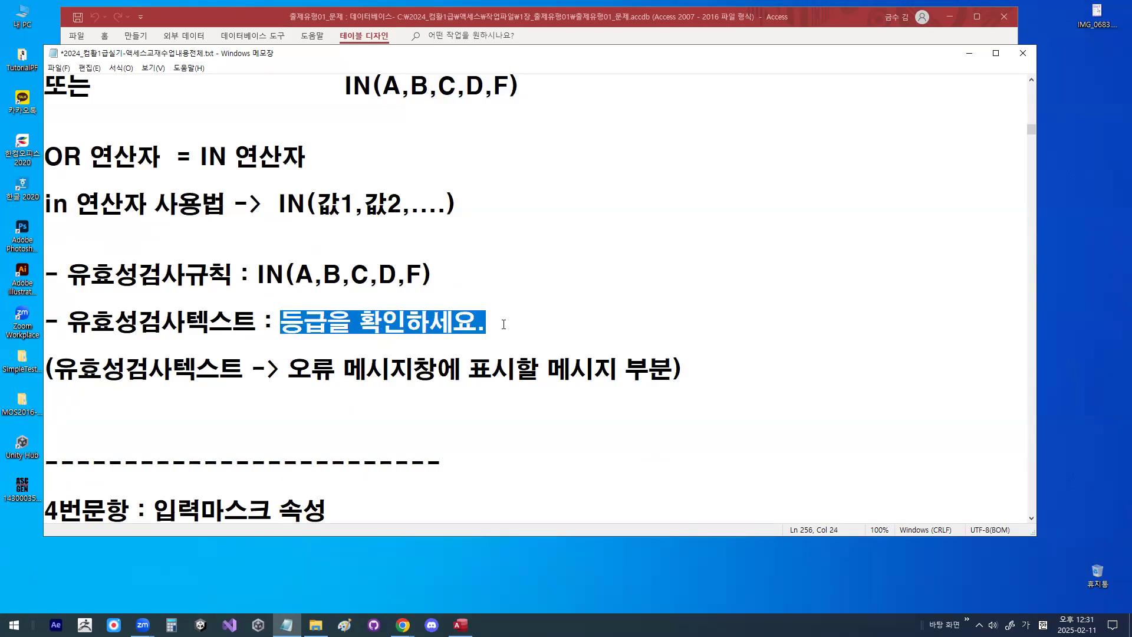
click(503, 324)
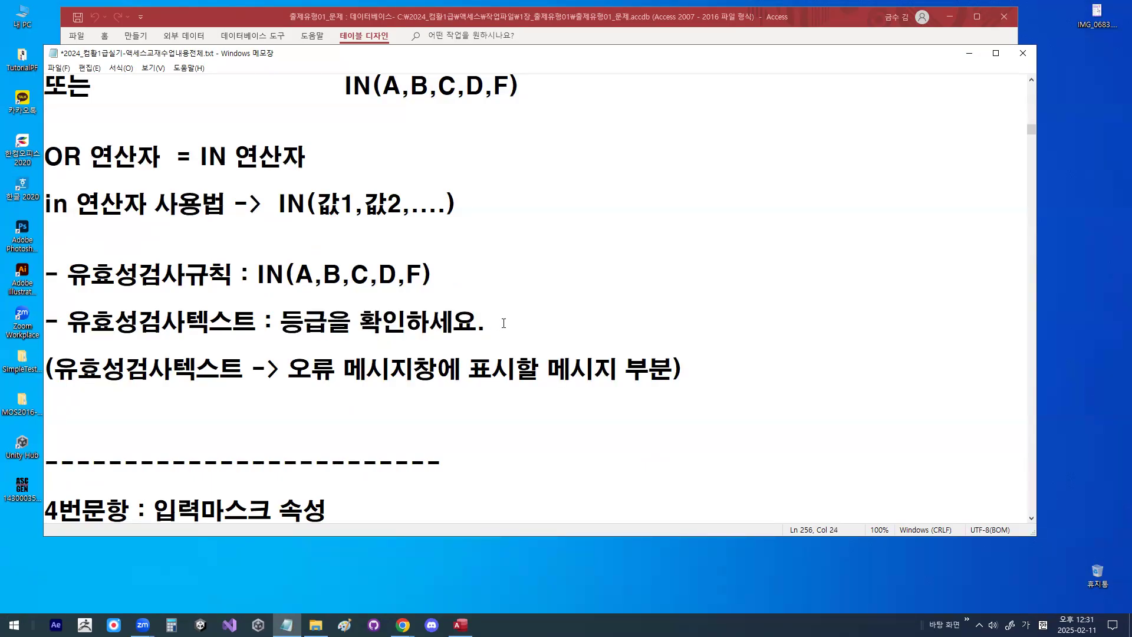
drag(68, 321, 510, 325)
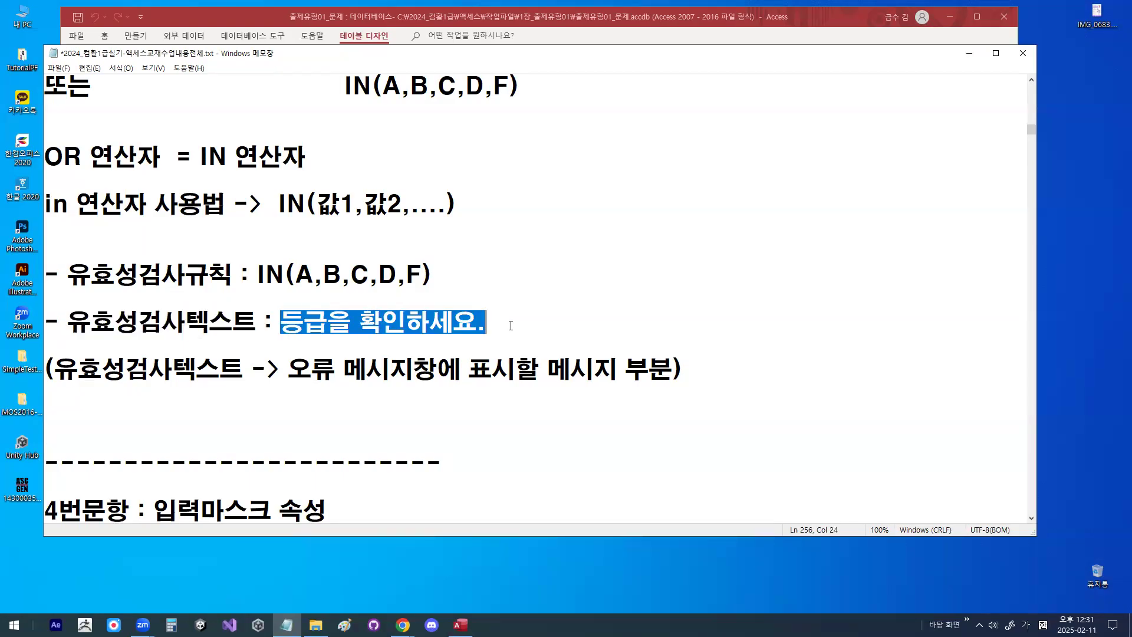
click(512, 335)
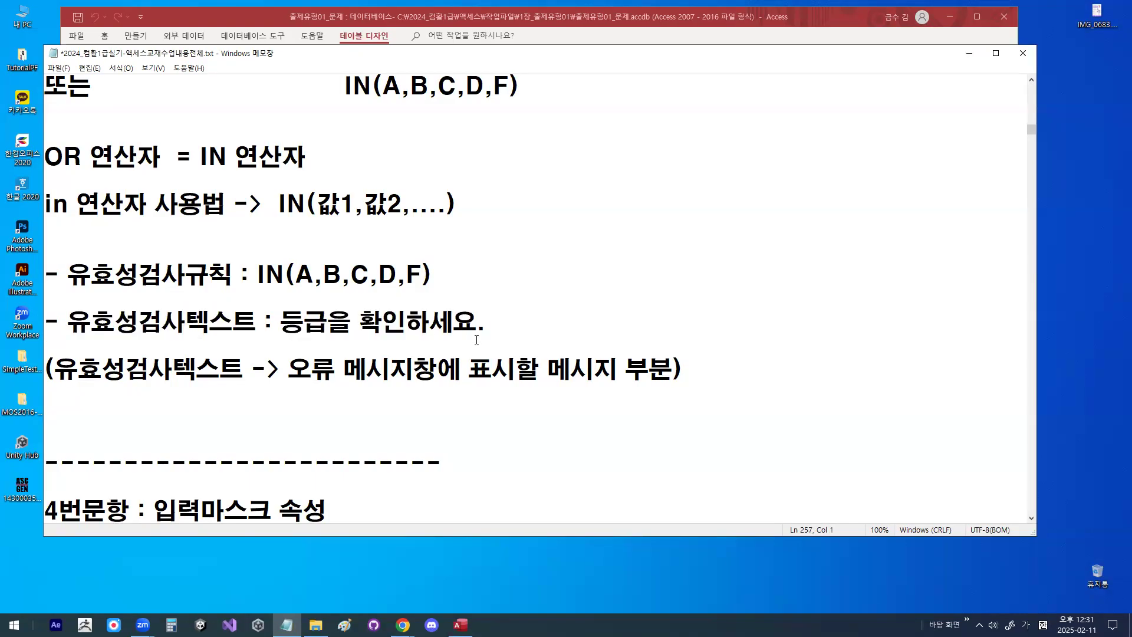
Step: Compare the values the notes give for the item 3 유효성검사규칙 and 유효성검사텍스트 properties
drag(67, 288, 182, 289)
drag(261, 289, 425, 290)
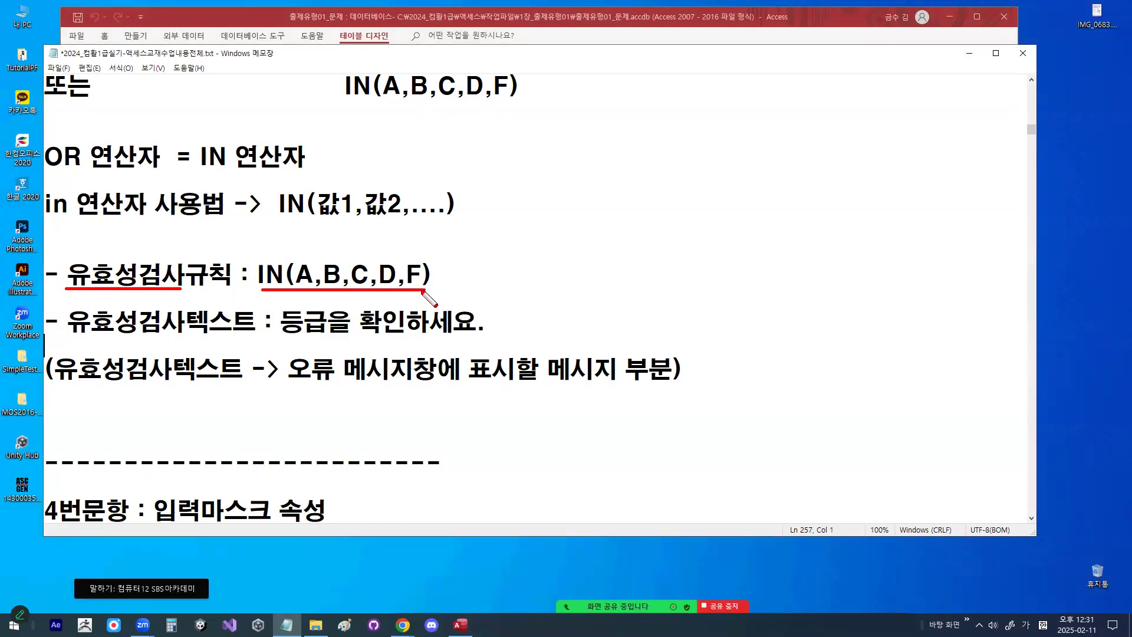
drag(289, 338, 477, 339)
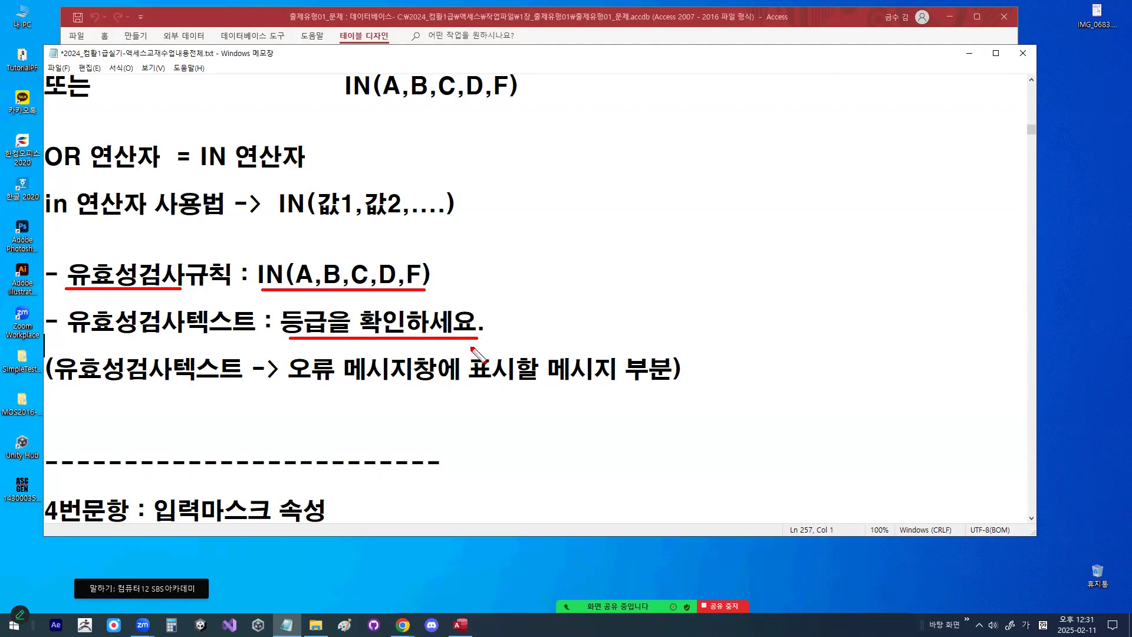
mouse_move(490, 334)
mouse_down()
mouse_move(470, 322)
mouse_move(494, 335)
mouse_up()
key(Escape)
Step: Copy IN(A,B,C,D,F) from the notes and enter it in Access as the 직무등급 field's validation rule
drag(258, 275, 436, 276)
key(ctrl+c)
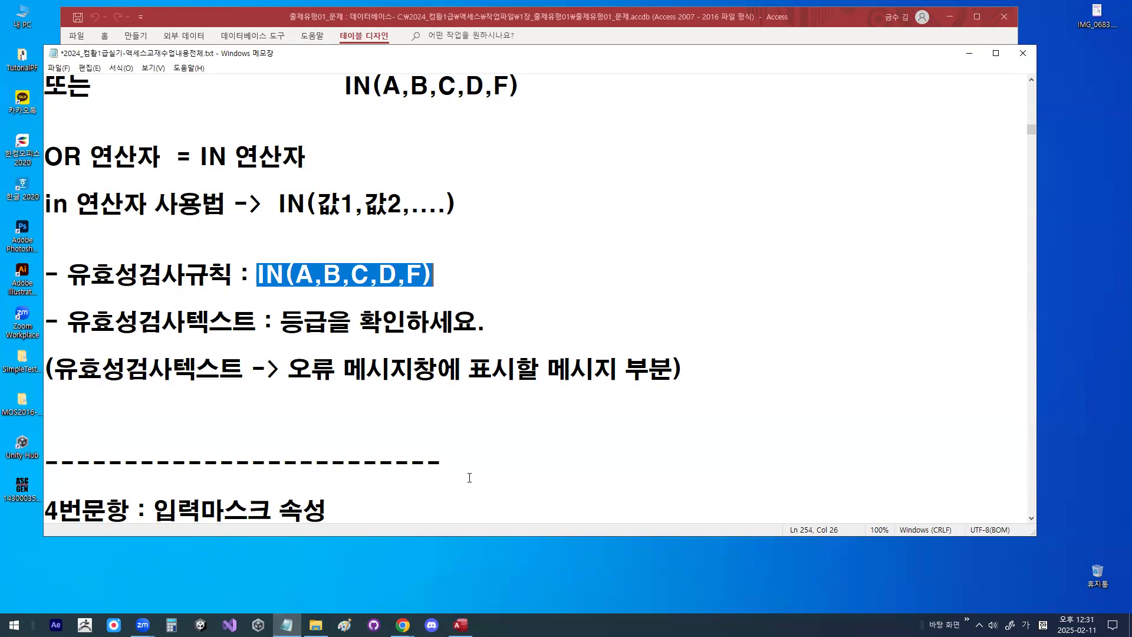
key(alt+Tab)
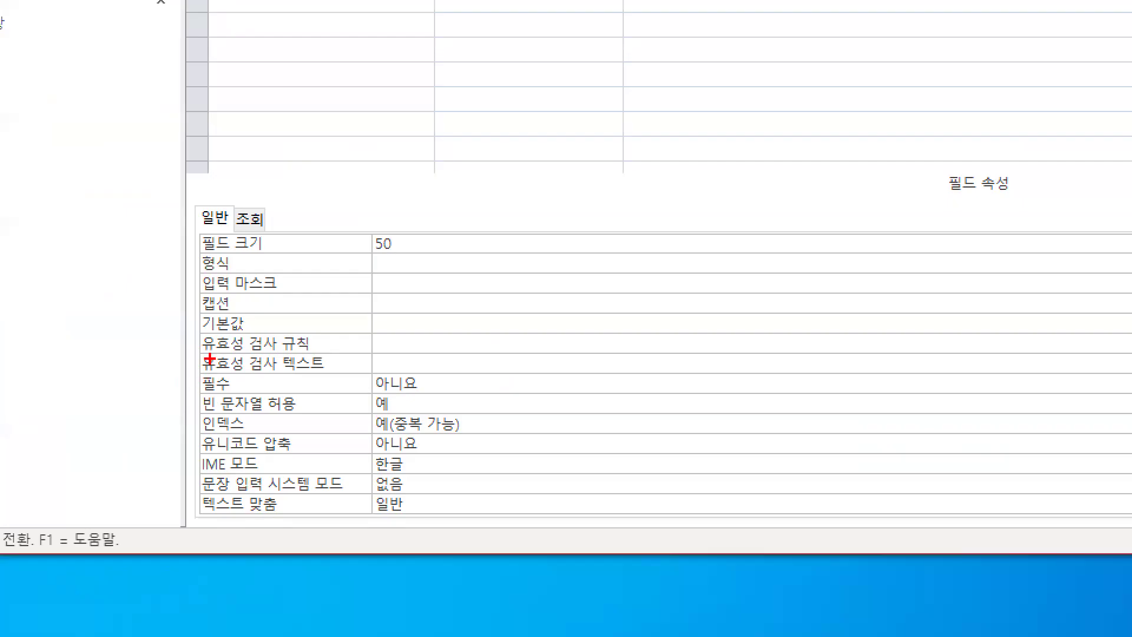
drag(204, 352, 308, 347)
mouse_move(391, 335)
mouse_down()
mouse_move(392, 344)
mouse_move(420, 317)
mouse_up()
click(353, 431)
key(ctrl+v)
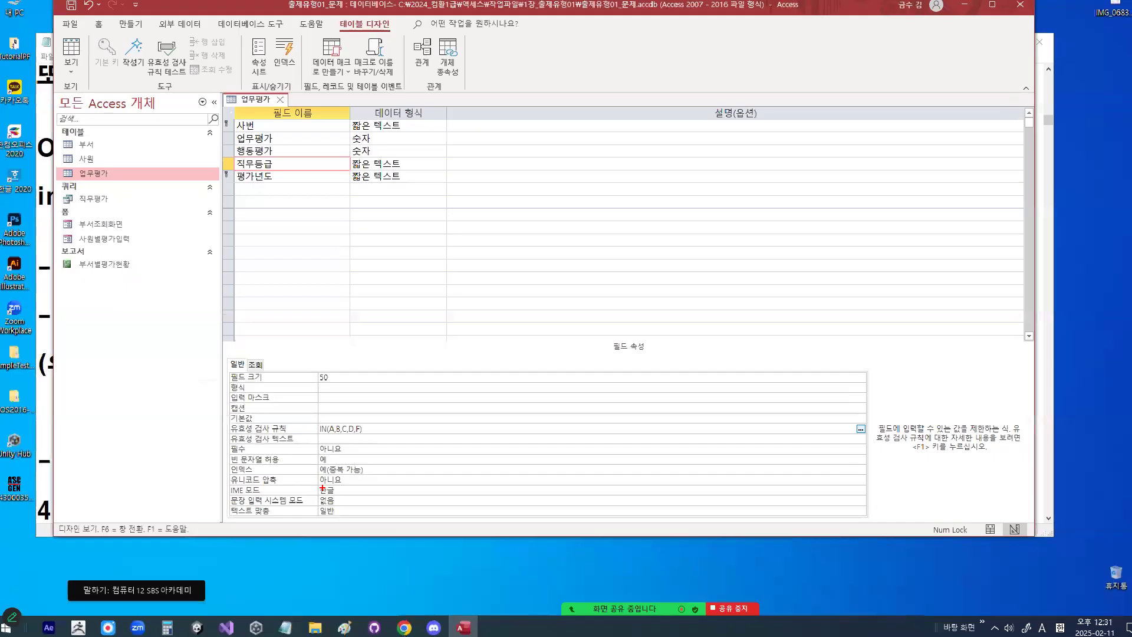
Step: Copy the message 등급을 확인하세요. from the notes and enter it as the 직무등급 field's validation text in Access
click(352, 439)
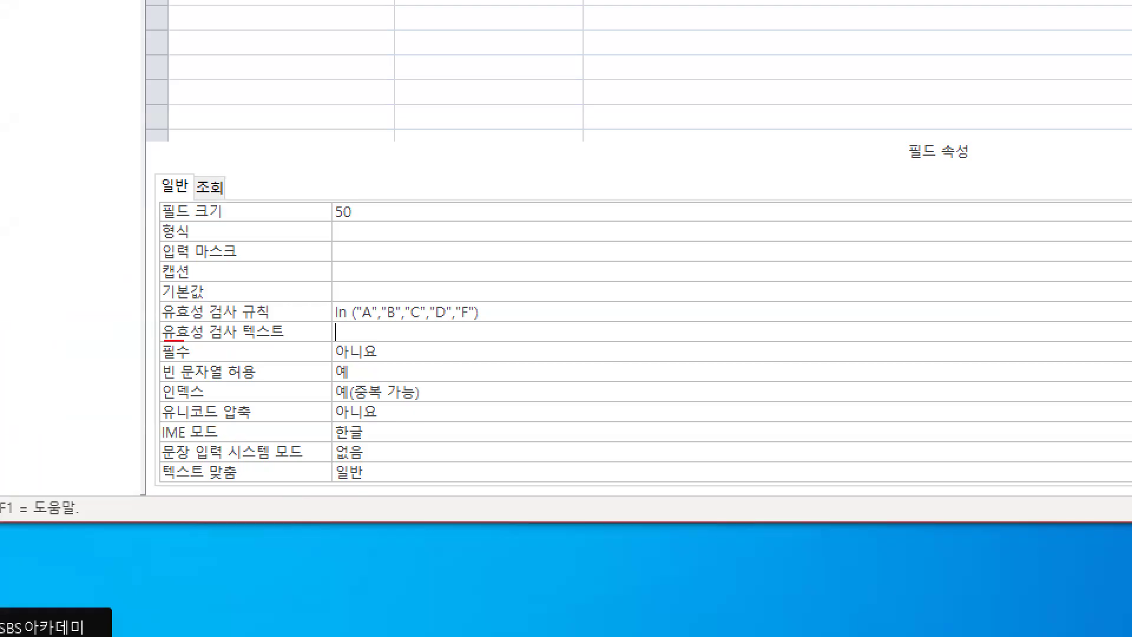
drag(235, 445, 277, 443)
mouse_move(397, 330)
mouse_down()
mouse_move(338, 339)
mouse_move(383, 330)
mouse_up()
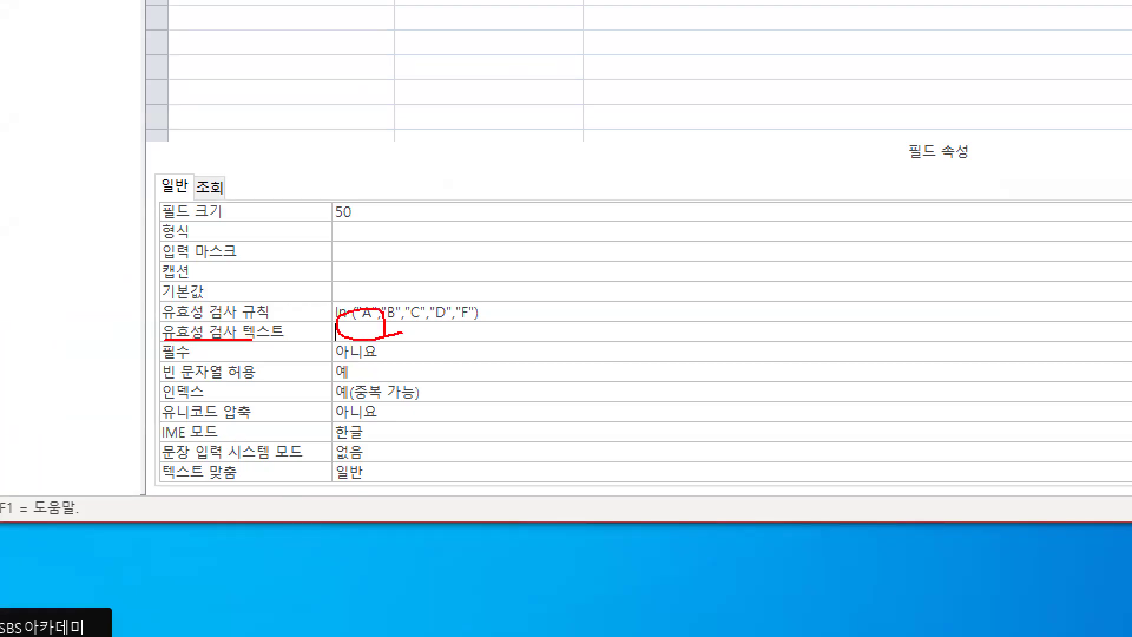
click(286, 627)
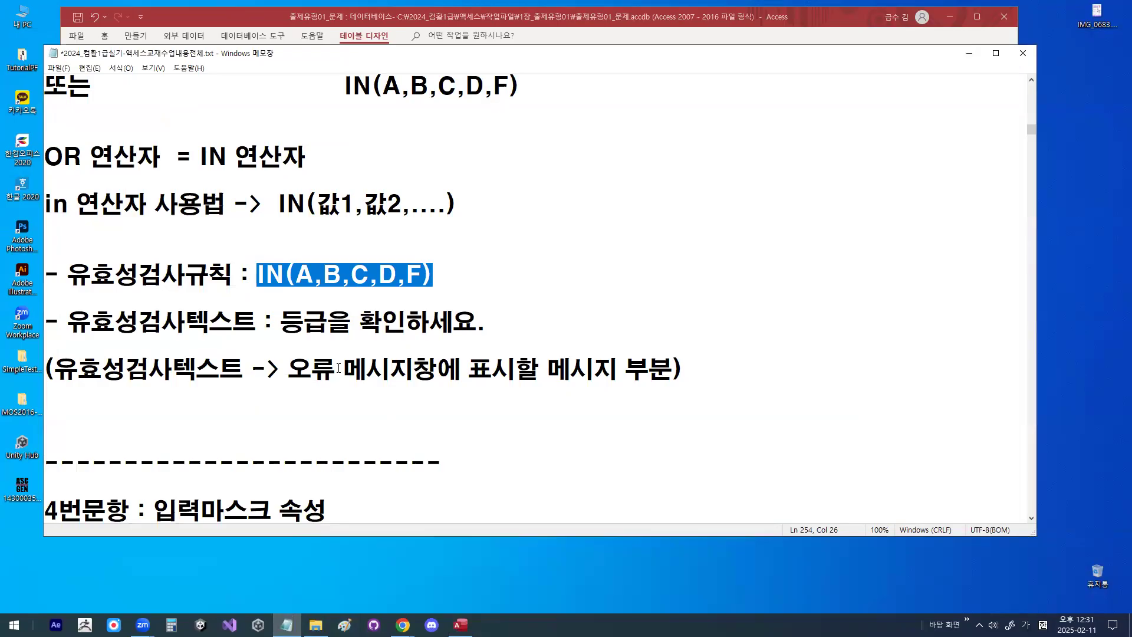
drag(284, 318, 492, 312)
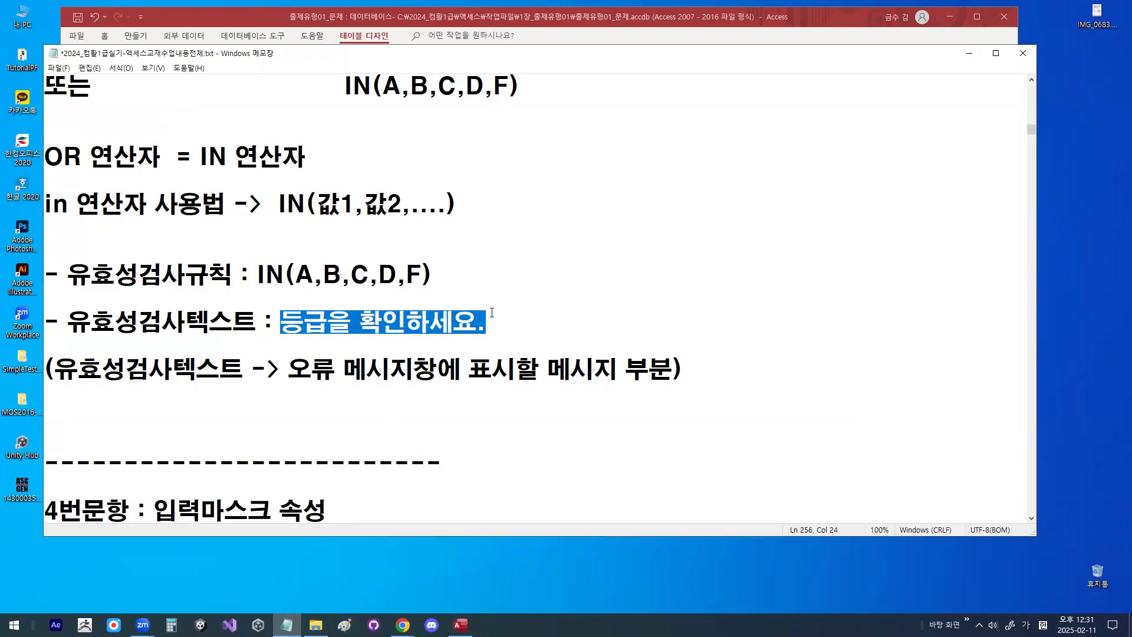
drag(257, 274, 423, 276)
drag(283, 322, 491, 316)
click(426, 341)
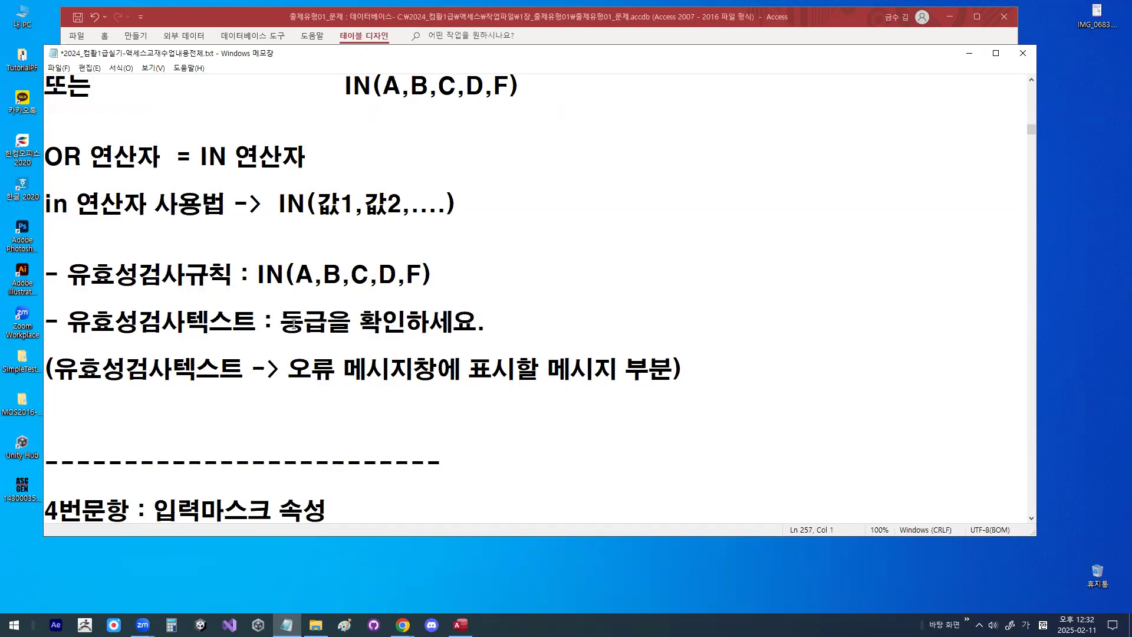
drag(281, 323, 493, 332)
key(ctrl+c)
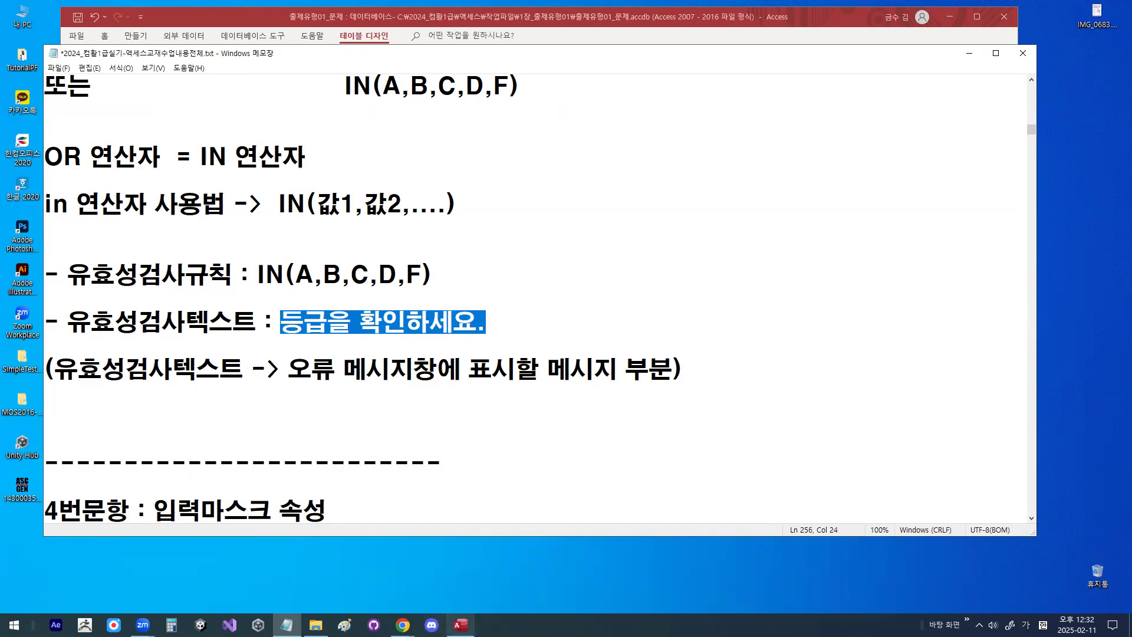
click(461, 625)
key(ctrl+v)
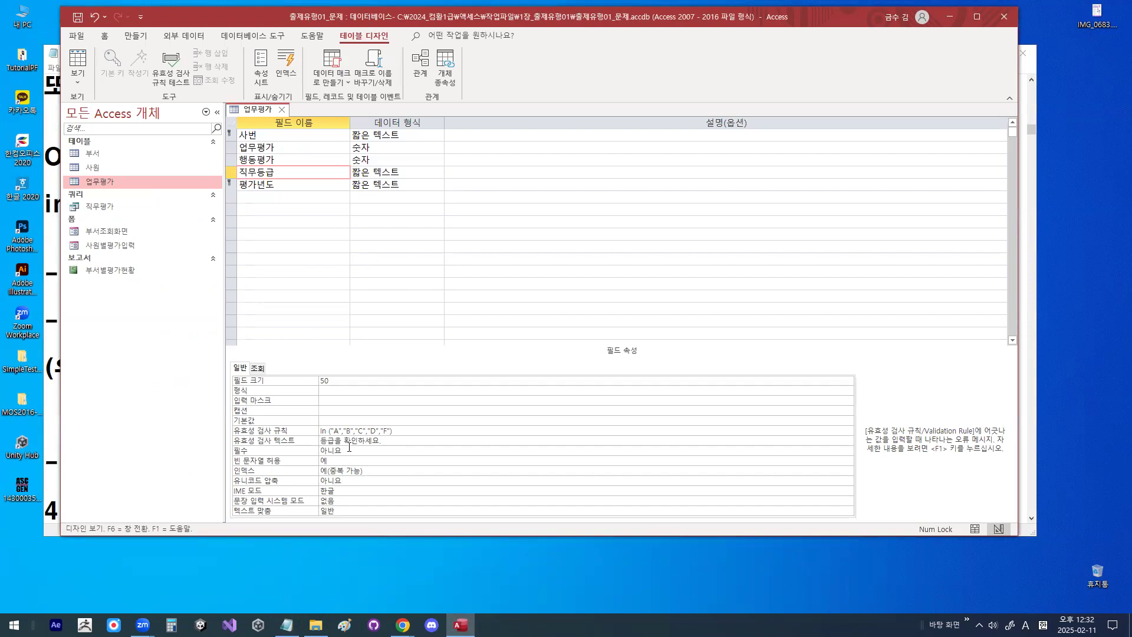
Step: Save the 업무평가 table, testing existing data against the new rule, and show its last records in Datasheet view
click(77, 17)
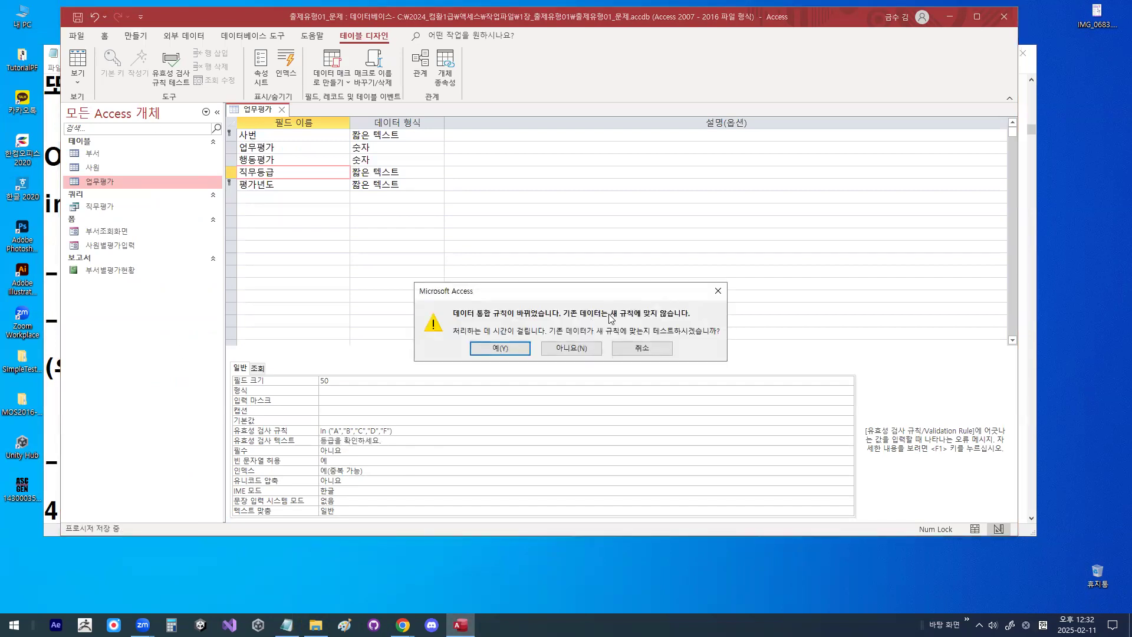
click(506, 351)
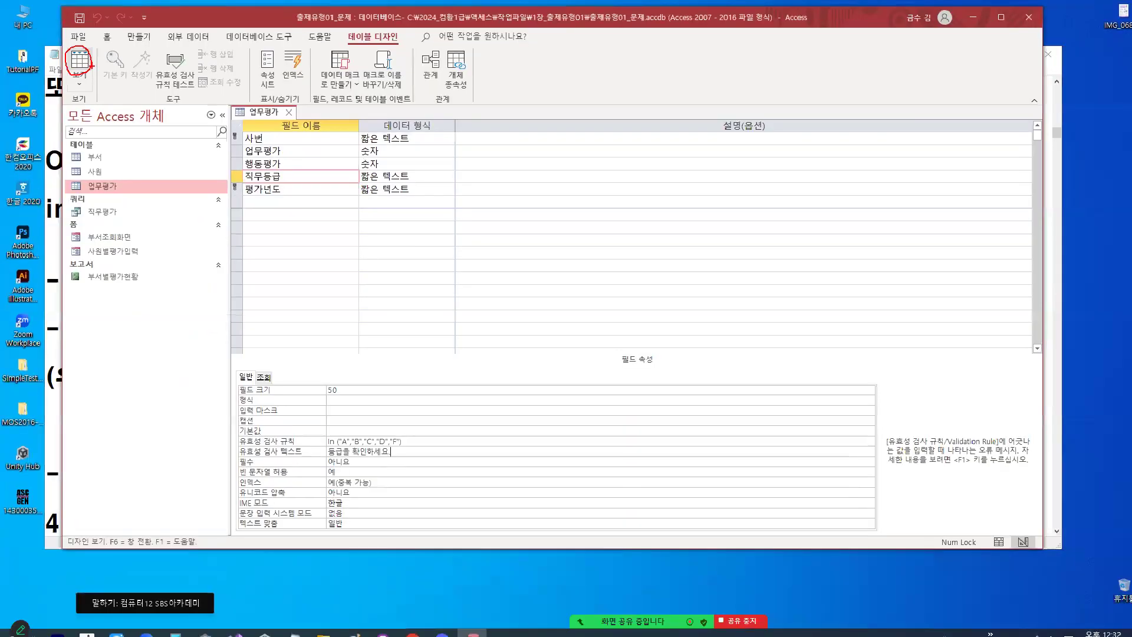
click(149, 80)
scroll(466, 328, down, 7)
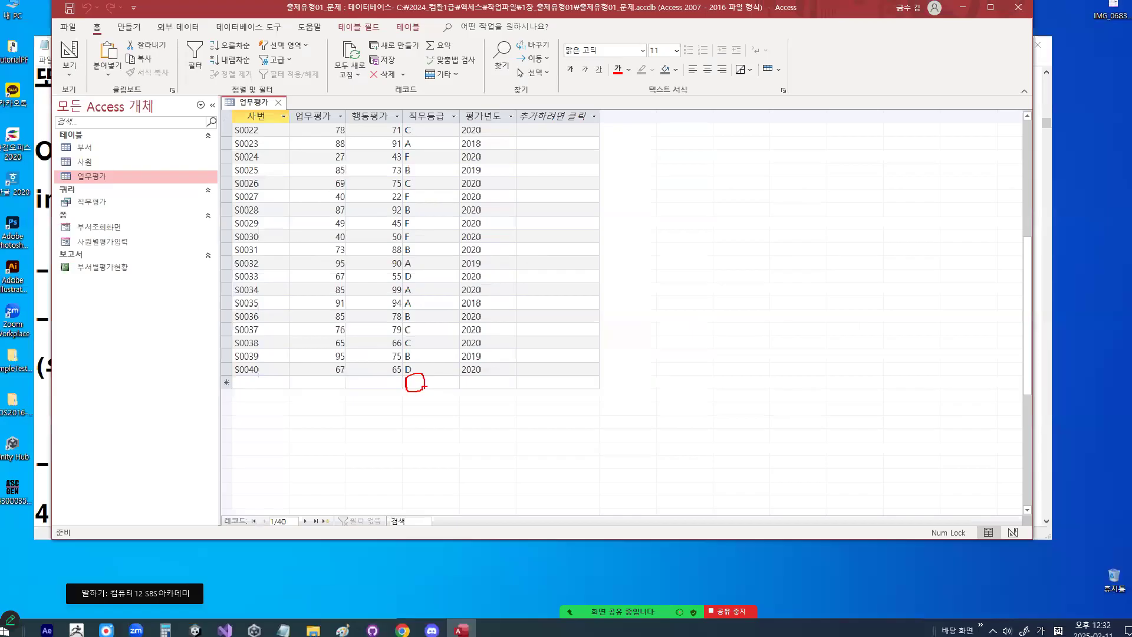
Step: Test the allowed grade A in the 직무등급 field of a new record
click(418, 385)
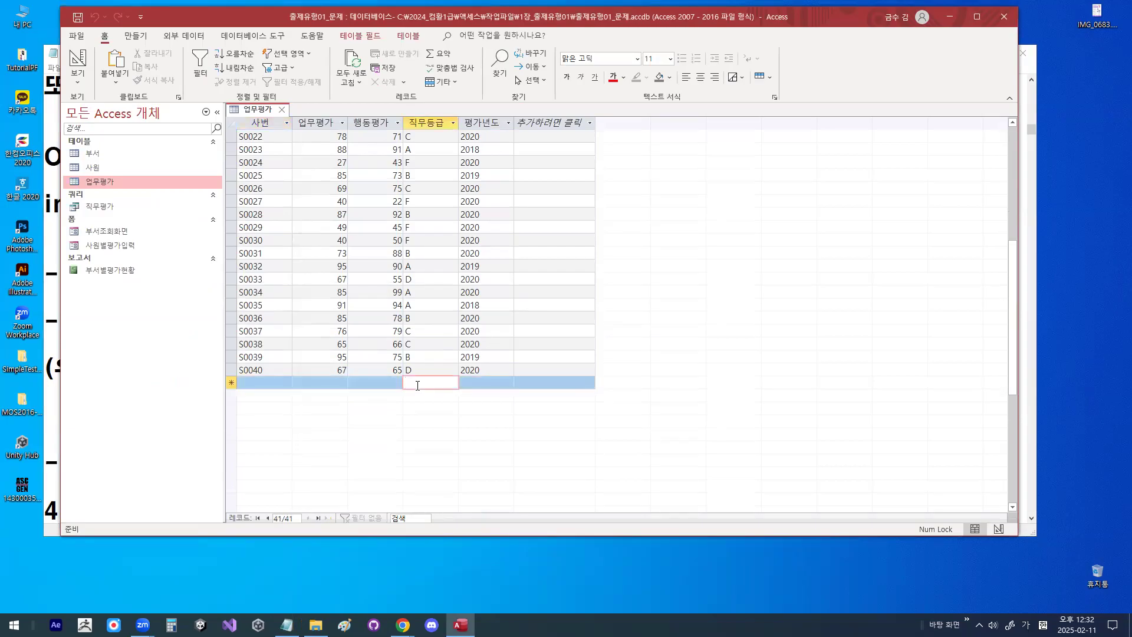
text(ㅁ)
key(Hangul)
text(A)
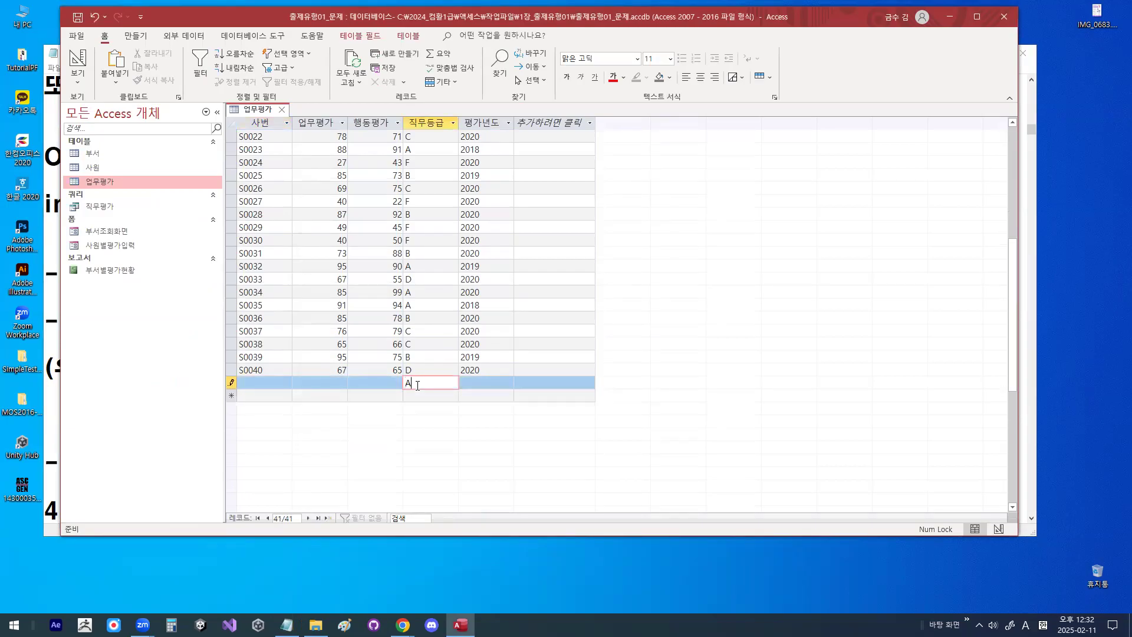
key(Tab)
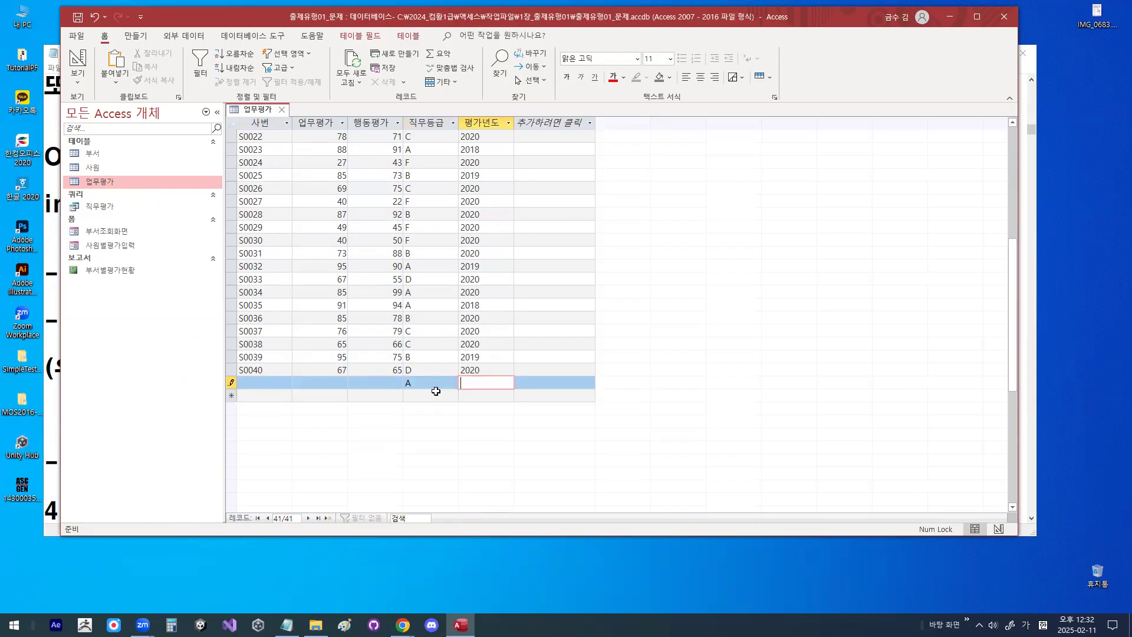
drag(426, 386, 417, 376)
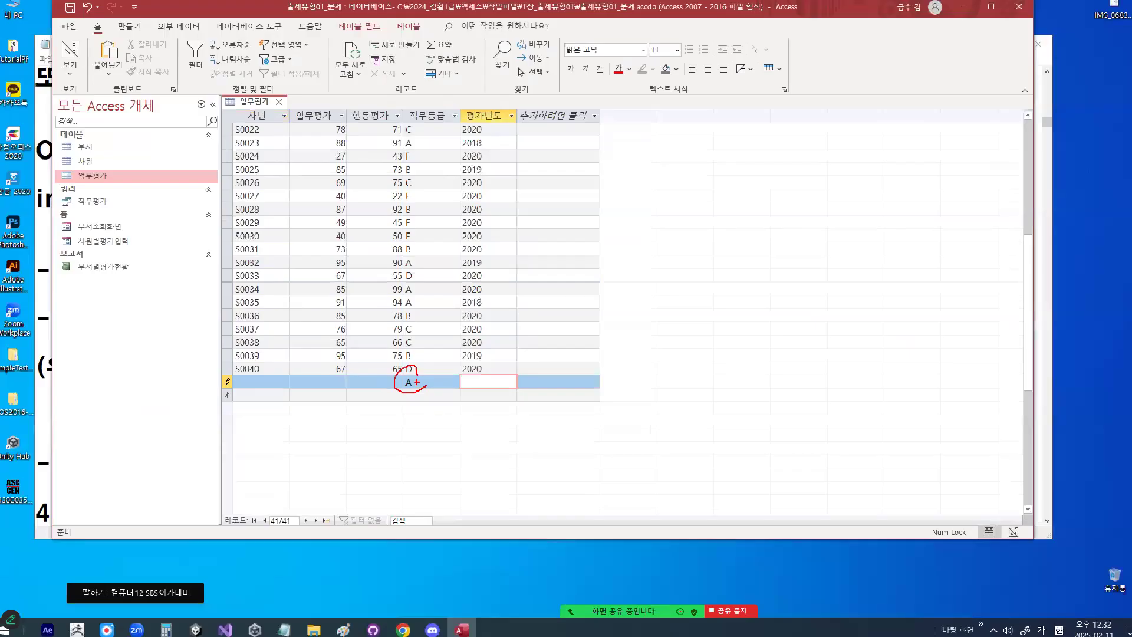
Step: Try the disallowed grade X in the new record's 직무등급 field and discard the unsaved record
click(416, 357)
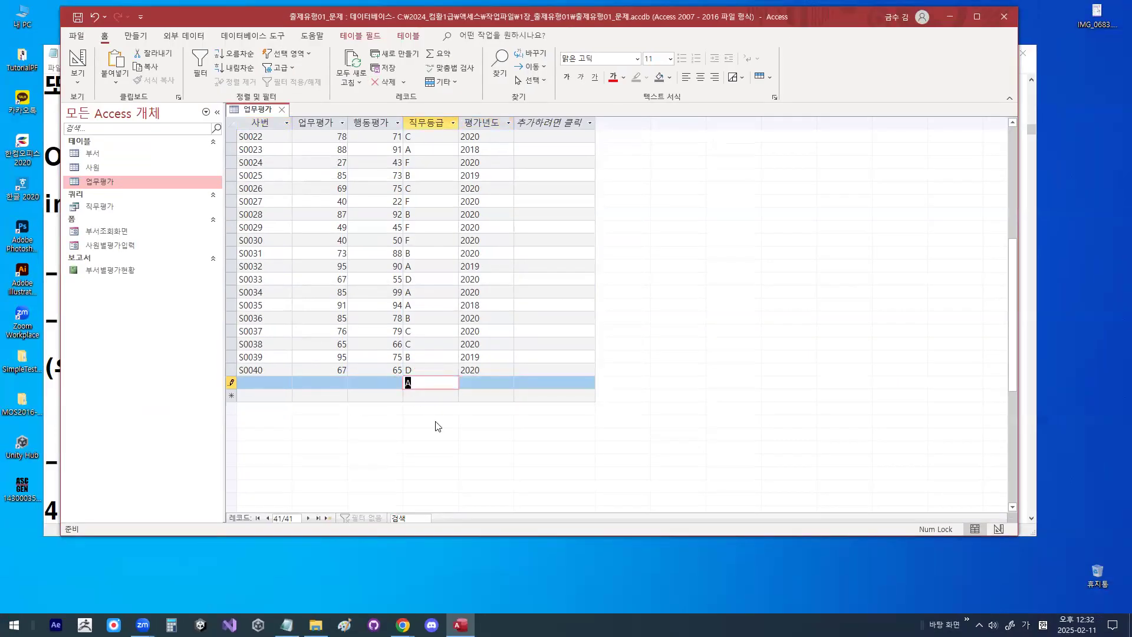
text(ㅌ)
key(Hangul)
text(X)
key(Return)
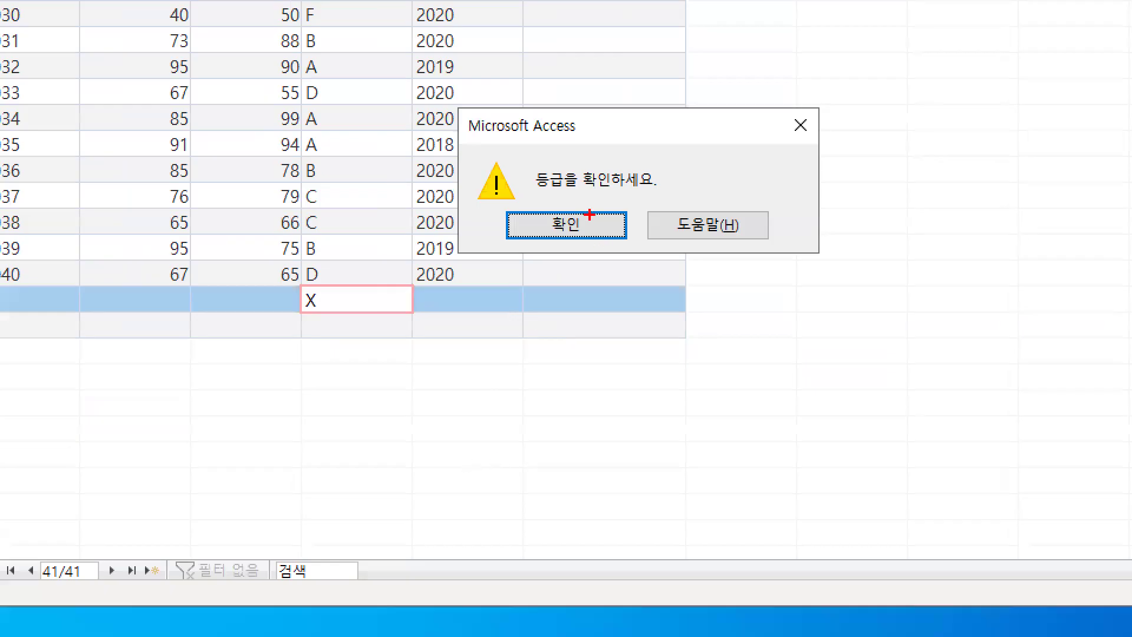
drag(538, 191, 650, 190)
drag(584, 153, 643, 85)
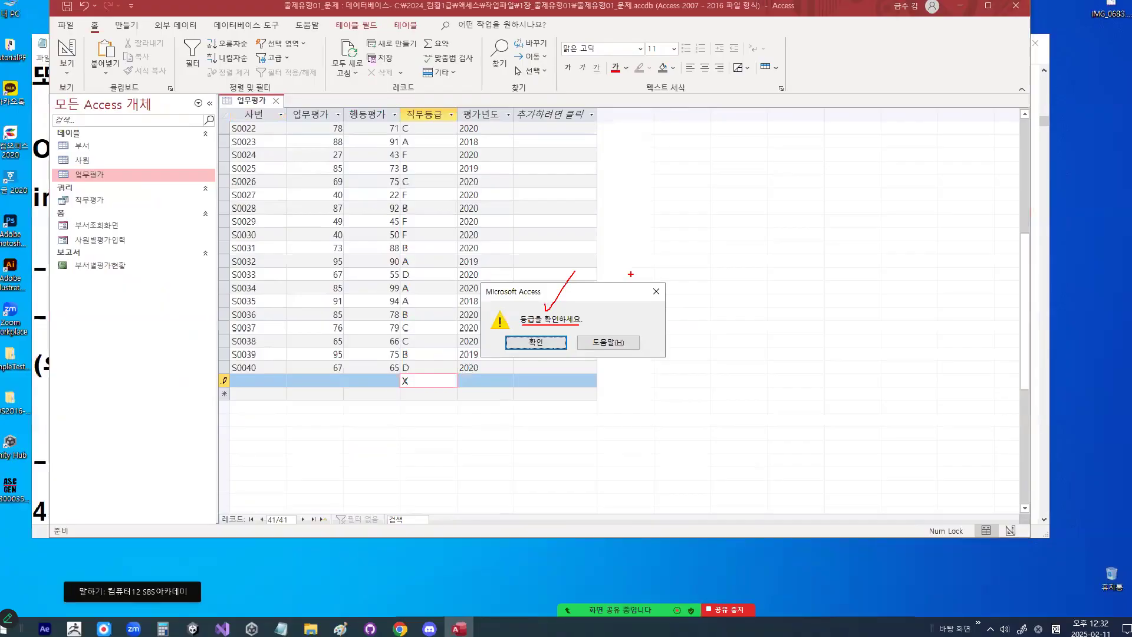
click(566, 225)
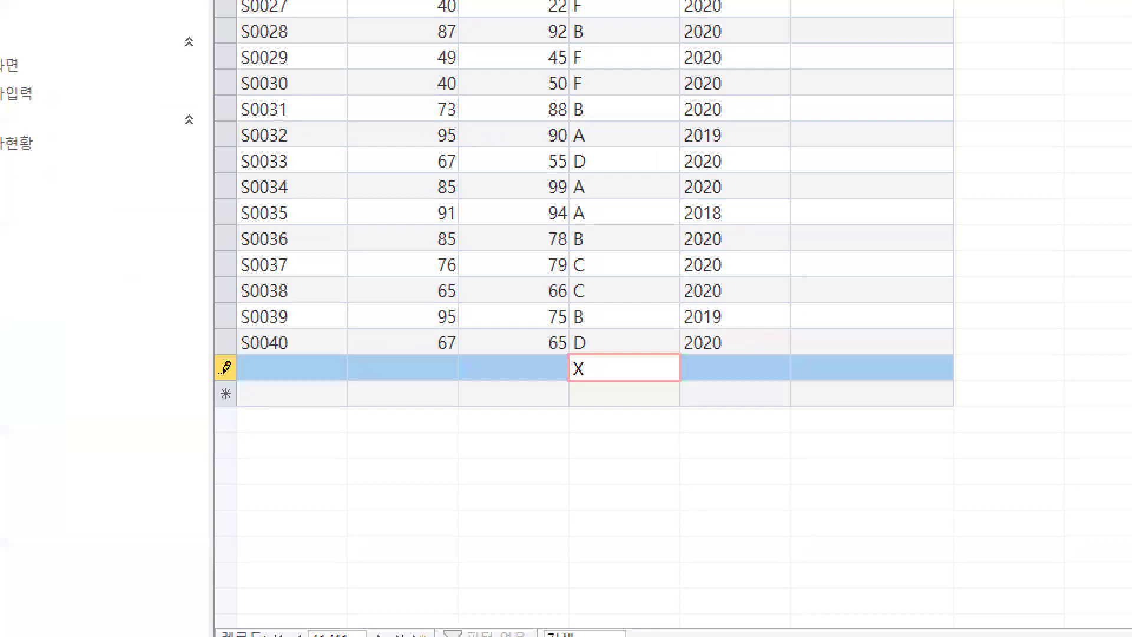
mouse_move(241, 386)
mouse_down()
mouse_move(229, 371)
mouse_move(242, 376)
mouse_up()
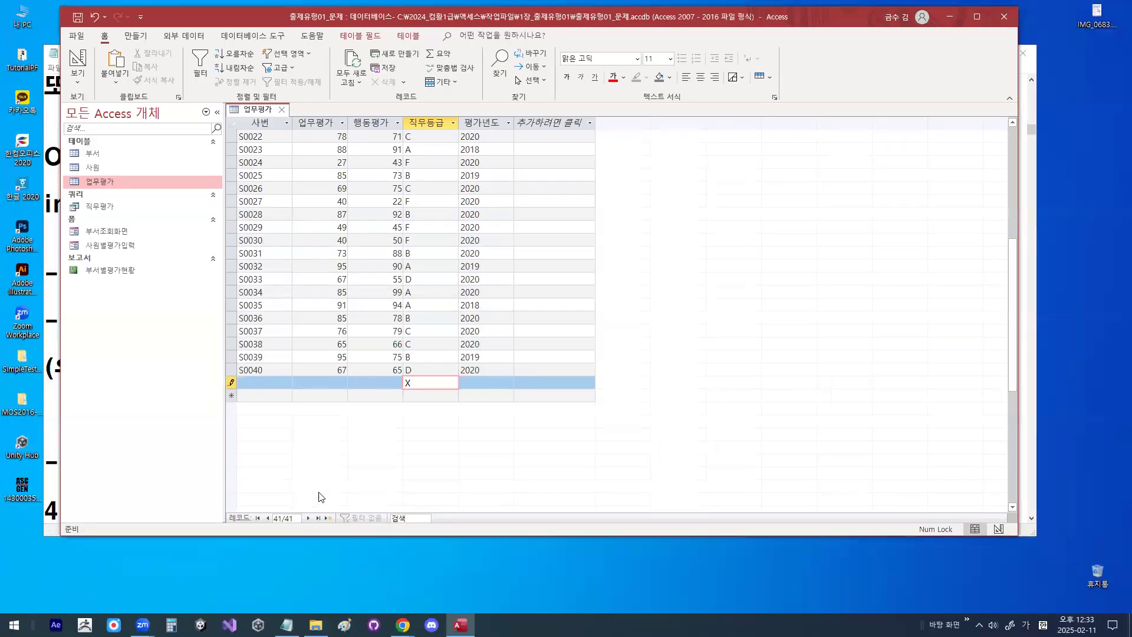
key(Escape)
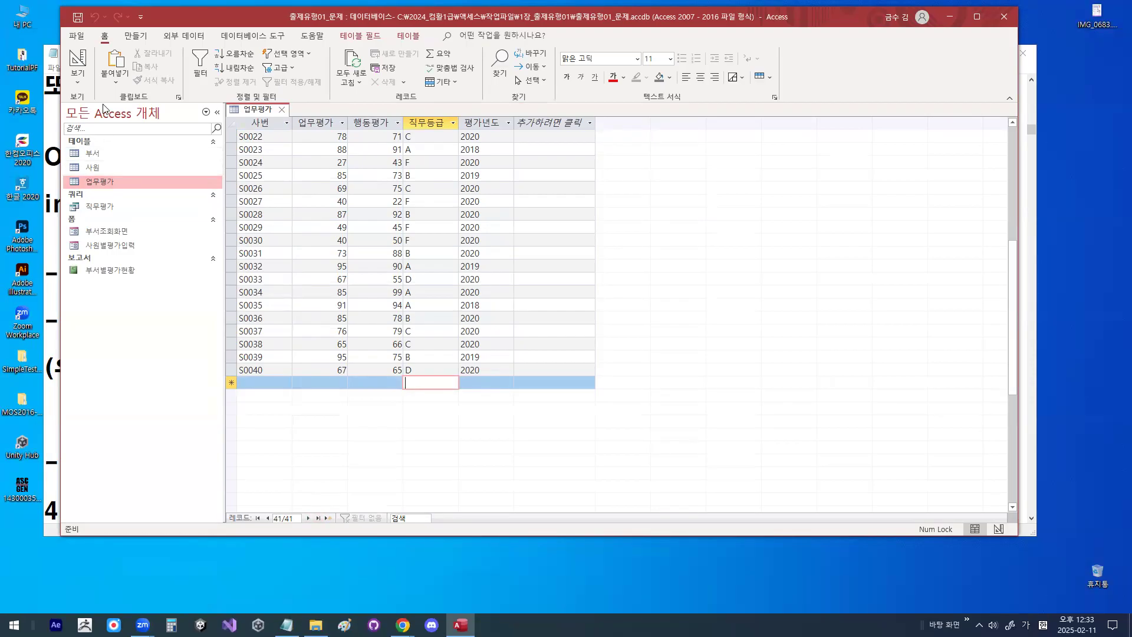
Step: Return the 업무평가 table to Design view and switch back to the lecture notes in Notepad
click(77, 59)
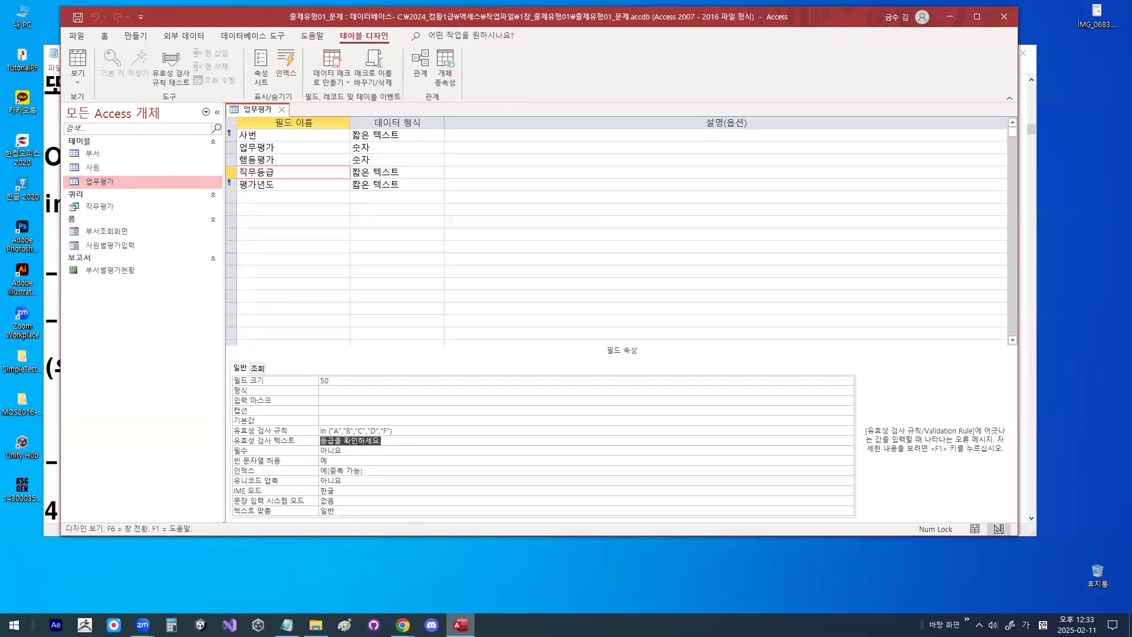
click(286, 625)
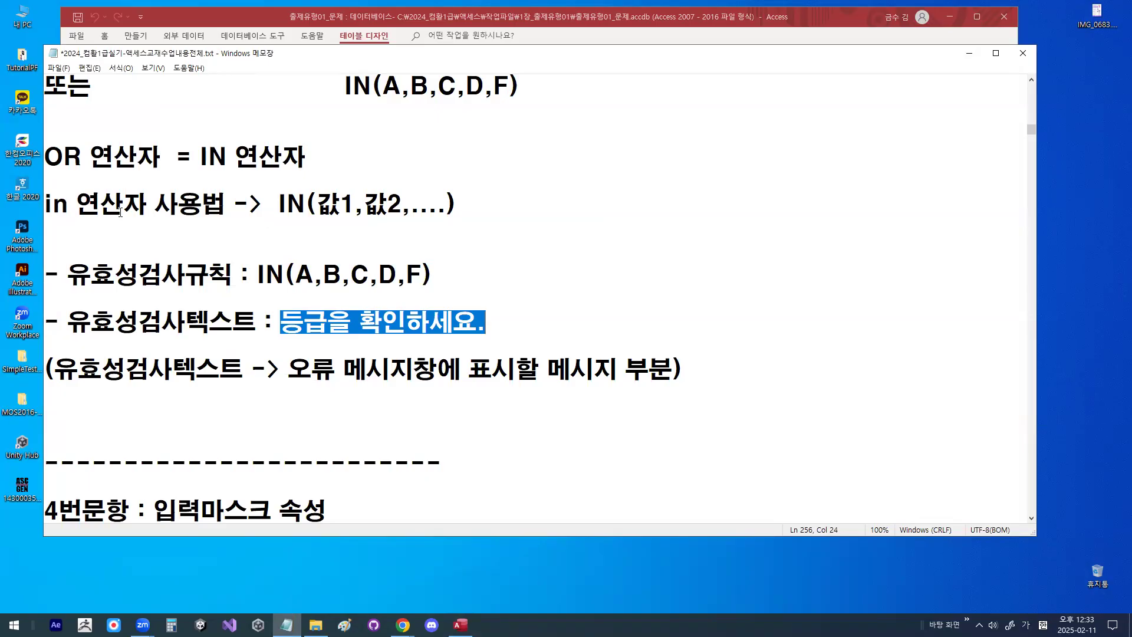
Step: Review the question 3 notes on the OR and IN operators and the purpose of 유효성검사텍스트
scroll(336, 264, up, 1)
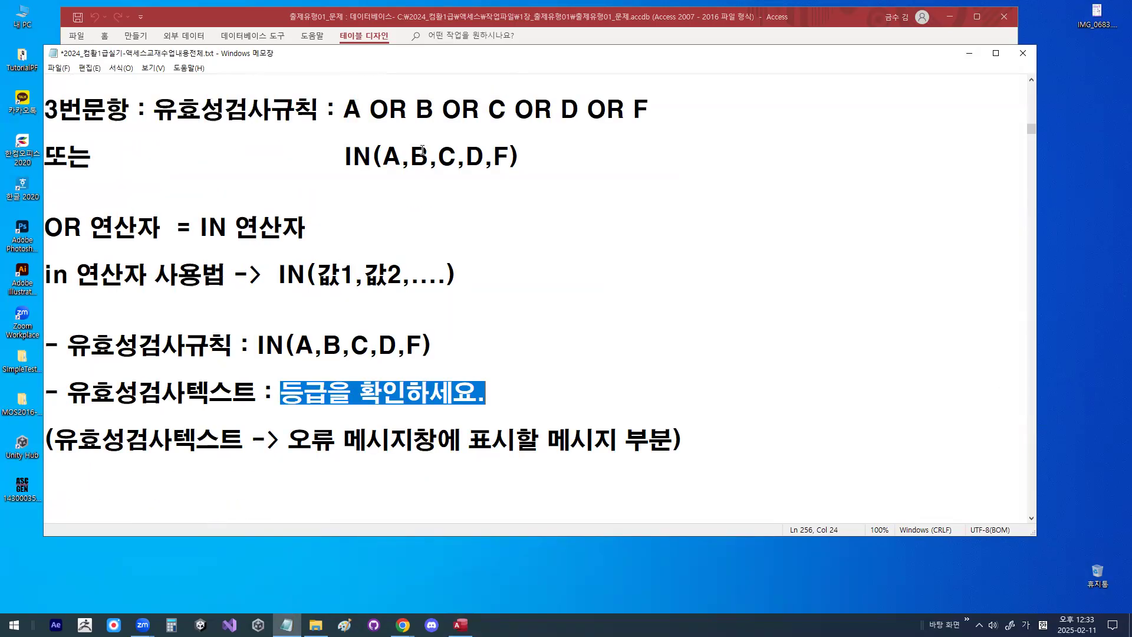
drag(376, 108, 407, 108)
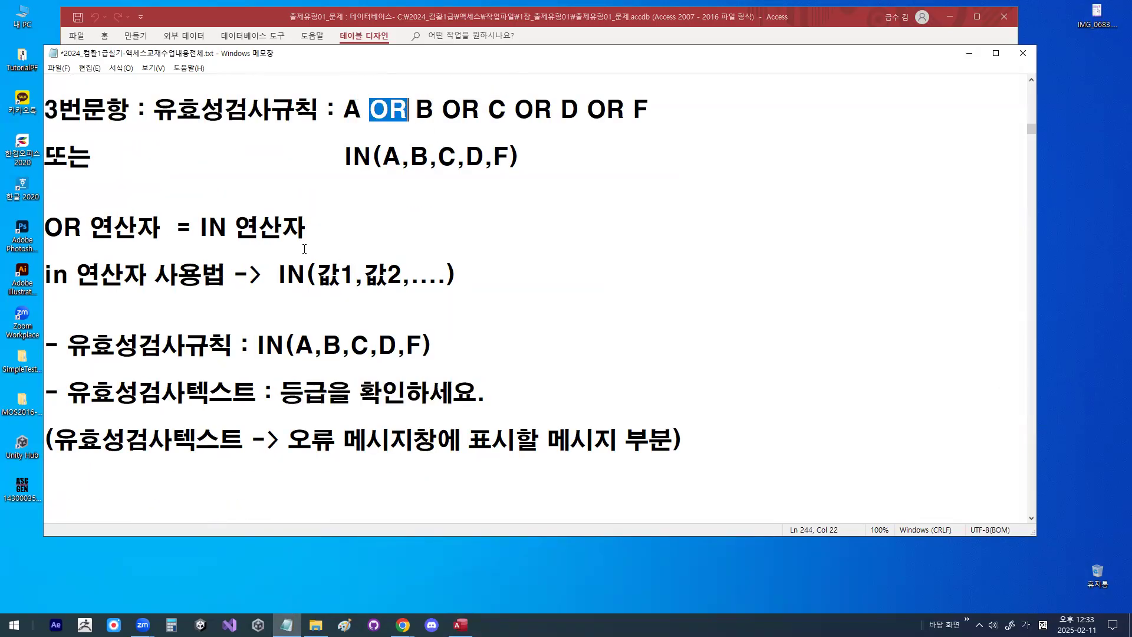
drag(278, 274, 456, 274)
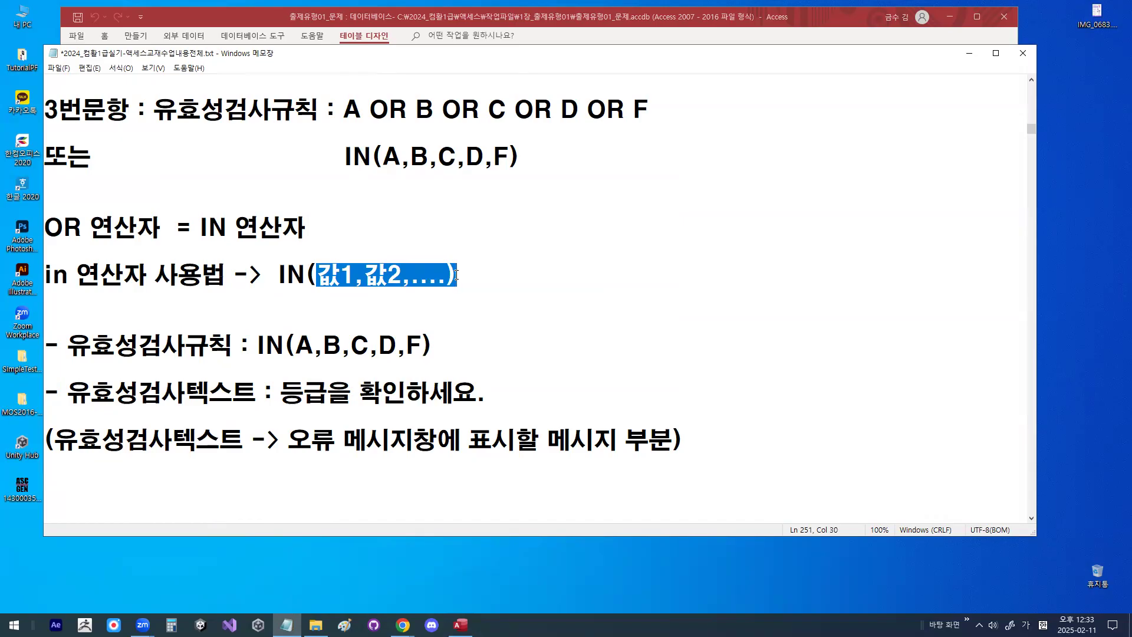
drag(370, 108, 625, 110)
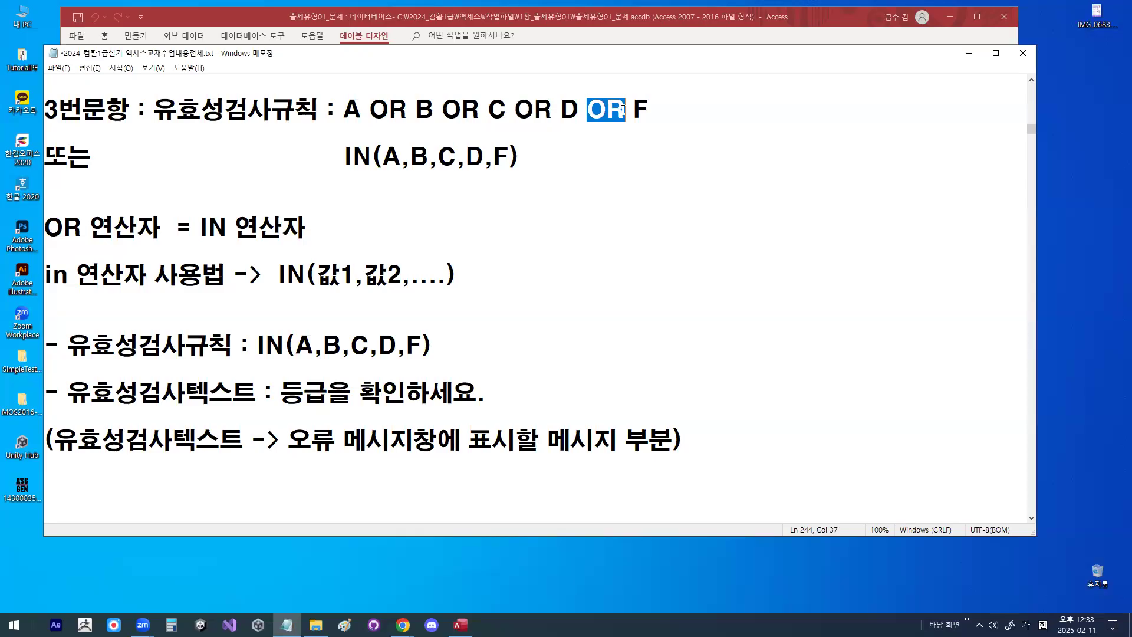
click(460, 181)
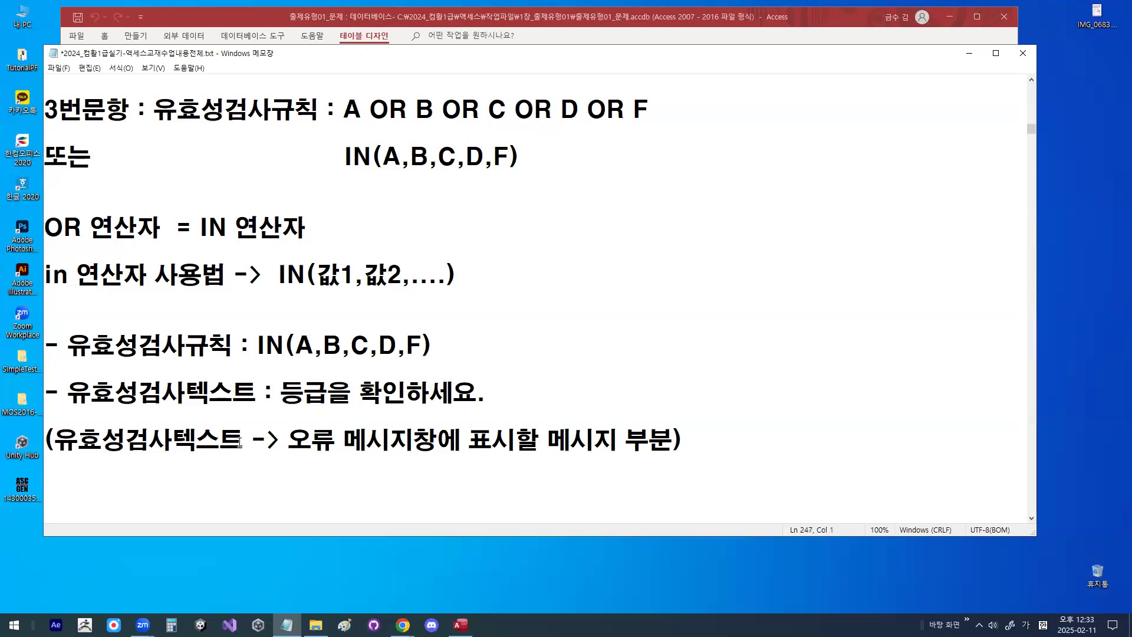
drag(146, 392, 255, 392)
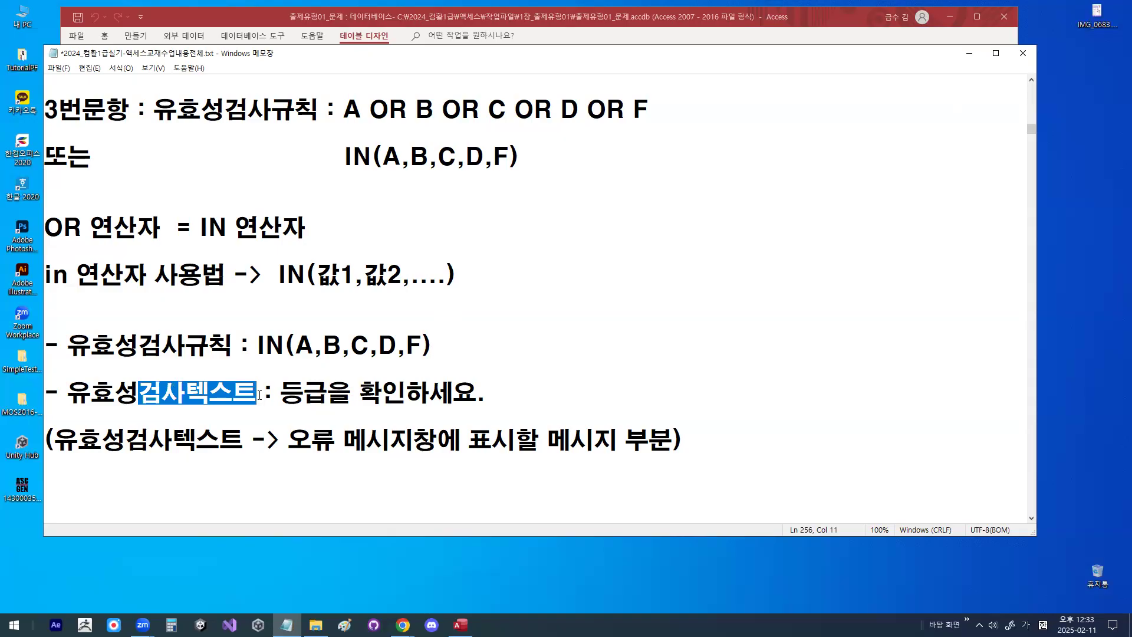
drag(550, 442, 609, 443)
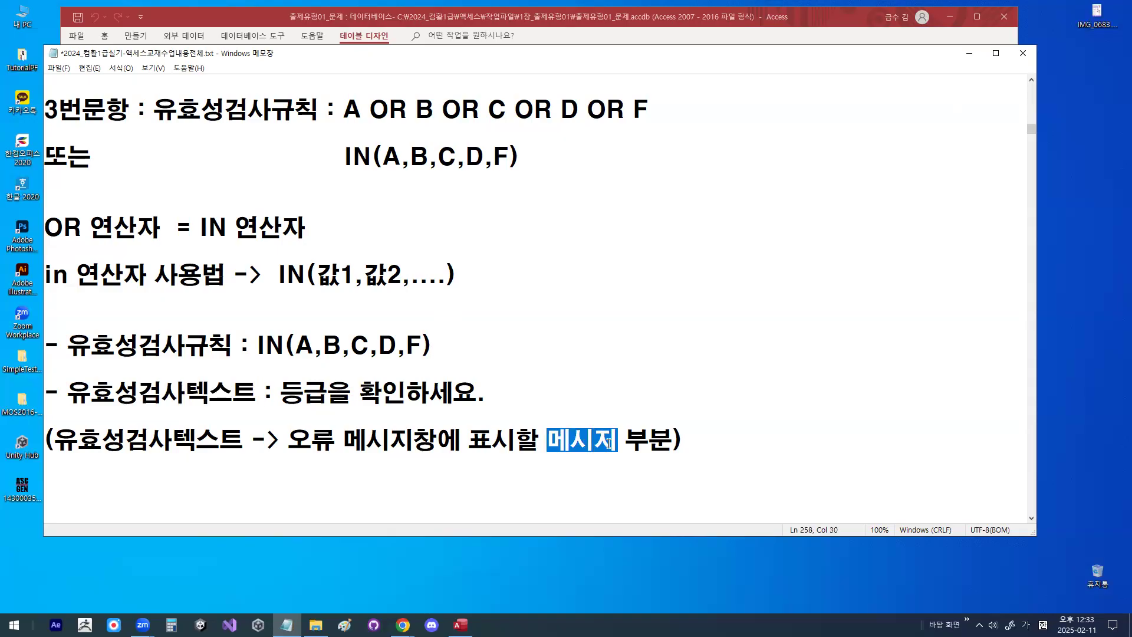
double_click(481, 405)
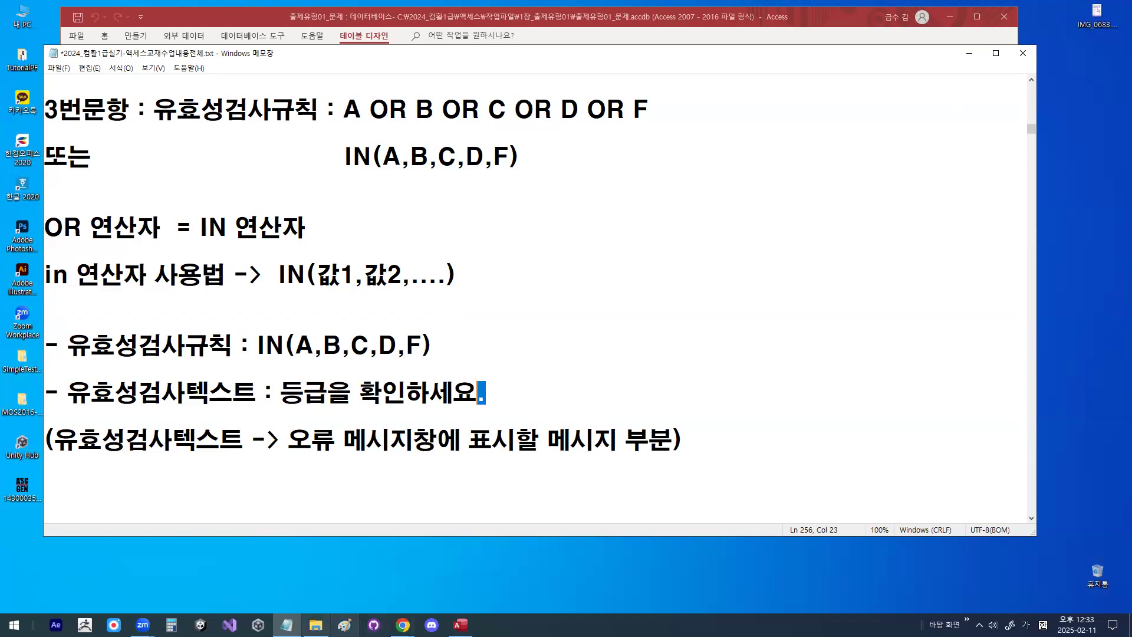
click(287, 625)
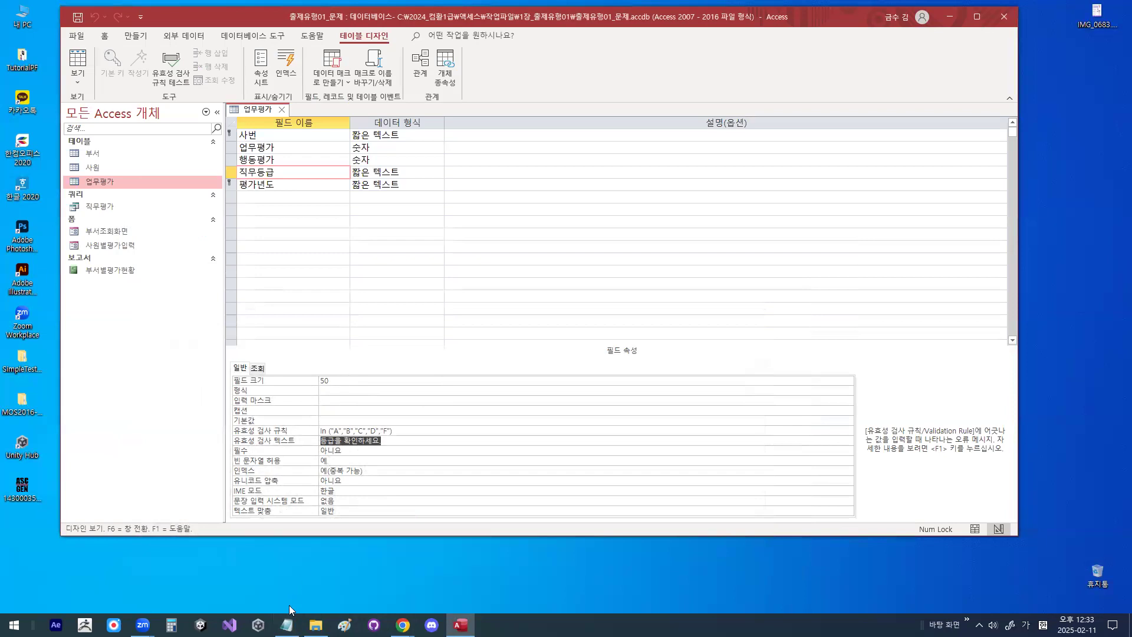
click(286, 625)
Step: Examine the question 4 notes on the 입력마스크 property, including its digit limit and 주민등록번호 example
scroll(272, 317, down, 5)
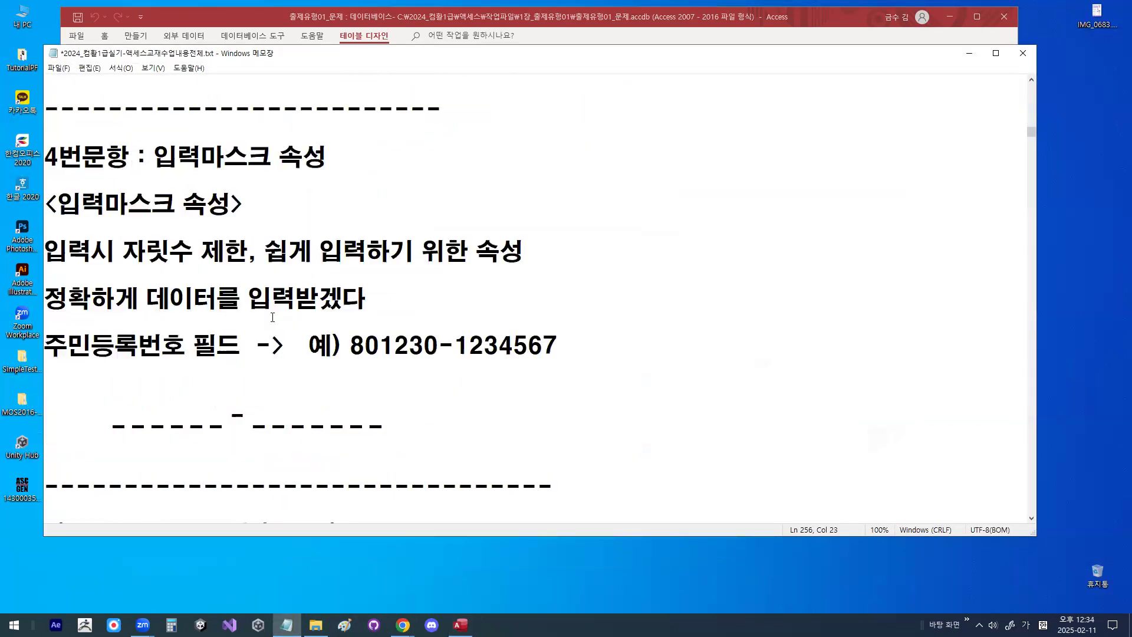
drag(154, 158, 332, 149)
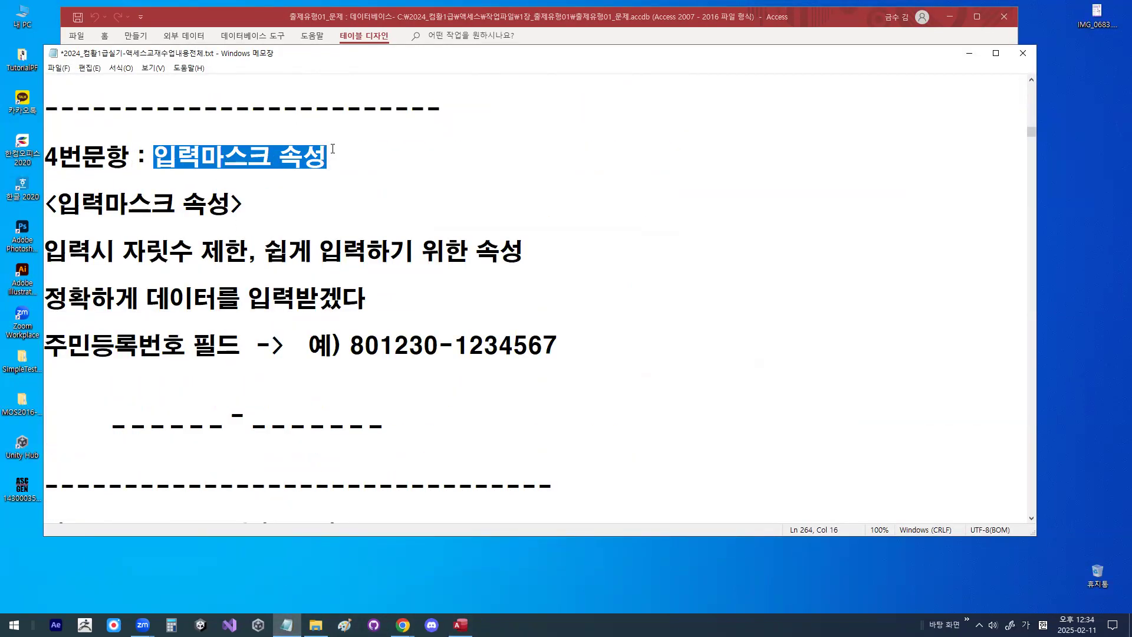
drag(45, 251, 246, 255)
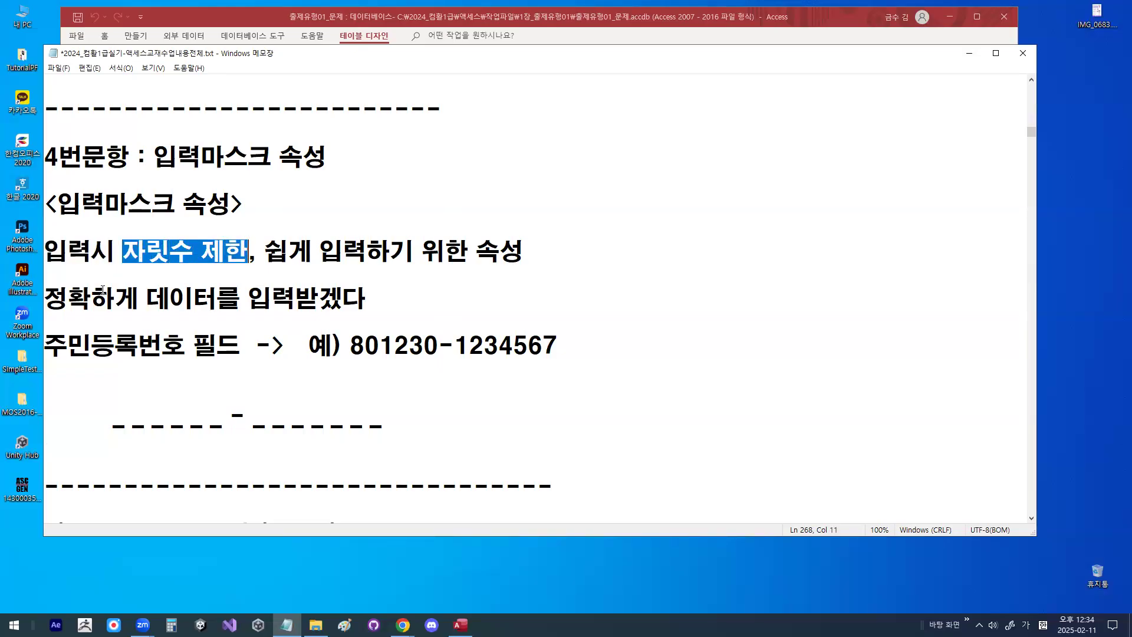
drag(46, 346, 234, 342)
drag(350, 347, 564, 345)
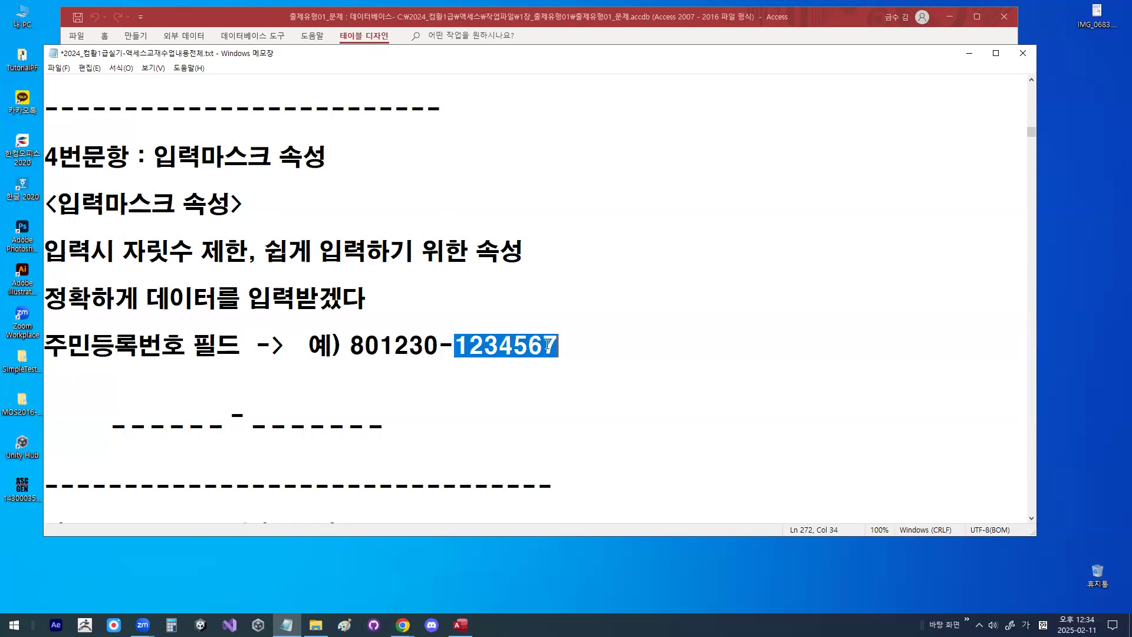
Step: Replace the birth-year digits and the first digit of the second part in the sample 주민등록번호
drag(351, 345, 362, 345)
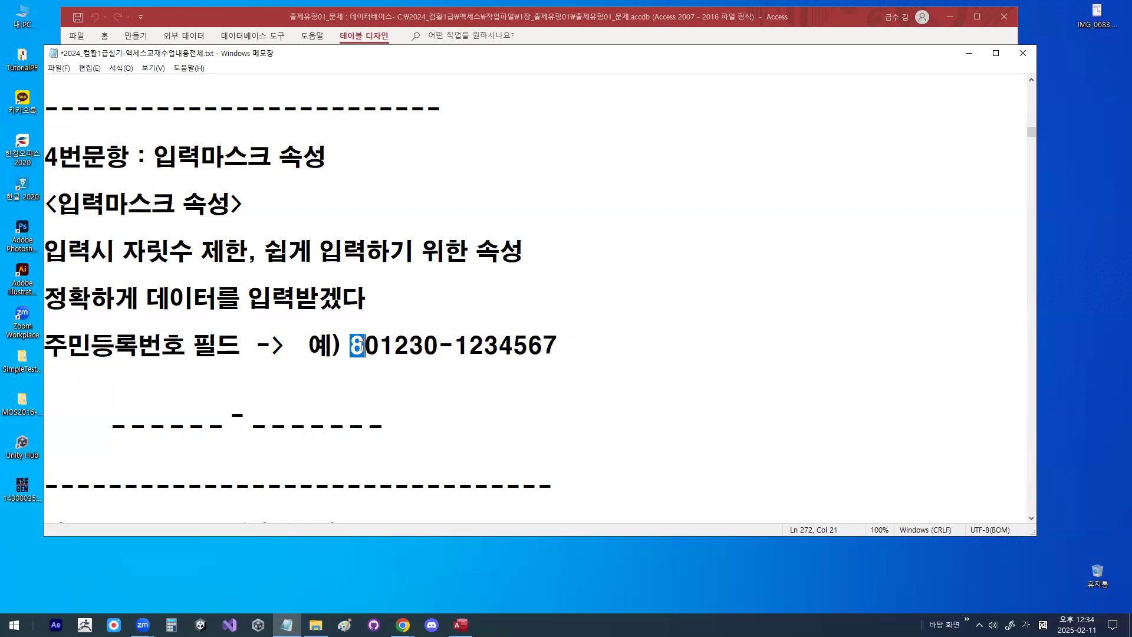
text(03)
key(Delete)
key(Right)
key(Right)
key(Right)
key(Right)
key(Right)
key(Delete)
text(3)
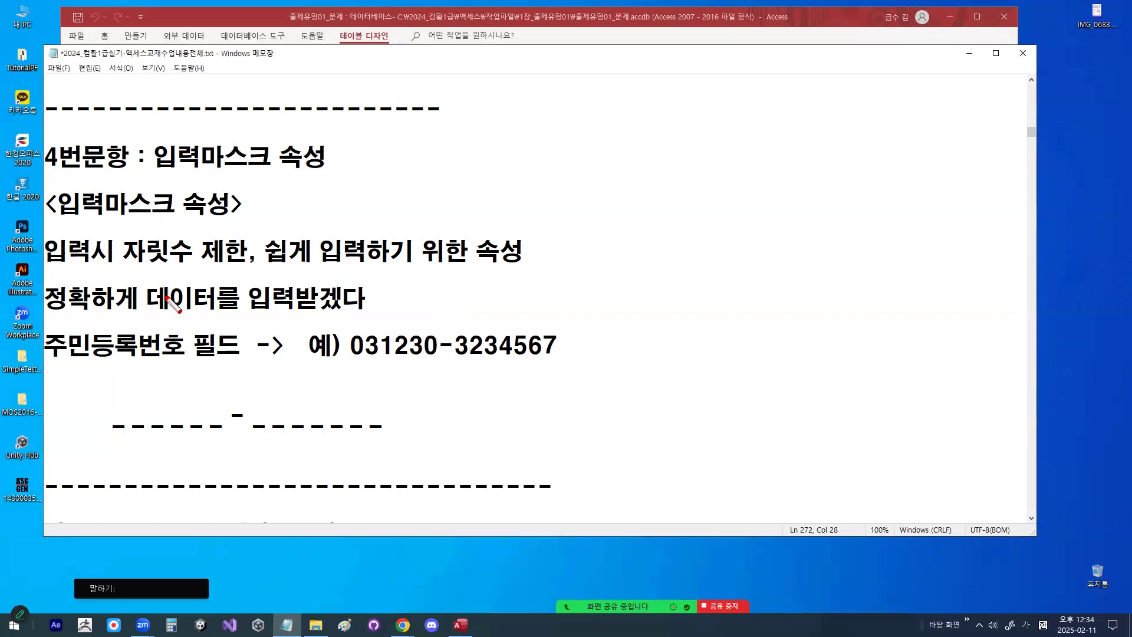
Step: Mark the sample 주민등록번호 and the term 입력마스크 with red screen annotations, and clear the marks
drag(359, 360, 561, 360)
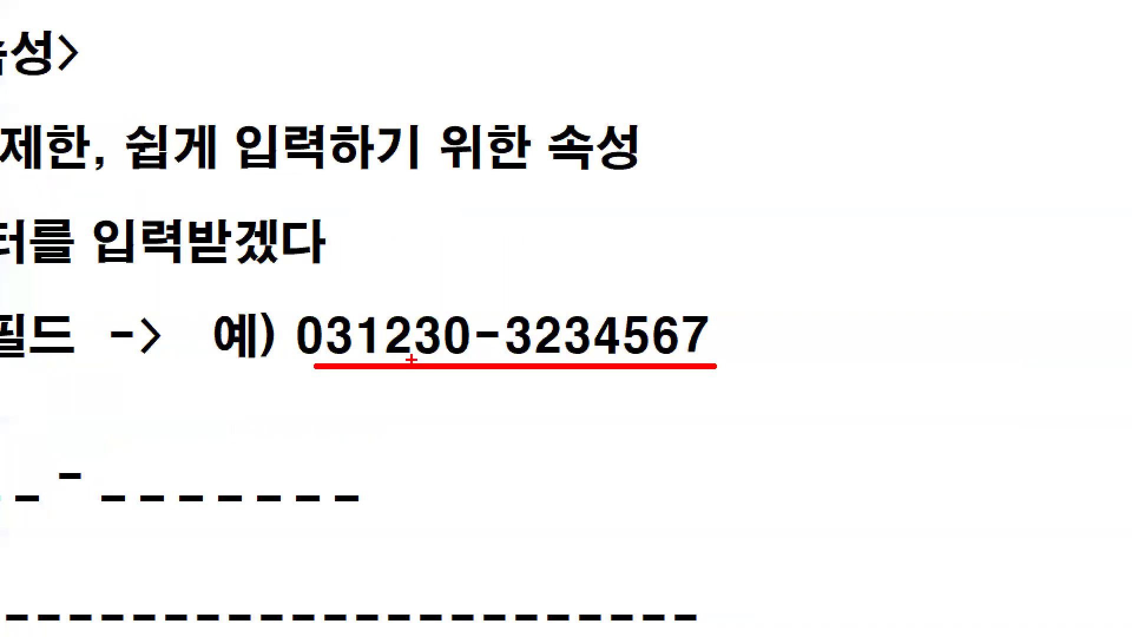
mouse_move(408, 357)
mouse_down()
mouse_move(411, 392)
mouse_move(392, 378)
mouse_move(445, 378)
mouse_up()
mouse_move(539, 406)
mouse_down()
mouse_move(557, 380)
mouse_move(578, 392)
mouse_move(545, 451)
mouse_up()
key(Escape)
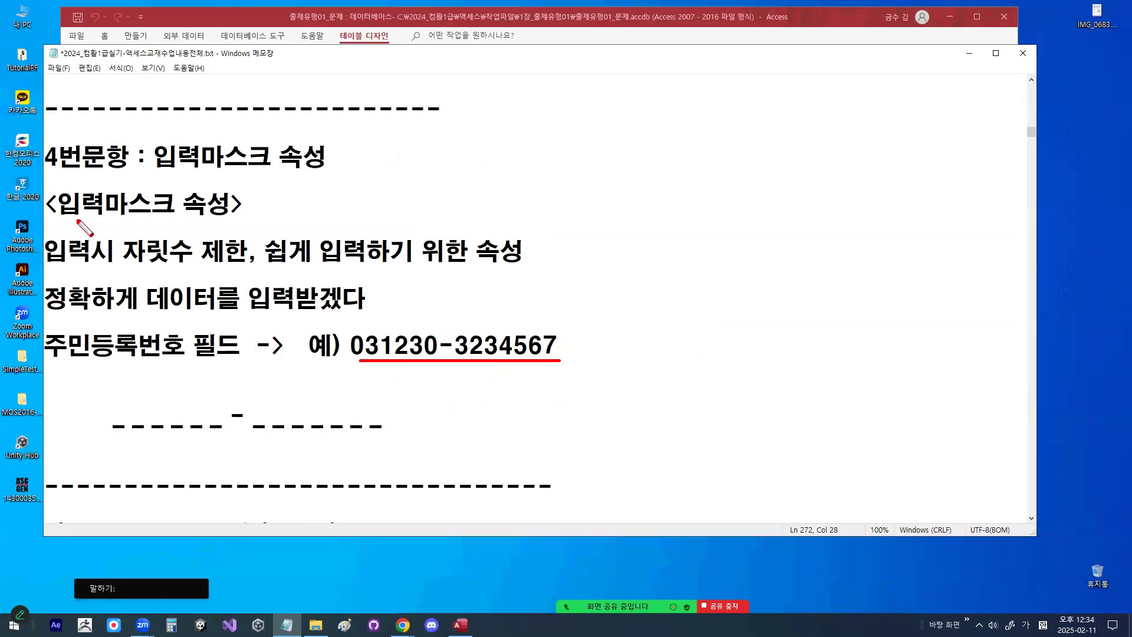
drag(70, 216, 169, 216)
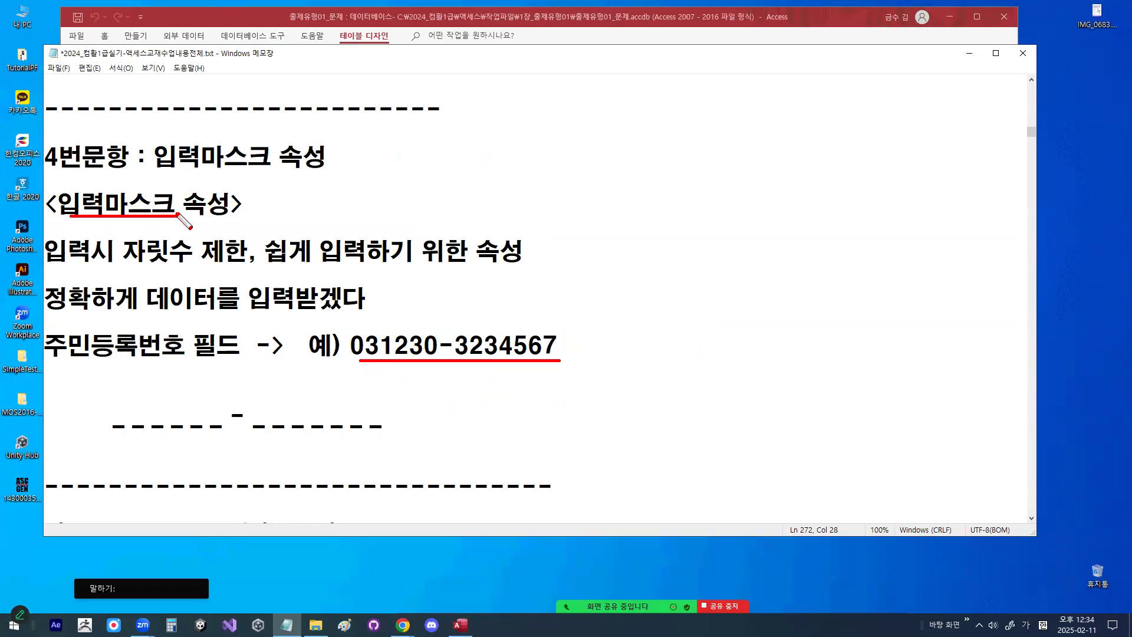
mouse_move(569, 357)
mouse_down()
mouse_move(540, 348)
mouse_move(557, 331)
mouse_move(394, 326)
mouse_move(345, 349)
mouse_up()
mouse_move(378, 294)
mouse_down()
mouse_move(379, 304)
mouse_move(418, 260)
mouse_up()
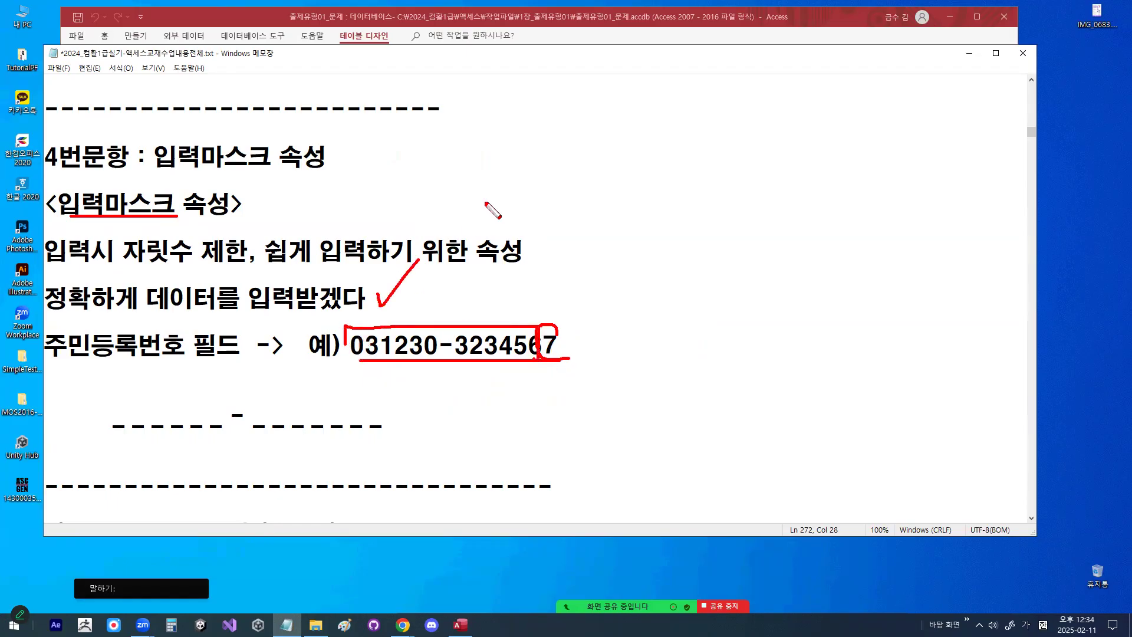
key(Escape)
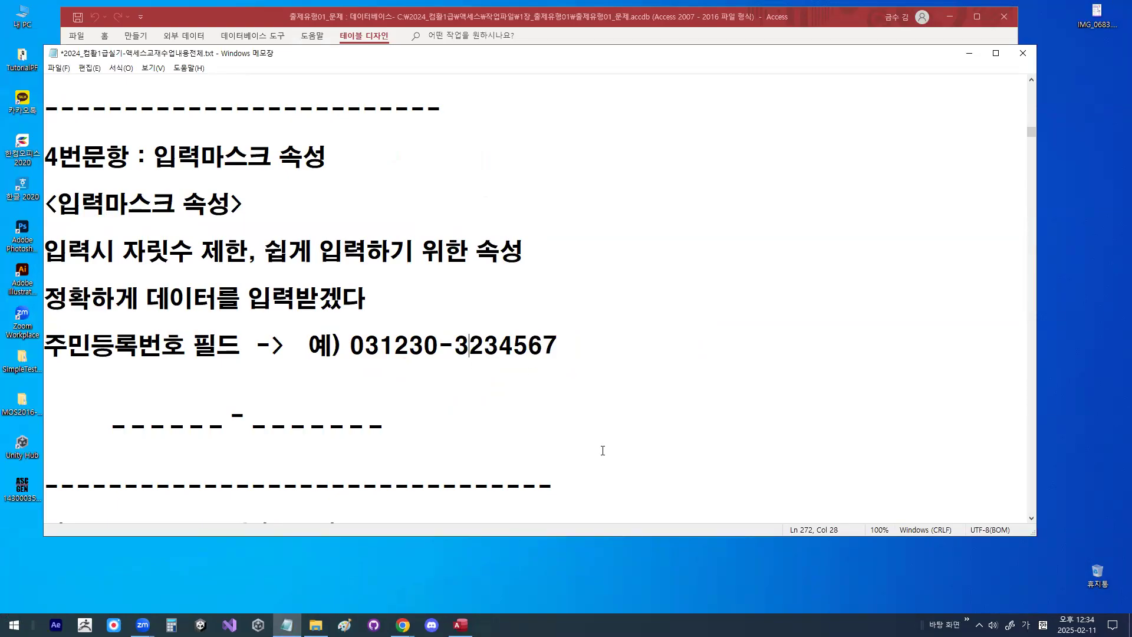
Step: Underline 입력마스크 in the question 4 heading and annotate the last digit of the sample 주민등록번호 in red
drag(541, 341, 556, 341)
click(557, 340)
key(ctrl+2)
drag(151, 174, 276, 172)
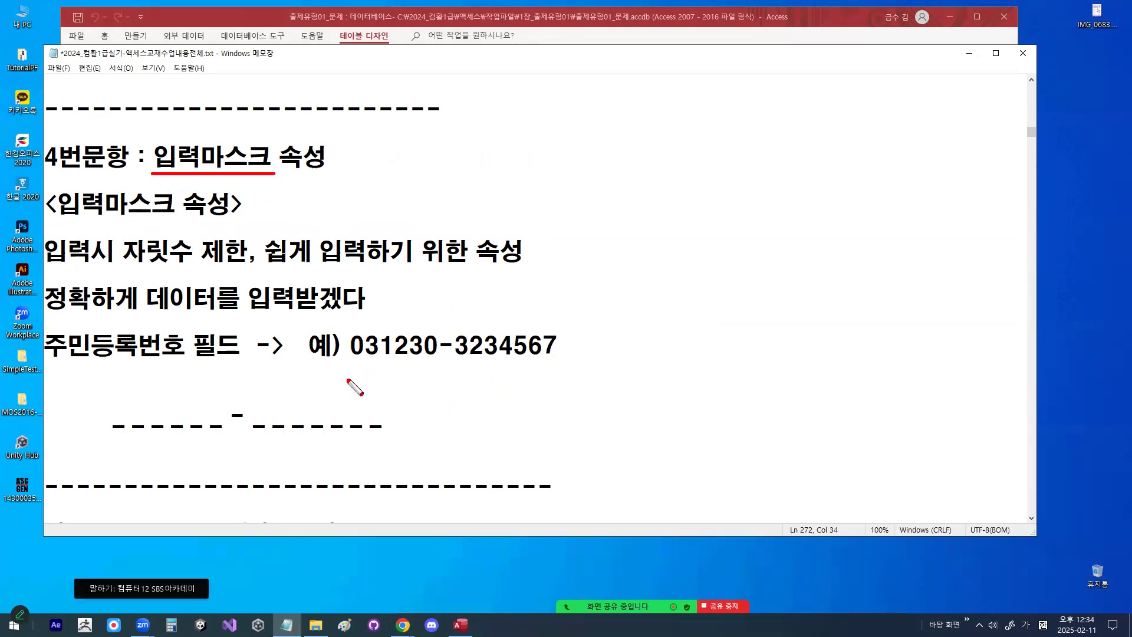
drag(348, 357, 514, 358)
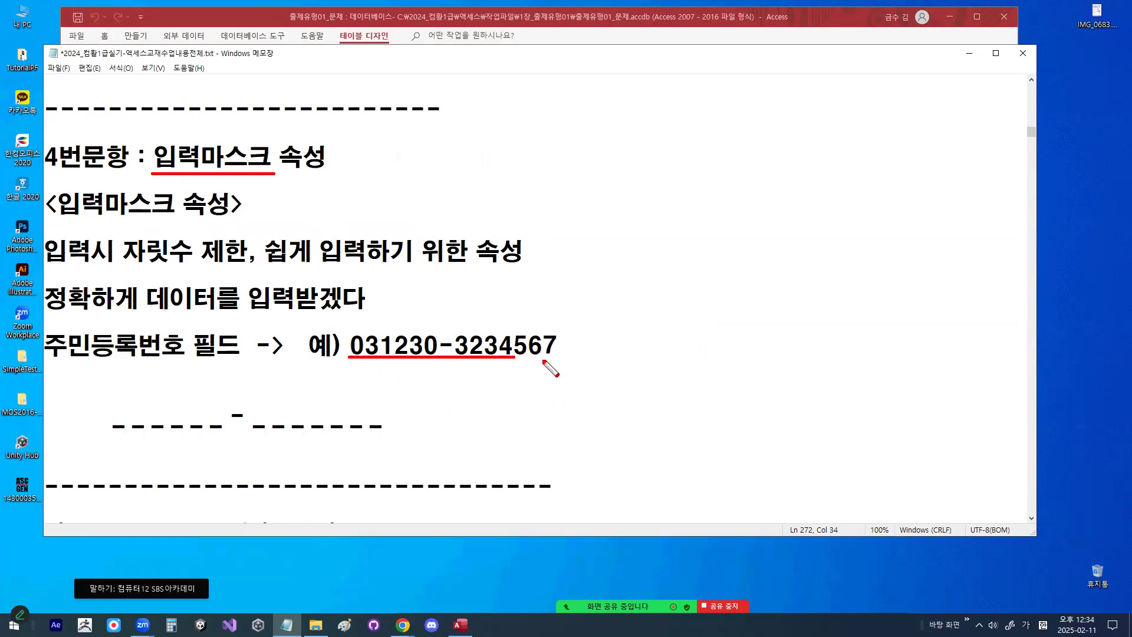
mouse_move(542, 318)
mouse_down()
mouse_move(543, 369)
mouse_move(607, 240)
mouse_move(659, 319)
mouse_move(688, 283)
mouse_up()
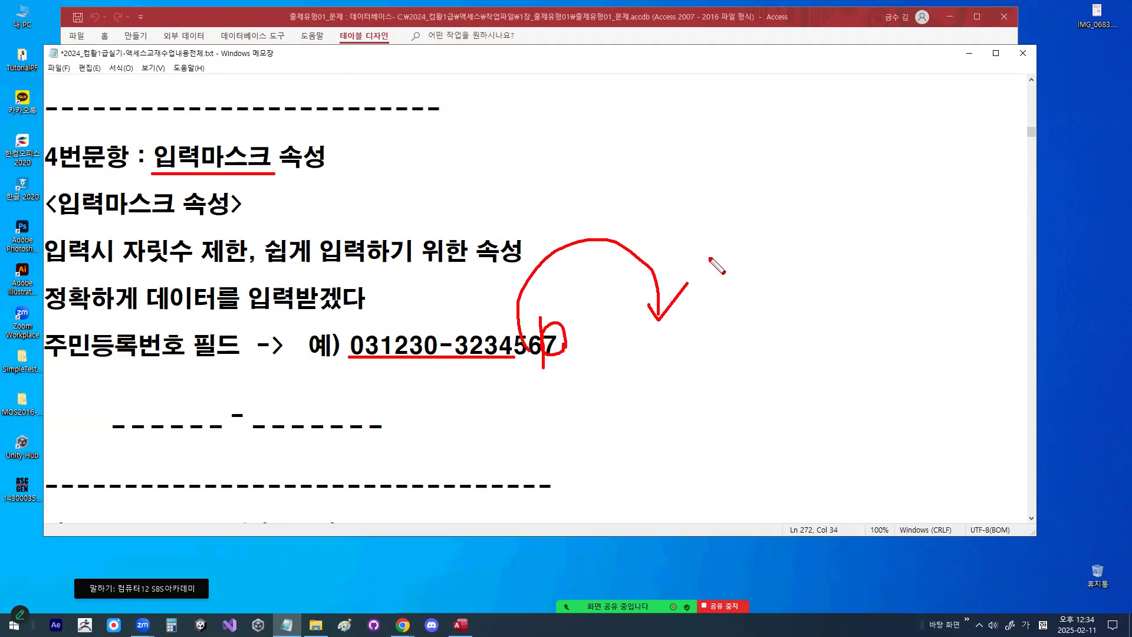
drag(697, 350, 608, 421)
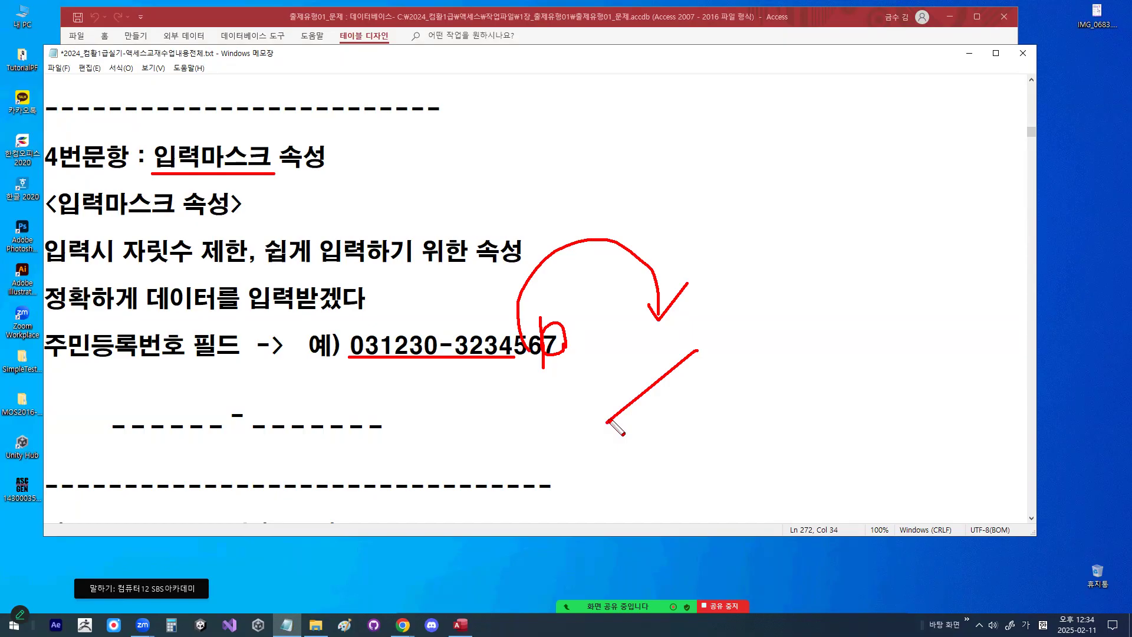
mouse_move(563, 329)
mouse_down()
mouse_move(548, 351)
mouse_move(560, 325)
mouse_up()
Step: Underline 입력시 자릿수 제한, write 6 and 7 above the sample number's parts, and highlight the note on accurate data entry
drag(52, 261, 243, 263)
mouse_move(396, 279)
mouse_down()
mouse_move(384, 337)
mouse_move(378, 321)
mouse_up()
mouse_move(489, 290)
mouse_down()
mouse_move(501, 306)
mouse_move(496, 330)
mouse_up()
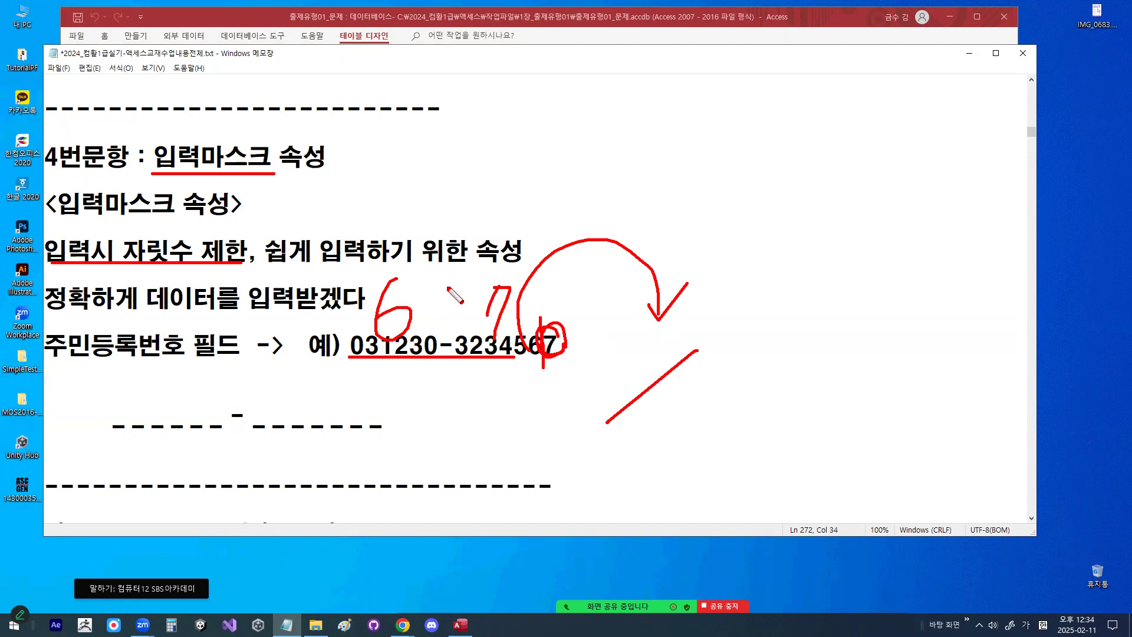
drag(367, 354, 495, 325)
drag(265, 254, 560, 252)
drag(45, 298, 370, 306)
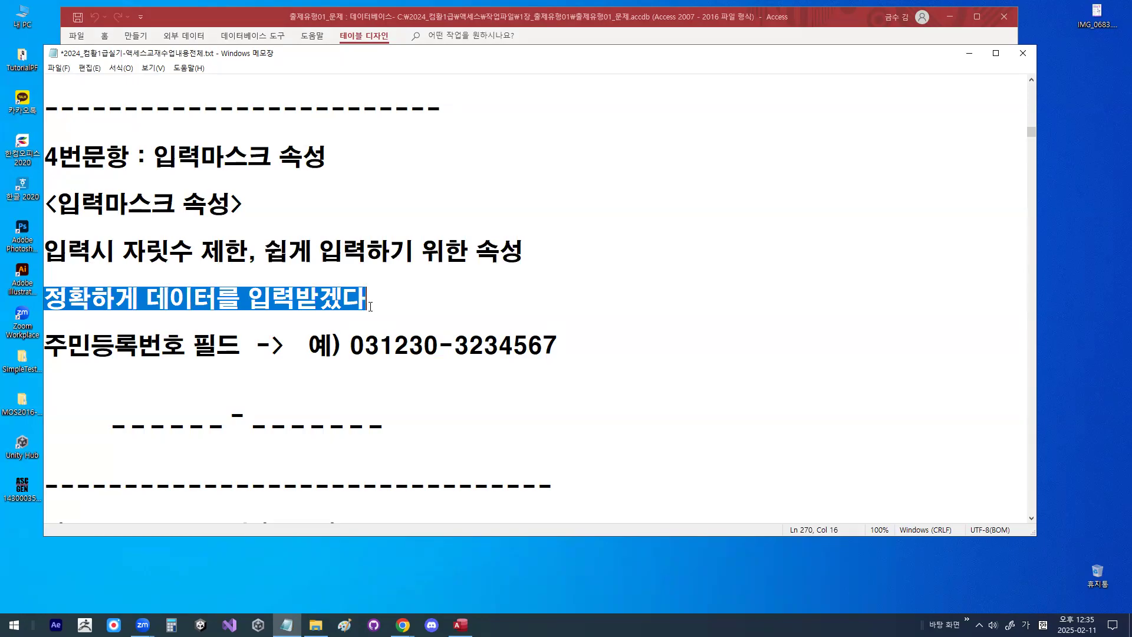
click(370, 306)
Step: Mark the 입력마스크 구역 (3가지) notes, covering the semicolon separator, 형식기호지정 and 기호문자저장여부
scroll(296, 277, down, 3)
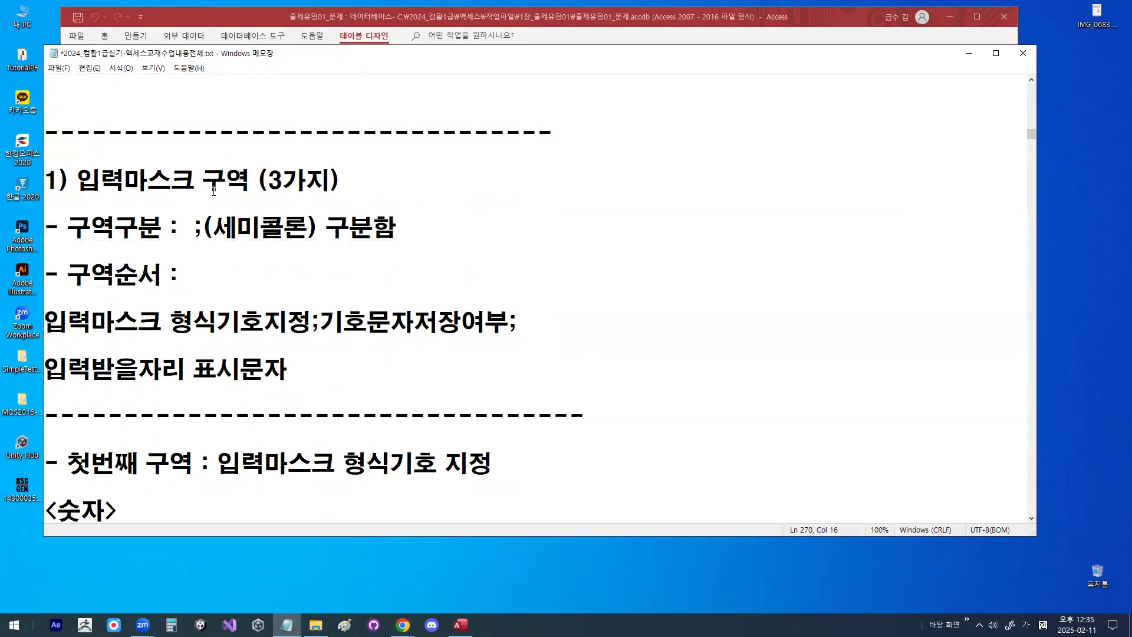
drag(269, 176, 342, 180)
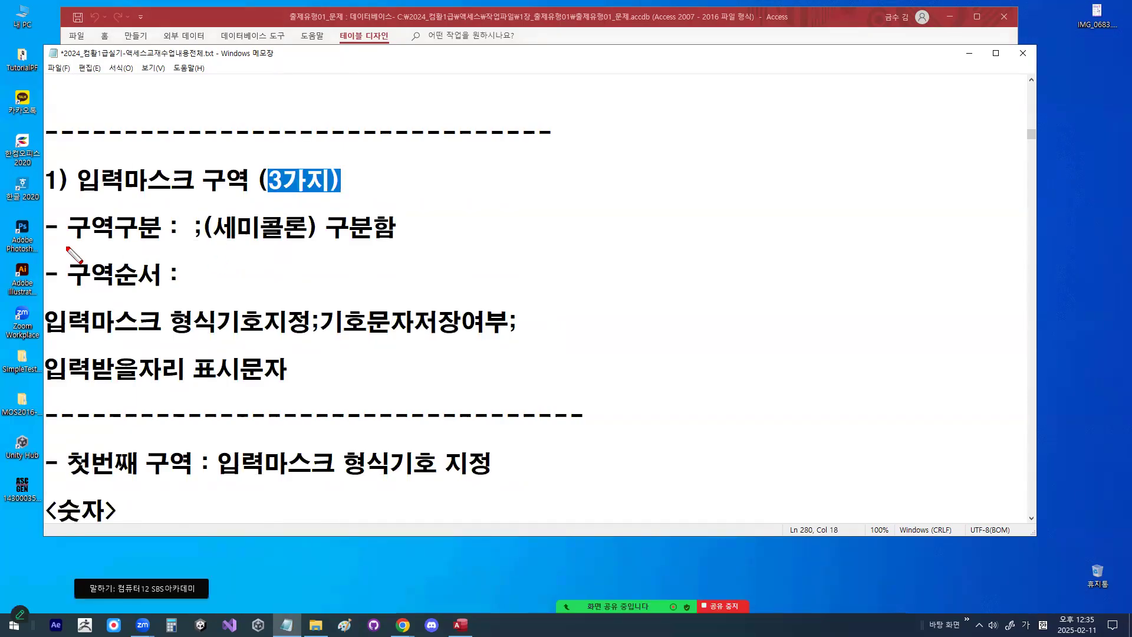
mouse_move(65, 242)
mouse_down()
mouse_move(193, 246)
mouse_move(198, 210)
mouse_move(220, 234)
mouse_up()
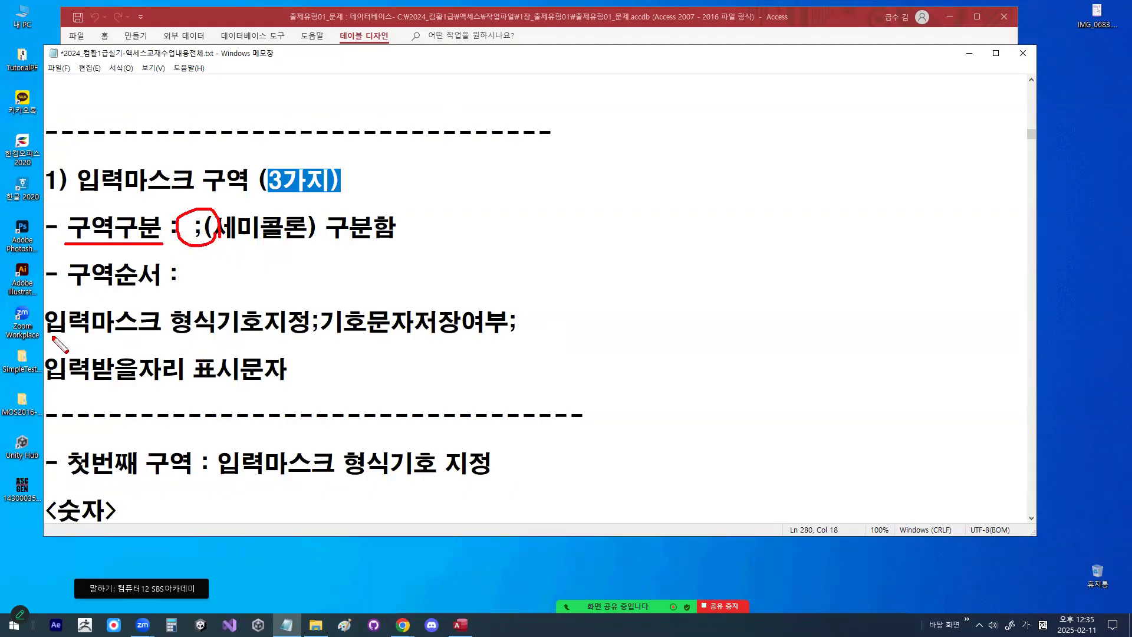
mouse_move(46, 334)
mouse_down()
mouse_move(312, 334)
mouse_move(195, 343)
mouse_move(168, 309)
mouse_move(227, 304)
mouse_move(270, 319)
mouse_move(268, 336)
mouse_up()
mouse_move(207, 276)
mouse_down()
mouse_move(213, 302)
mouse_move(277, 218)
mouse_up()
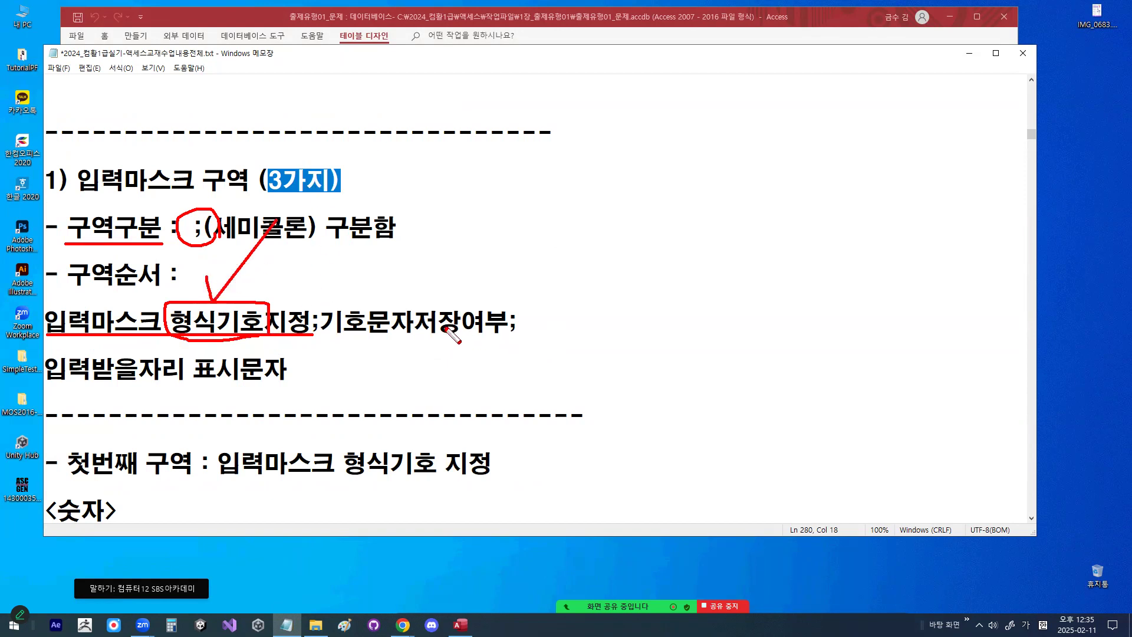
key(Escape)
click(315, 321)
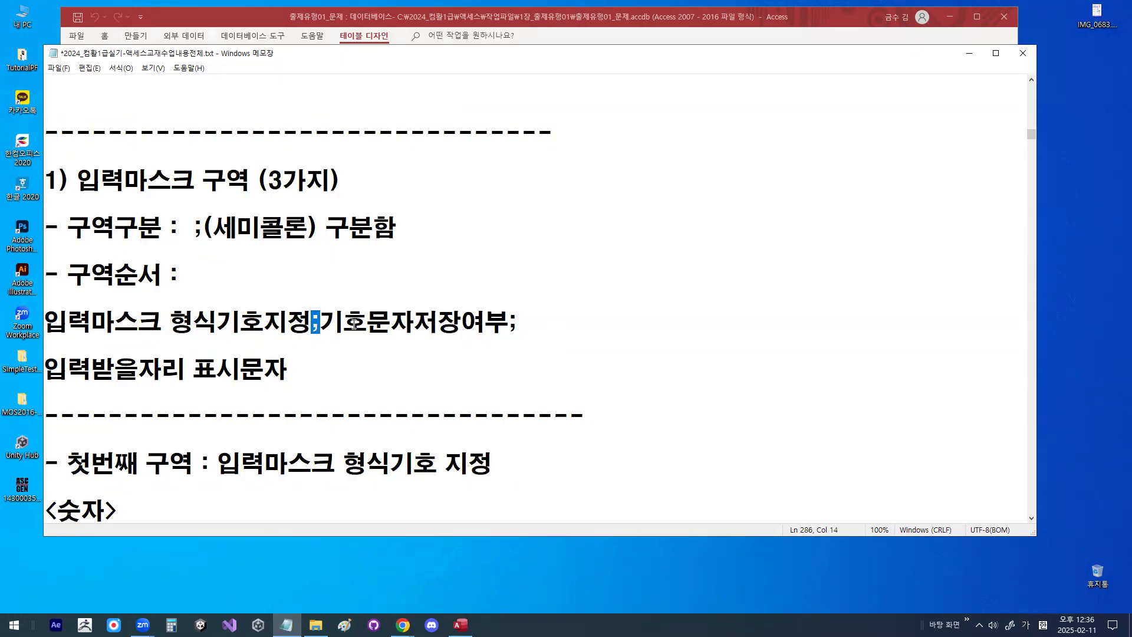
drag(342, 321, 508, 321)
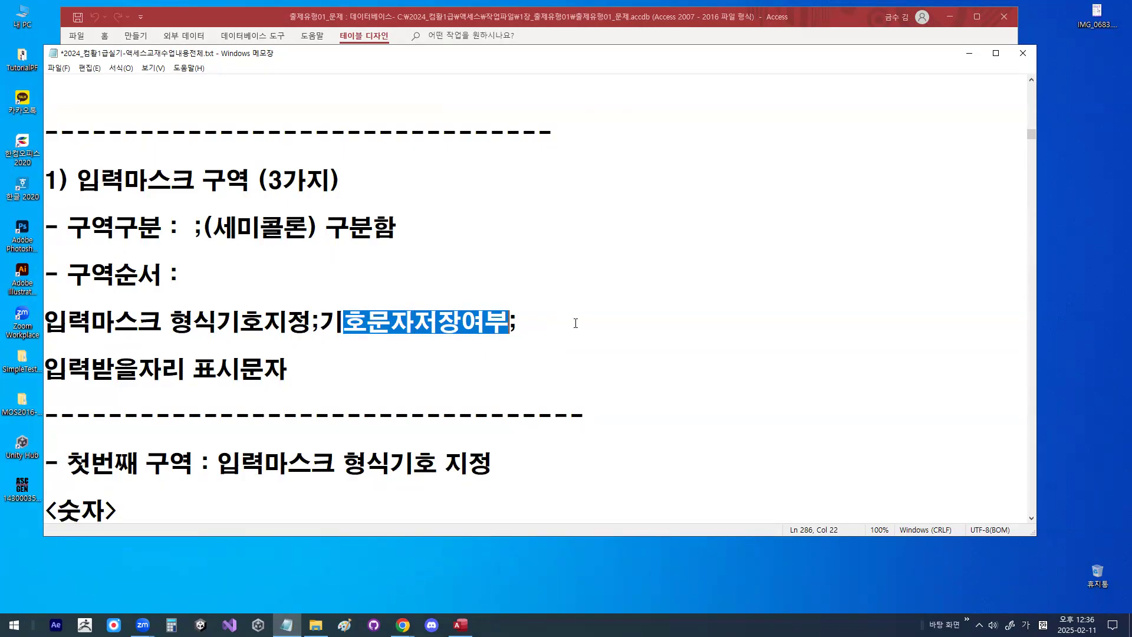
Step: Join 입력받을자리 표시문자 onto the preceding 구역순서 line, underline it temporarily, and select 입력마스크 형식기호지정
click(575, 323)
key(Delete)
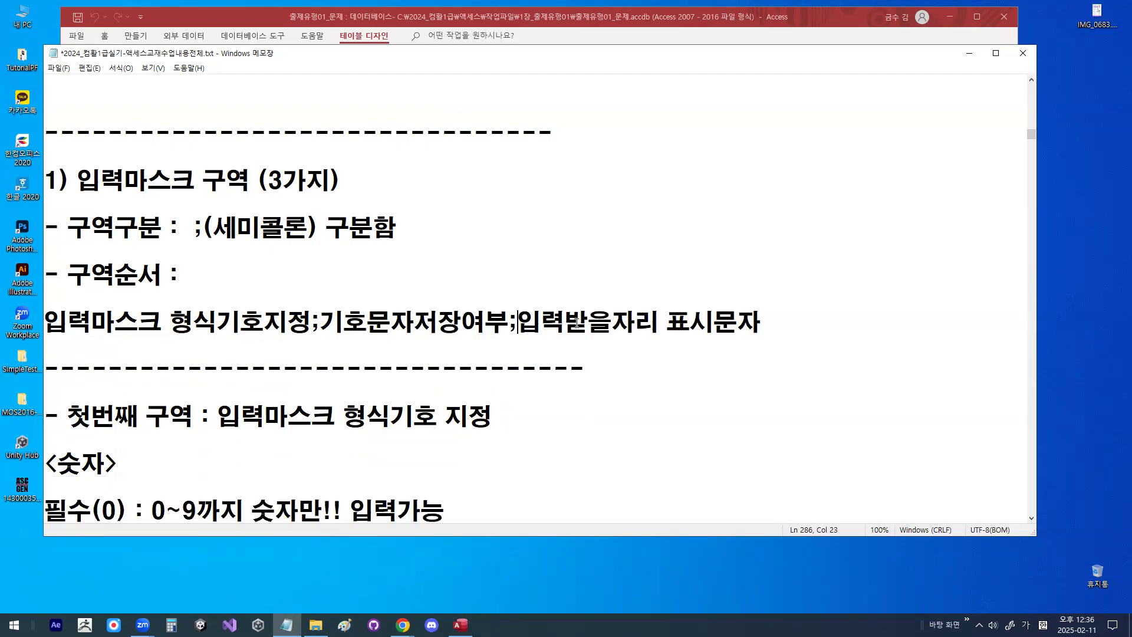
key(ctrl+1)
click(638, 345)
drag(431, 331, 830, 331)
key(Escape)
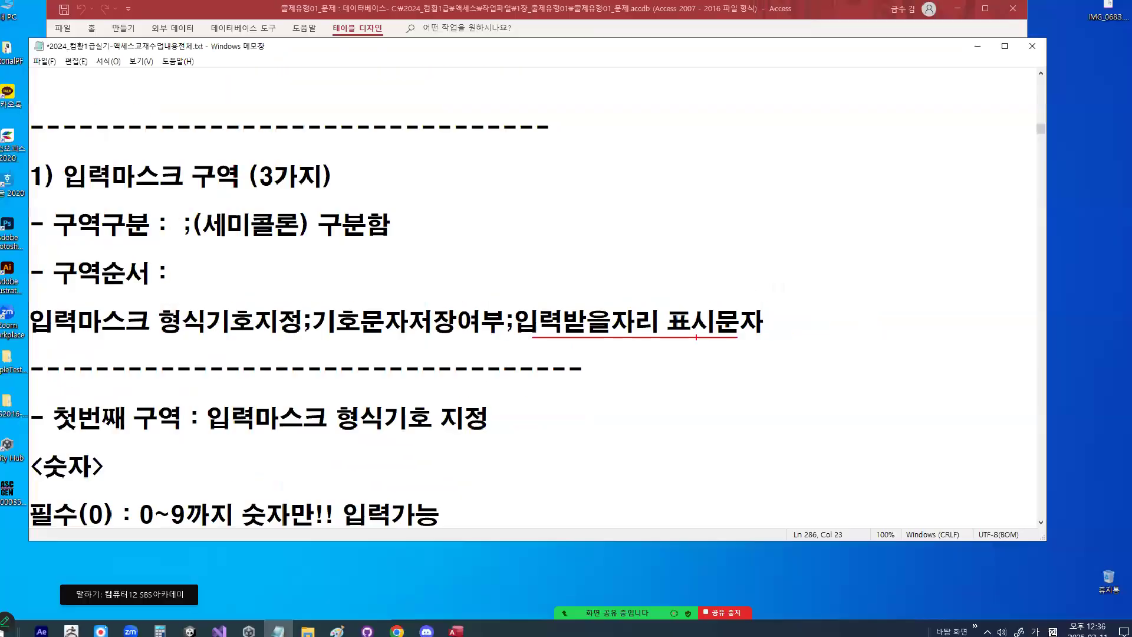
drag(45, 321, 312, 321)
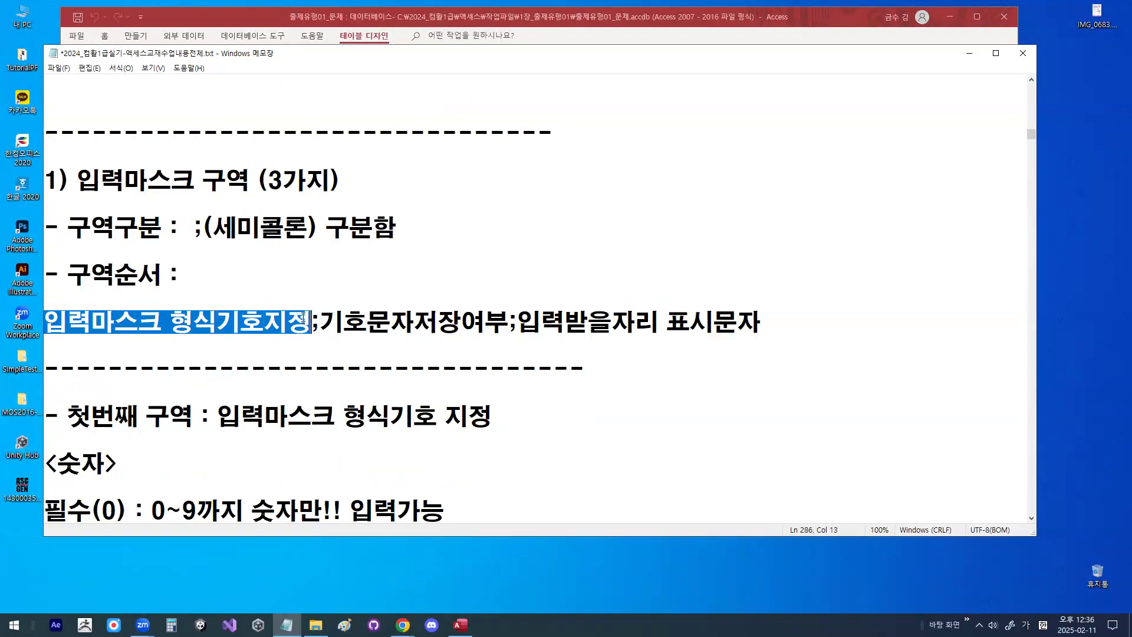
Step: Highlight the numeric mask symbols 0, 9 and # under <숫자>, plus 0~9까지 숫자만!! in the 필수(0) line
scroll(303, 317, down, 1)
scroll(282, 342, down, 3)
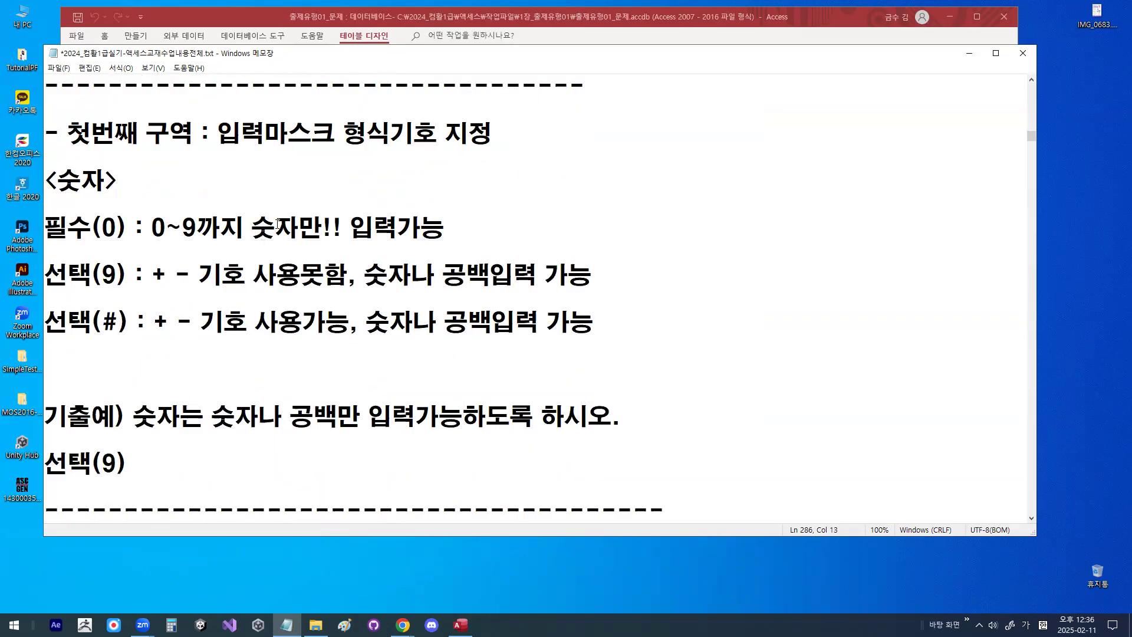
drag(104, 237, 115, 231)
drag(103, 278, 118, 274)
drag(104, 323, 119, 316)
click(119, 317)
click(153, 228)
drag(155, 229, 356, 229)
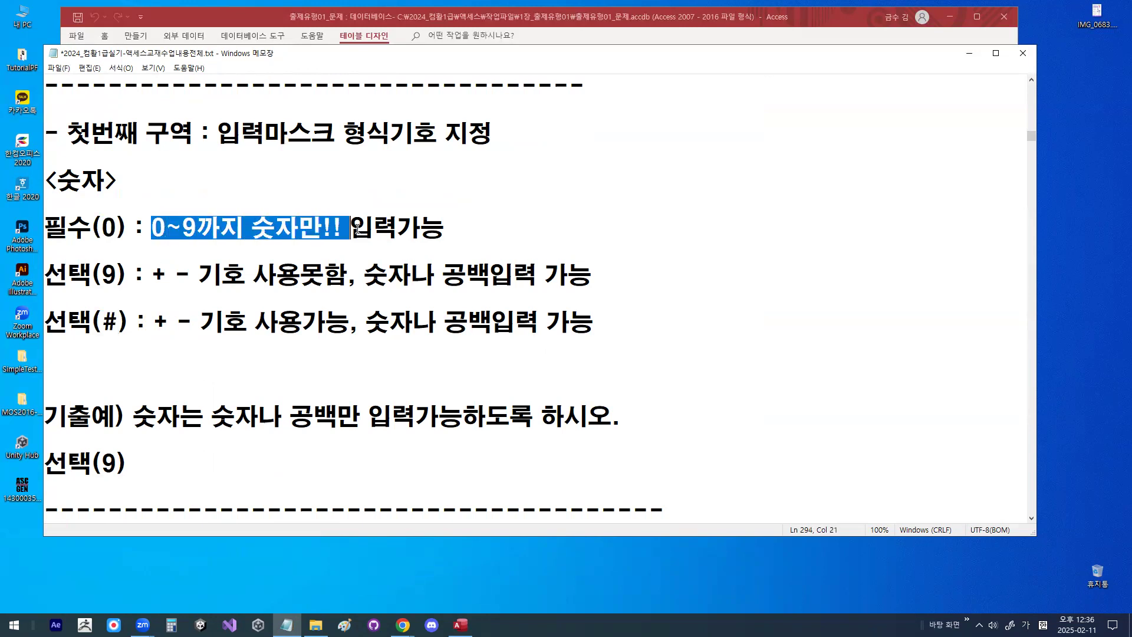
click(357, 229)
Step: Underline 0~9까지 숫자만!! 입력가능 in red, mark 숫자만 and the 0 symbol, and clear the annotations
drag(158, 241, 482, 240)
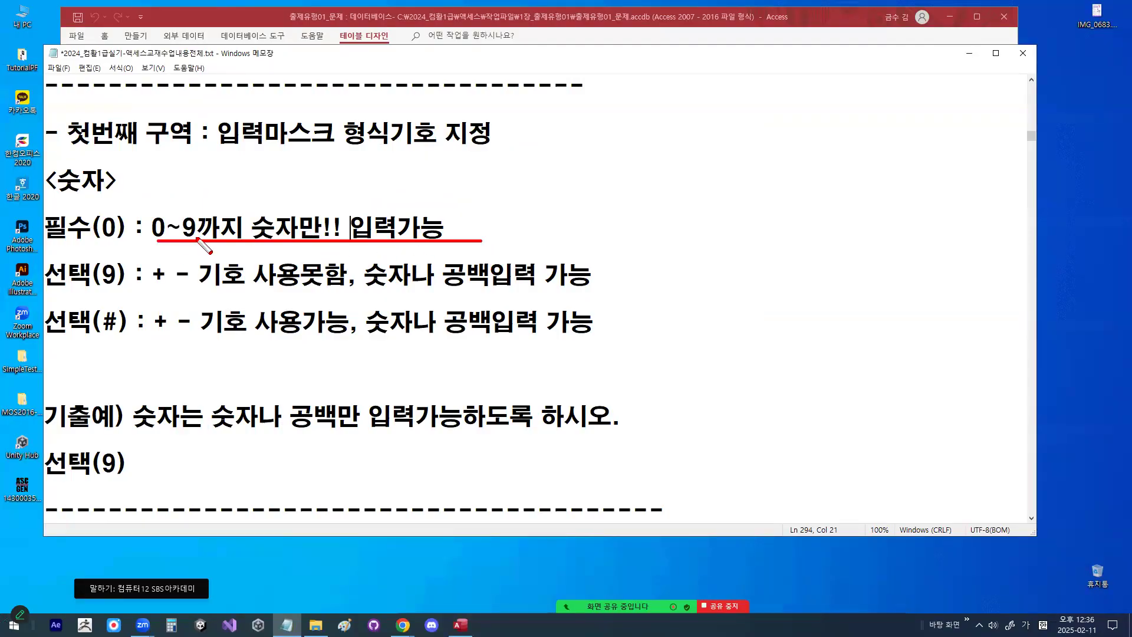
mouse_move(260, 233)
mouse_down()
mouse_move(322, 224)
mouse_move(326, 237)
mouse_up()
drag(99, 230, 125, 234)
key(Escape)
Step: Compare the 선택(9) and 선택(#) lines by highlighting their symbols, 숫자나 공백입력 가능, and their + - 기호 rules
drag(101, 282, 121, 279)
drag(104, 322, 119, 323)
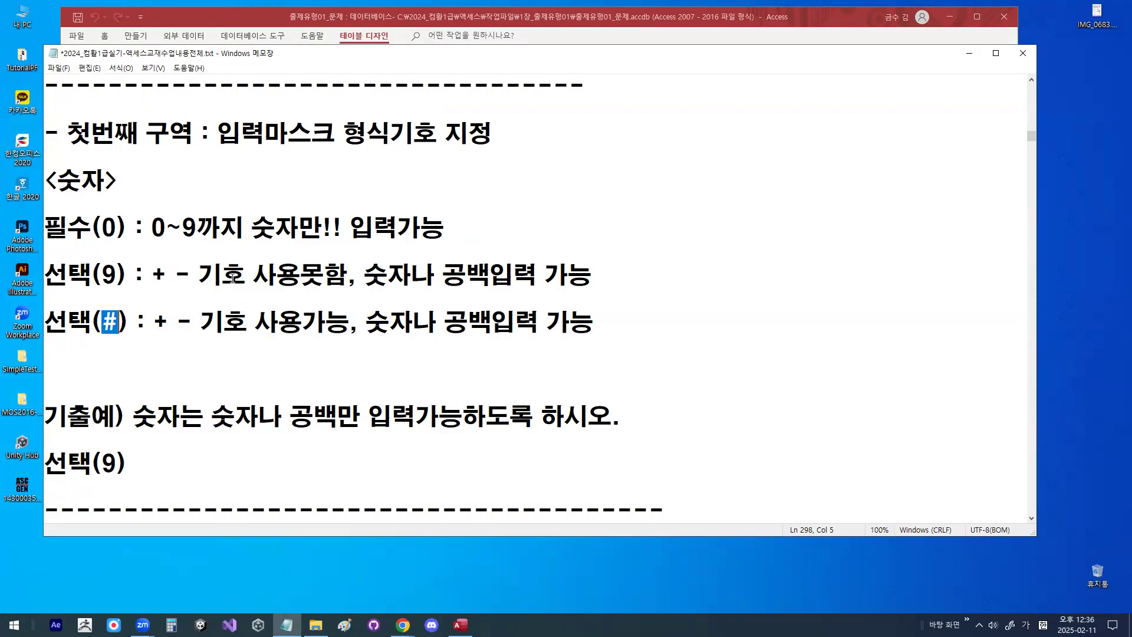
drag(363, 274, 591, 275)
drag(365, 322, 600, 326)
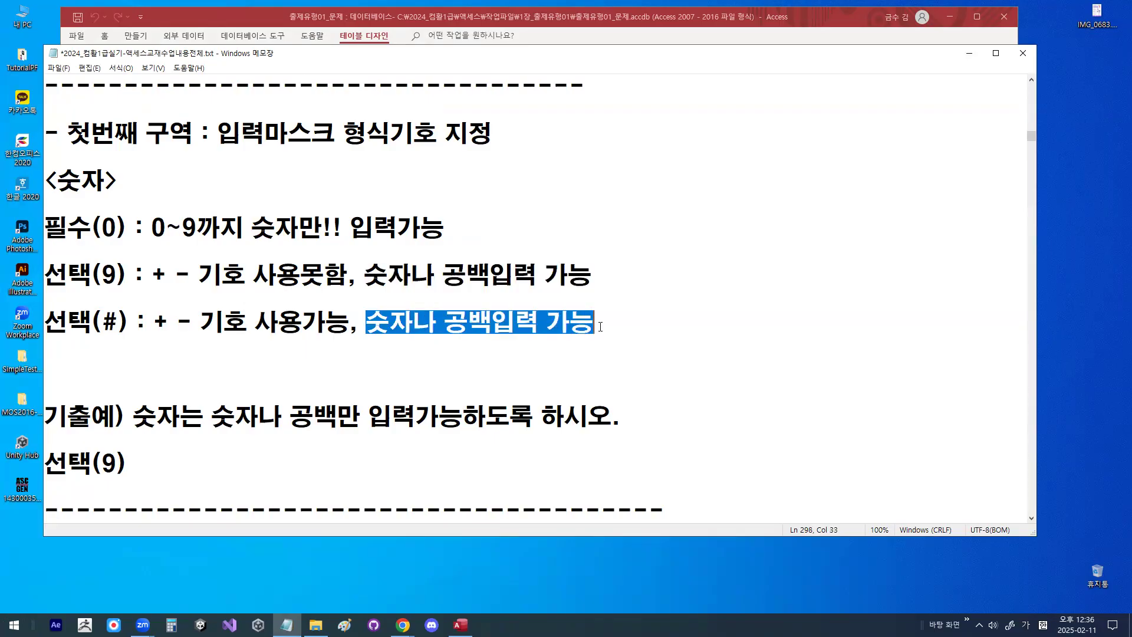
double_click(107, 272)
drag(151, 274, 348, 274)
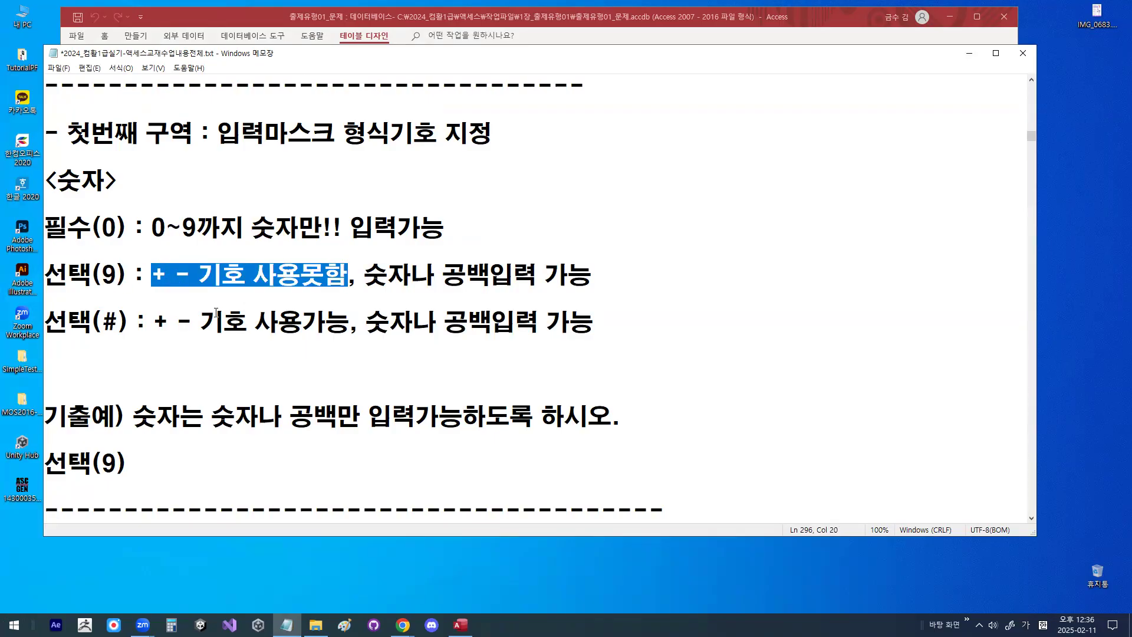
double_click(115, 321)
drag(169, 322, 343, 322)
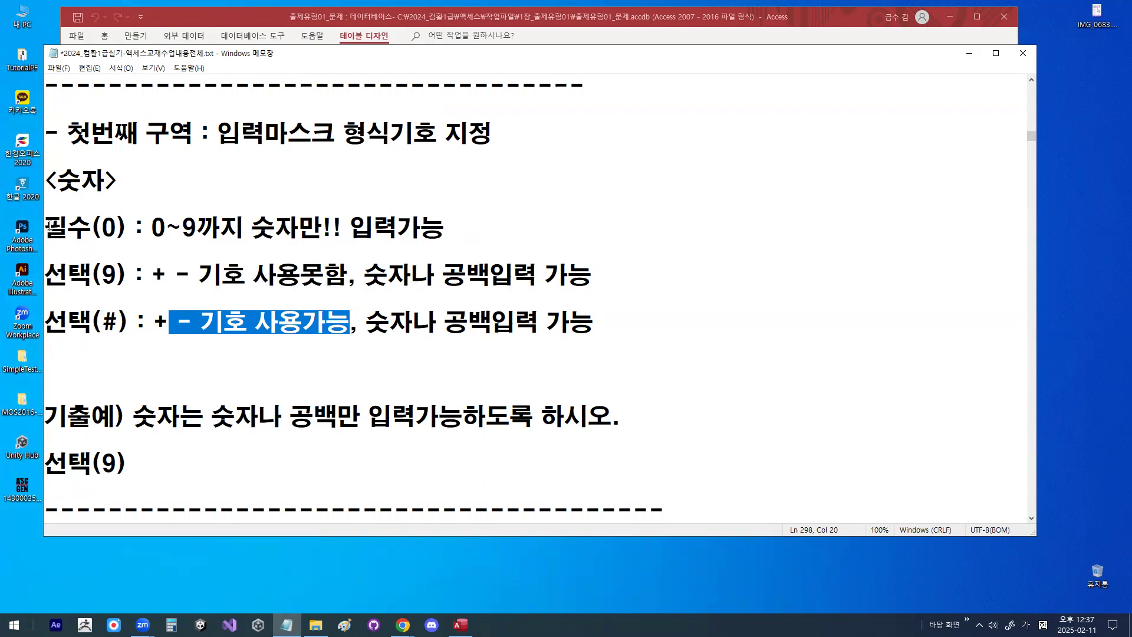
Step: Highlight 필수(0) and the 기출예 sentence, cross out the (0) symbol in red, and clear the drawing
drag(45, 227, 123, 225)
drag(134, 417, 621, 416)
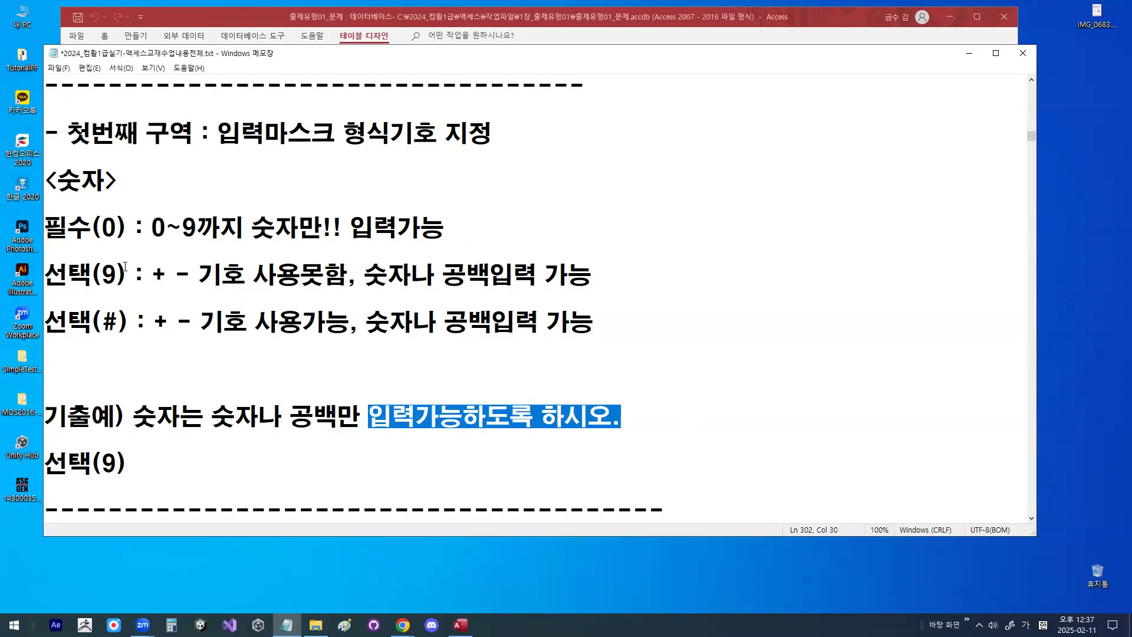
key(ctrl+1)
mouse_move(120, 204)
mouse_down()
mouse_move(94, 244)
mouse_move(112, 245)
mouse_up()
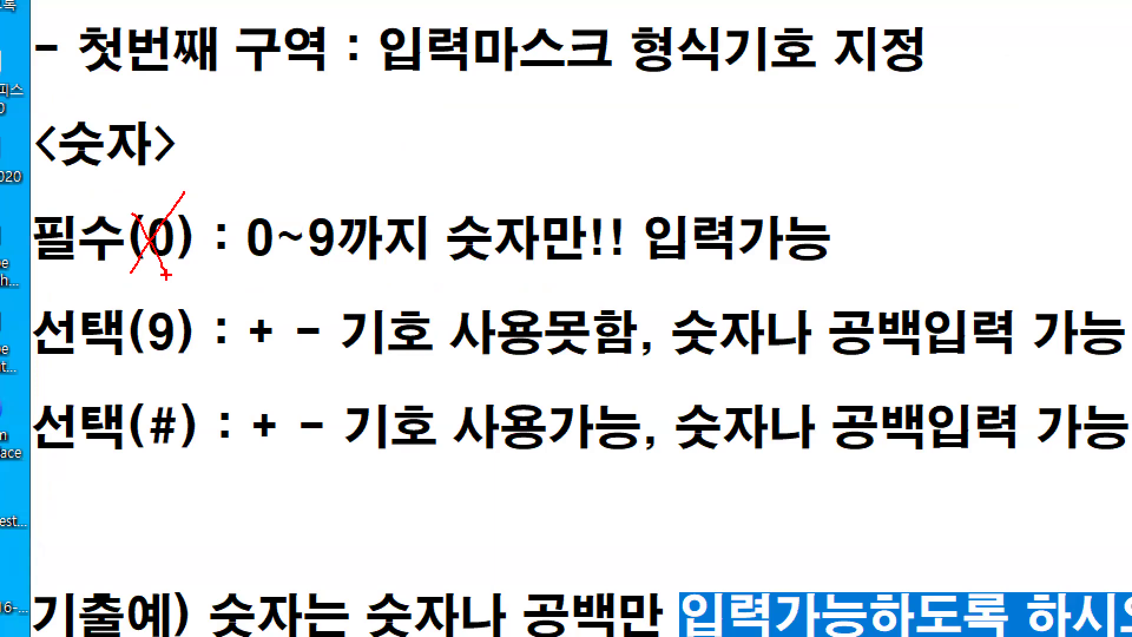
key(Escape)
Step: Highlight 9 and # again, covering 사용못함 and 숫자나 공백입력 가능 for 9 and + - 기호 사용 for #
drag(103, 274, 120, 275)
drag(101, 322, 121, 322)
drag(152, 275, 359, 281)
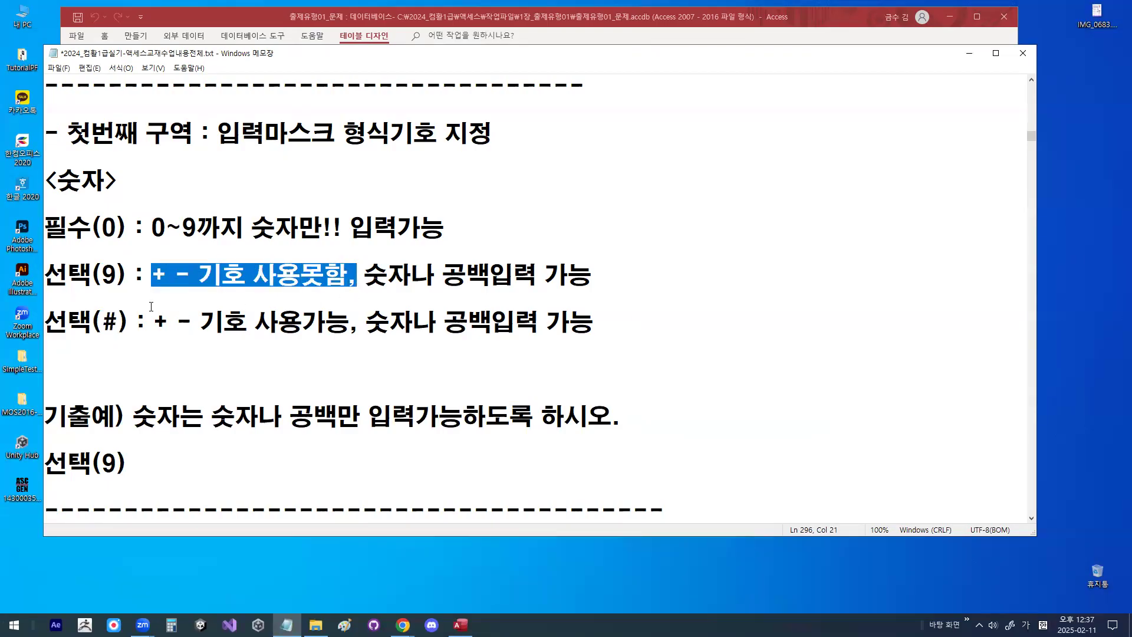
drag(364, 275, 624, 282)
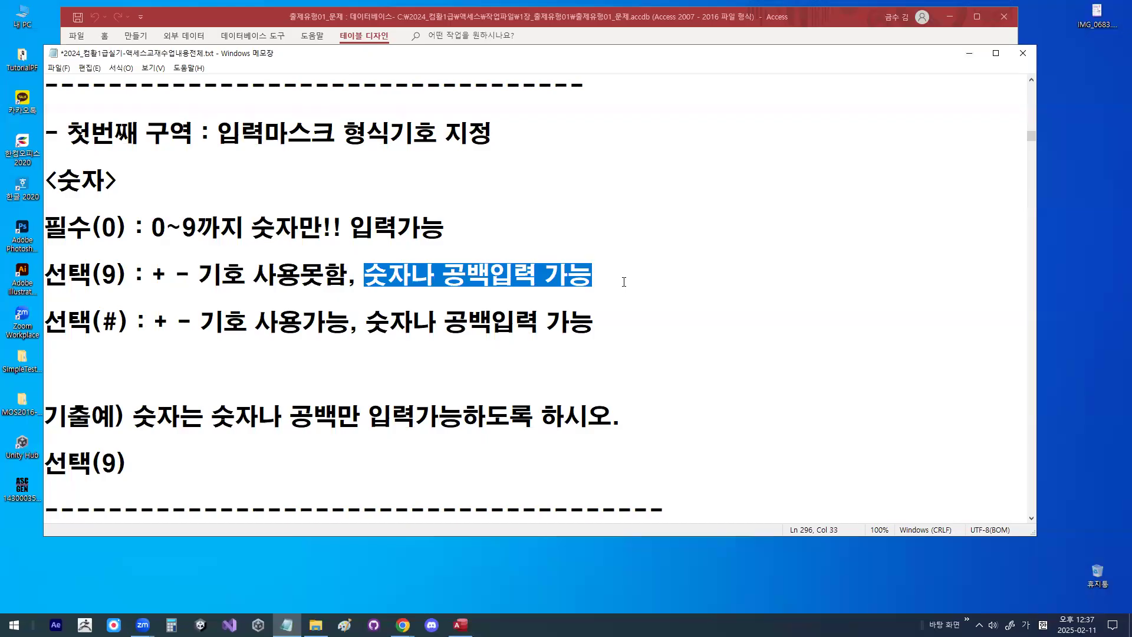
drag(301, 274, 347, 277)
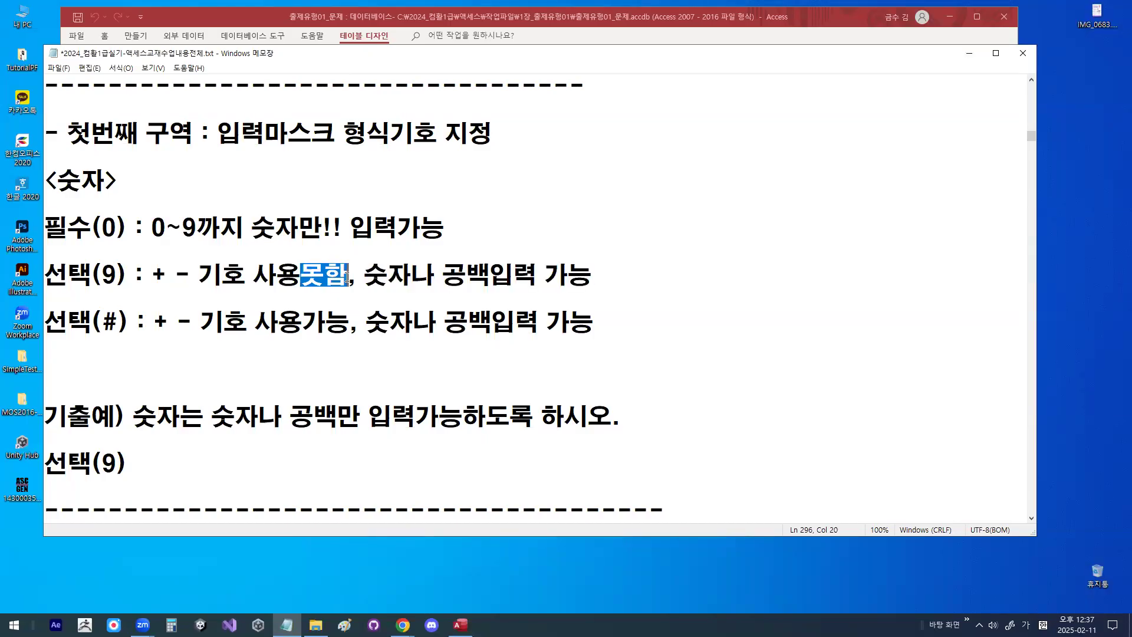
double_click(112, 272)
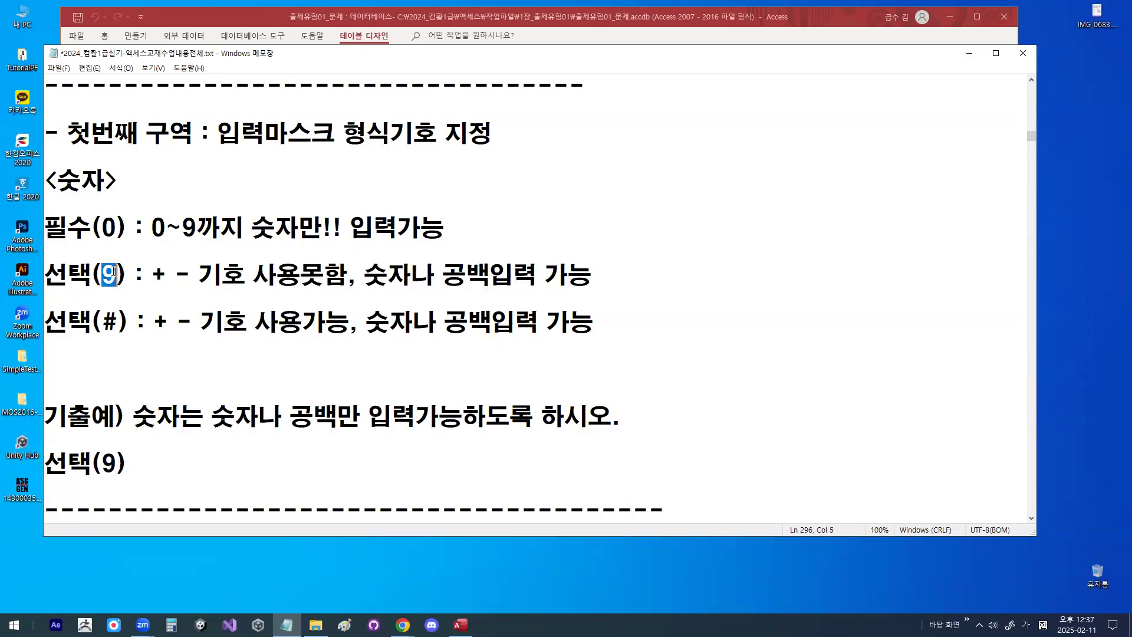
click(155, 323)
drag(154, 323, 306, 321)
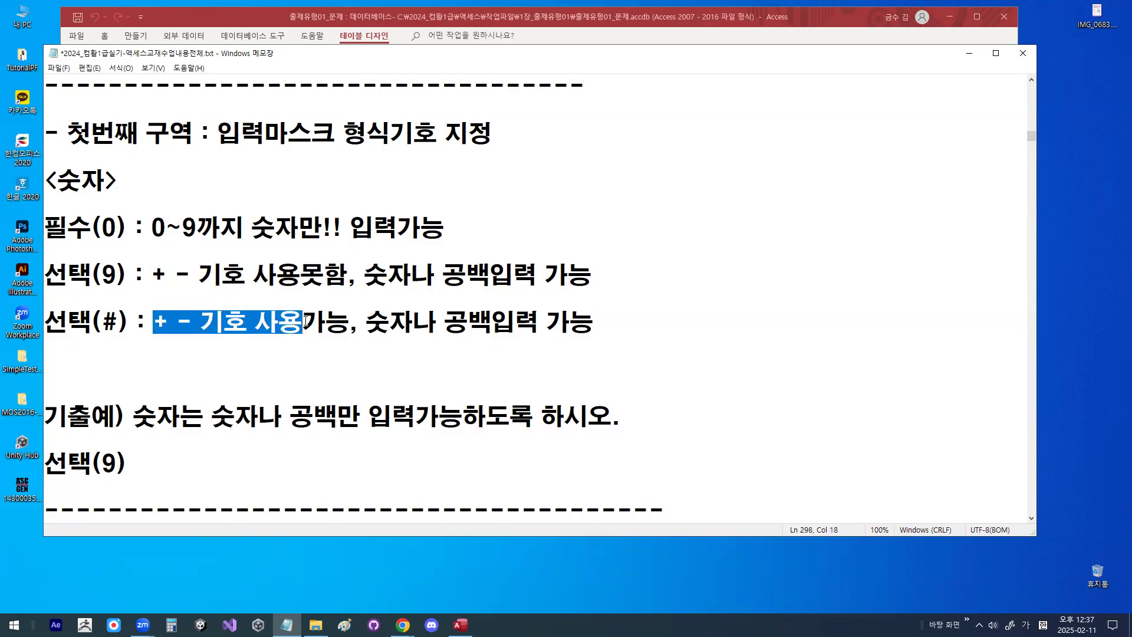
Step: Highlight 숫자나 공백만 in the 기출예 sentence and the 9 in its 선택(9) answer
click(213, 417)
drag(212, 416, 361, 417)
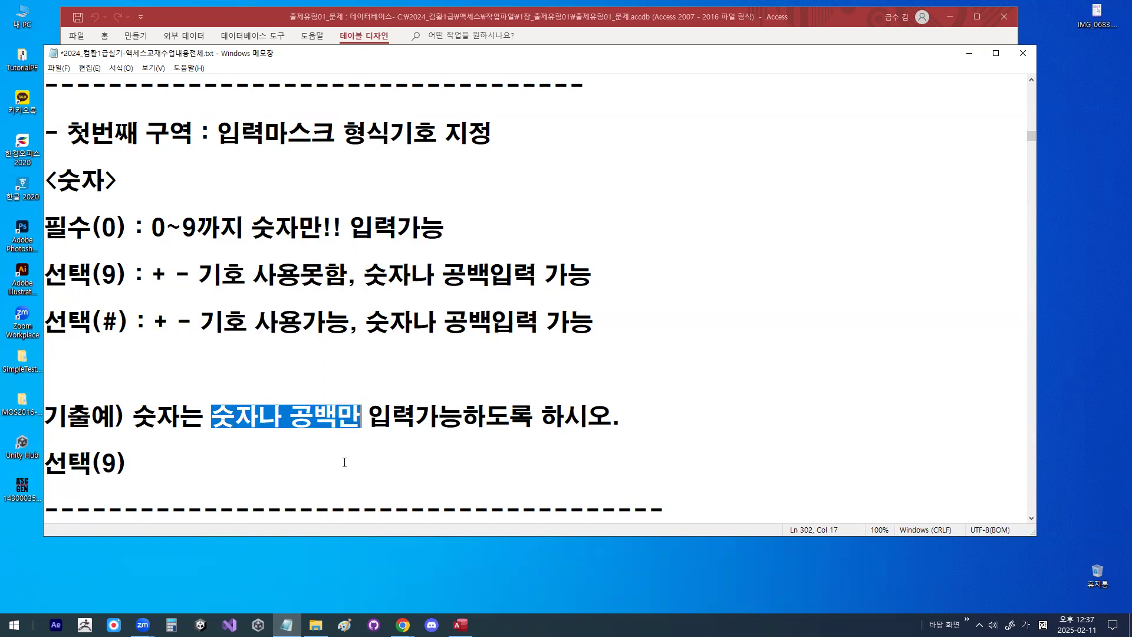
scroll(344, 462, down, 1)
drag(211, 345, 360, 345)
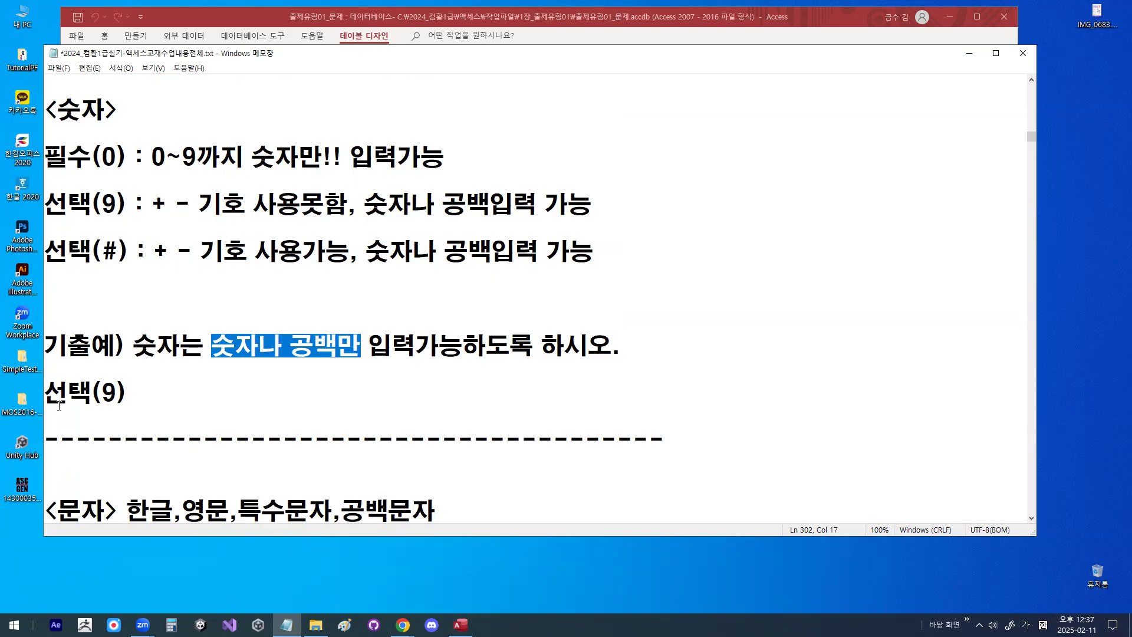
double_click(106, 392)
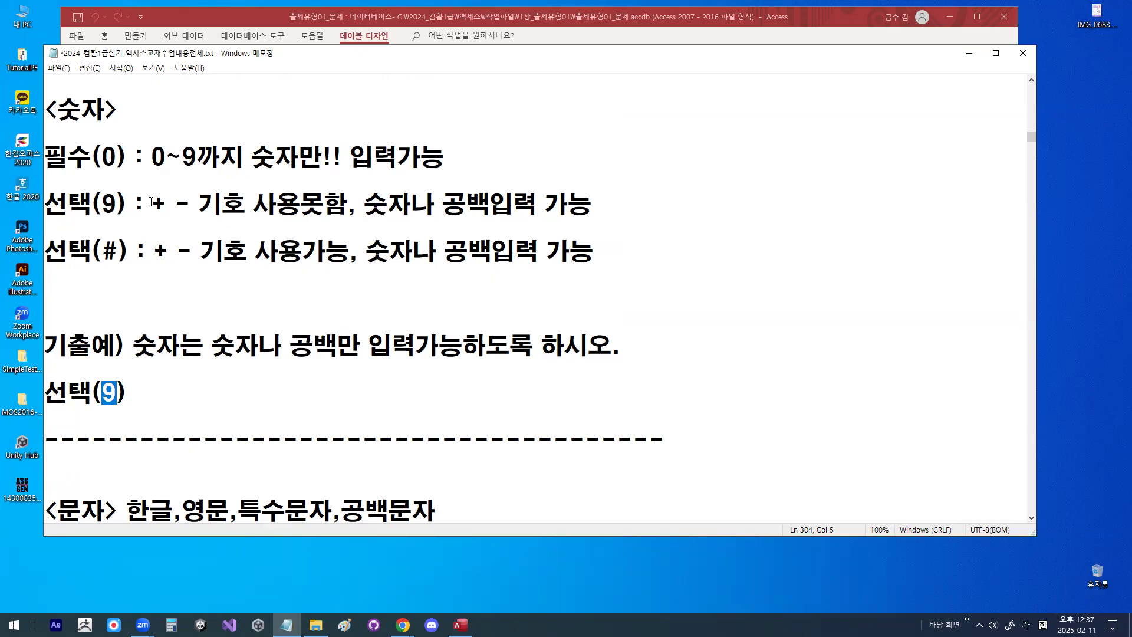
Step: Underline 필수(0), 선택(9) and 선택(#) in red, and clear the underlines
key(ctrl+2)
drag(47, 169, 202, 170)
drag(53, 217, 137, 217)
drag(53, 266, 134, 267)
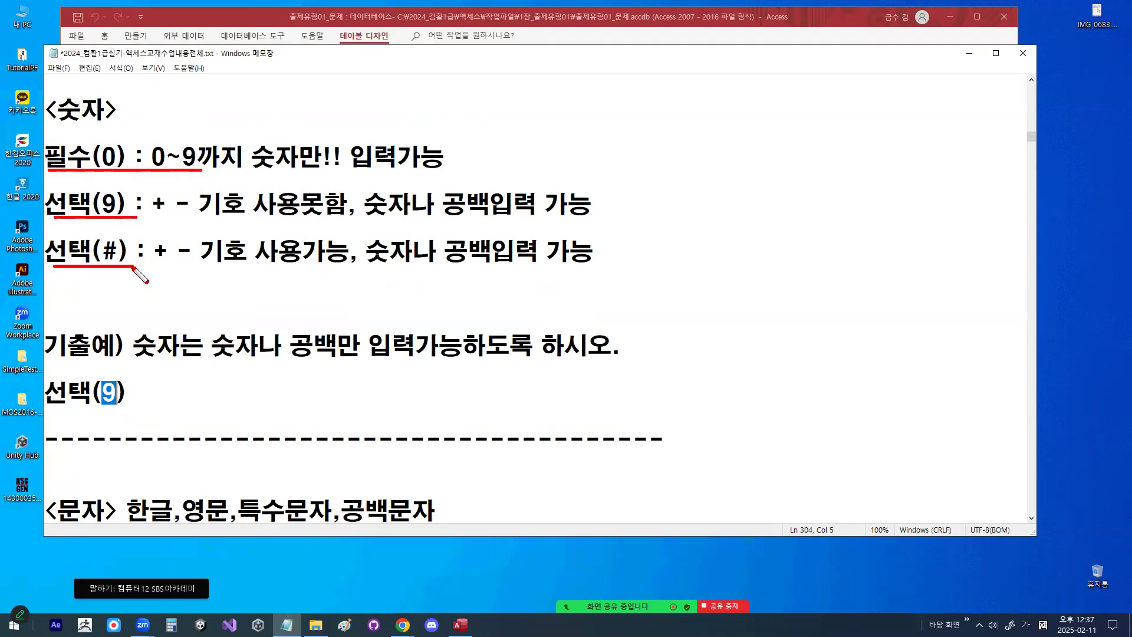
key(Escape)
Step: Review the + - 기호 rule of 선택(9) and highlight the symbols 0, 9 and # in turn
drag(151, 203, 325, 204)
click(255, 250)
drag(92, 157, 125, 157)
drag(102, 204, 121, 203)
drag(101, 251, 122, 250)
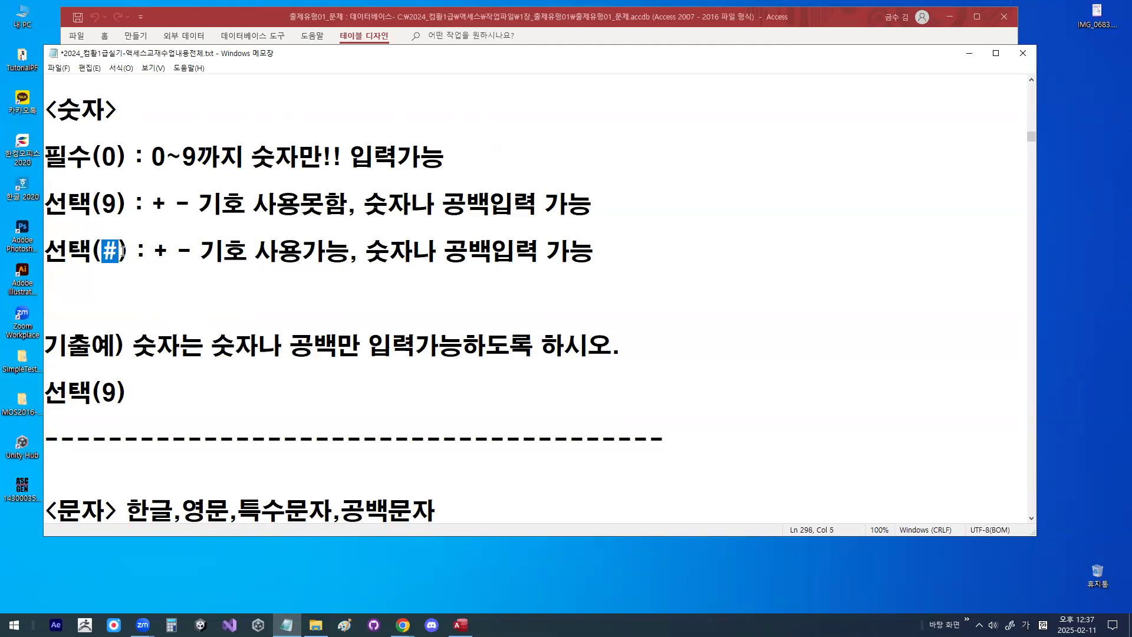
Step: Highlight the character types in the <문자> heading through 공백문자, plus the required symbols L and A
scroll(123, 251, down, 2)
drag(126, 228, 331, 229)
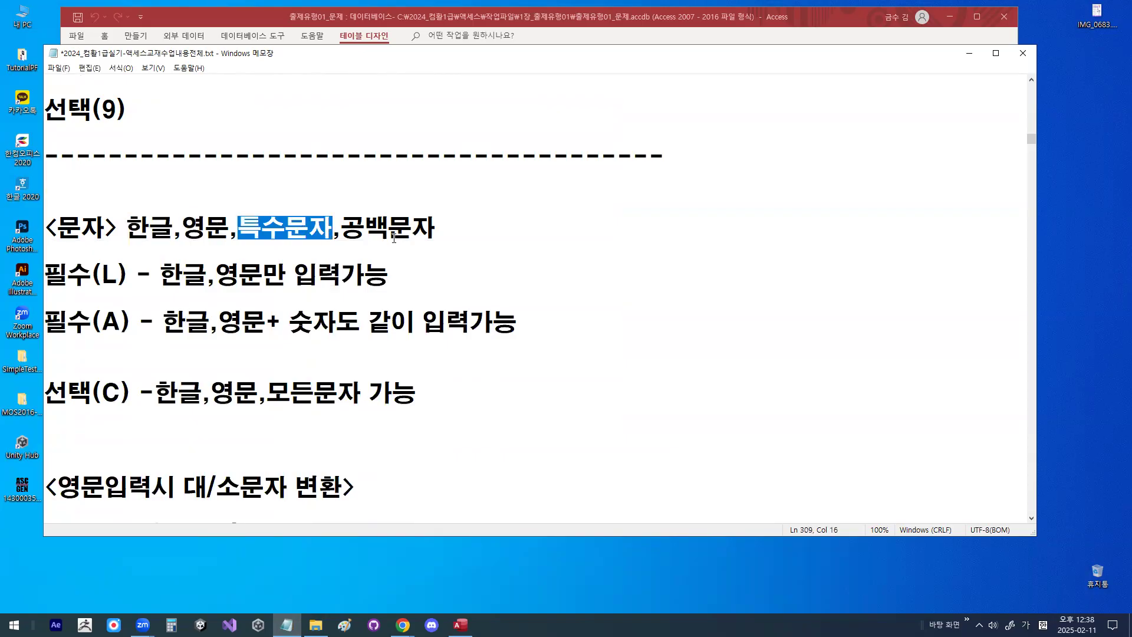
drag(341, 228, 443, 229)
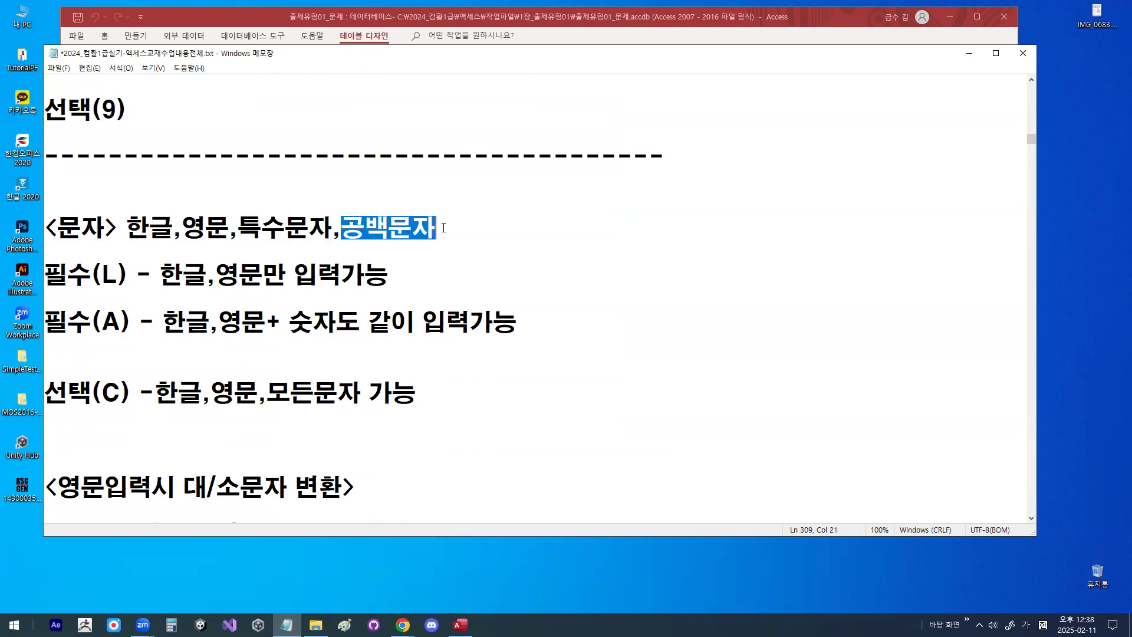
drag(102, 278, 115, 274)
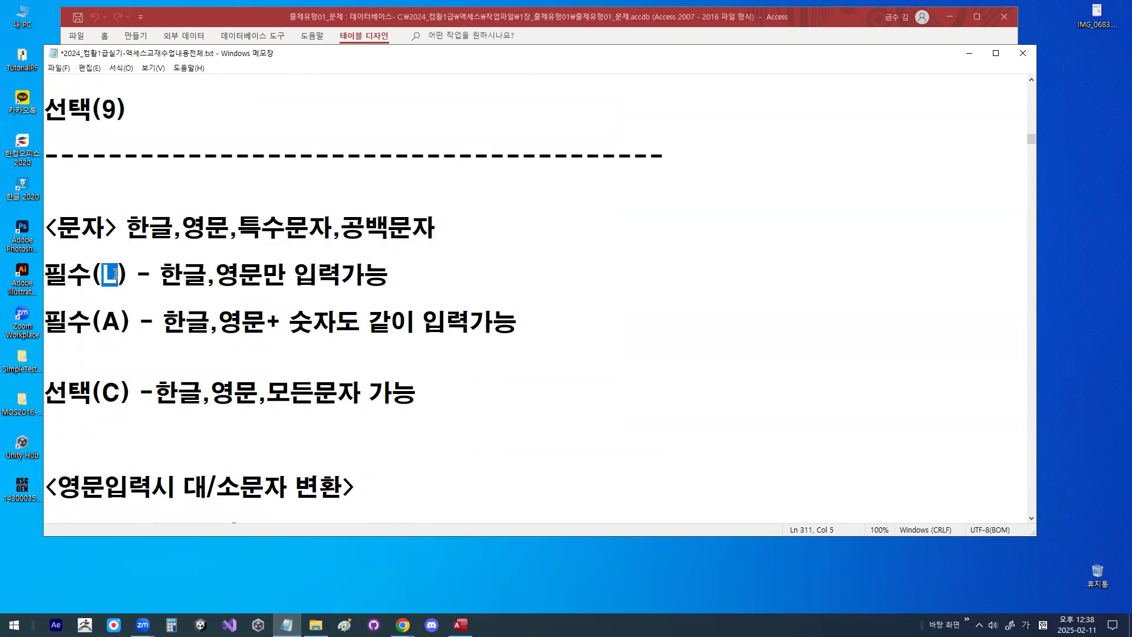
drag(103, 322, 118, 322)
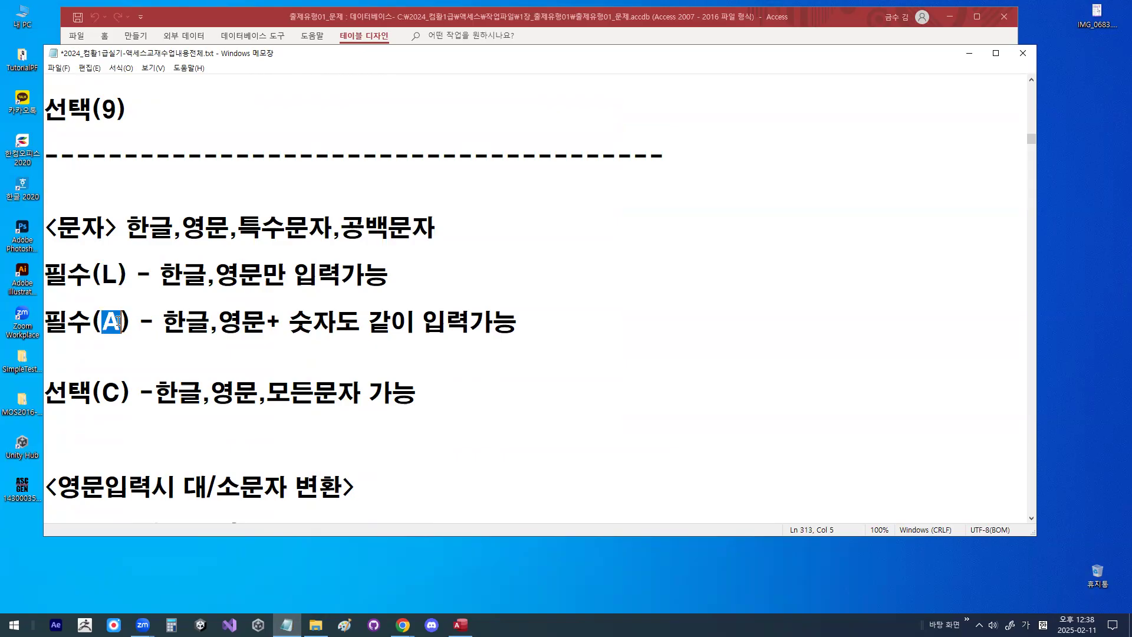
drag(102, 275, 115, 273)
drag(103, 321, 112, 321)
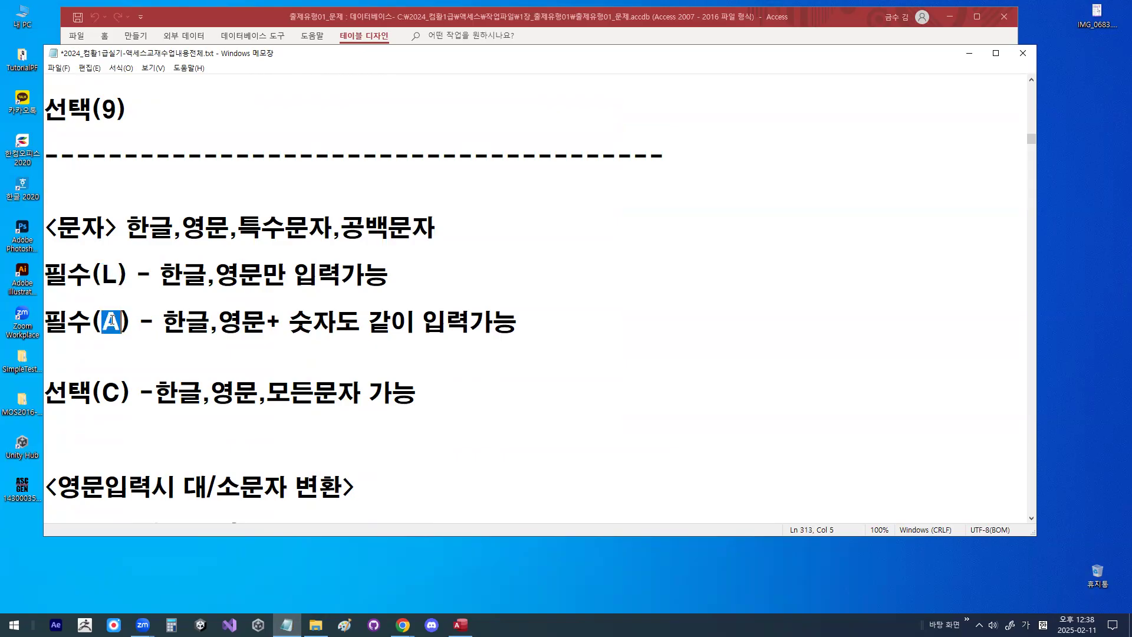
Step: Add !! after 한글,영문만 in the 필수(L) line
click(160, 275)
drag(160, 275, 286, 274)
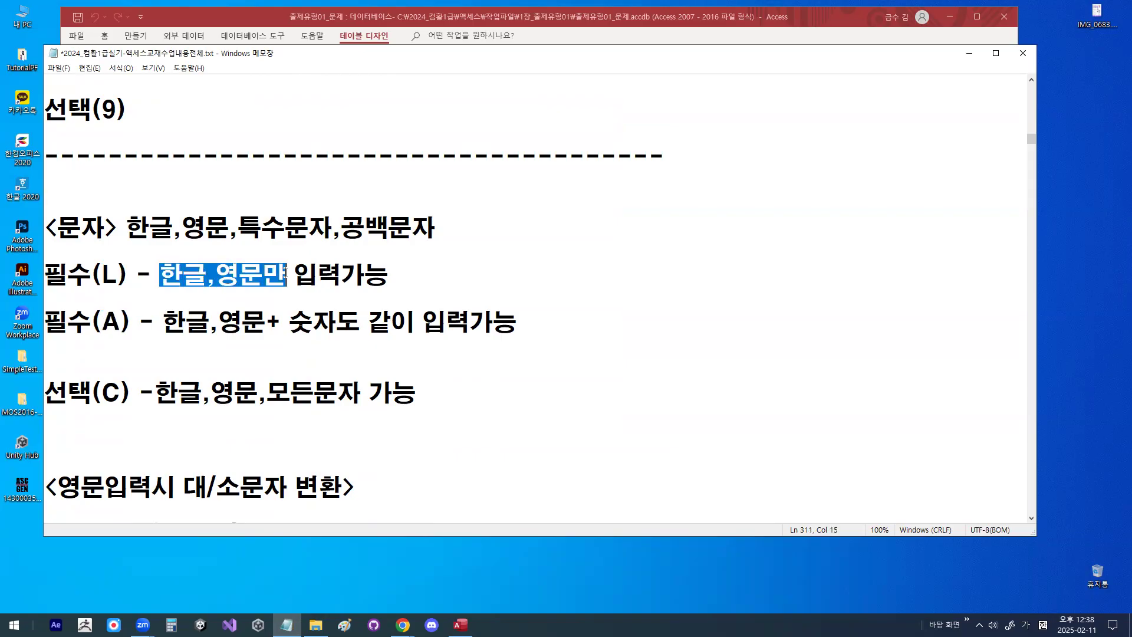
click(286, 274)
text(!!)
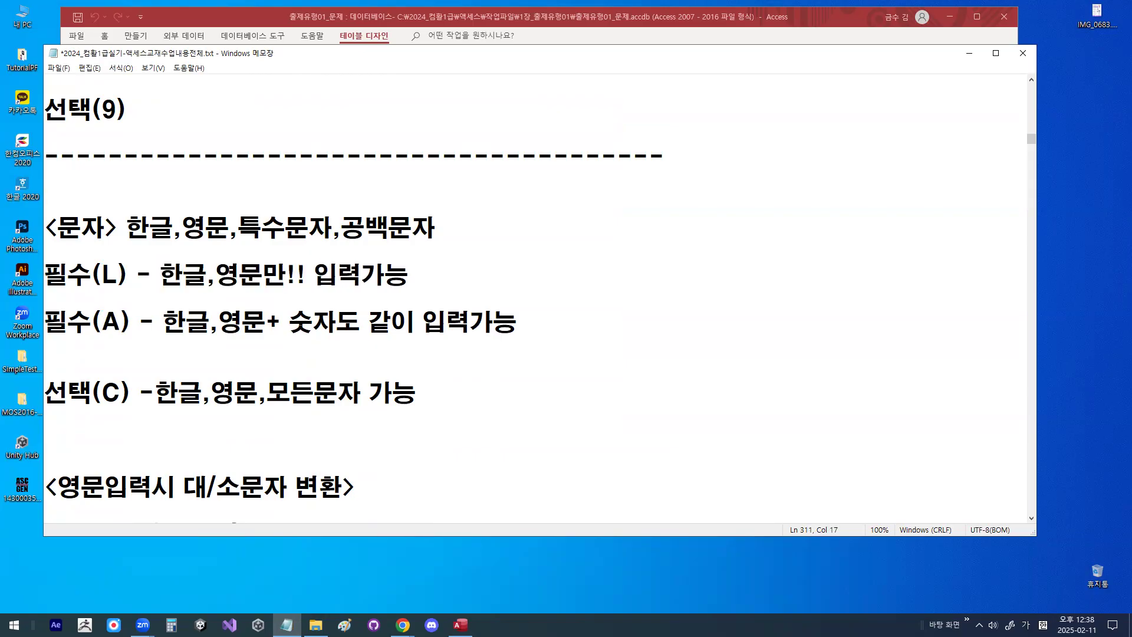
Step: Highlight 숫자도 in the 필수(A) line, revisit the <숫자> notes, and select the A symbol
drag(104, 320, 358, 322)
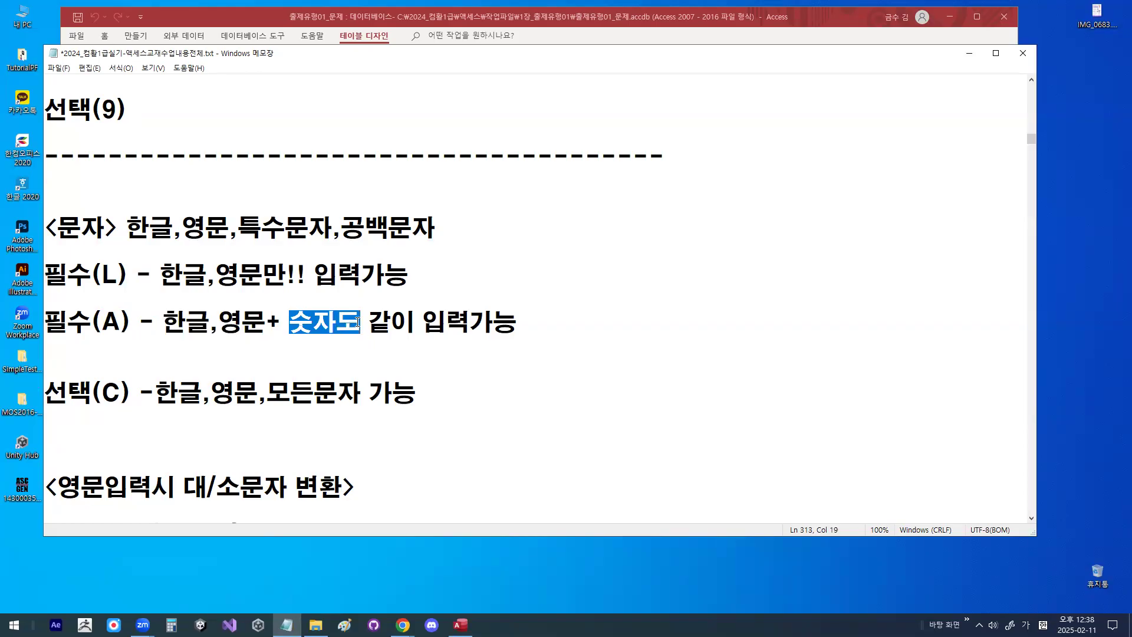
scroll(275, 428, up, 5)
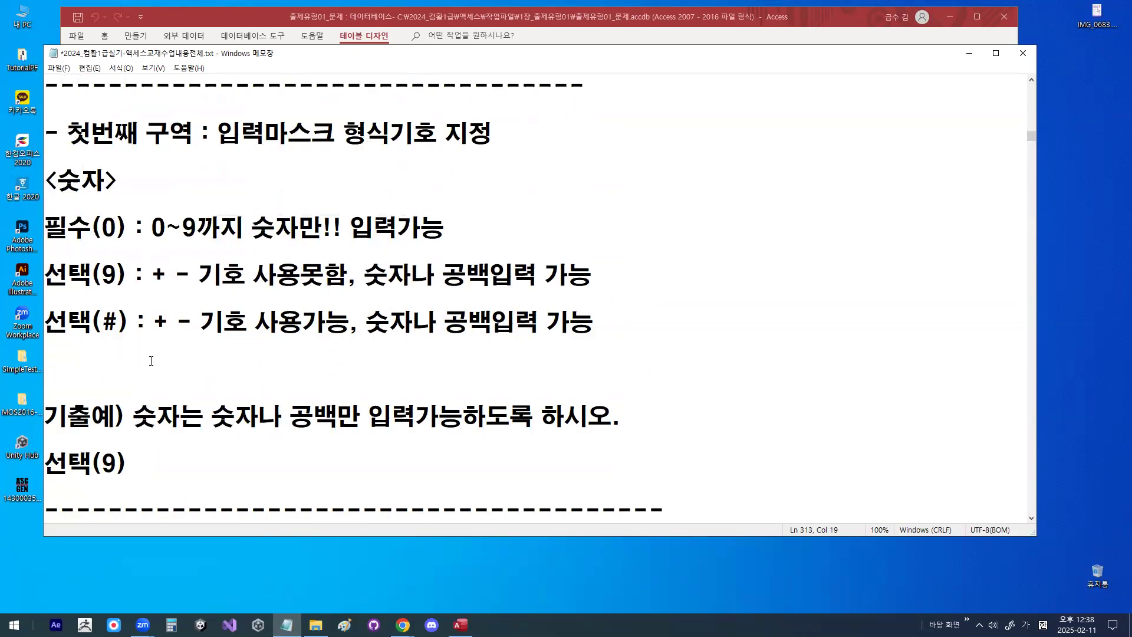
scroll(151, 361, down, 4)
double_click(102, 395)
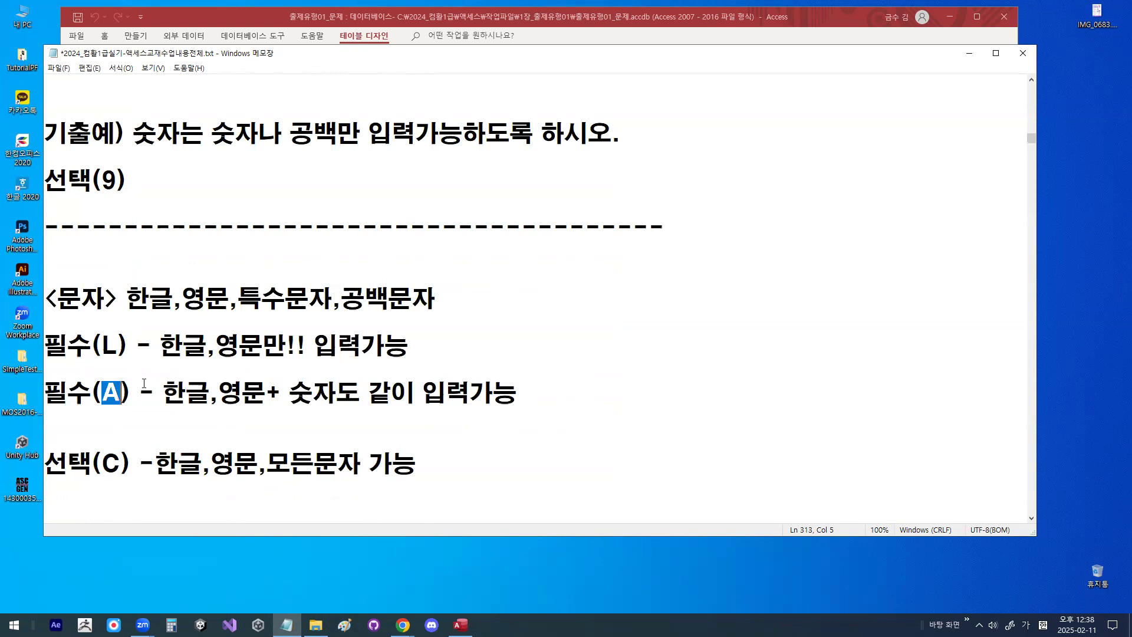
Step: Circle the L and A symbols in red, underline 선택(C) and cross out its C, and clear the annotations
scroll(140, 410, down, 1)
double_click(115, 392)
key(Home)
mouse_move(140, 309)
mouse_down()
mouse_move(121, 339)
mouse_move(95, 309)
mouse_move(140, 262)
mouse_move(154, 335)
mouse_up()
drag(47, 411, 122, 408)
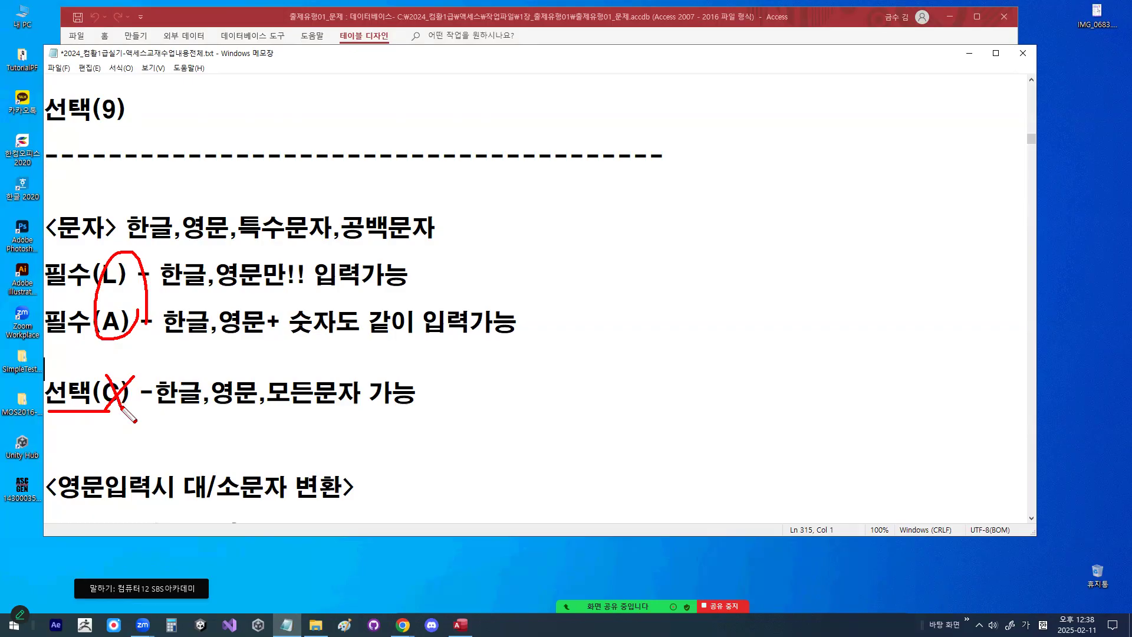
key(Escape)
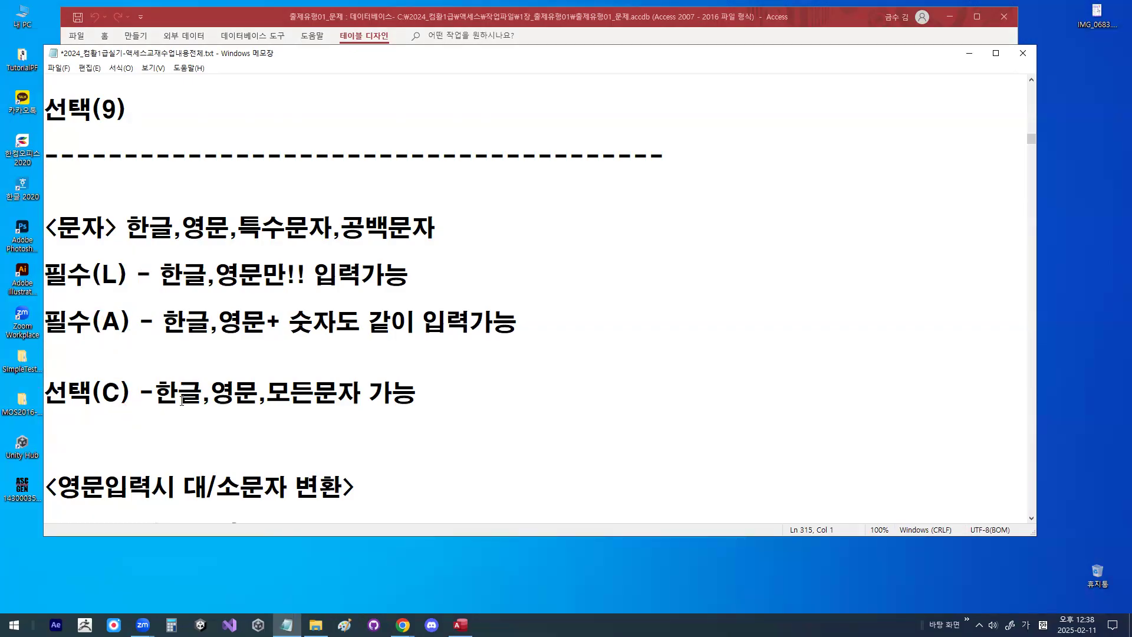
Step: Highlight 영문입력시 in the 대/소문자 변환 heading, the > symbol, and 모두 소문자 변환 in the < line
scroll(181, 402, down, 2)
scroll(199, 370, up, 1)
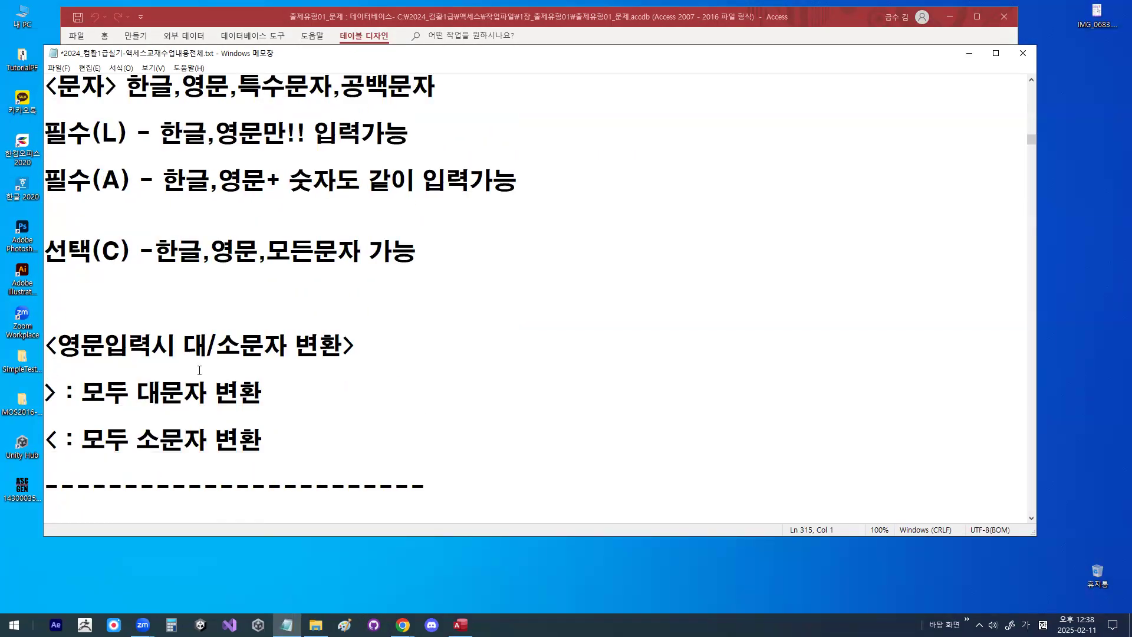
scroll(200, 370, down, 1)
drag(58, 204, 184, 206)
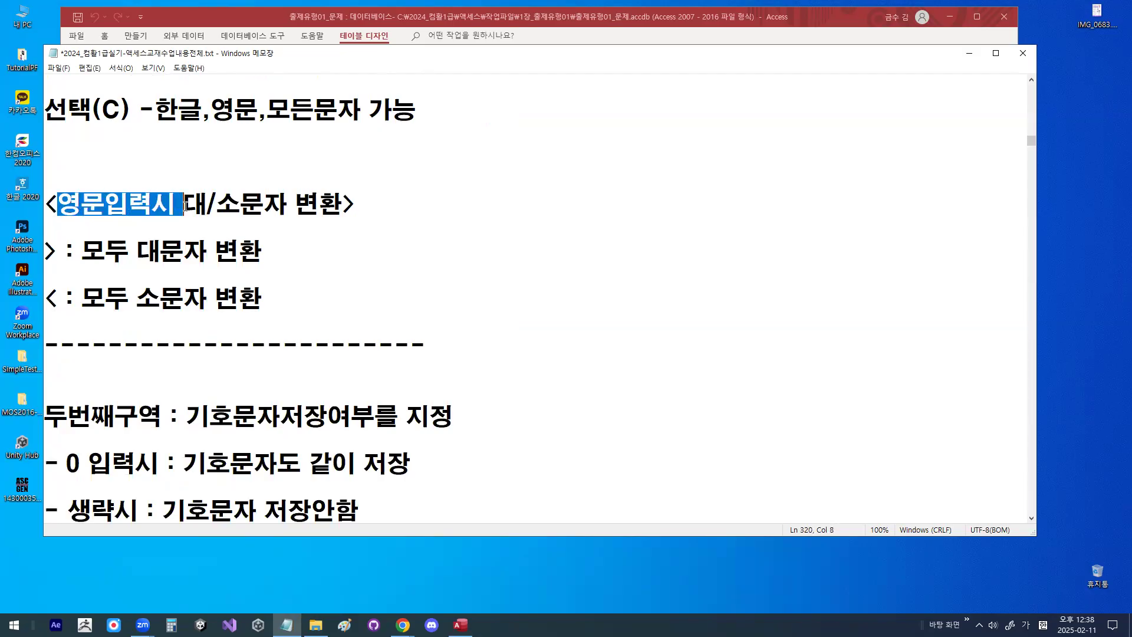
drag(59, 251, 42, 252)
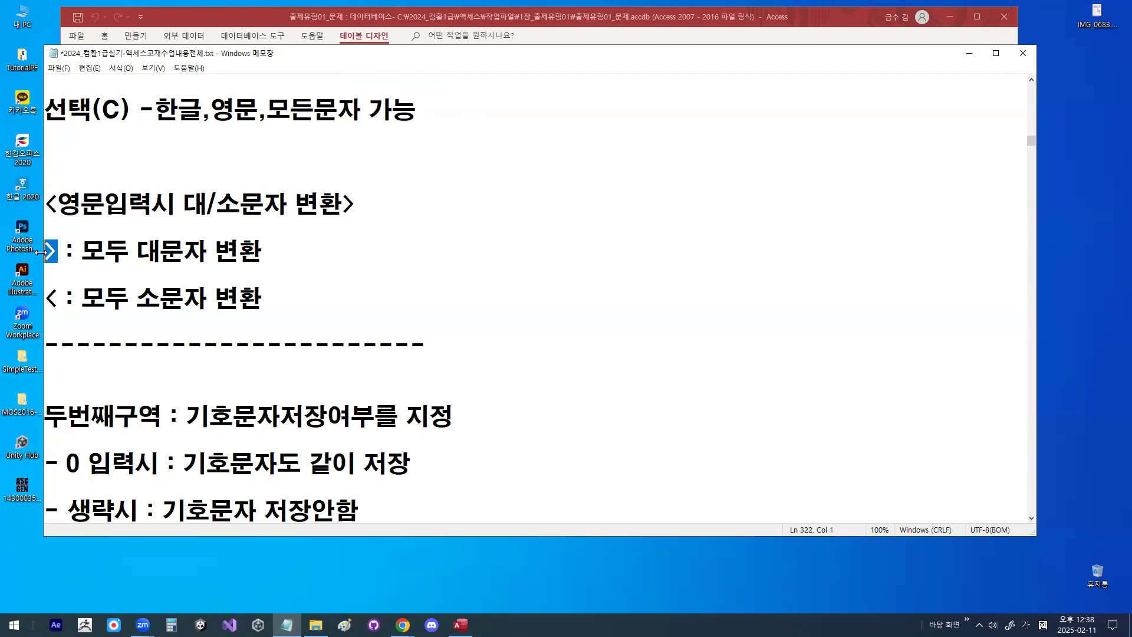
drag(56, 298, 234, 298)
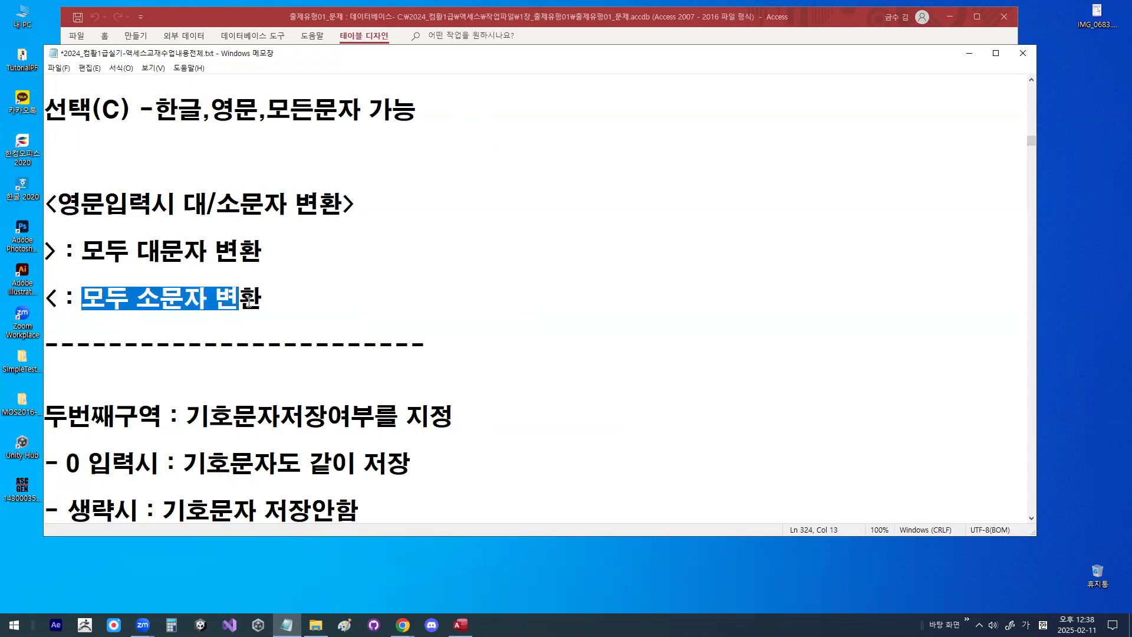
Step: Highlight the < symbol in the 소문자 변환 line and 기호문자저장여부 in the 두번째구역 line
drag(58, 298, 44, 300)
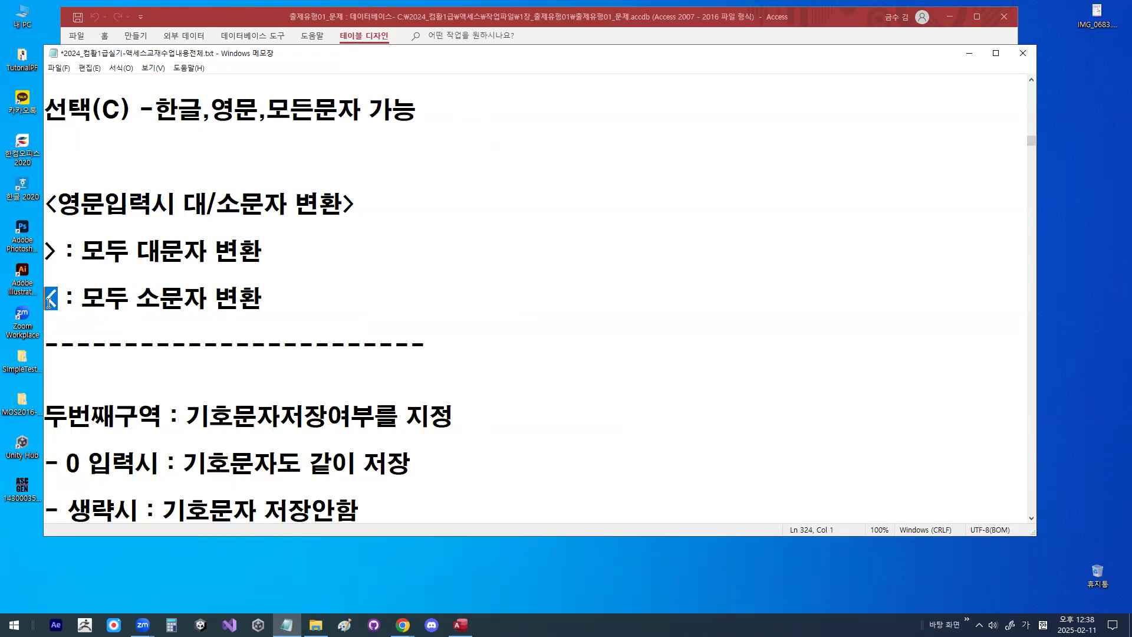
click(150, 204)
scroll(217, 349, down, 1)
drag(186, 345, 375, 349)
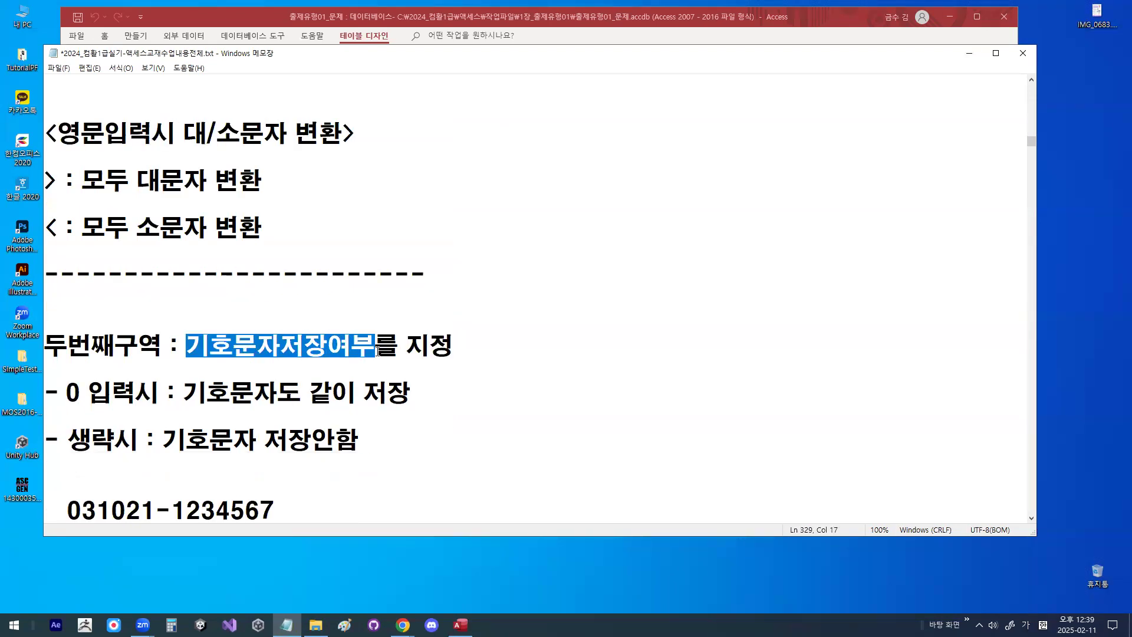
Step: Highlight the hyphen in the sample resident registration number below the 두번째구역 notes
scroll(177, 368, down, 2)
mouse_move(156, 368)
mouse_down()
mouse_move(172, 367)
mouse_move(161, 339)
mouse_move(188, 377)
mouse_up()
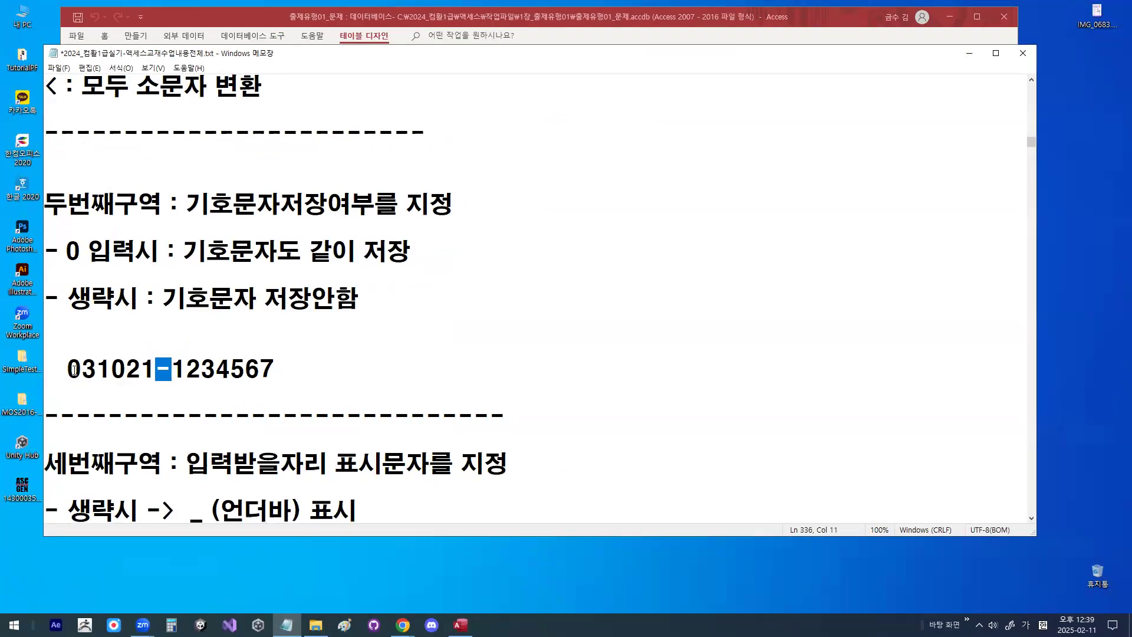
drag(61, 368, 279, 370)
Step: Circle the sample number's hyphen in red, underline the 0 입력시 and 생략시 lines, tick both digit groups, and clear the annotations
drag(170, 378, 164, 375)
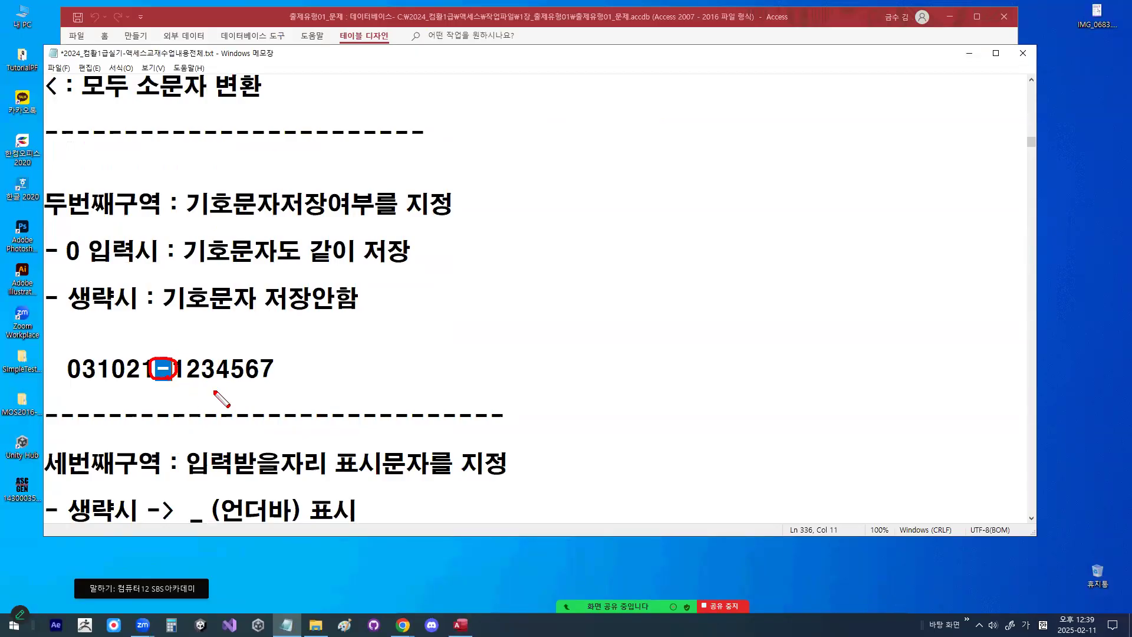
drag(51, 264, 422, 264)
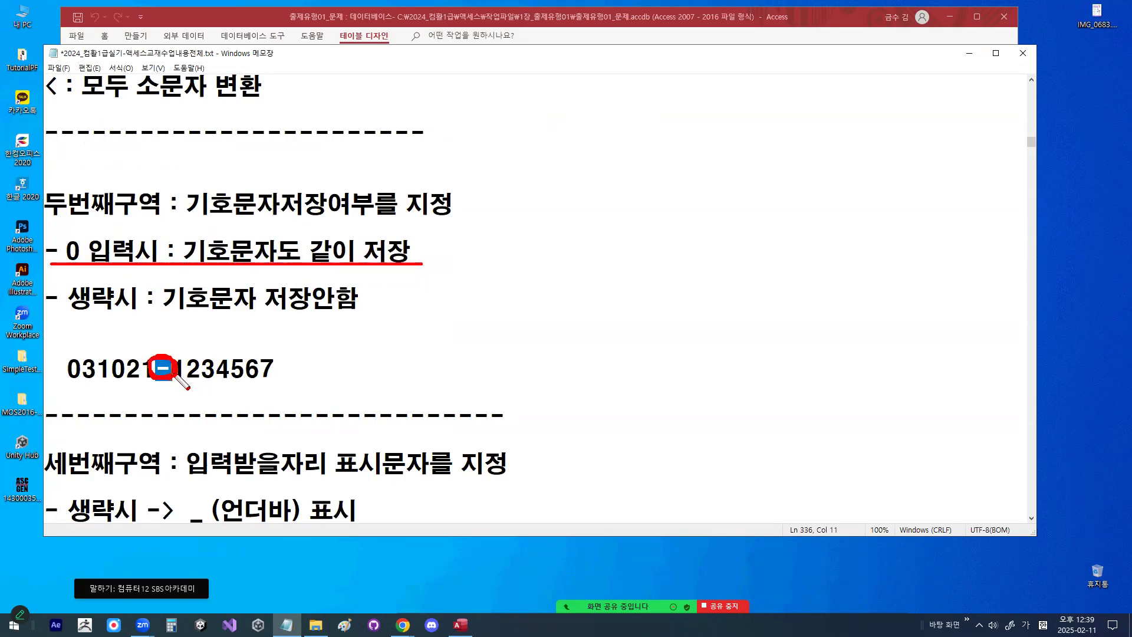
drag(47, 310, 123, 309)
drag(97, 349, 131, 325)
drag(197, 339, 217, 348)
drag(178, 310, 369, 310)
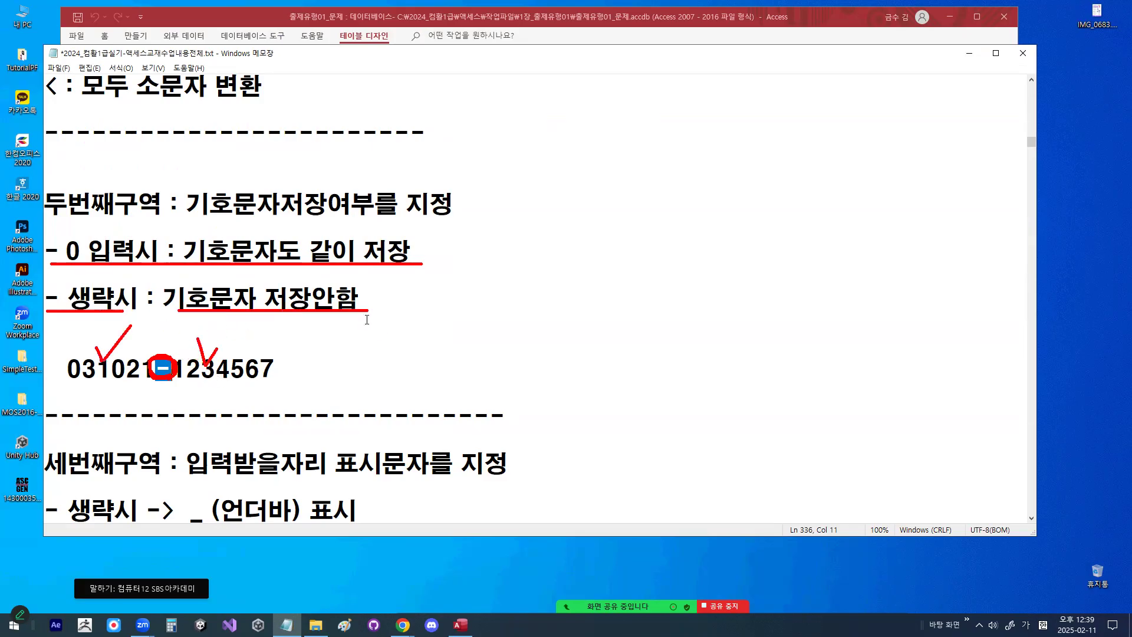
key(Escape)
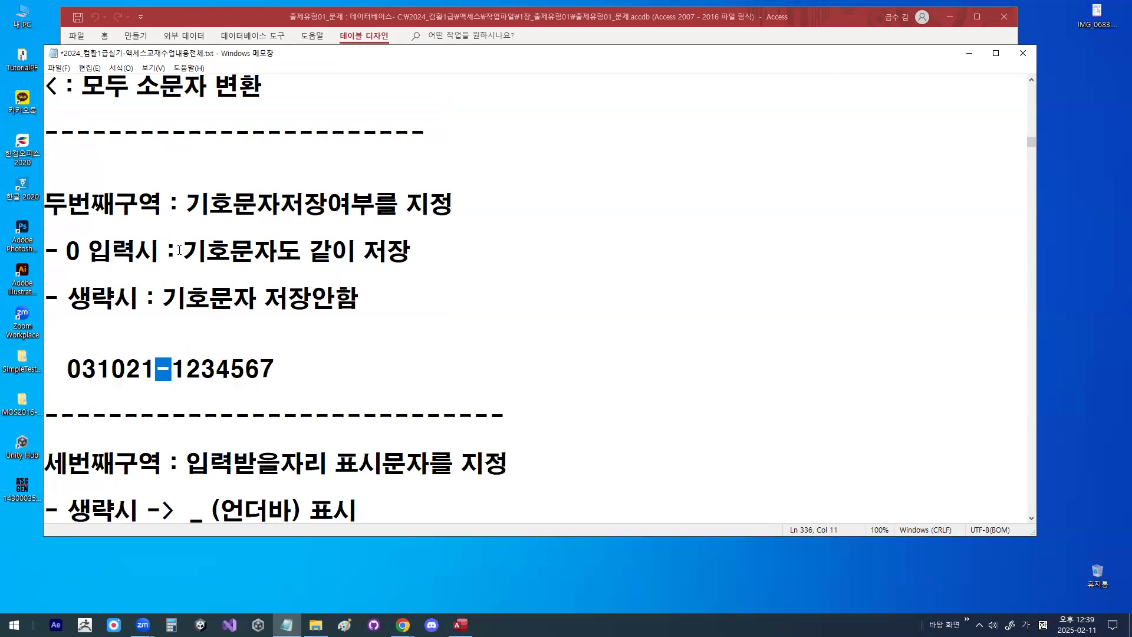
Step: Highlight 기호문자도 같이 저장 and the 0 in the 0 입력시 line
drag(175, 251, 458, 250)
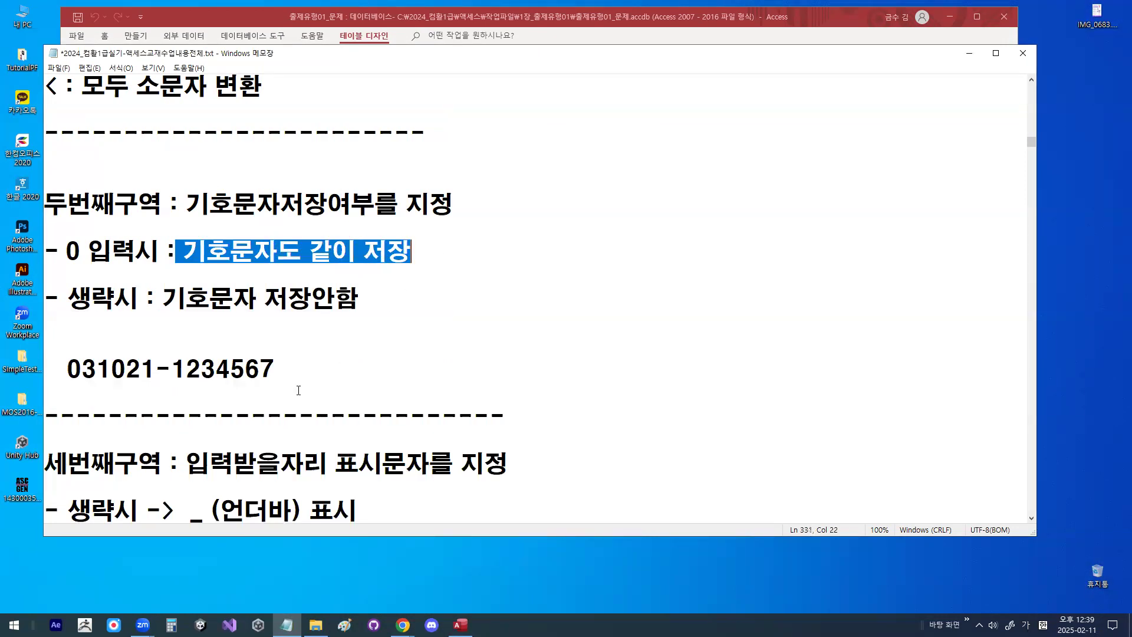
drag(66, 251, 80, 247)
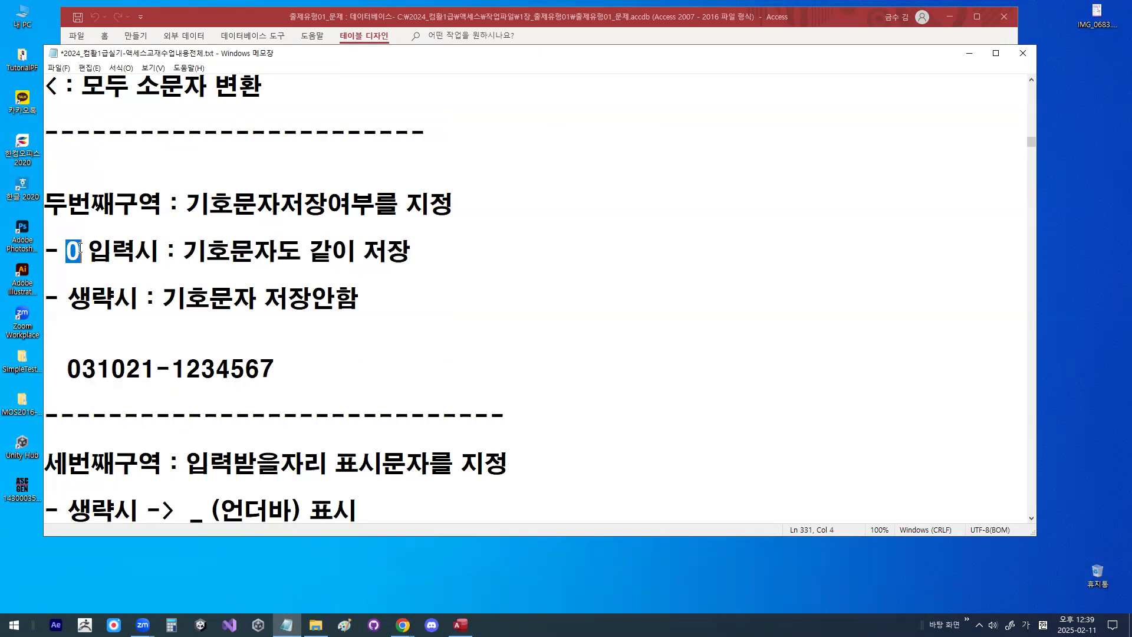
click(181, 304)
Step: Highlight 입력받을자리 표시문자를 지정, the _ symbol in the 생략시 line, and part of the underscore placeholder row
scroll(244, 295, down, 1)
drag(187, 321, 505, 321)
drag(67, 372, 209, 376)
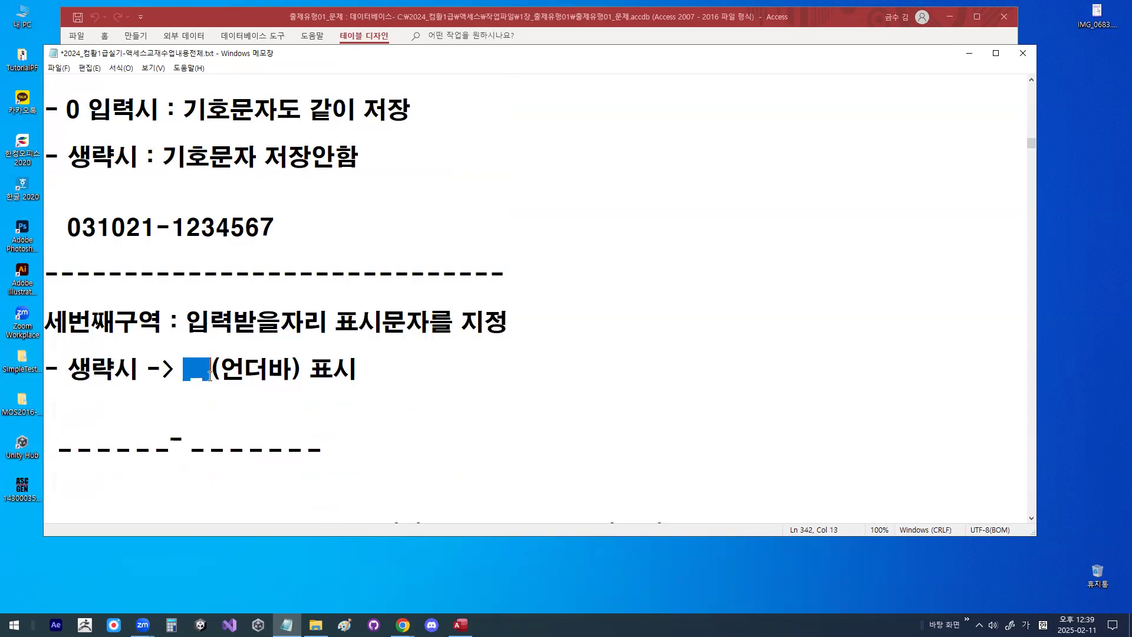
click(65, 454)
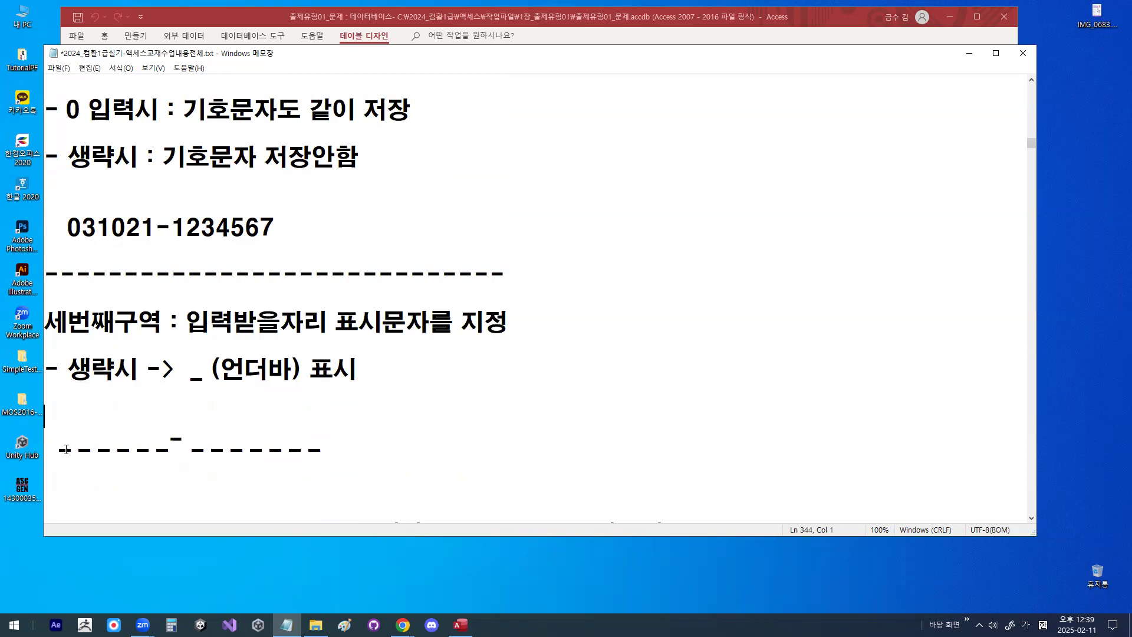
click(67, 454)
drag(185, 446, 238, 447)
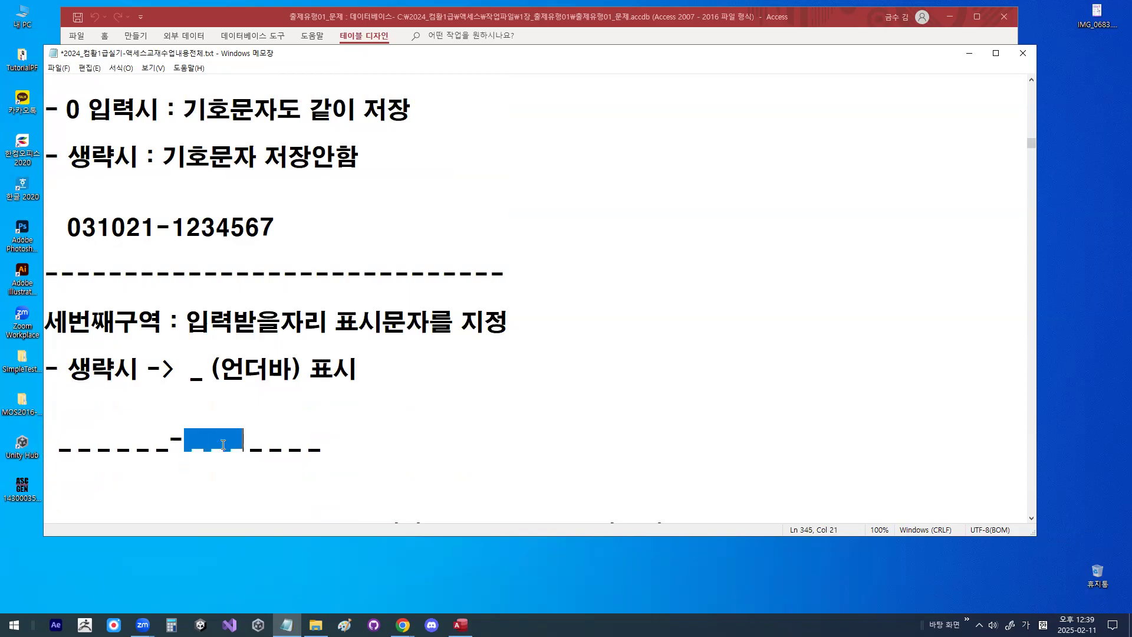
Step: Replace the first underscore of the placeholder row with 0 and select the following underscore
double_click(66, 450)
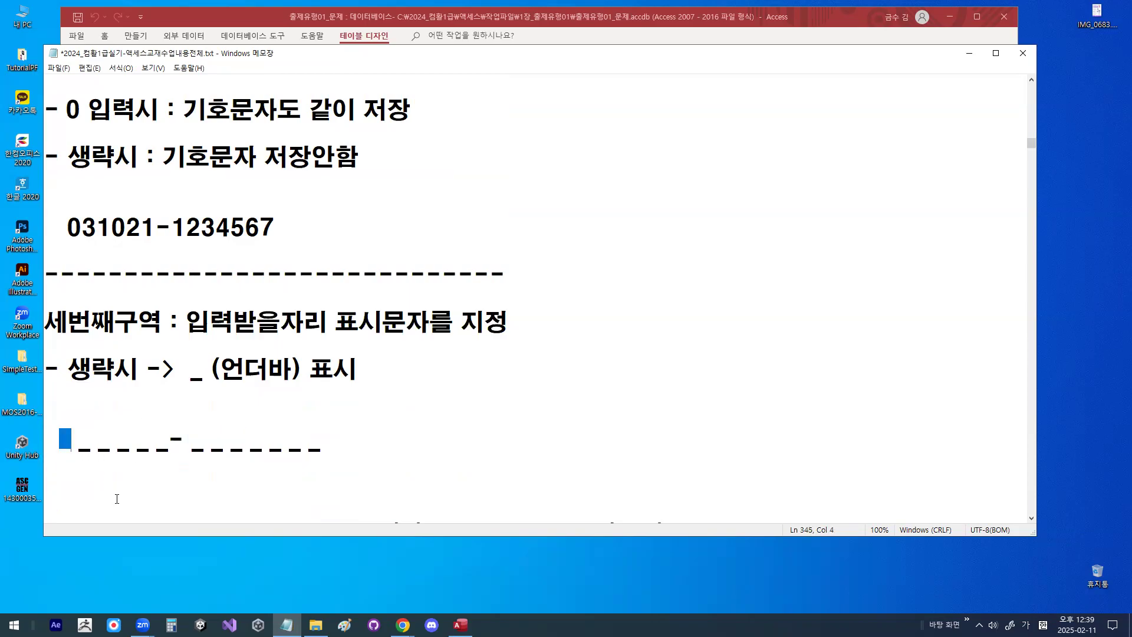
text(0)
click(82, 443)
key(shift+Right)
Step: Mark the remaining placeholder underscores in red, clear the marks, and change the leading 0 back to _
key(ctrl+2)
click(97, 447)
click(109, 446)
click(134, 446)
click(160, 446)
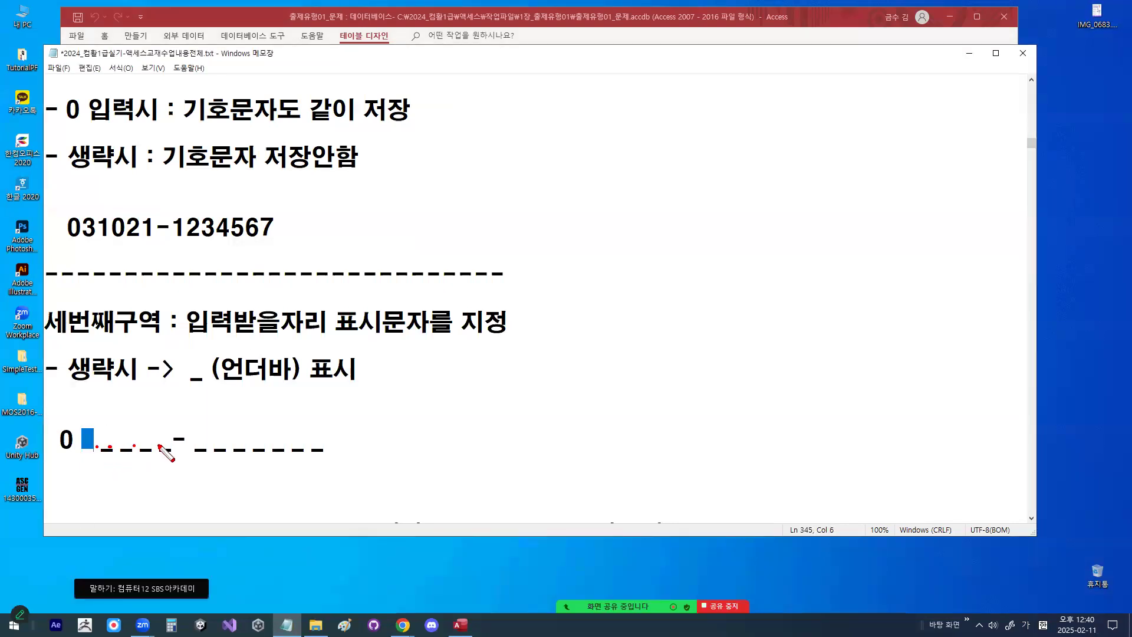
mouse_move(159, 446)
mouse_down()
mouse_move(155, 428)
mouse_move(264, 454)
mouse_up()
key(Escape)
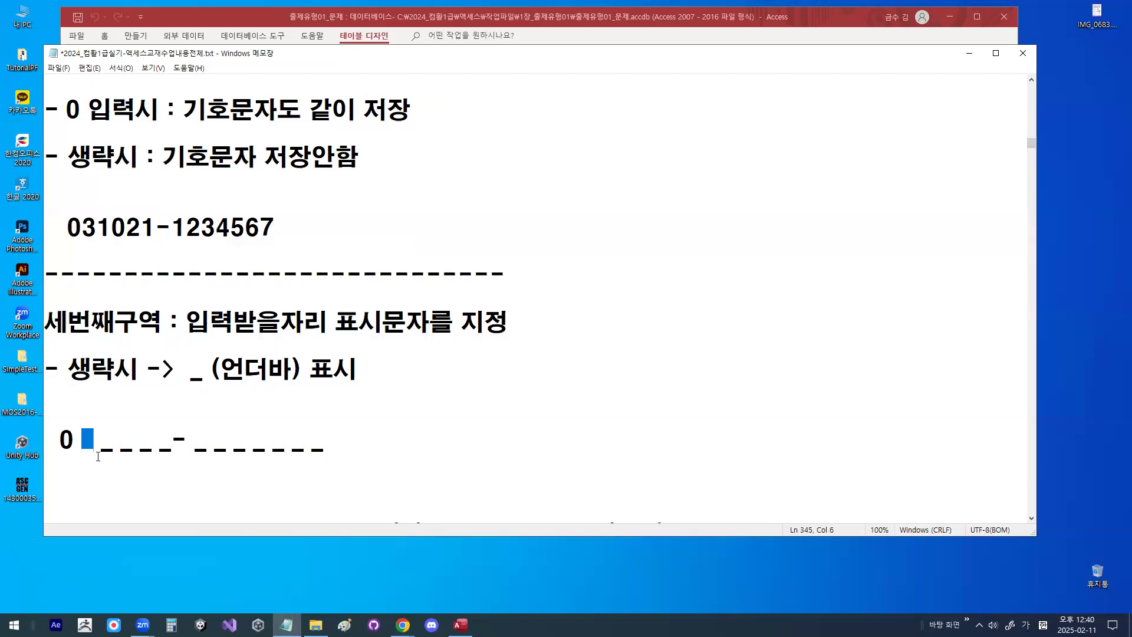
drag(59, 440, 69, 438)
text(_)
Step: Add ,? after the # in 특정 입력받은 자리 문자 제시 (#)
scroll(245, 318, down, 2)
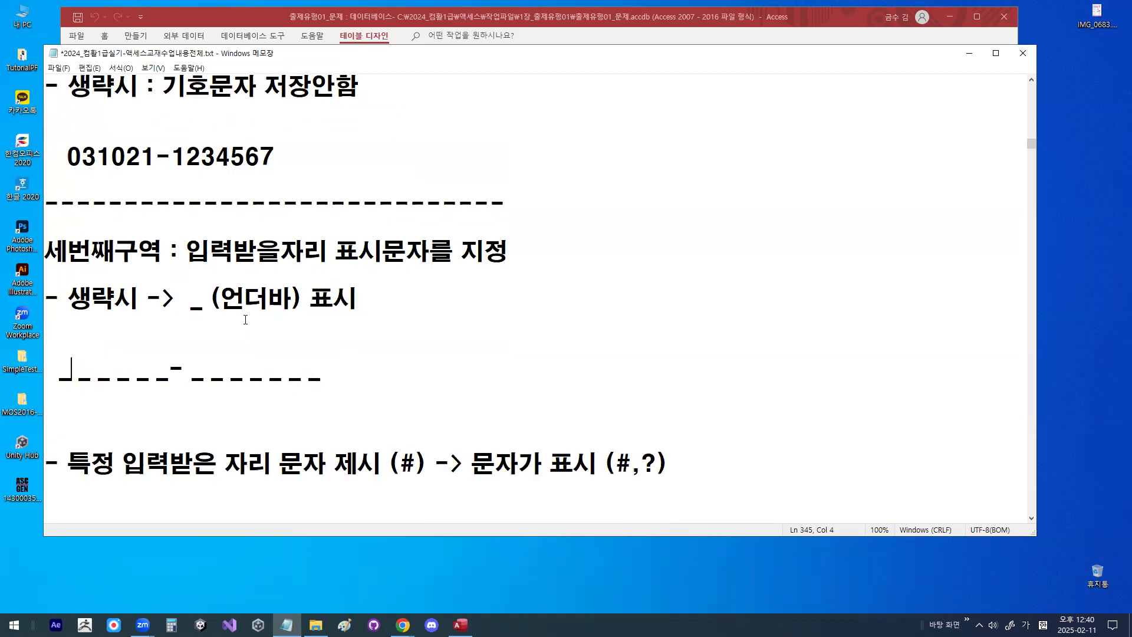
drag(76, 390, 91, 389)
click(402, 397)
click(414, 393)
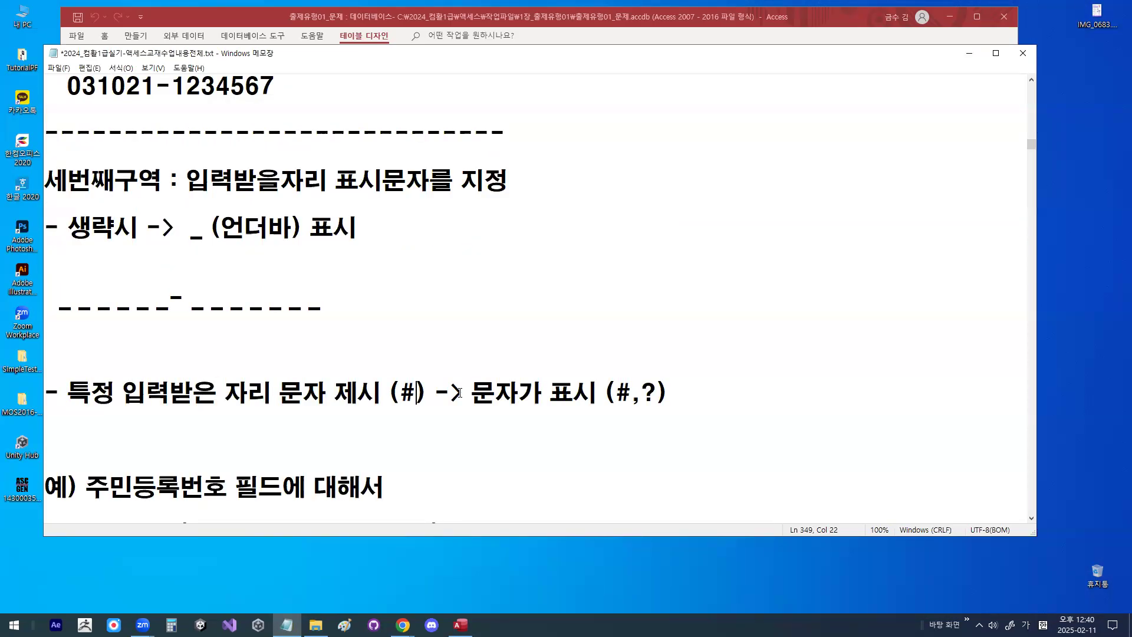
text(,?)
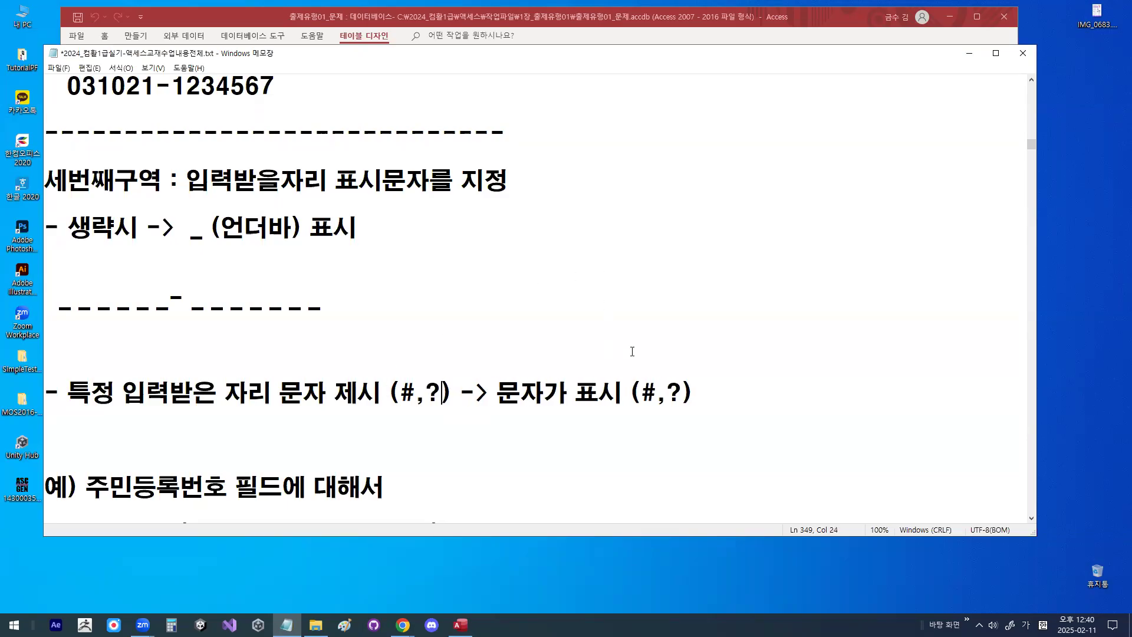
Step: Highlight #,? after 문자가 표시 and _ (언더바) 표시 in the 생략시 line
drag(643, 397, 682, 393)
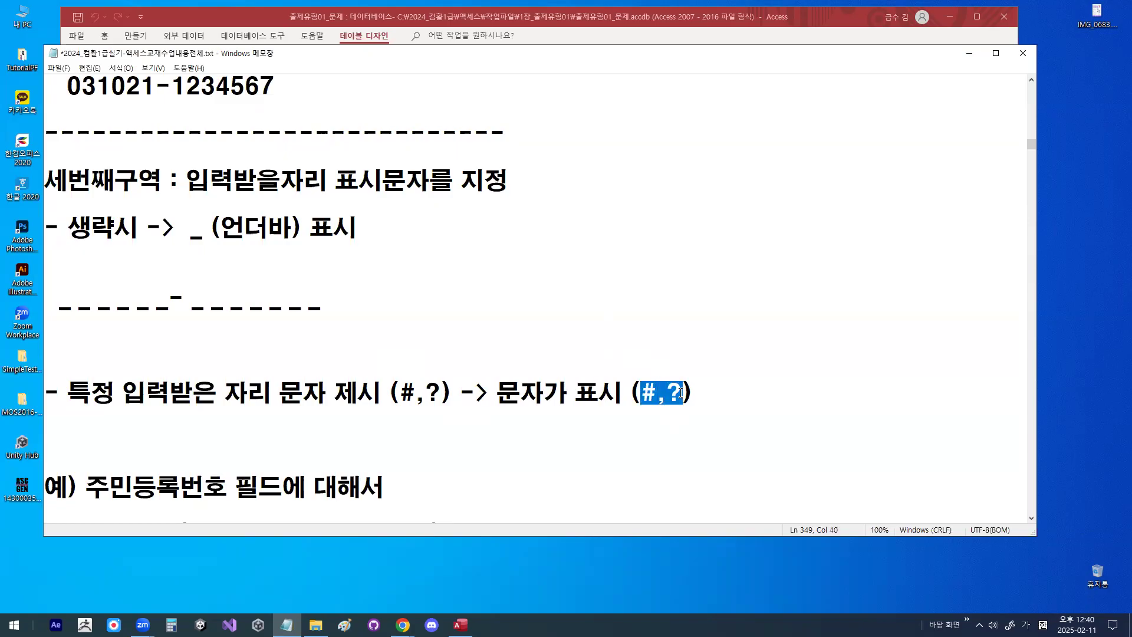
drag(192, 229, 335, 228)
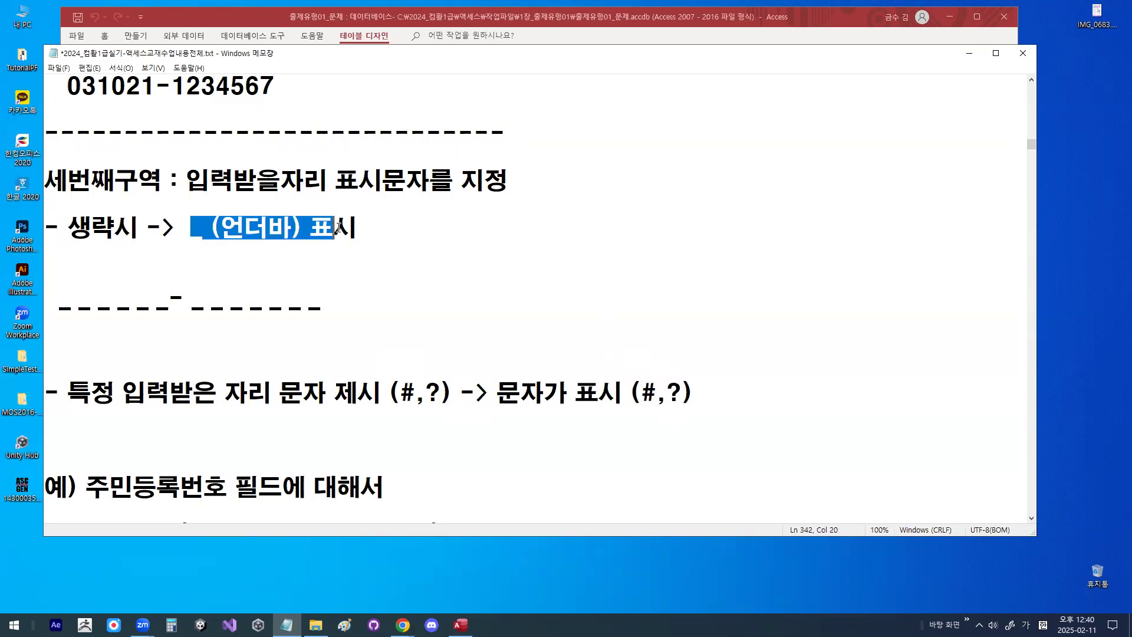
click(339, 228)
Step: Highlight the 주민등록번호 필드에 대해서 heading and insert 0~9까지 before 숫자만 in the 숫자 입력 line
scroll(339, 223, down, 2)
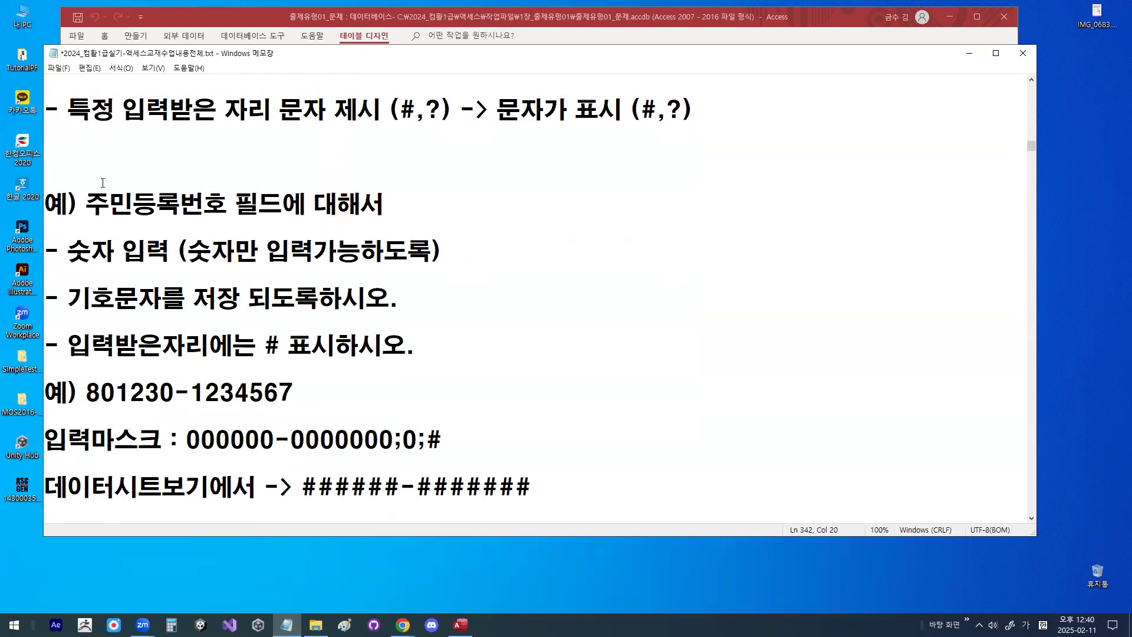
drag(87, 202, 385, 199)
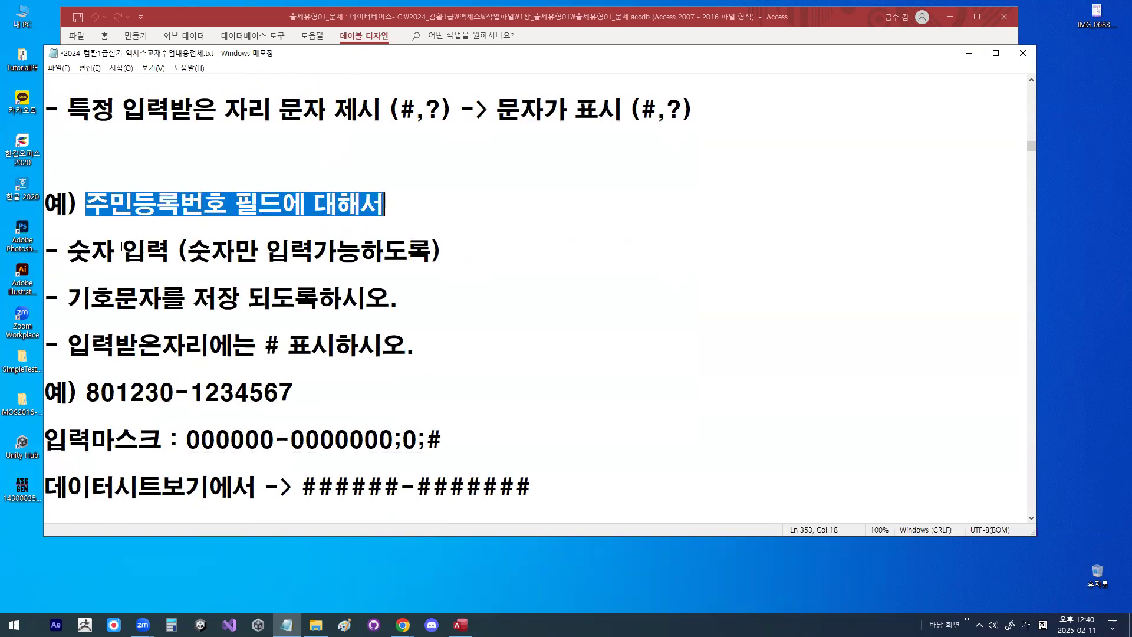
drag(68, 254, 235, 253)
click(198, 252)
text(0~9)
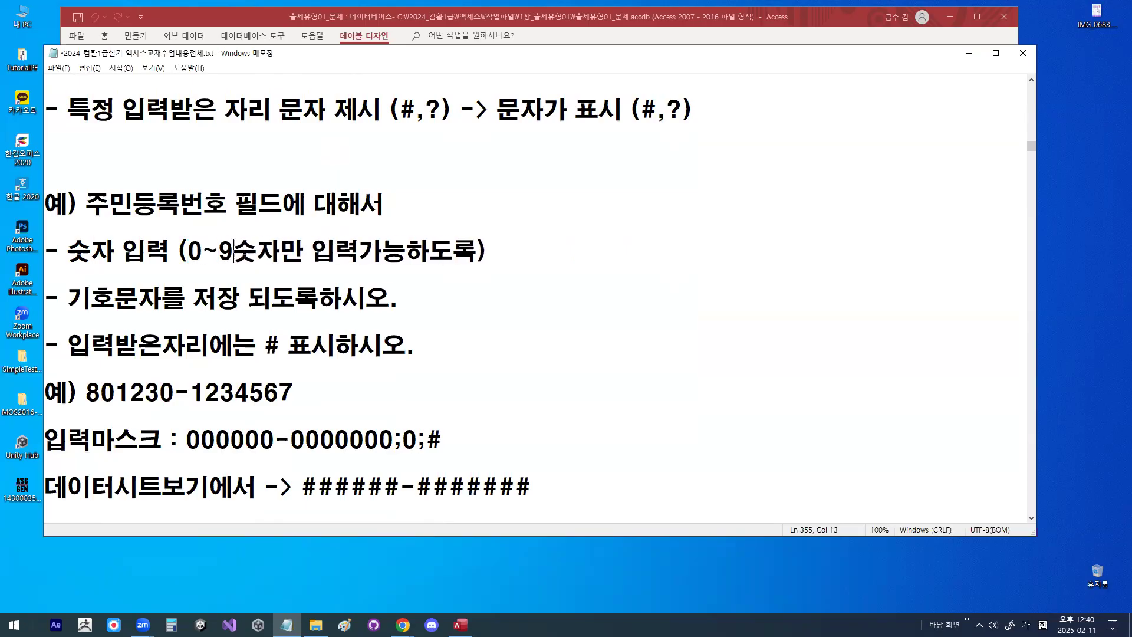
text(까지)
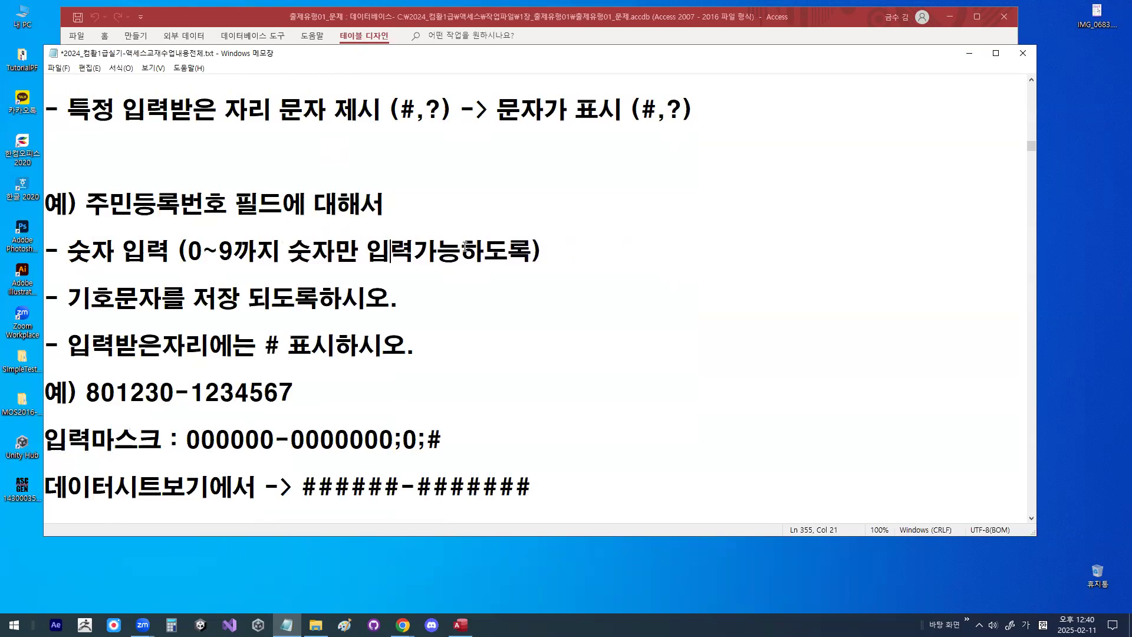
Step: Highlight the 입력가능하도록, 기호문자를 저장 되도록하시오 and # display conditions, and the sample resident registration number
drag(391, 251, 509, 252)
drag(69, 299, 391, 302)
drag(59, 346, 277, 352)
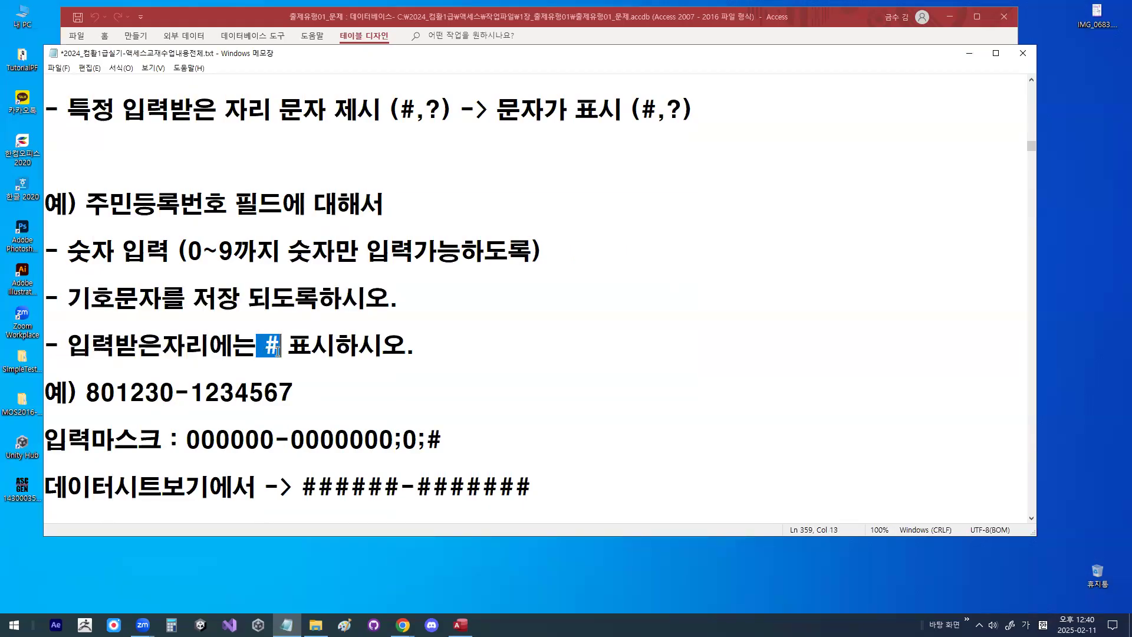
scroll(277, 351, down, 1)
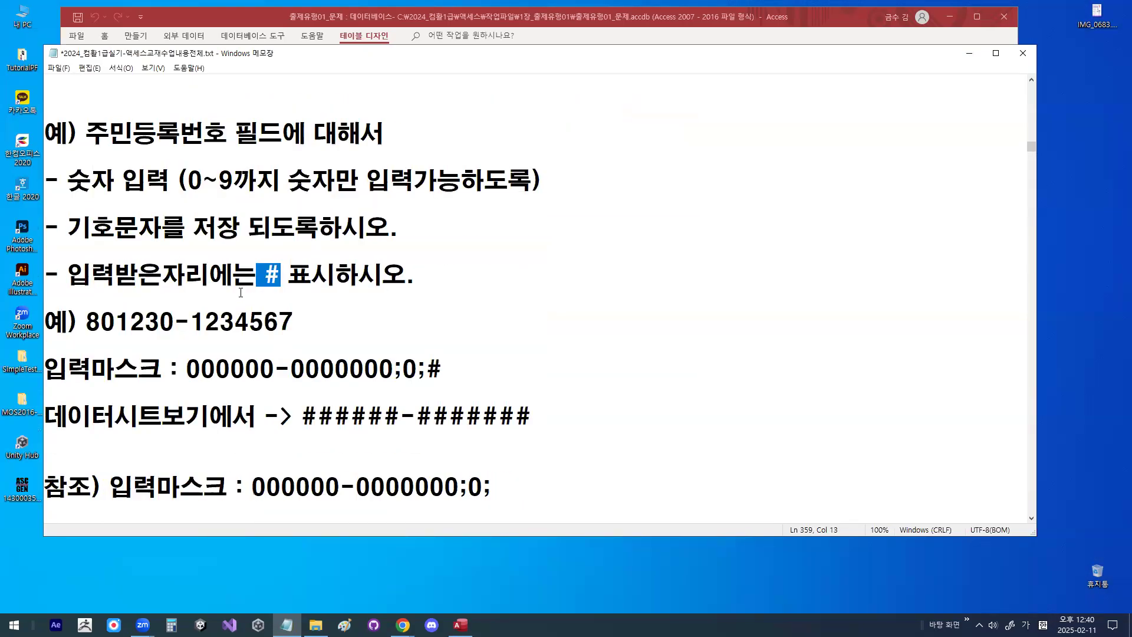
drag(92, 322, 295, 318)
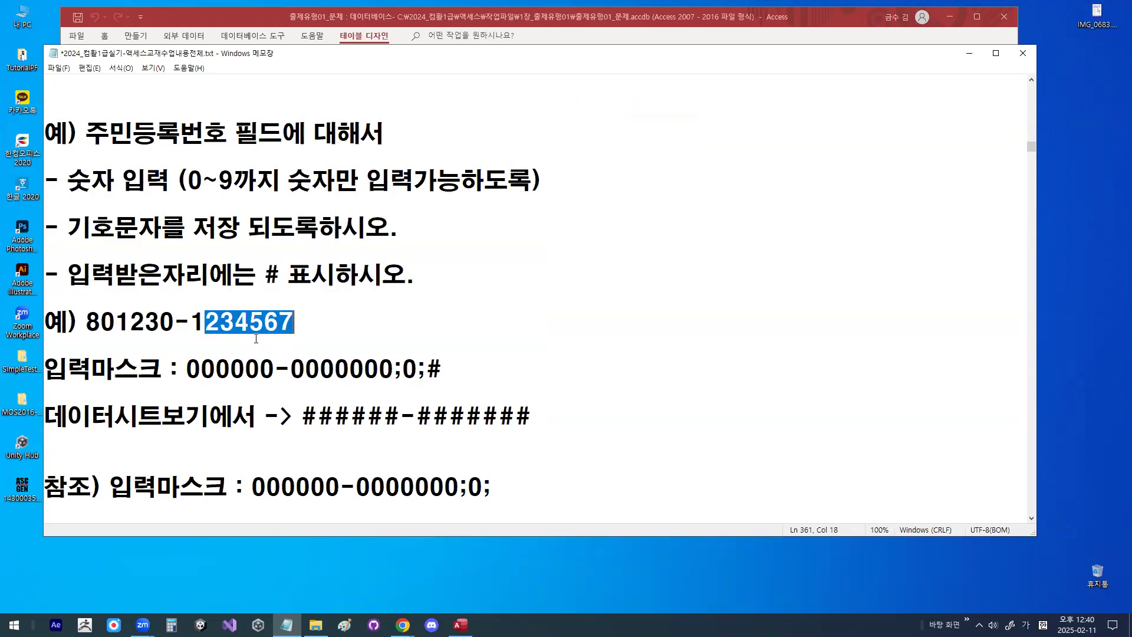
Step: Underline 0~9까지 숫자 and the mask's digit zeros in red, circle part of the sample number, and clear the annotations
drag(198, 199, 338, 197)
drag(192, 384, 256, 384)
drag(163, 322, 184, 320)
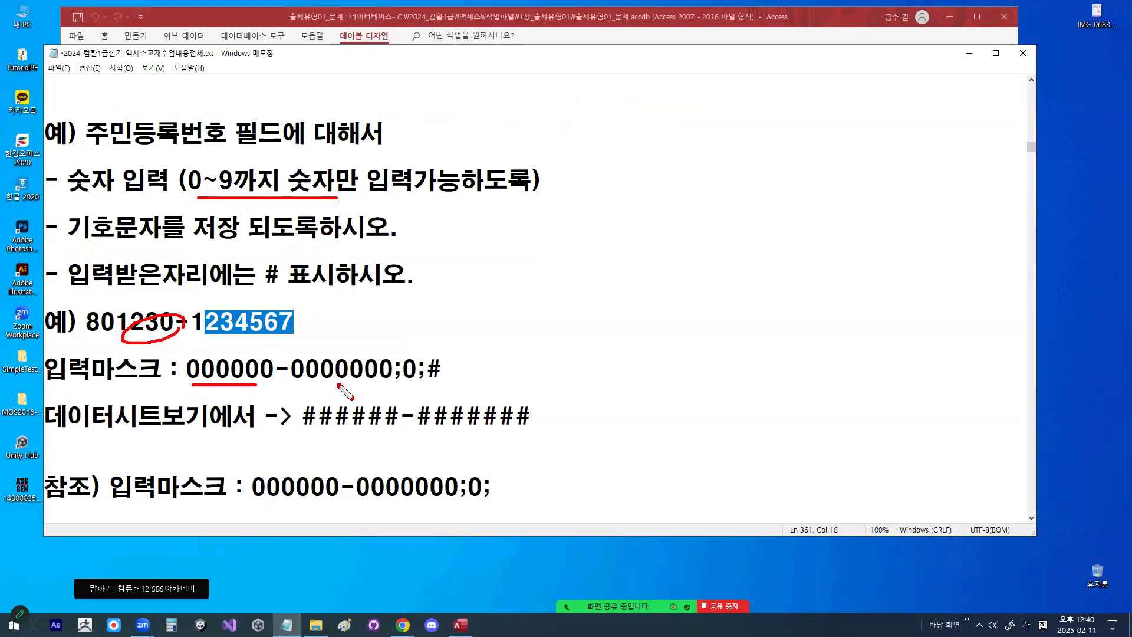
mouse_move(295, 382)
mouse_down()
mouse_move(377, 382)
mouse_move(405, 369)
mouse_up()
key(Escape)
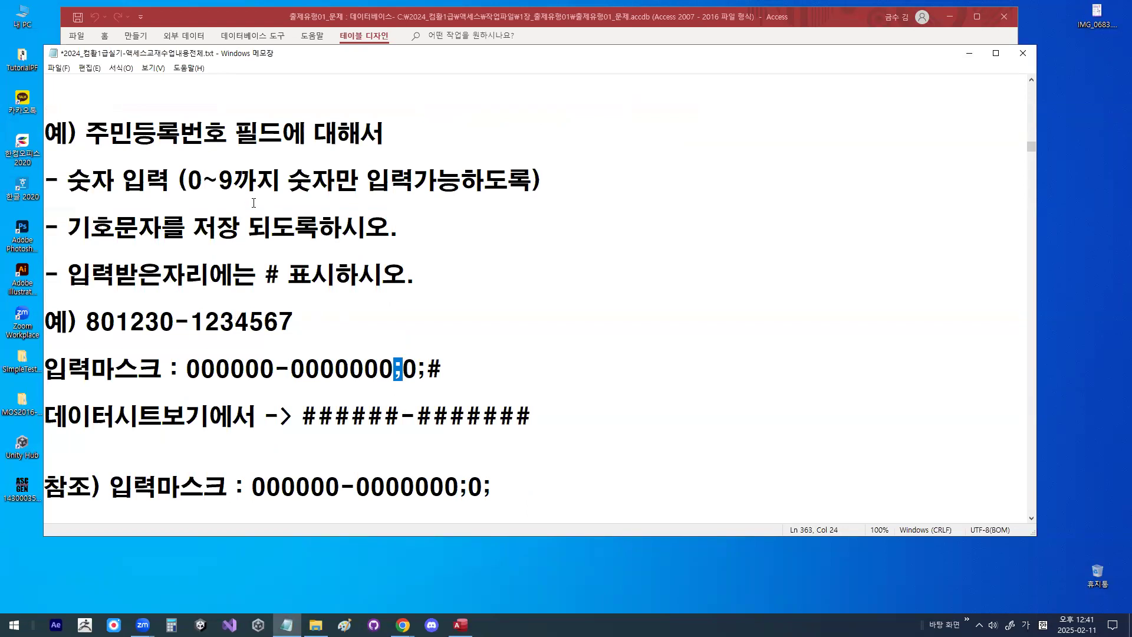
Step: Highlight 기호 in the symbol-saving condition, the hyphens in the example and mask, and the 0 in the mask's second section
drag(69, 230, 117, 229)
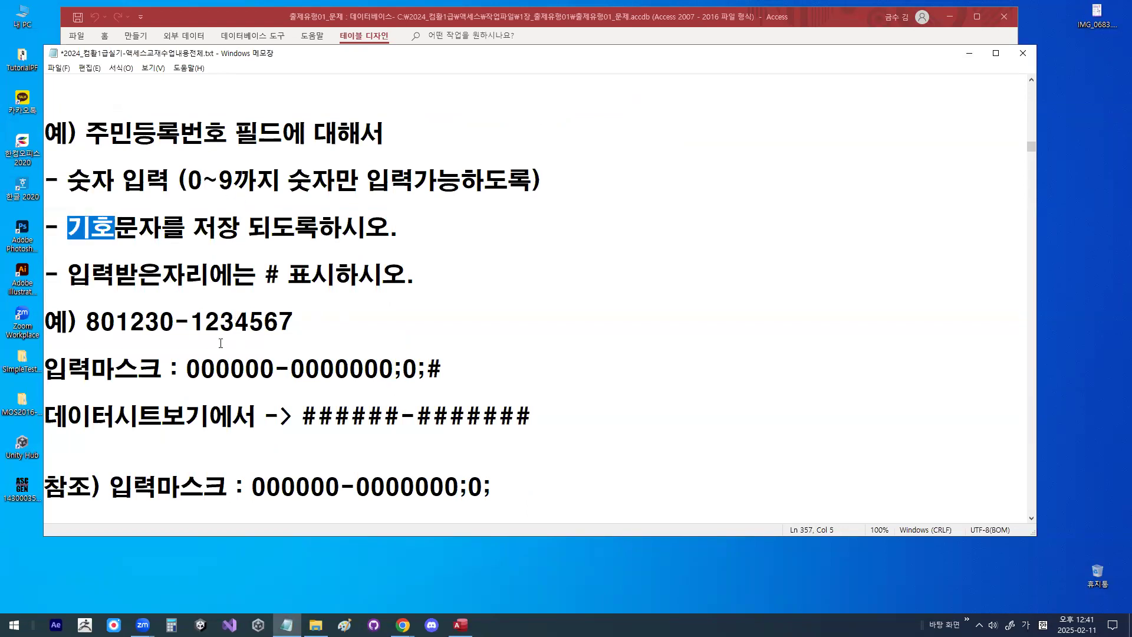
drag(174, 323, 189, 323)
drag(274, 369, 290, 369)
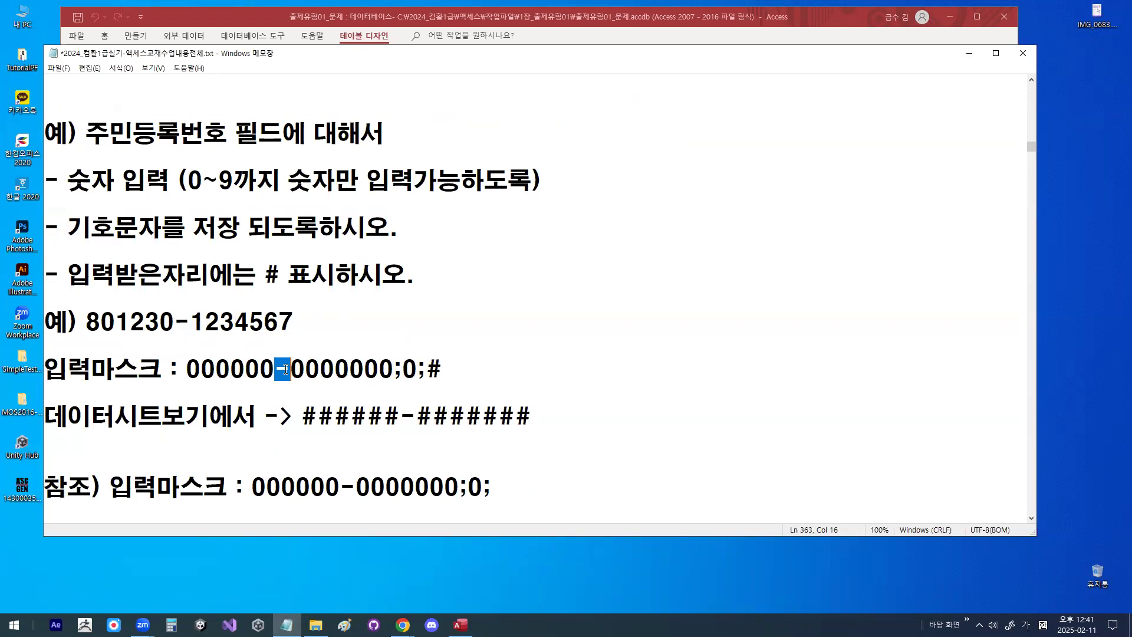
drag(402, 369, 417, 369)
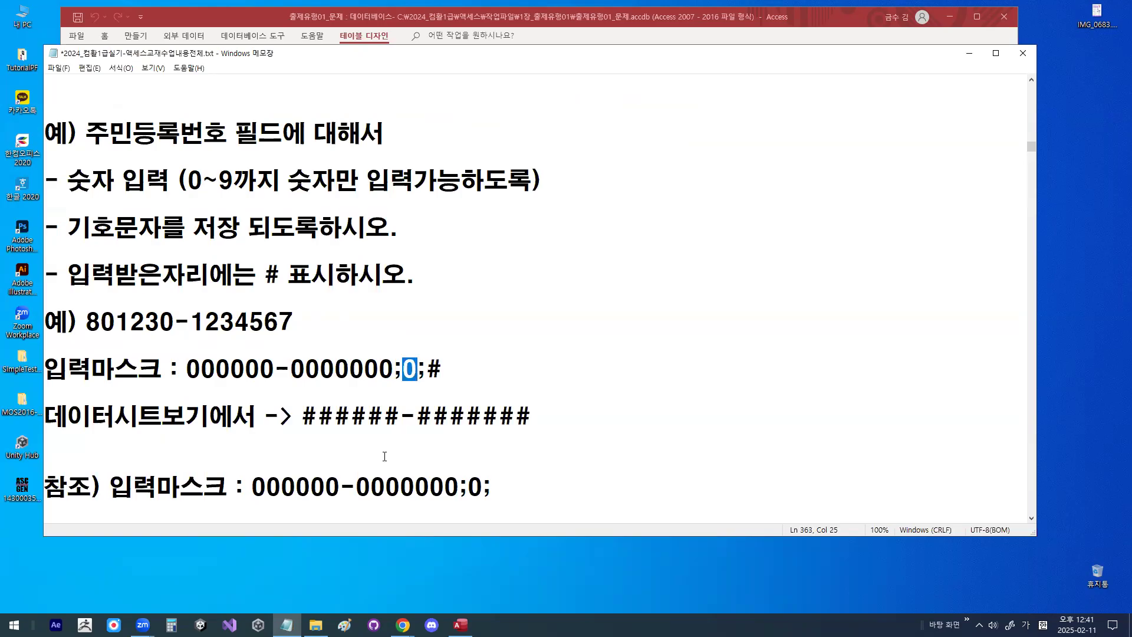
Step: Highlight the # display condition, the # ending the 입력마스크, and the ######-####### placeholders in the 데이터시트보기에서 line
drag(69, 275, 282, 276)
drag(425, 369, 443, 369)
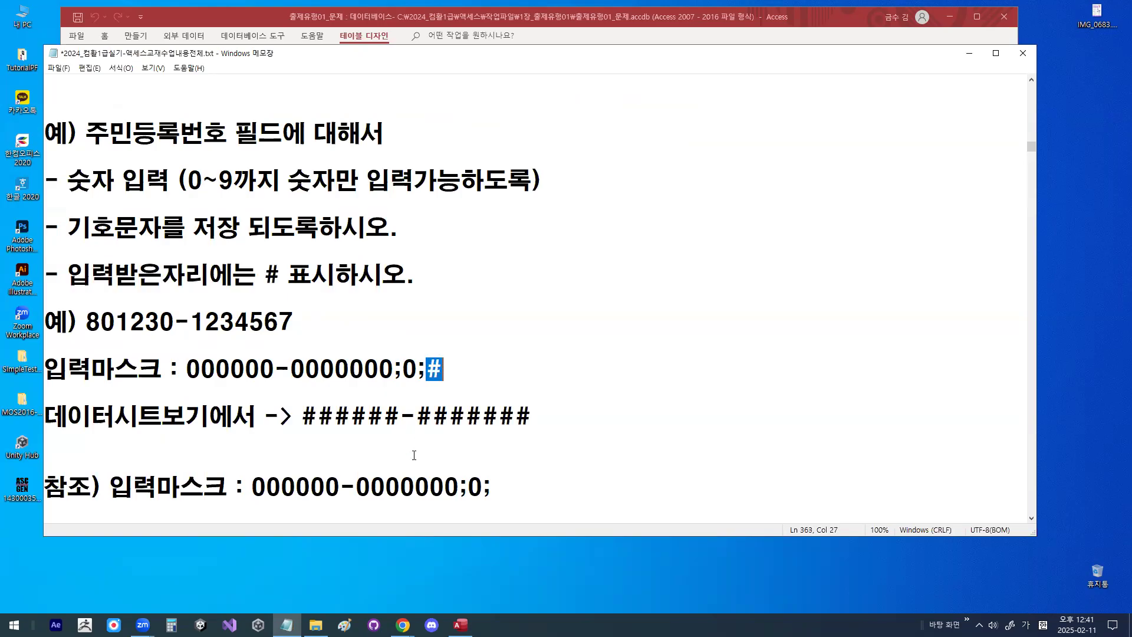
scroll(414, 454, down, 1)
drag(302, 275, 538, 275)
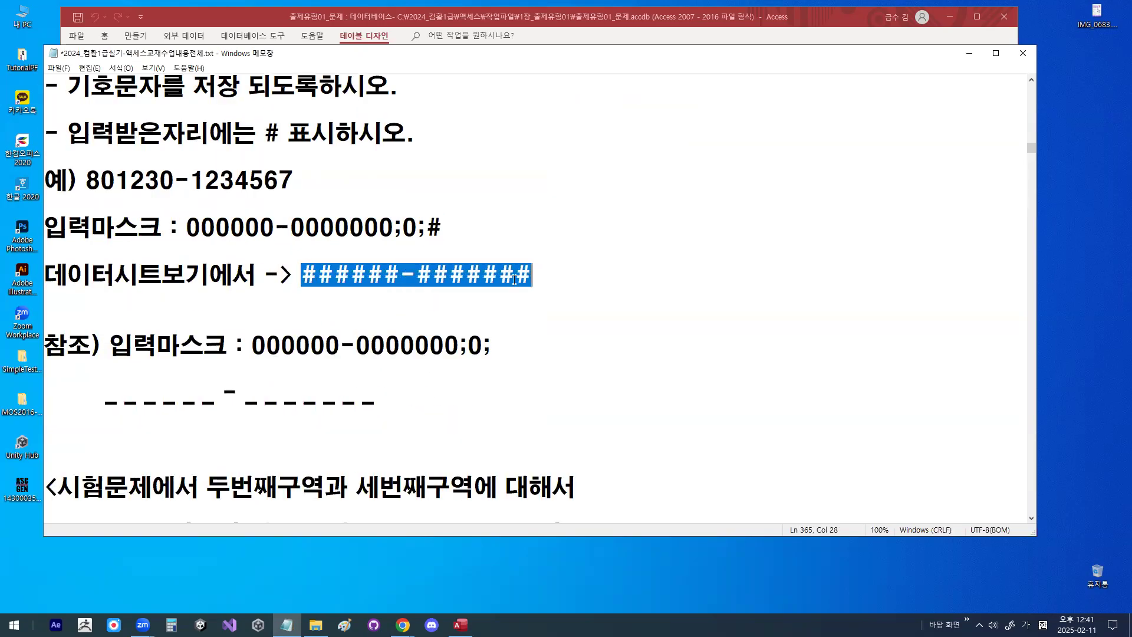
drag(299, 270, 313, 271)
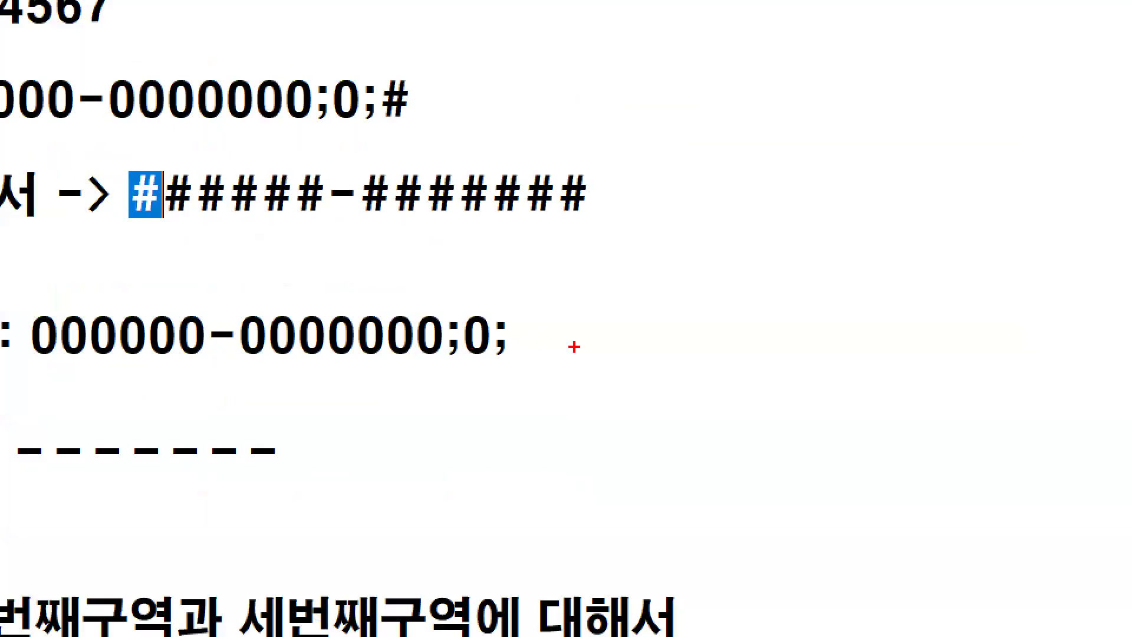
Step: Circle in red the empty third section of the 참조 입력마스크 and highlight the underscore placeholders beneath it
drag(523, 352, 493, 336)
drag(575, 349, 514, 302)
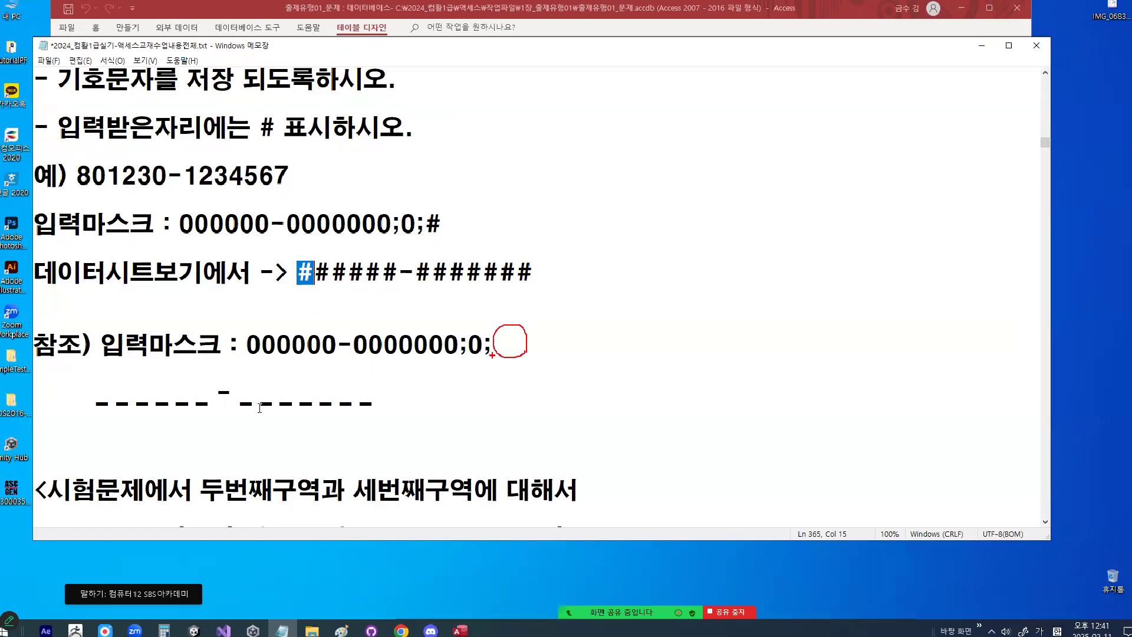
key(Escape)
drag(106, 401, 393, 401)
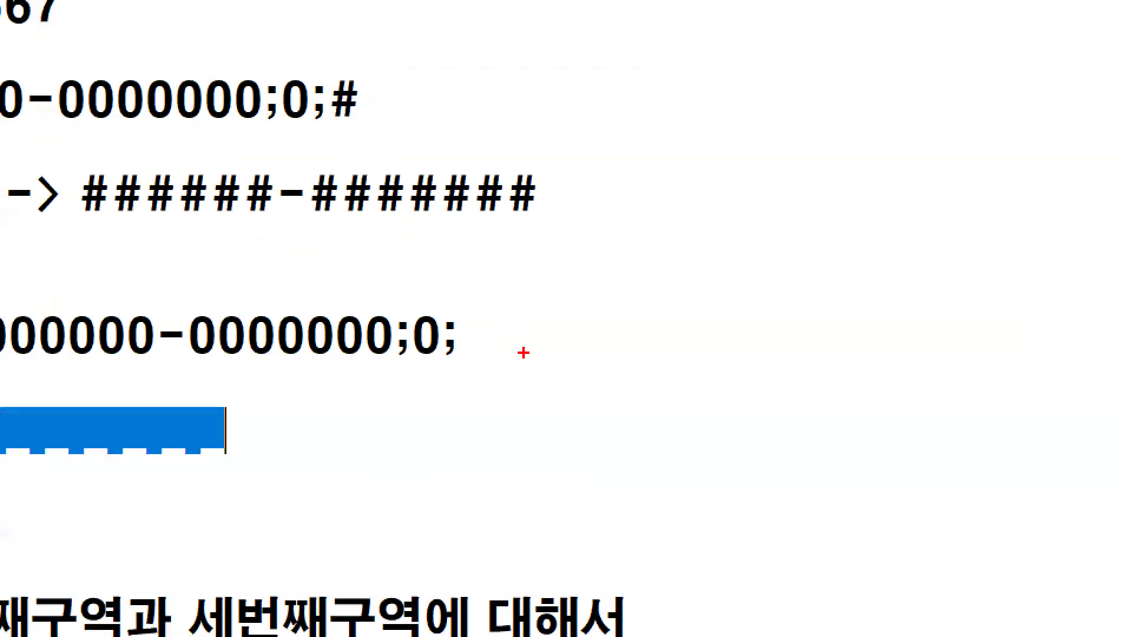
mouse_move(536, 352)
mouse_down()
mouse_move(503, 354)
mouse_move(529, 326)
mouse_move(536, 352)
mouse_up()
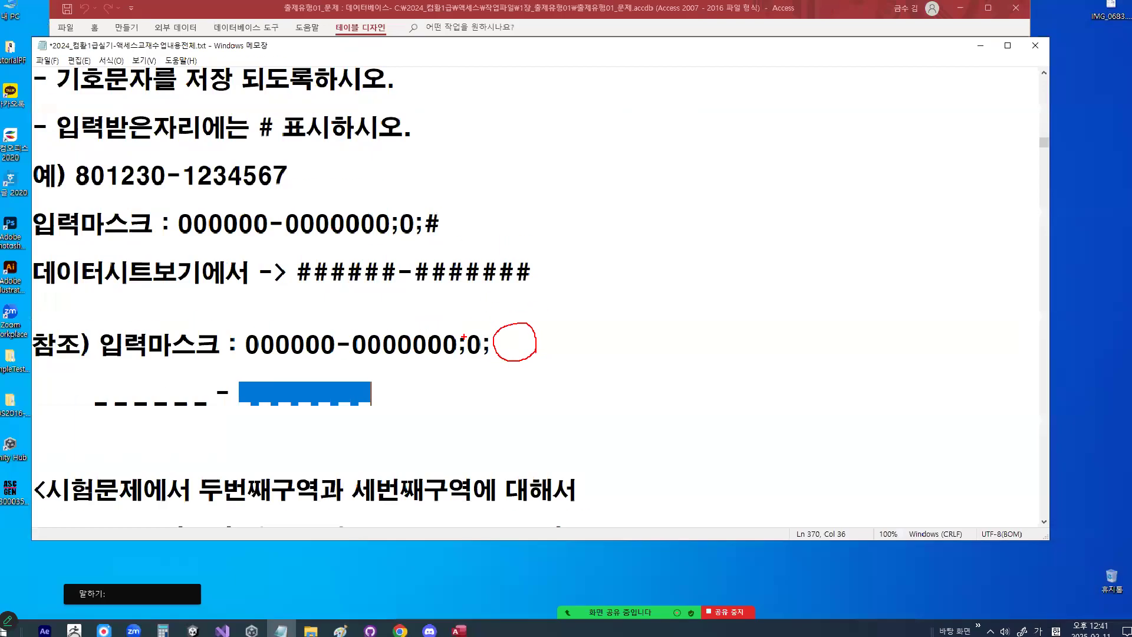
Step: Highlight the exam note's phrases on the second and third sections, 지시사항이 없으면, and defining only the first section
scroll(314, 376, down, 1)
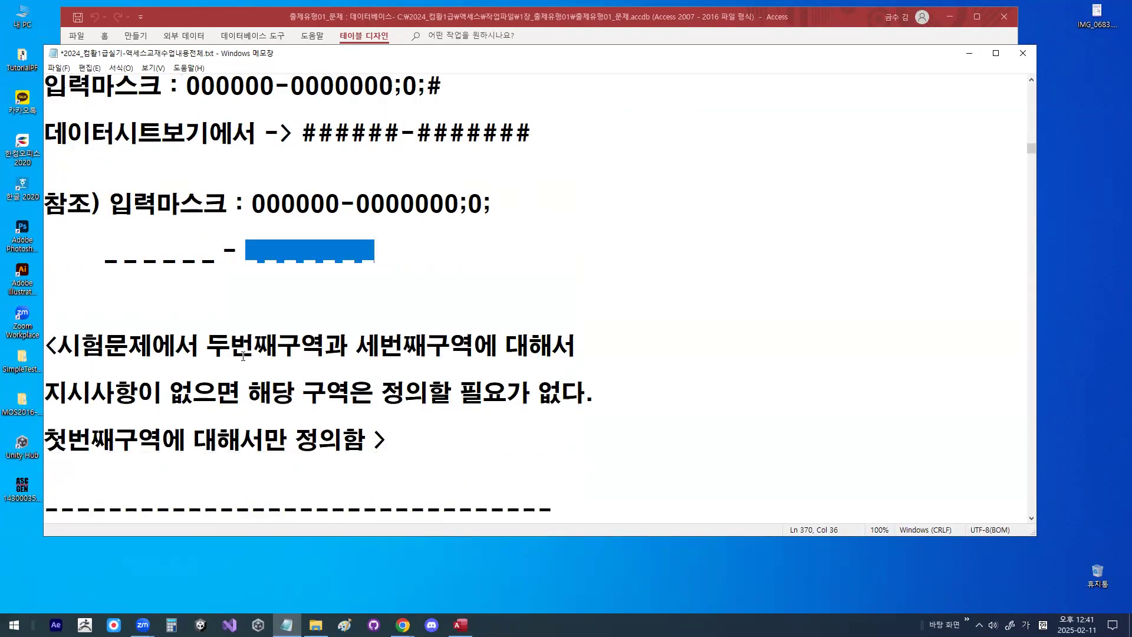
drag(209, 348, 543, 349)
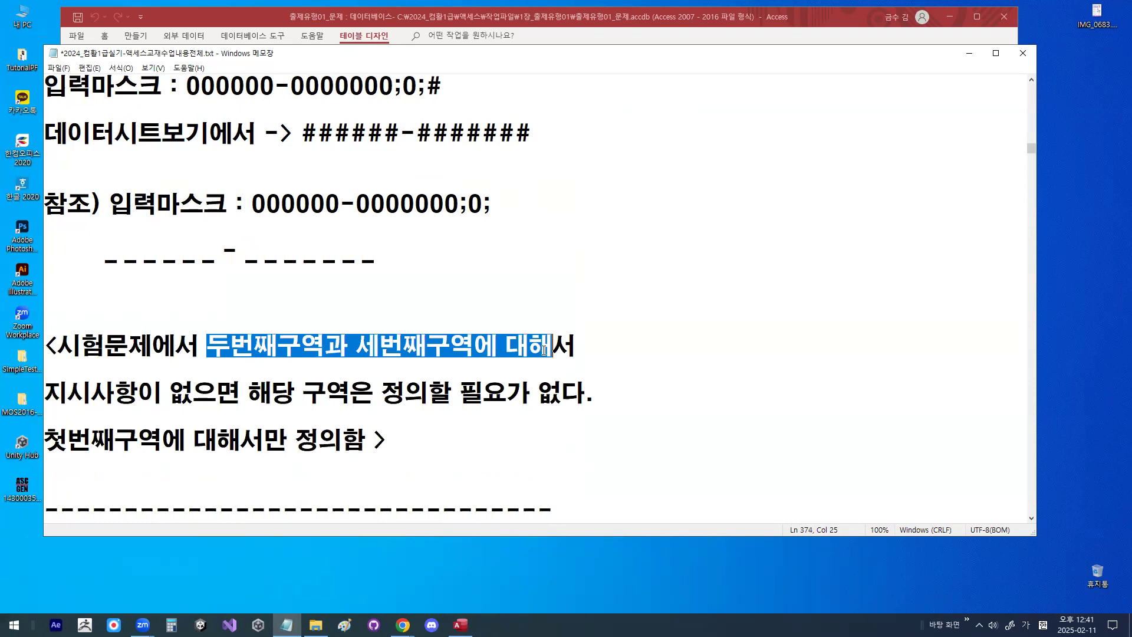
drag(45, 393, 229, 394)
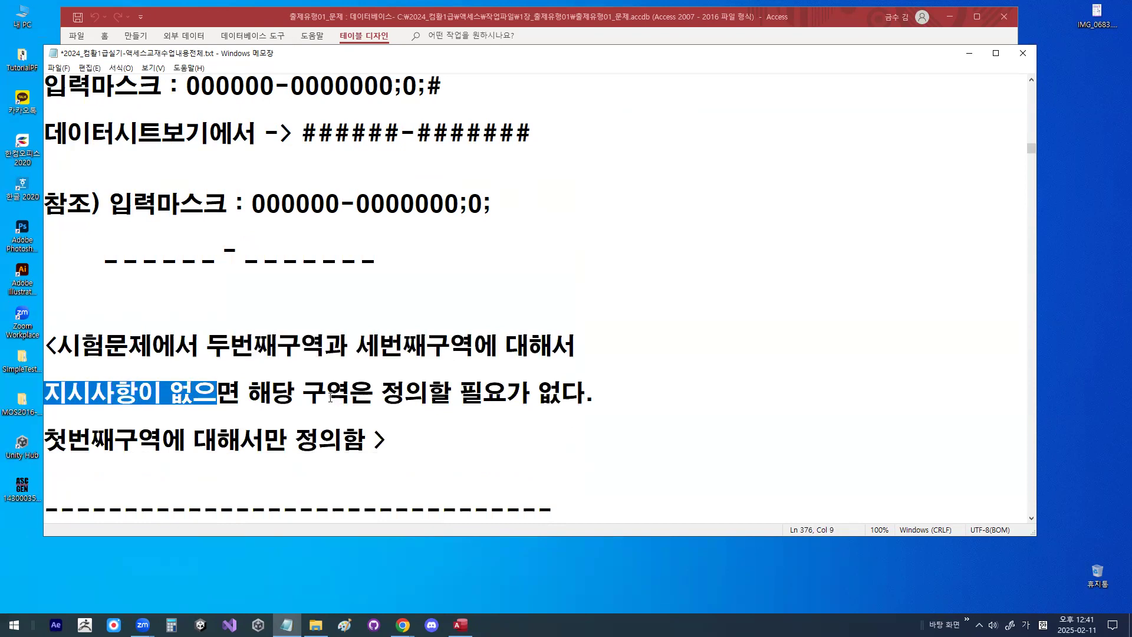
drag(114, 440, 243, 440)
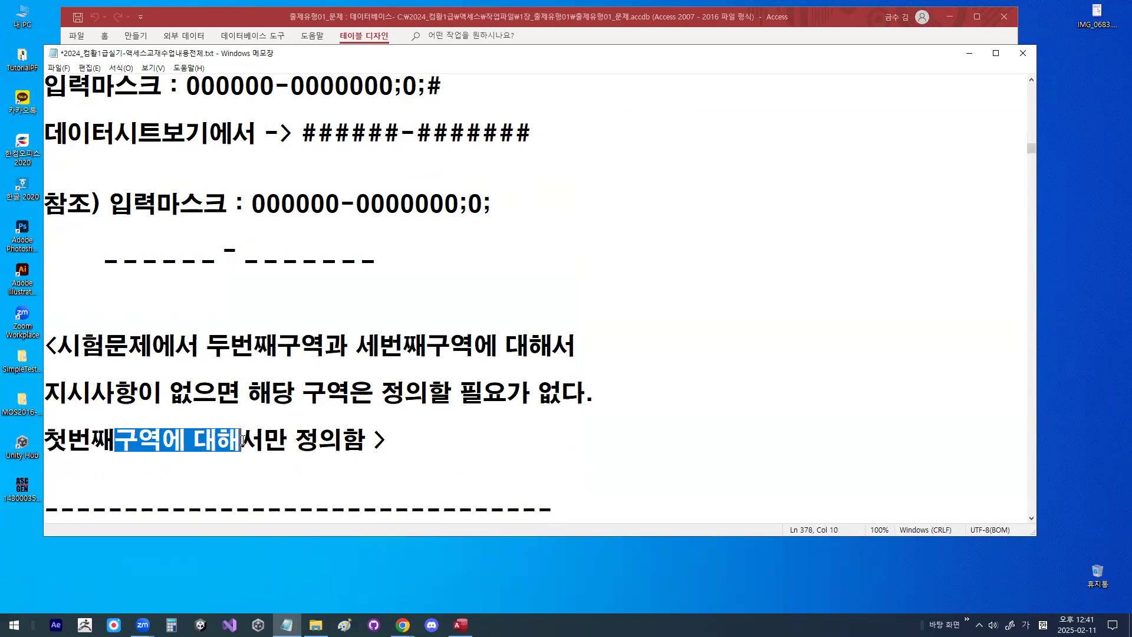
drag(258, 206, 454, 205)
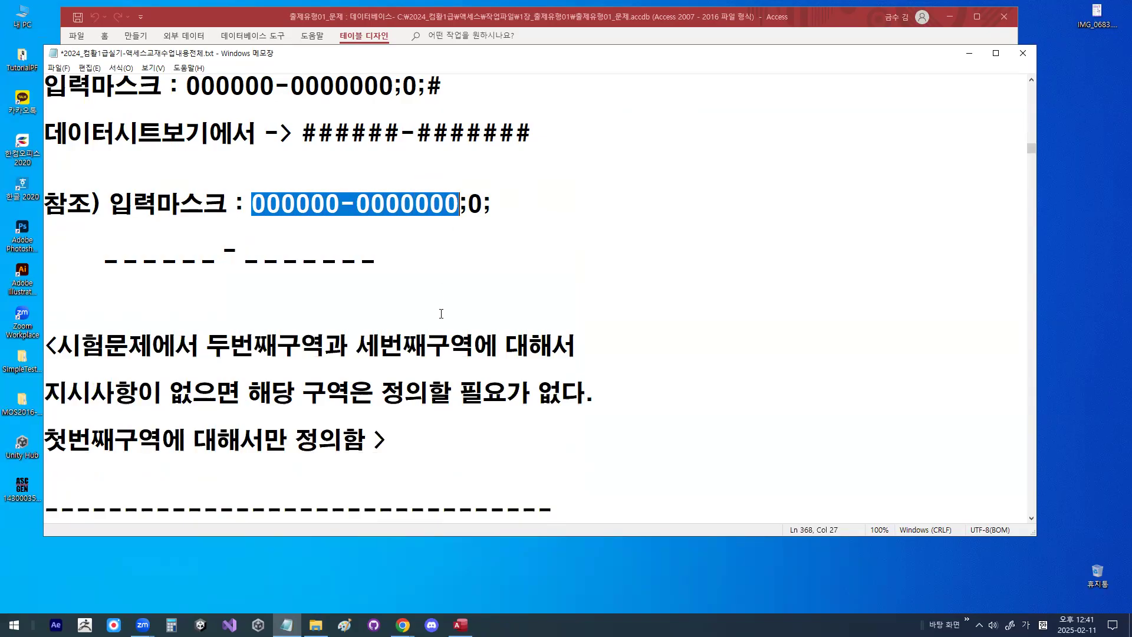
drag(500, 167, 441, 248)
drag(445, 168, 507, 270)
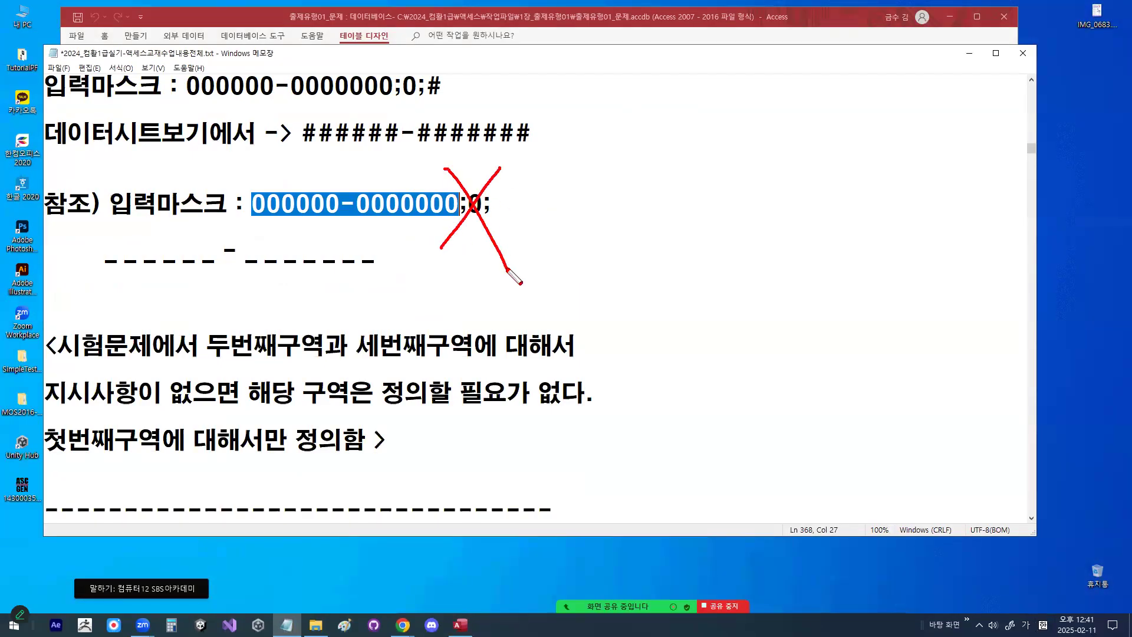
key(Escape)
click(437, 236)
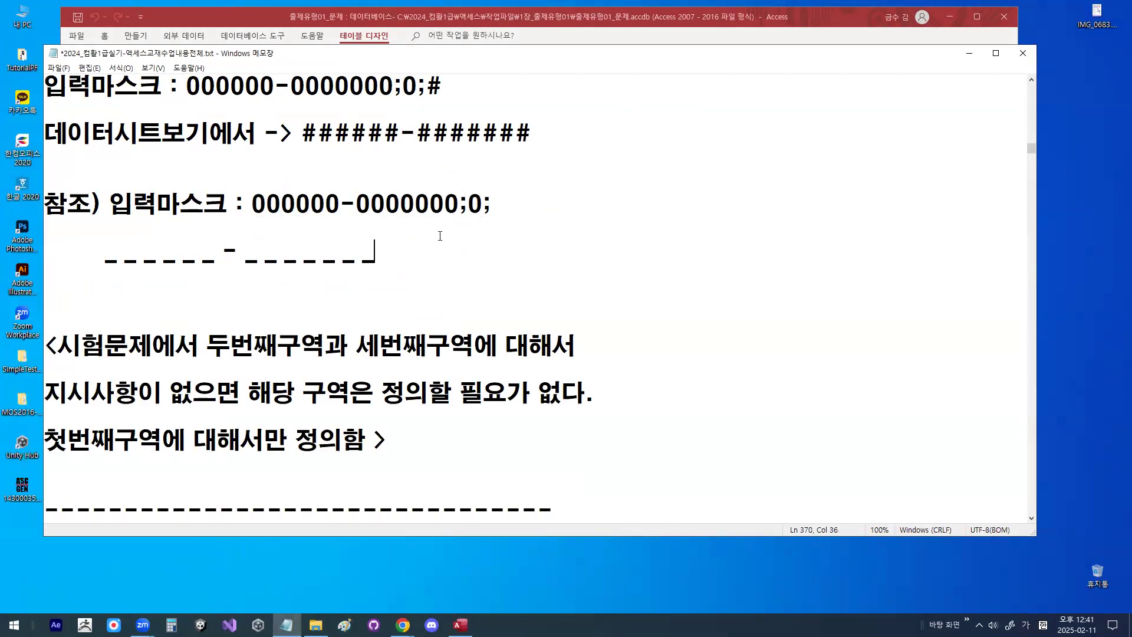
Step: Switch to the Access table design and write S1000 in red over it, underlining the letter and the digits separately
click(969, 53)
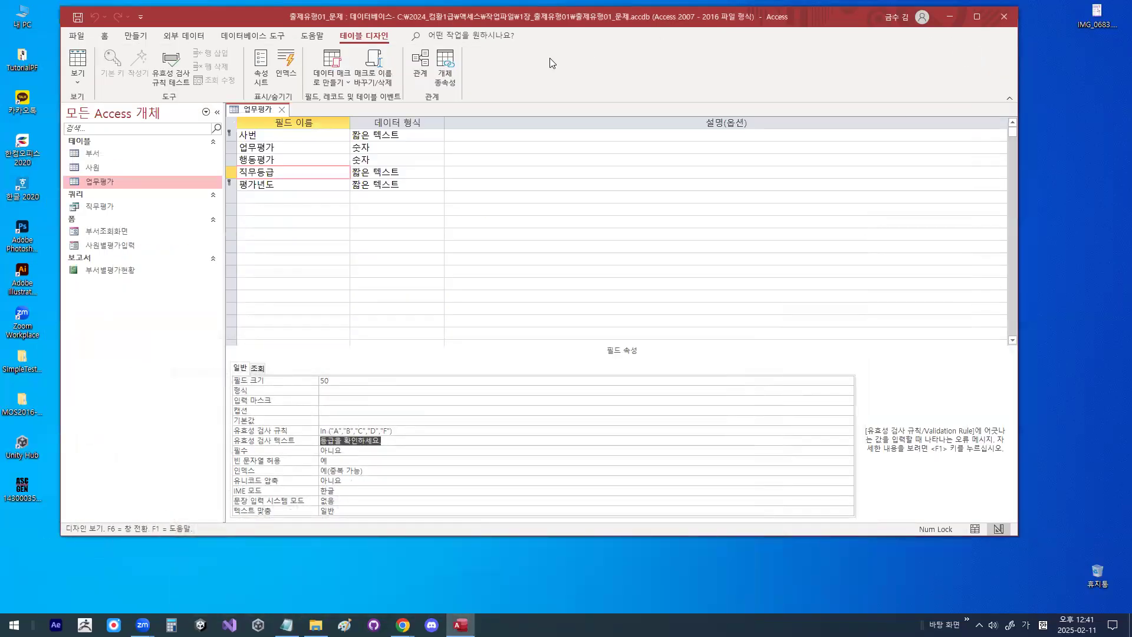
mouse_move(520, 207)
mouse_down()
mouse_move(488, 179)
mouse_move(530, 239)
mouse_move(459, 260)
mouse_up()
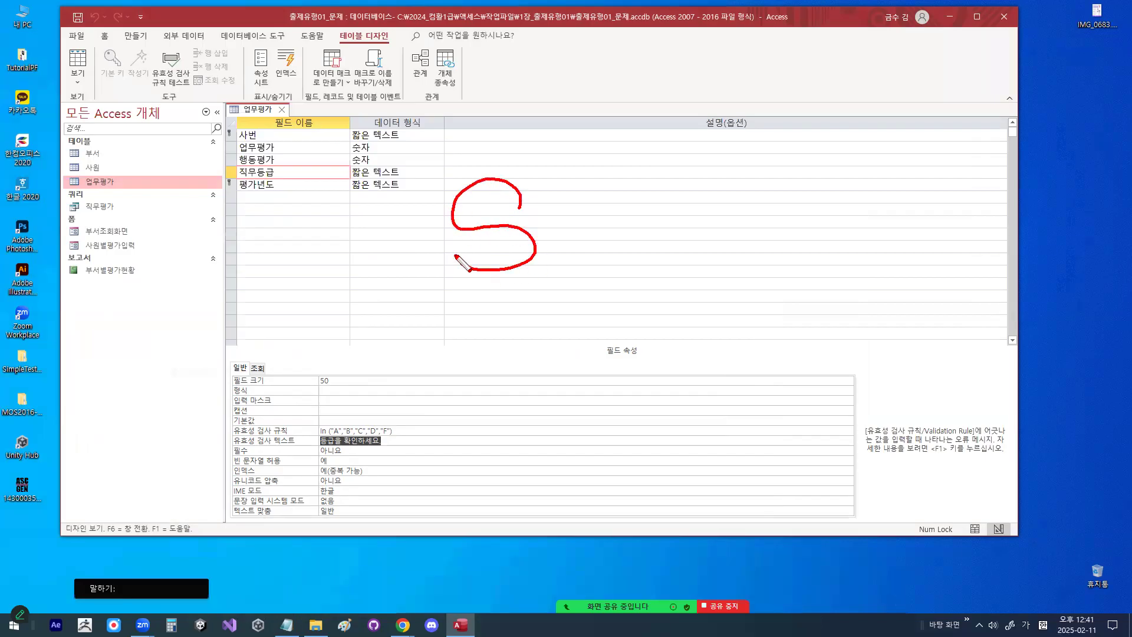
drag(566, 185, 565, 253)
mouse_move(609, 168)
mouse_down()
mouse_move(636, 222)
mouse_move(601, 162)
mouse_up()
mouse_move(691, 152)
mouse_down()
mouse_move(708, 130)
mouse_move(665, 147)
mouse_up()
mouse_move(764, 135)
mouse_down()
mouse_move(741, 231)
mouse_move(765, 152)
mouse_up()
drag(421, 292, 487, 293)
drag(558, 269, 820, 268)
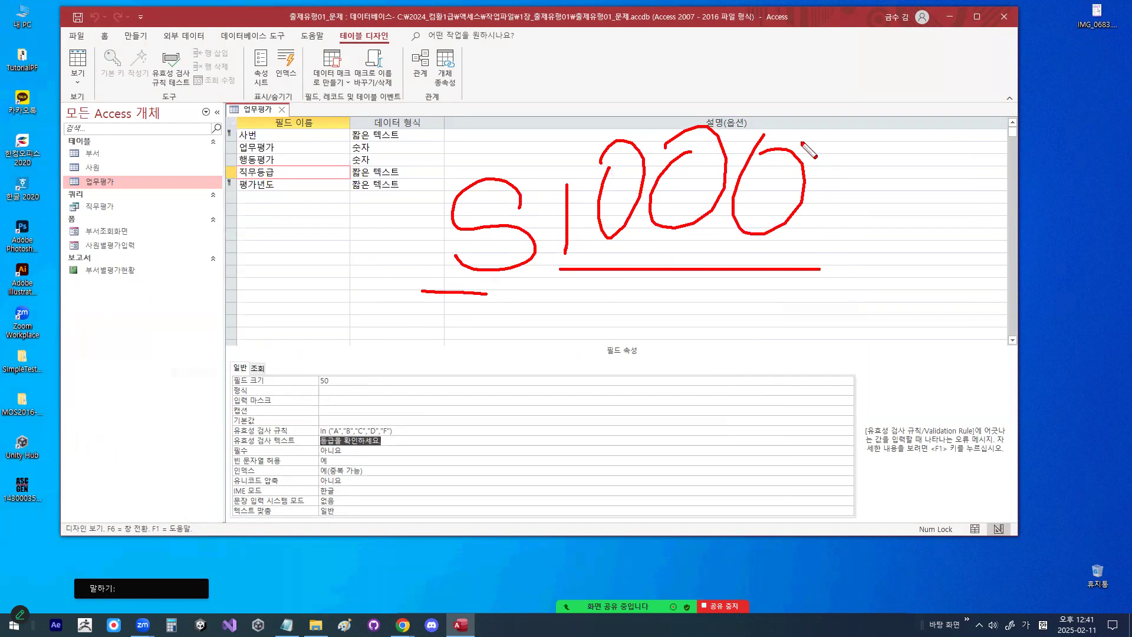
mouse_move(522, 371)
mouse_down()
mouse_move(500, 379)
mouse_move(498, 398)
mouse_move(481, 397)
mouse_up()
mouse_move(683, 349)
mouse_down()
mouse_move(624, 362)
mouse_move(666, 405)
mouse_move(622, 394)
mouse_up()
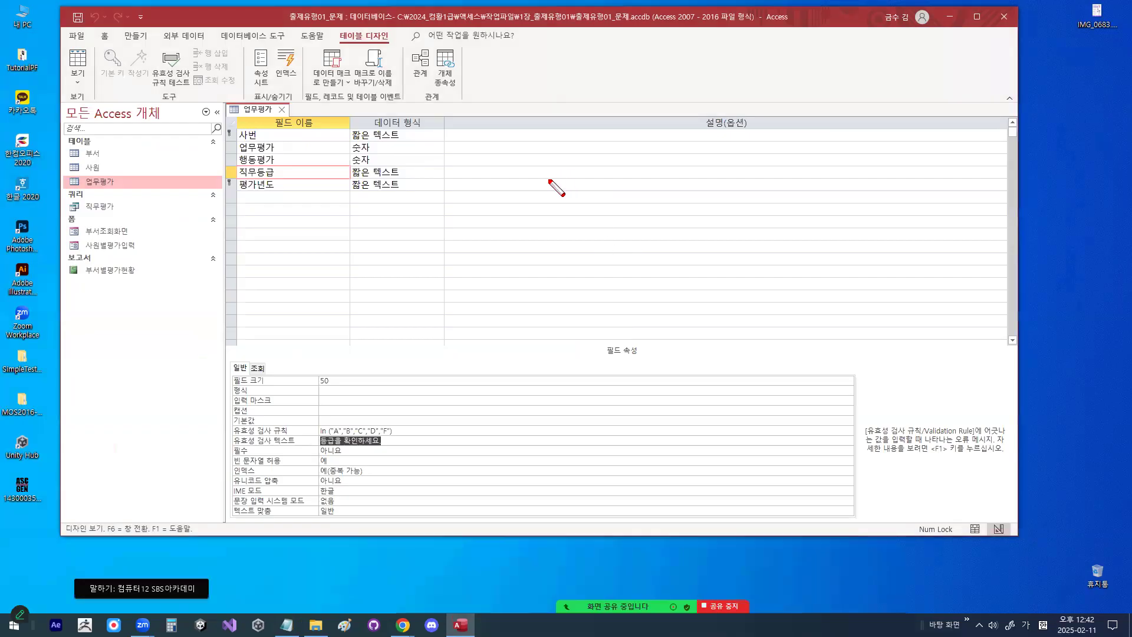
Step: Write a red A with an X beside it and an L below, and clear the drawing
click(521, 84)
mouse_move(520, 165)
mouse_down()
mouse_move(527, 100)
mouse_move(541, 170)
mouse_up()
drag(514, 120, 571, 121)
drag(613, 89, 572, 165)
drag(575, 99, 605, 141)
drag(532, 193, 592, 255)
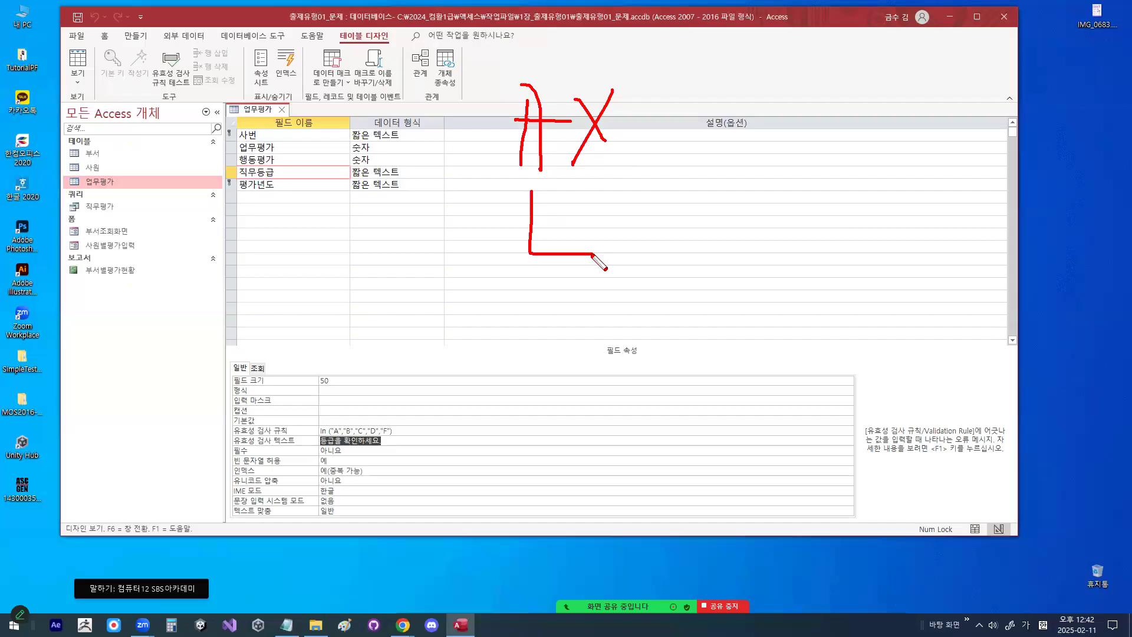
key(Escape)
Step: Write >L with an O mark and L< with an X mark in red, and circle the > symbol
key(ctrl+2)
mouse_move(543, 150)
mouse_down()
mouse_move(543, 239)
mouse_move(640, 242)
mouse_up()
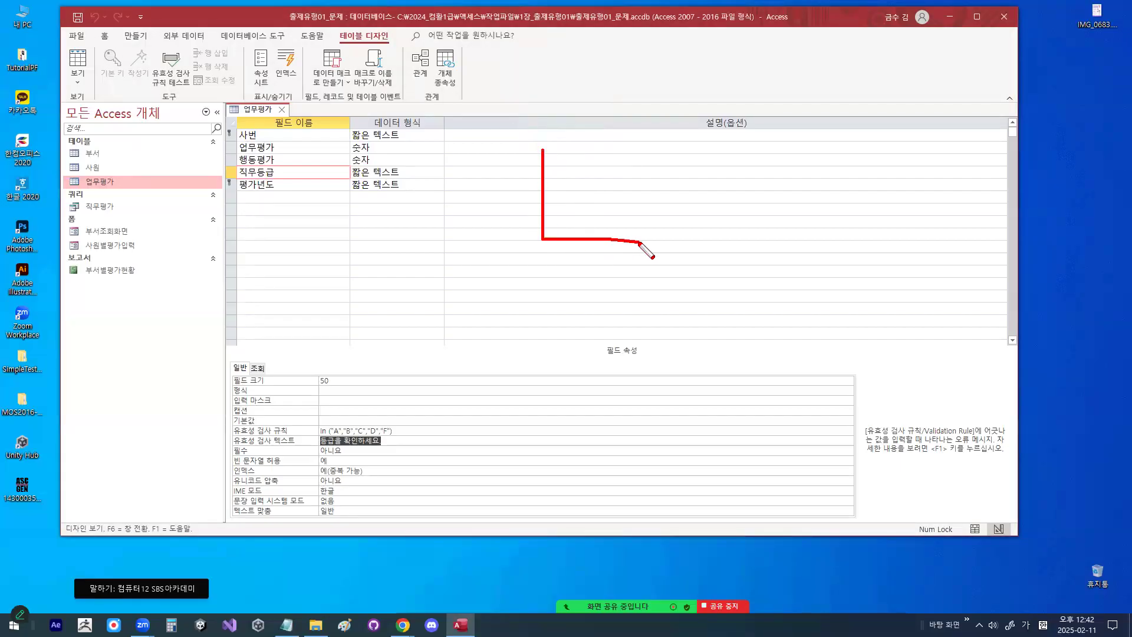
mouse_move(439, 143)
mouse_down()
mouse_move(467, 245)
mouse_move(442, 262)
mouse_up()
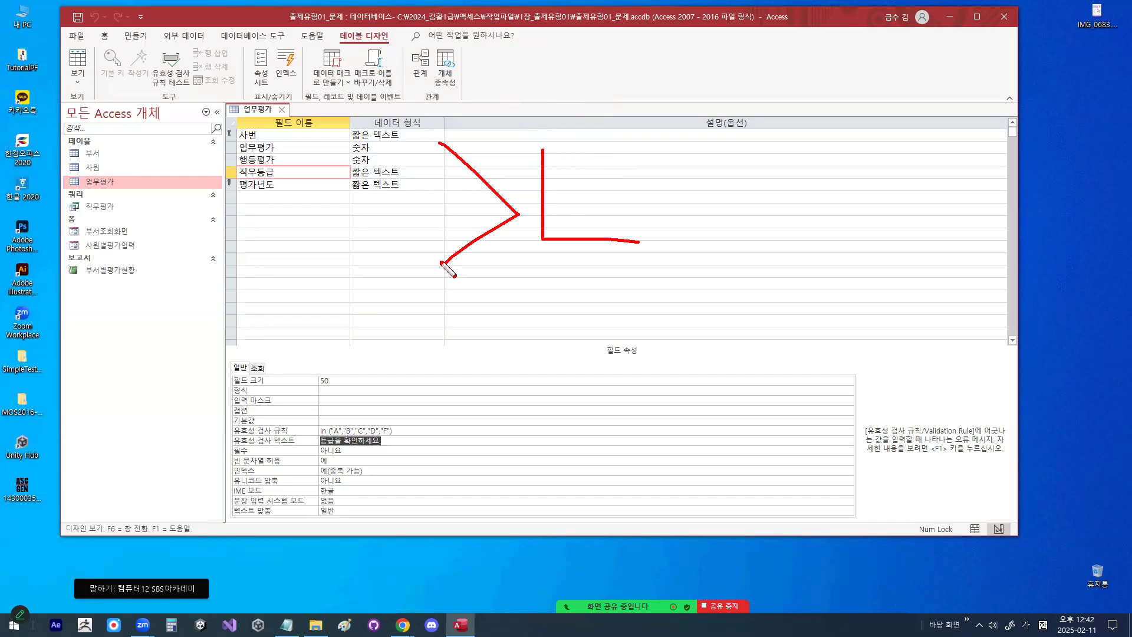
mouse_move(514, 290)
mouse_down()
mouse_move(515, 367)
mouse_move(583, 370)
mouse_up()
drag(677, 273, 656, 377)
drag(852, 281, 797, 384)
drag(799, 305, 849, 357)
mouse_move(764, 159)
mouse_down()
mouse_move(749, 228)
mouse_move(767, 177)
mouse_up()
mouse_move(530, 236)
mouse_down()
mouse_move(513, 258)
mouse_move(451, 151)
mouse_move(522, 233)
mouse_up()
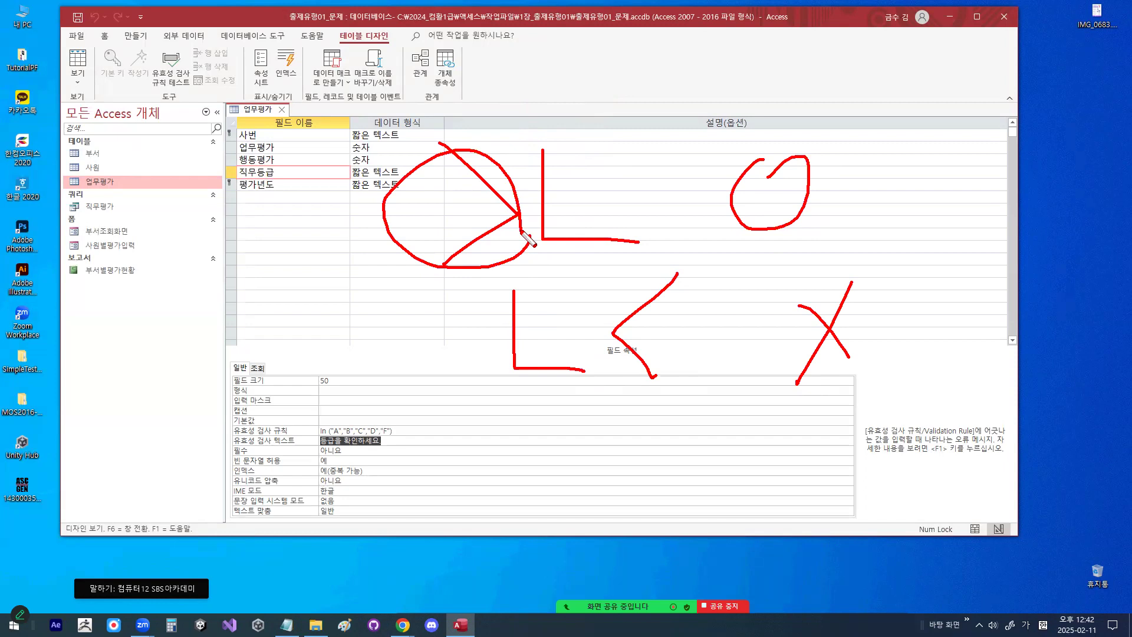
Step: Write the mask >L0000 in red on a cleared drawing, underline it, add an X after it, and clear everything
key(e)
drag(410, 198, 415, 287)
drag(489, 176, 556, 269)
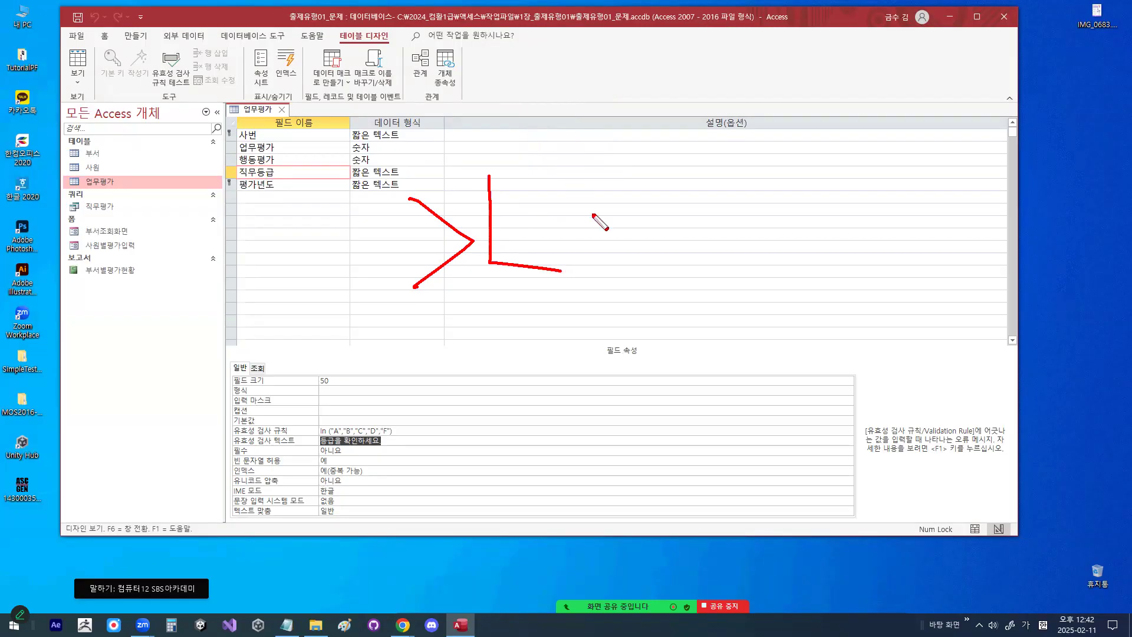
mouse_move(583, 188)
mouse_down()
mouse_move(599, 270)
mouse_move(589, 182)
mouse_move(668, 237)
mouse_move(653, 184)
mouse_move(767, 187)
mouse_up()
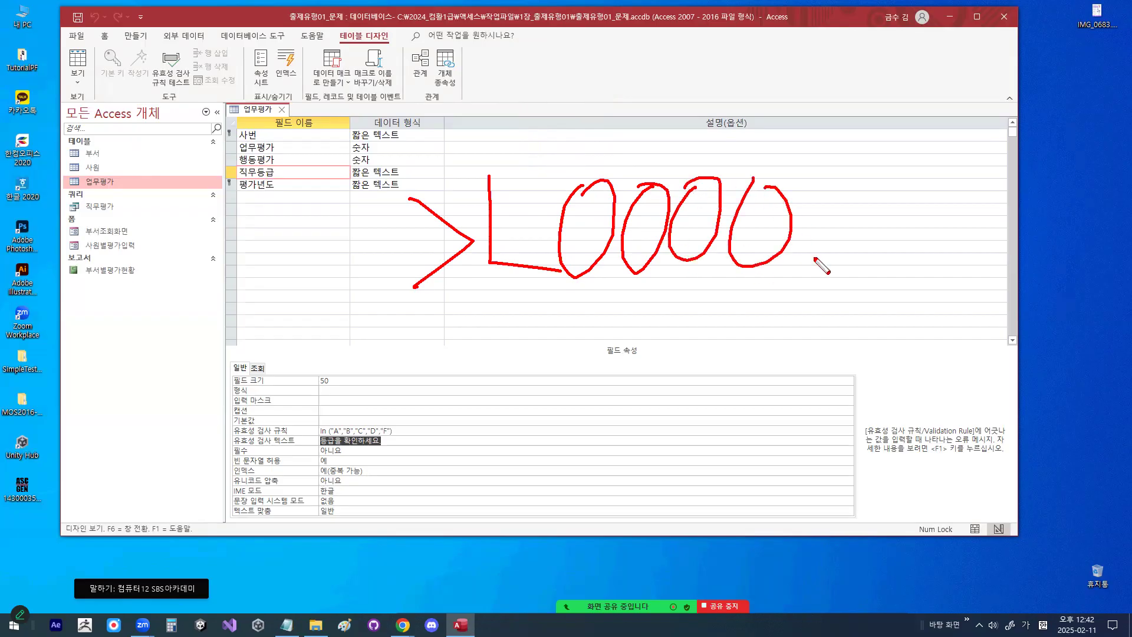
drag(343, 297, 756, 312)
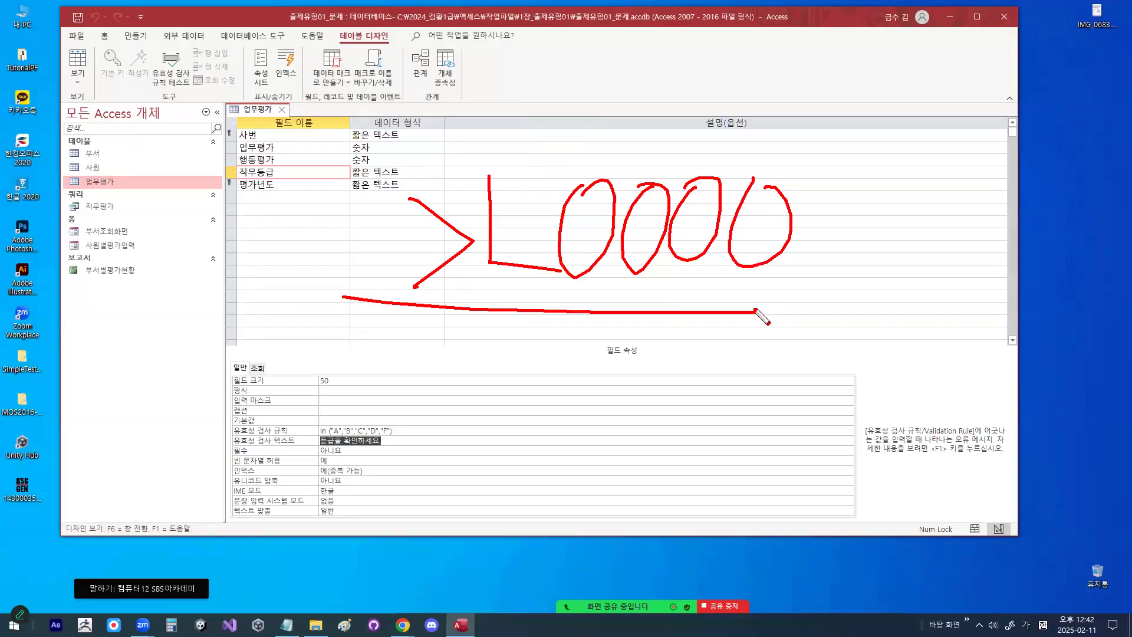
drag(899, 180, 837, 281)
drag(833, 178, 908, 264)
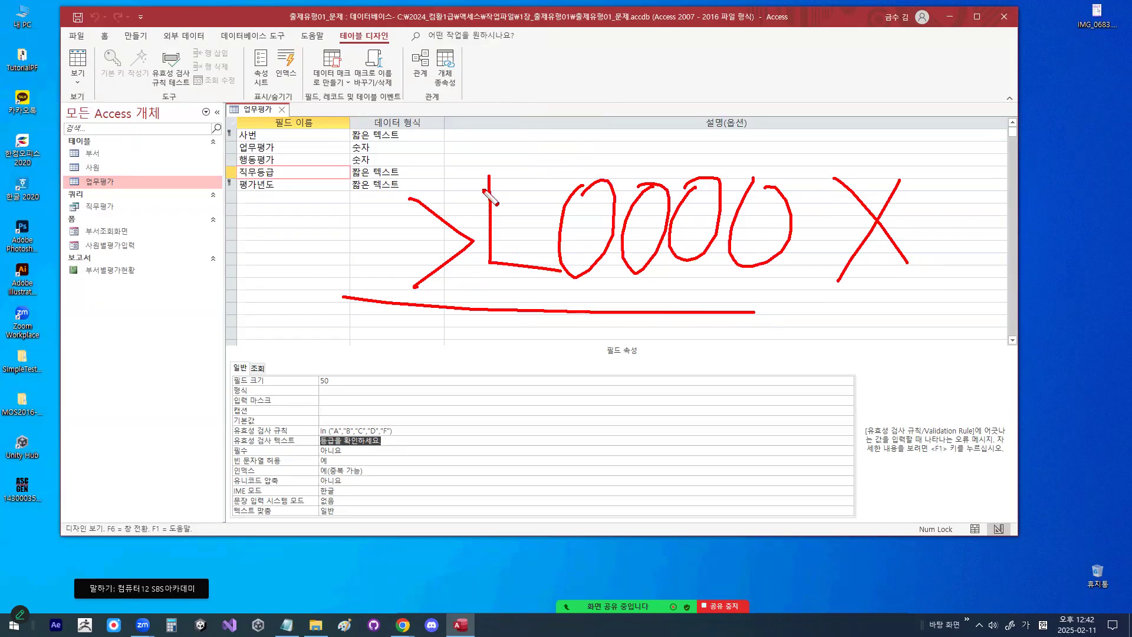
key(Escape)
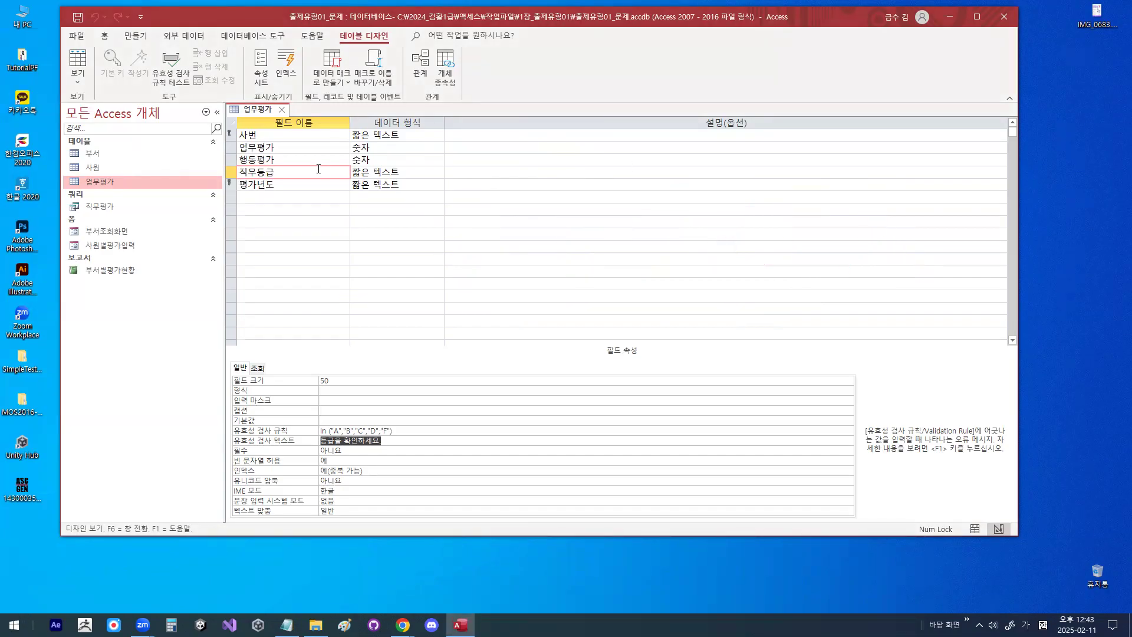
Step: Select the 사번 field, mark its name and the 입력 마스크 property in red, and clear the marks
click(259, 137)
key(ctrl+1)
click(259, 136)
mouse_move(268, 137)
mouse_down()
mouse_move(240, 145)
mouse_move(270, 130)
mouse_up()
key(Escape)
key(ctrl+1)
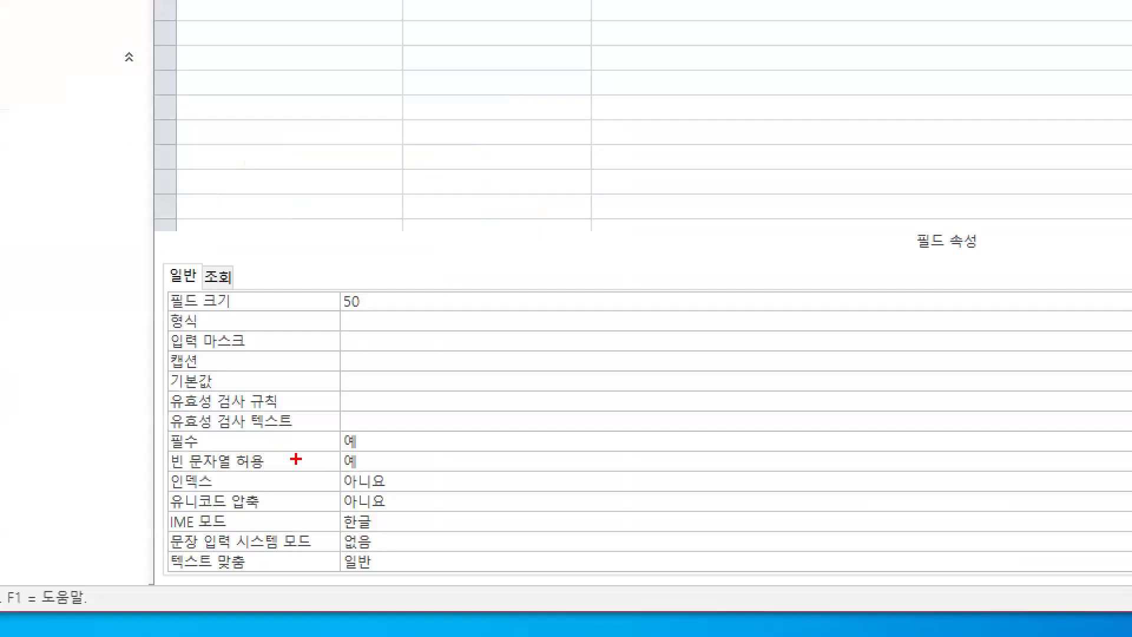
drag(162, 347, 253, 348)
drag(369, 320, 445, 254)
key(Escape)
Step: Set the 사번 field's 입력 마스크 to >L0000 and circle the entry in red, clearing the mark
click(329, 399)
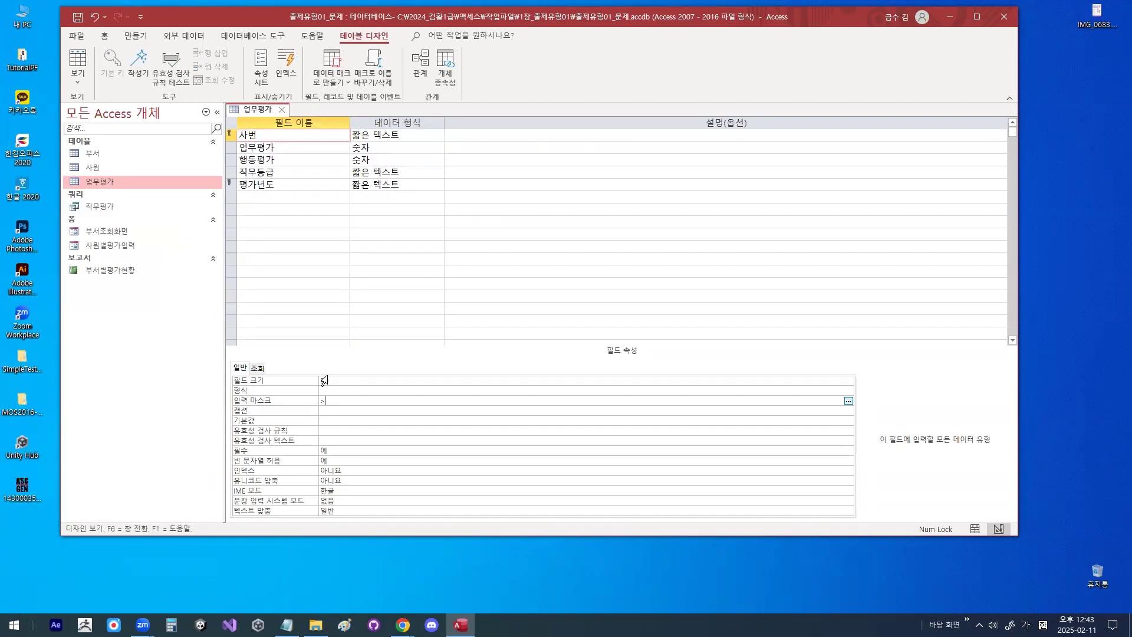
key(Caps_Lock)
text(0000)
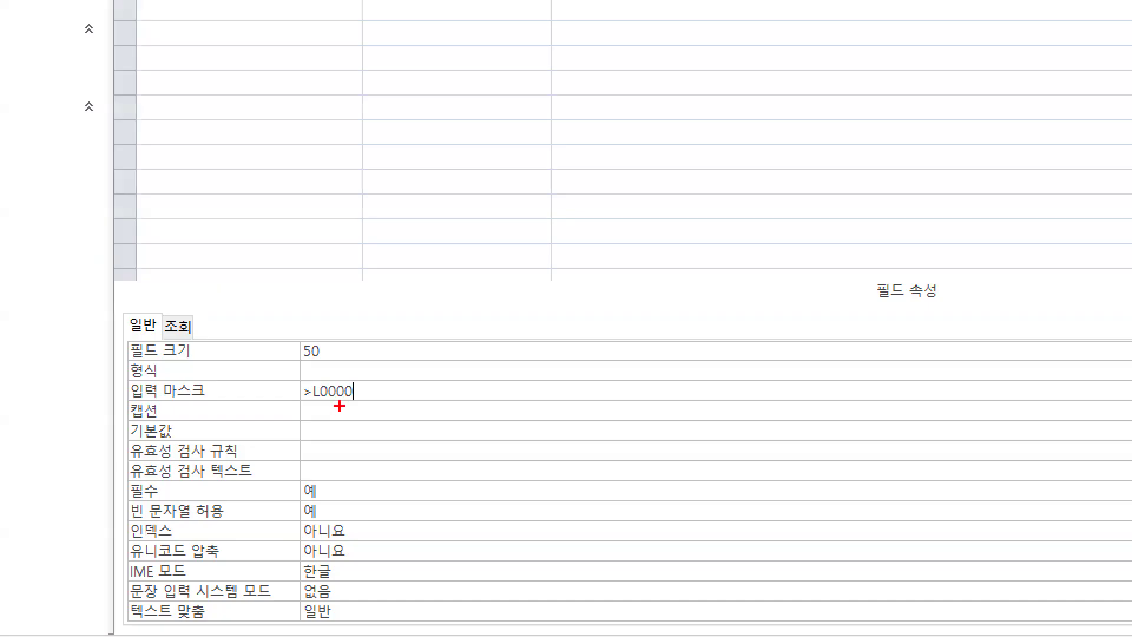
mouse_move(349, 403)
mouse_down()
mouse_move(319, 407)
mouse_move(343, 388)
mouse_up()
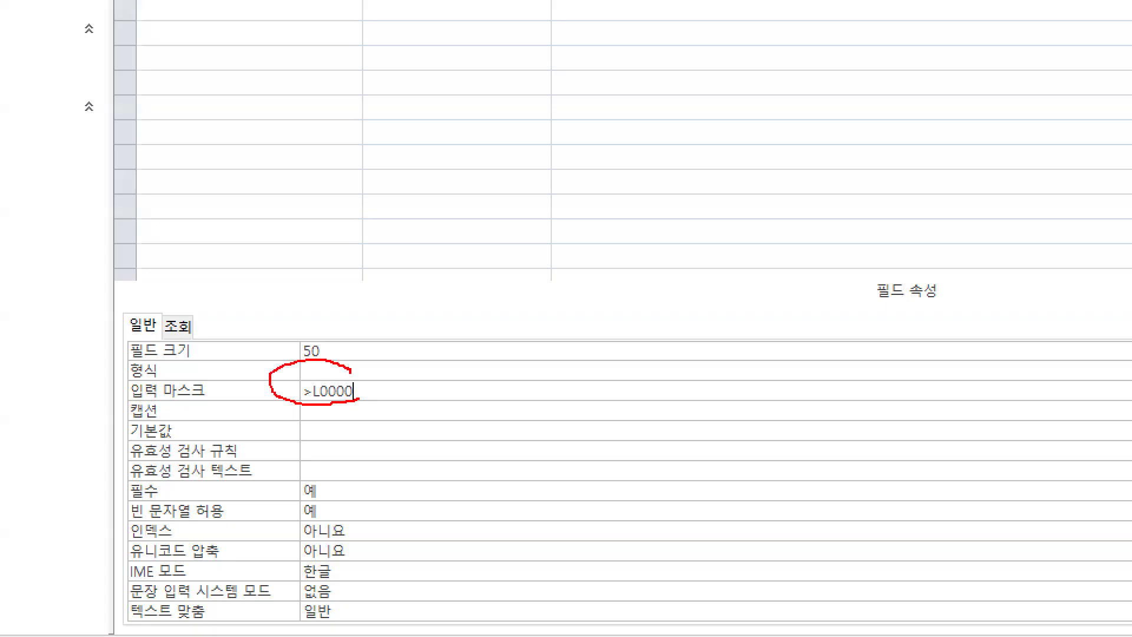
key(Escape)
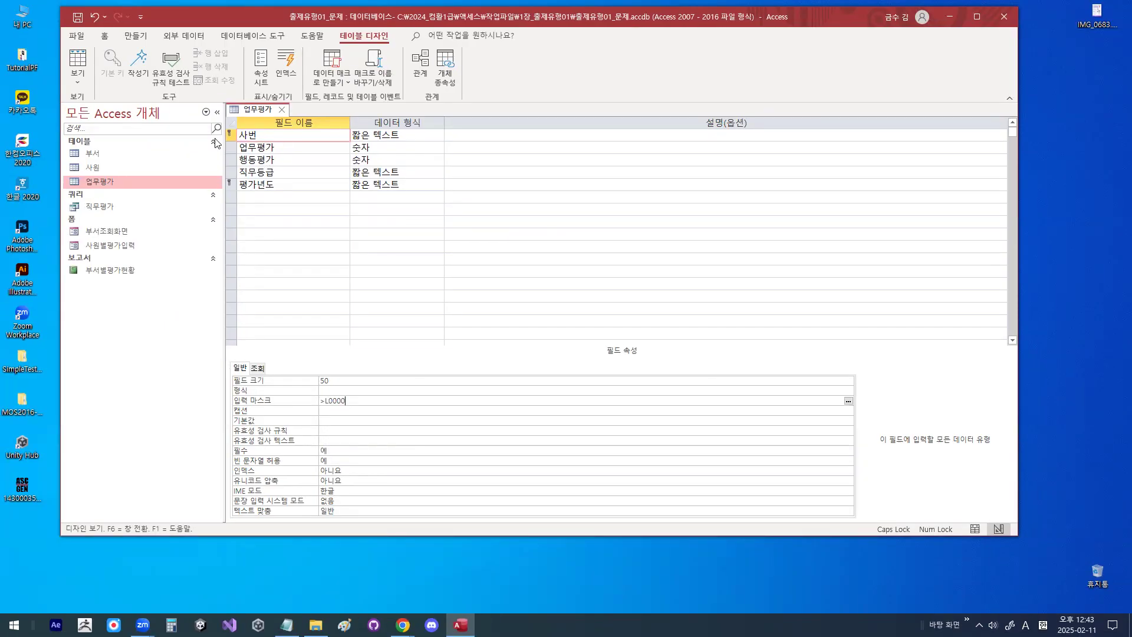
Step: Show the 업무평가 table in datasheet view and start a new record in the 사번 column
click(78, 59)
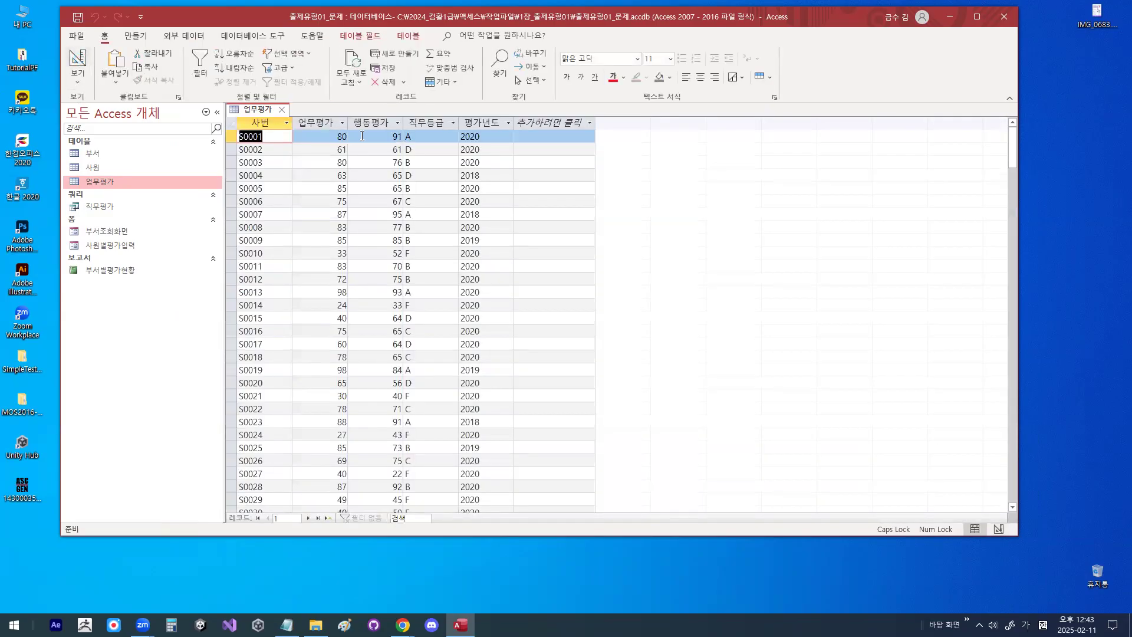
scroll(276, 302, down, 4)
scroll(276, 302, down, 6)
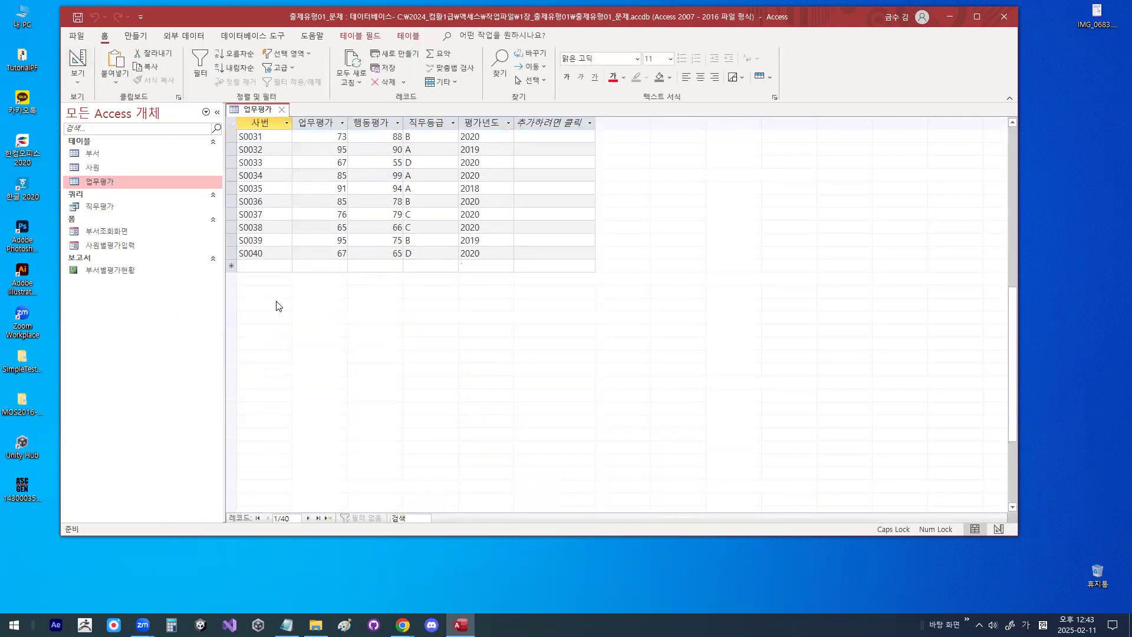
click(243, 265)
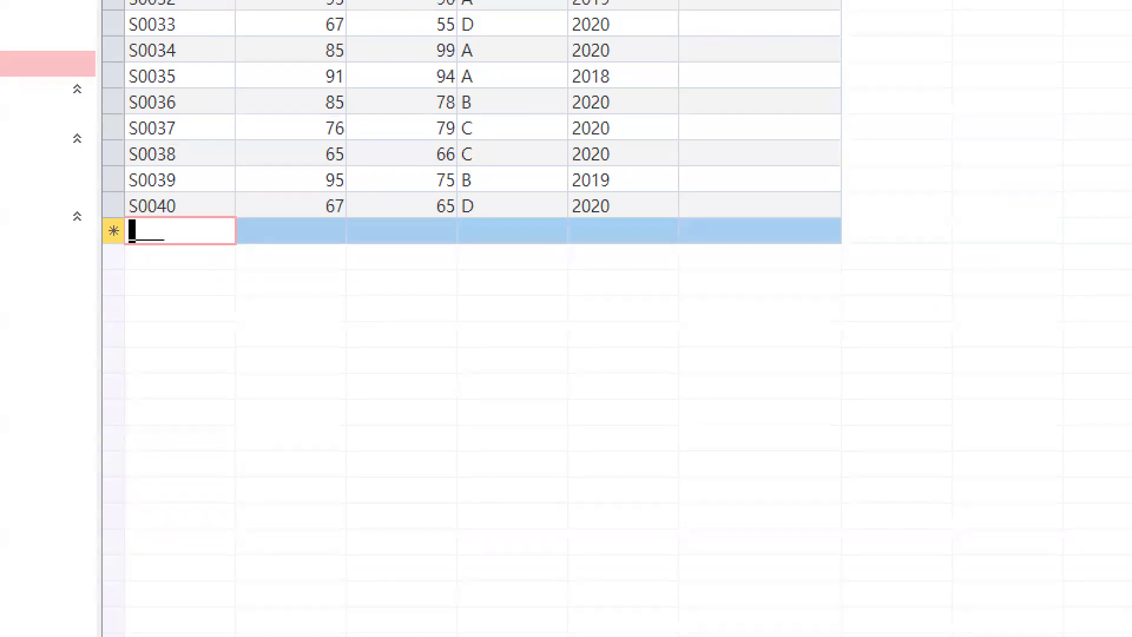
Step: Try to enter ㅁ as the new record's 사번, and erase it
text(ㅁ)
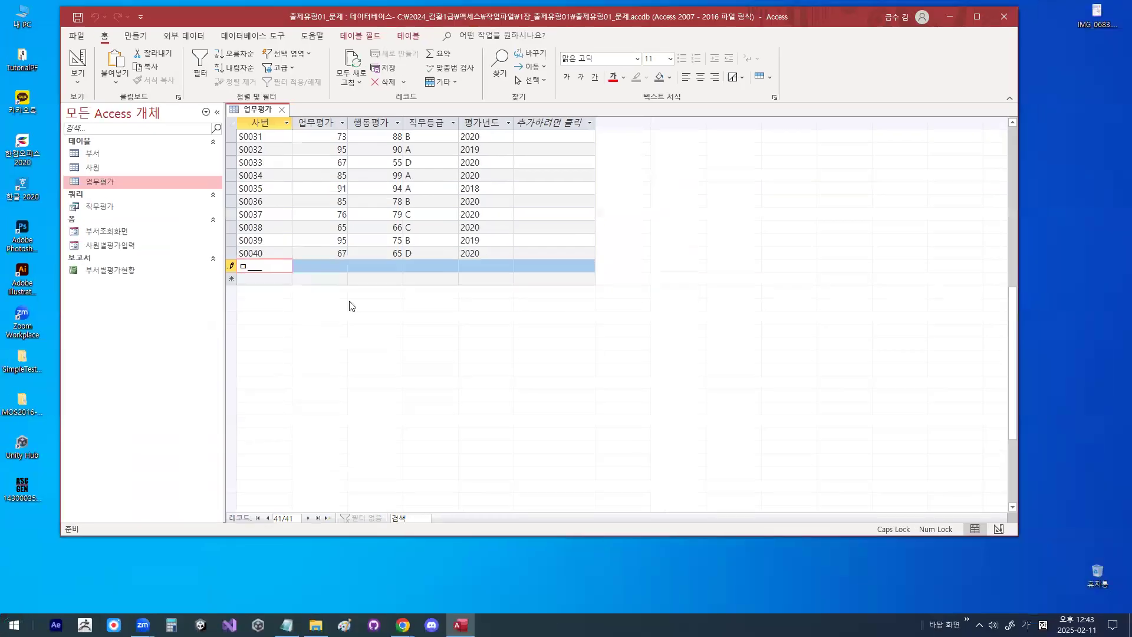
key(Return)
key(Return)
key(BackSpace)
Step: Enter A111 in the new record's 사번 and circle the digit positions in red
key(Hangul)
text(A)
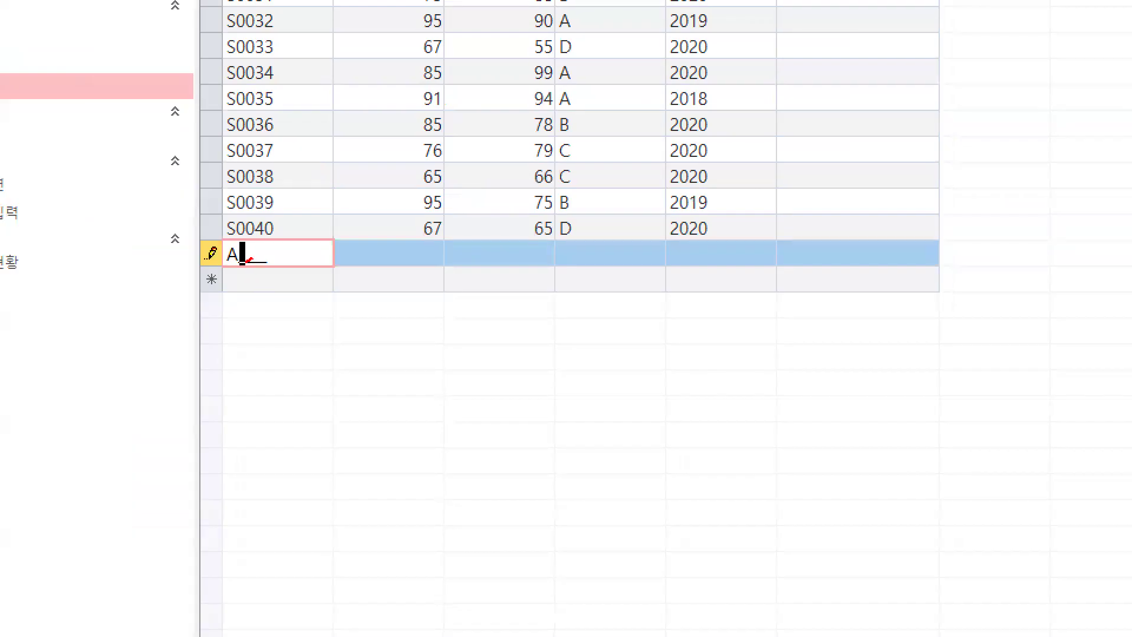
mouse_move(249, 261)
mouse_down()
mouse_move(218, 241)
mouse_move(253, 258)
mouse_up()
key(Escape)
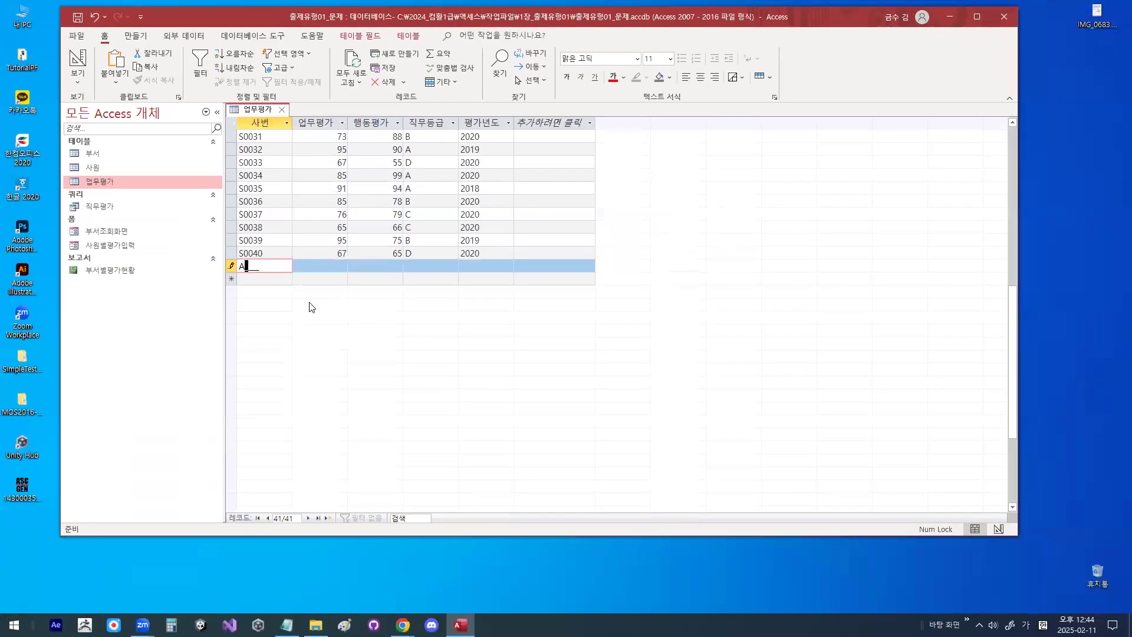
text(111)
mouse_move(273, 265)
mouse_down()
mouse_move(246, 237)
mouse_move(287, 267)
mouse_move(255, 203)
mouse_move(317, 156)
mouse_move(357, 166)
mouse_move(361, 198)
mouse_up()
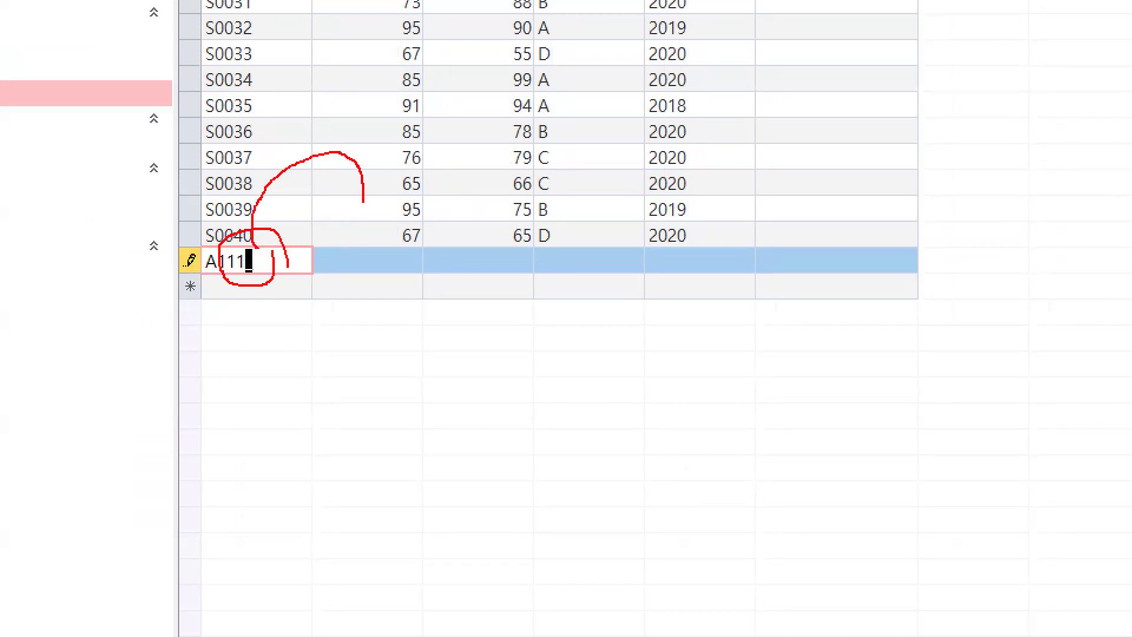
Step: Try to commit A111 as the new record's 사번, and discard the entry
key(Escape)
key(Return)
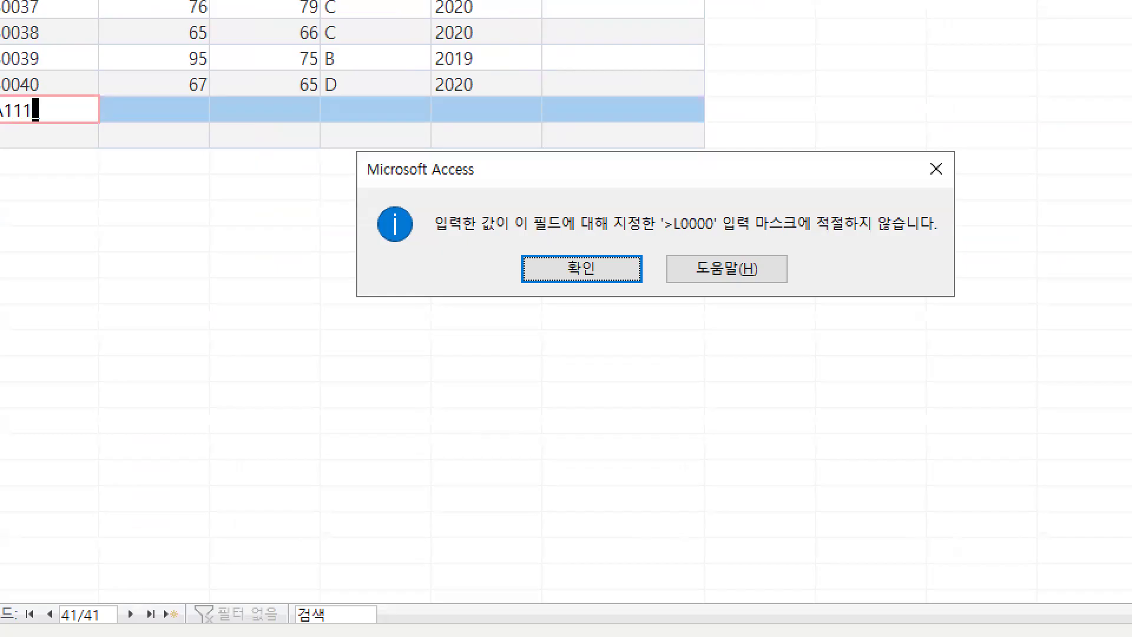
mouse_move(881, 305)
mouse_down()
mouse_move(859, 318)
mouse_move(603, 288)
mouse_move(978, 327)
mouse_up()
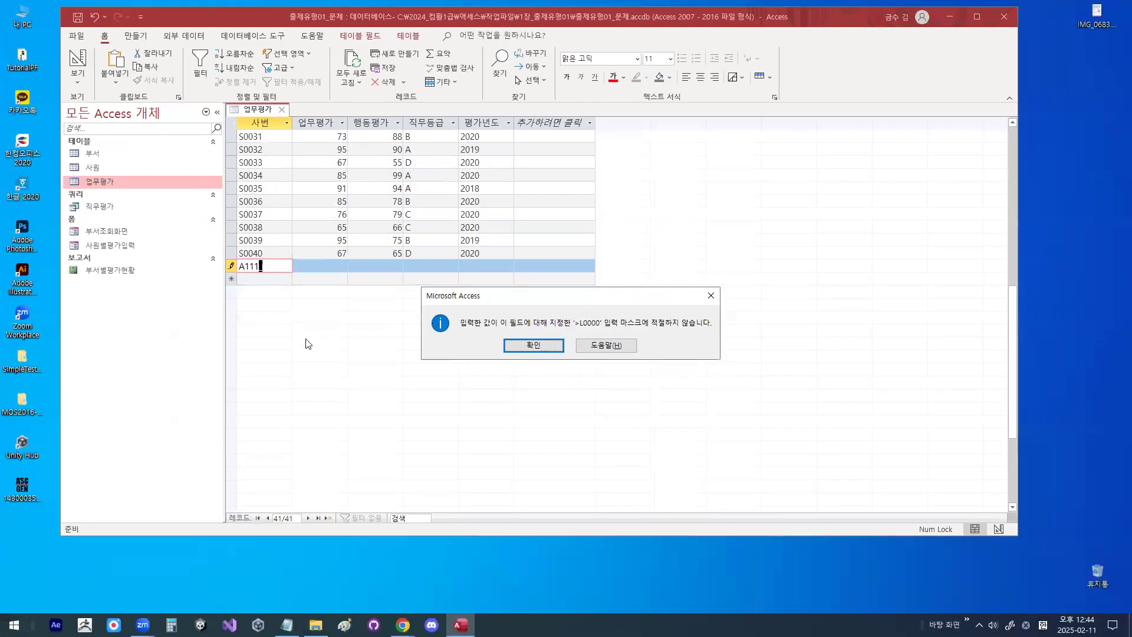
click(564, 267)
key(Escape)
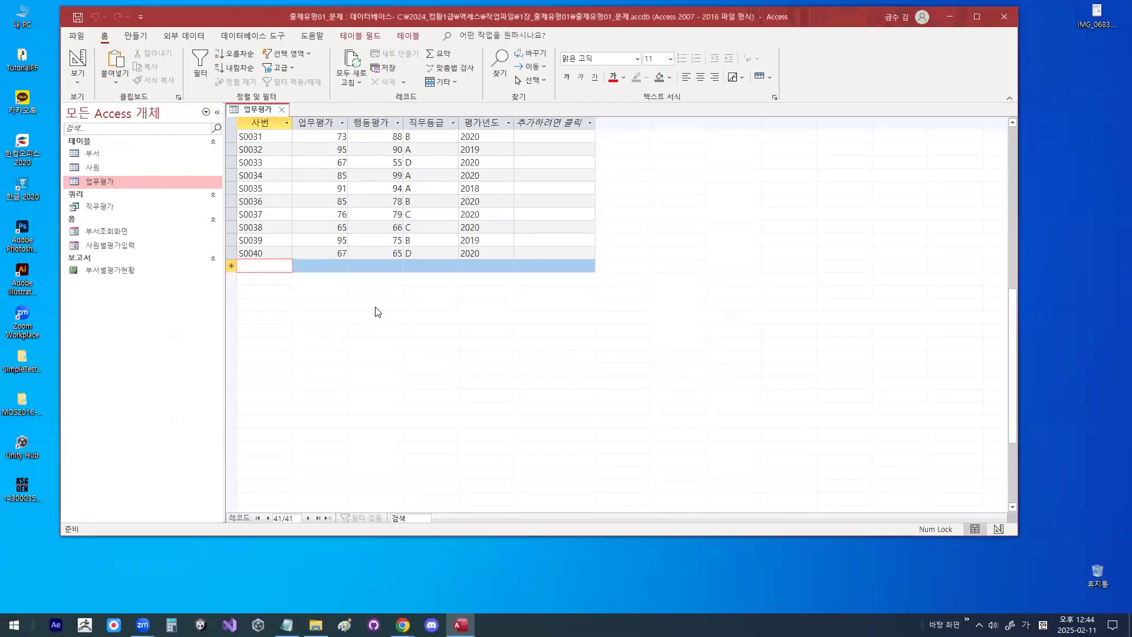
Step: Return the 업무평가 table to design view and glance at the lecture notes in Notepad
click(77, 59)
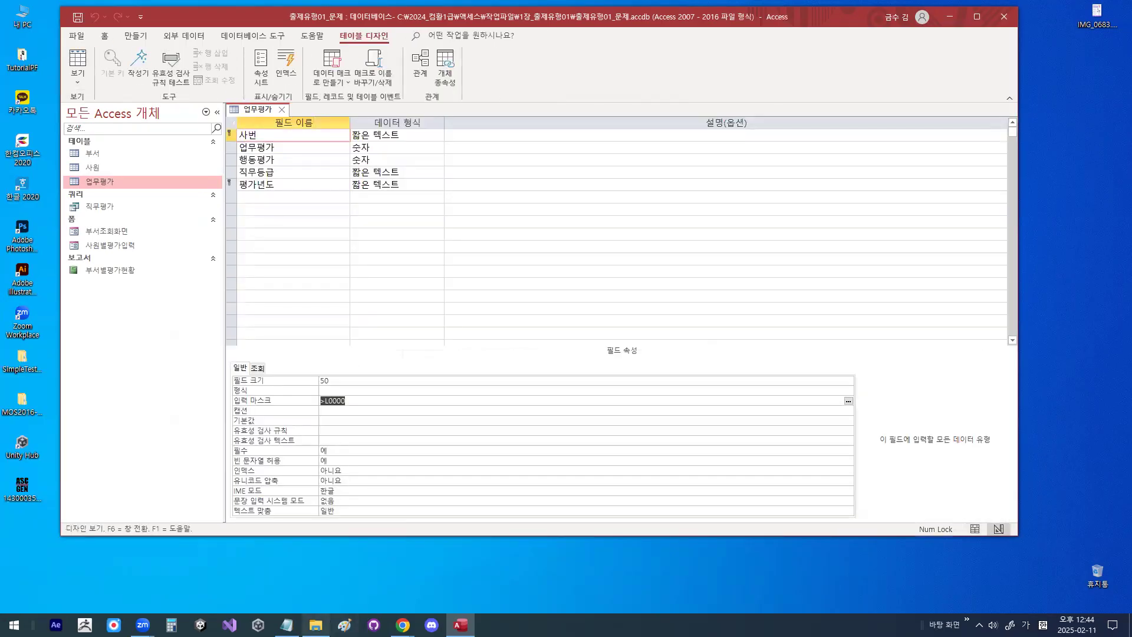
click(286, 625)
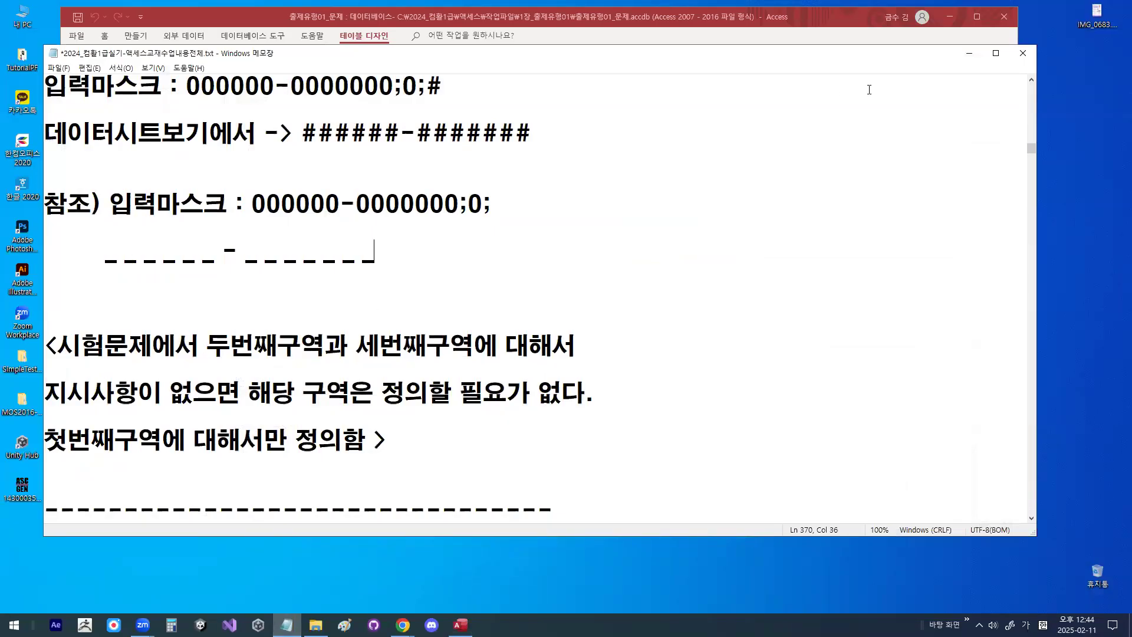
click(968, 53)
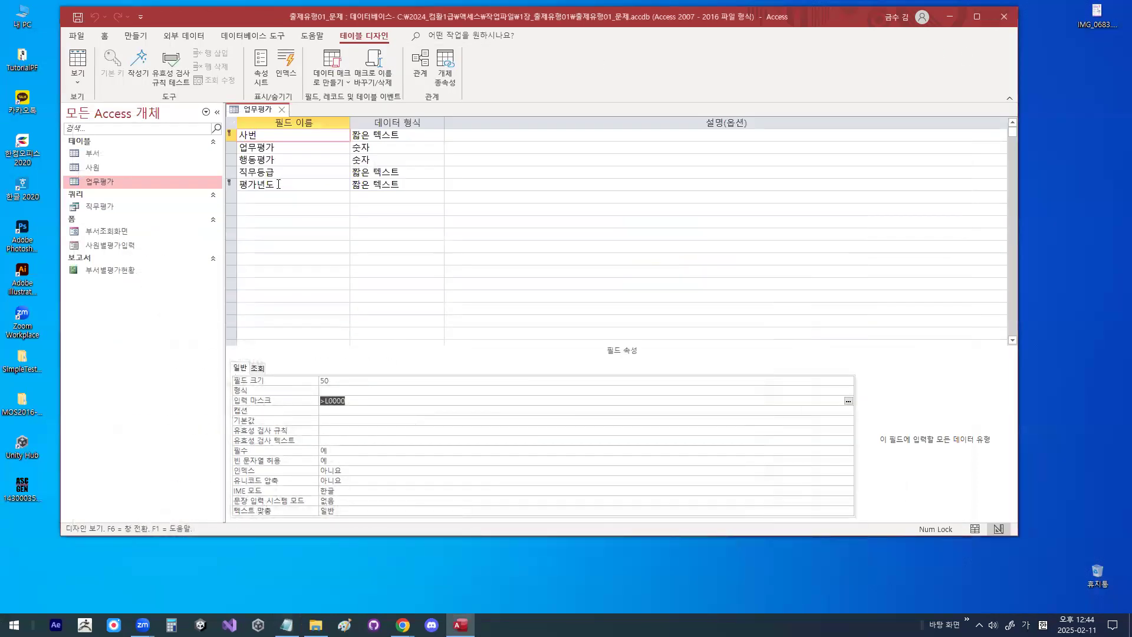
Step: Select the 평가년도 field and circle its 인덱스 property in red, clearing the mark
click(278, 184)
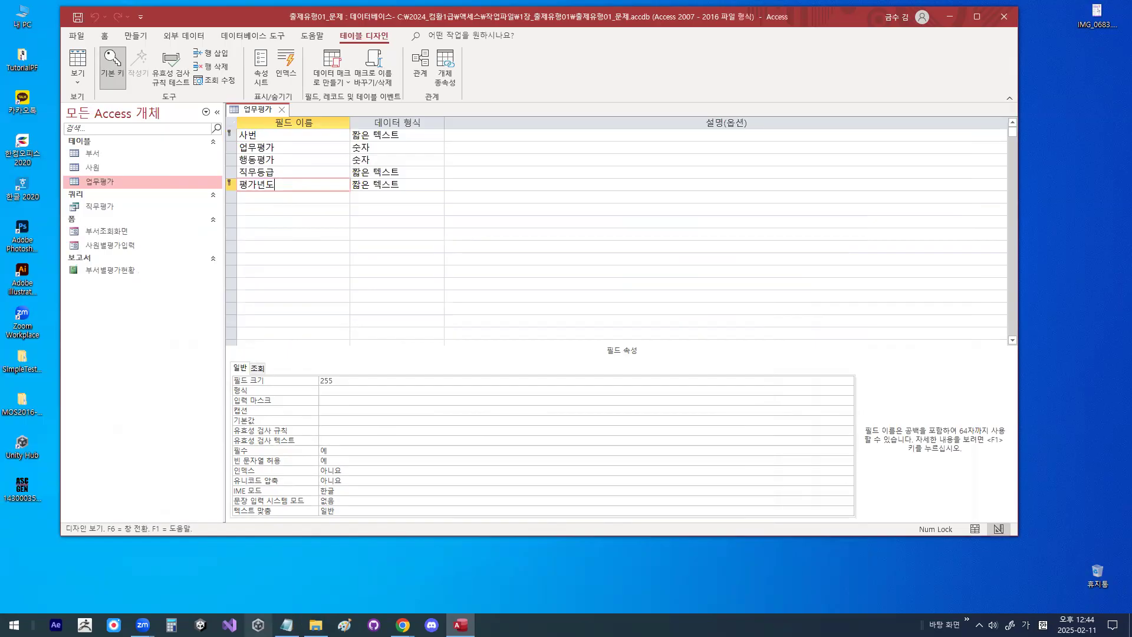
key(ctrl+1)
click(227, 625)
mouse_move(290, 321)
mouse_down()
mouse_move(240, 325)
mouse_move(288, 325)
mouse_up()
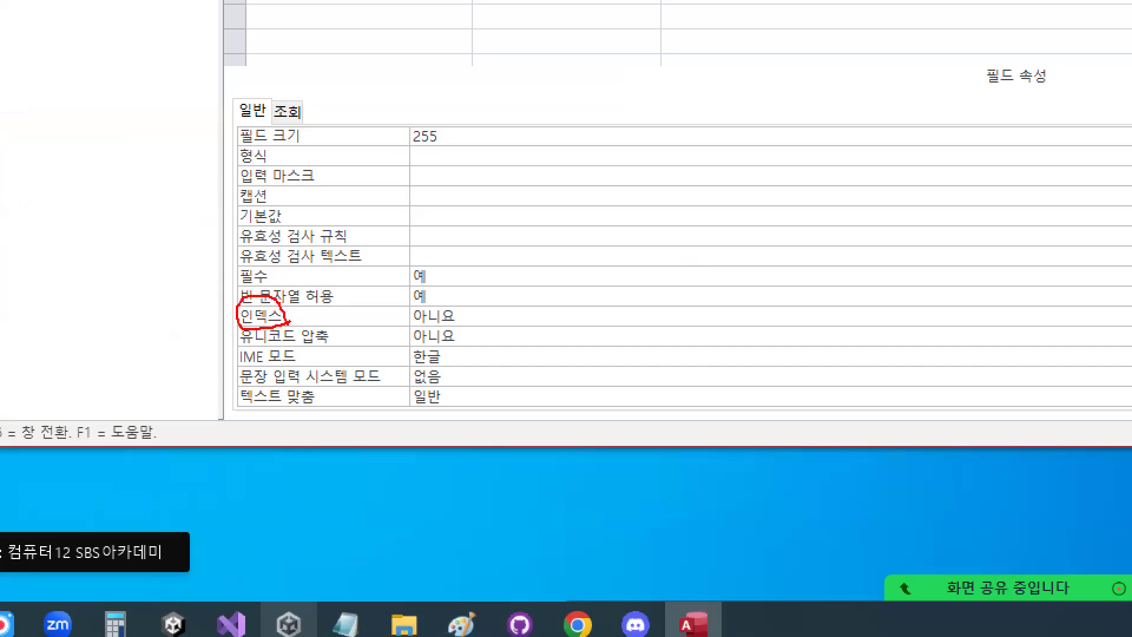
drag(416, 306, 483, 234)
key(Escape)
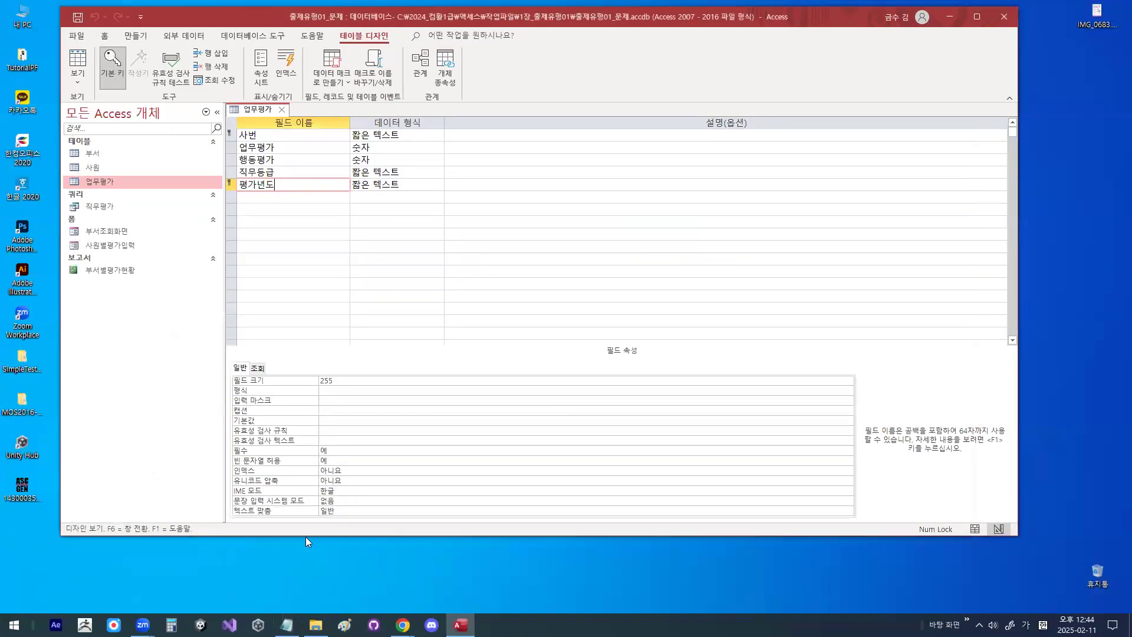
Step: Show the description of the 평가년도 field's 인덱스 property and mark its key phrases on search, sort and update speed in red
click(355, 469)
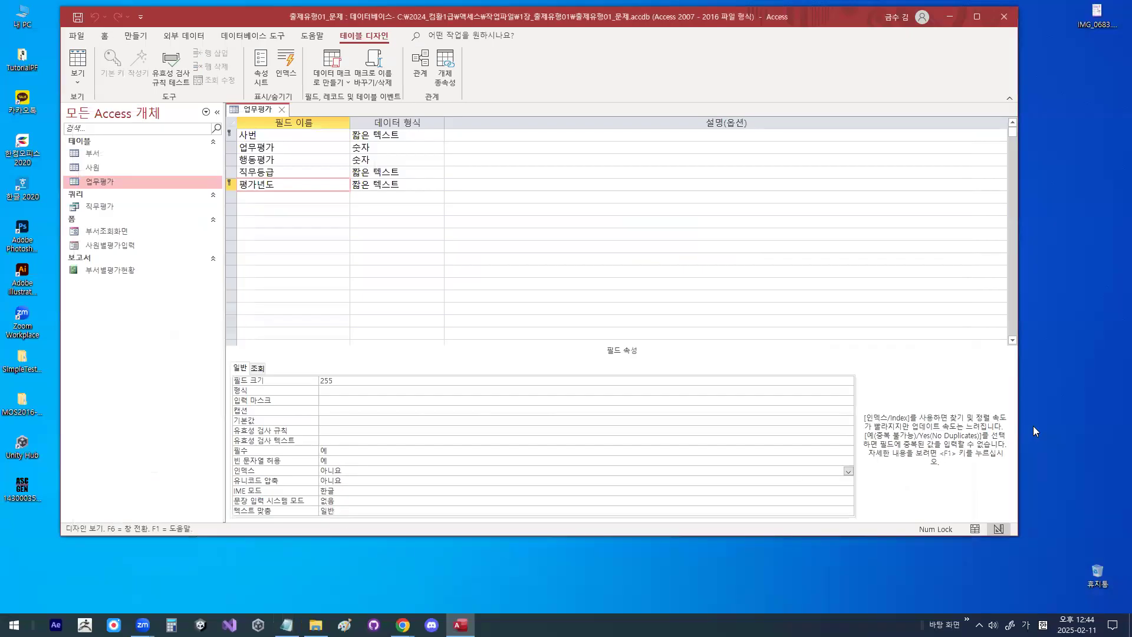
key(ctrl+1)
drag(724, 398, 732, 397)
drag(474, 351, 712, 351)
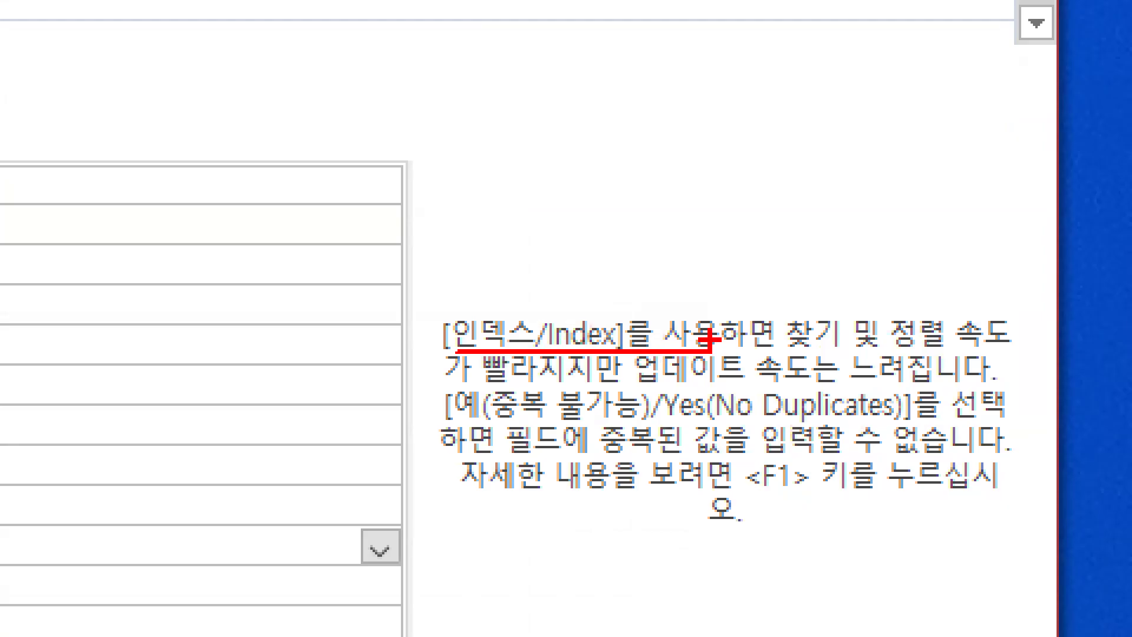
mouse_move(846, 339)
mouse_down()
mouse_move(796, 354)
mouse_move(822, 292)
mouse_move(836, 335)
mouse_up()
mouse_move(1005, 351)
mouse_down()
mouse_move(957, 351)
mouse_move(1000, 299)
mouse_move(1004, 316)
mouse_up()
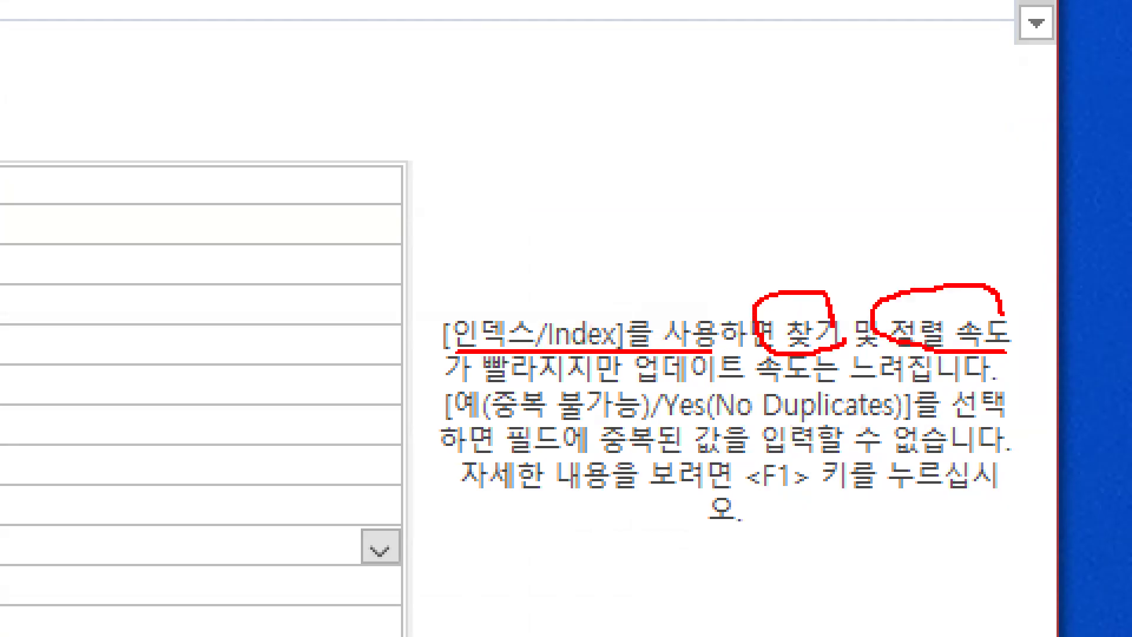
drag(790, 283, 857, 211)
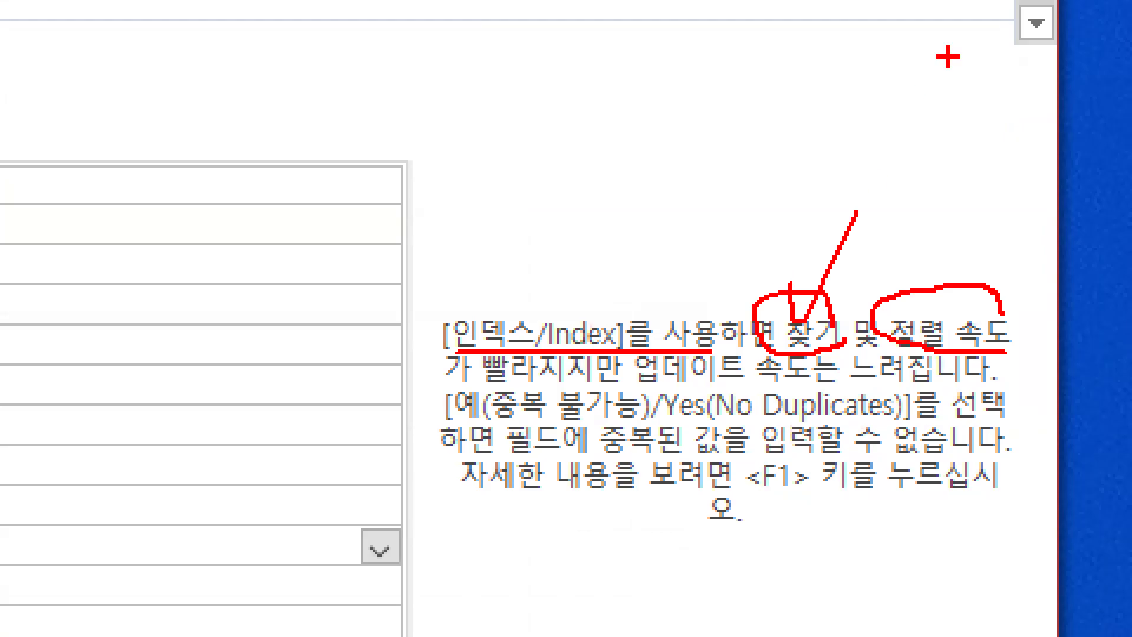
drag(534, 345, 533, 340)
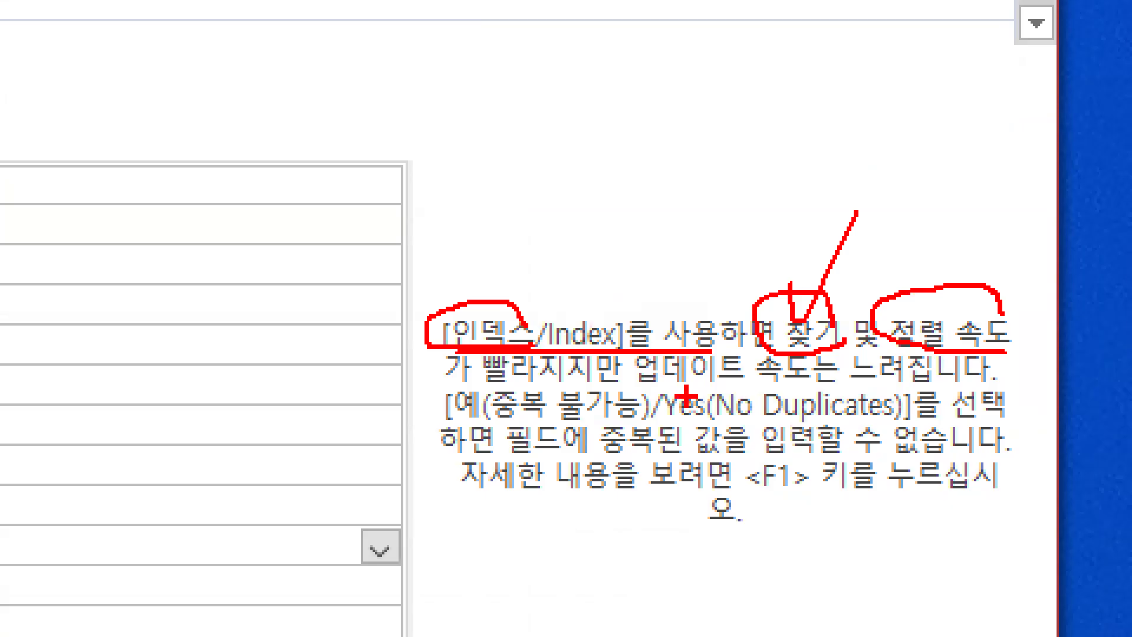
drag(644, 380, 955, 379)
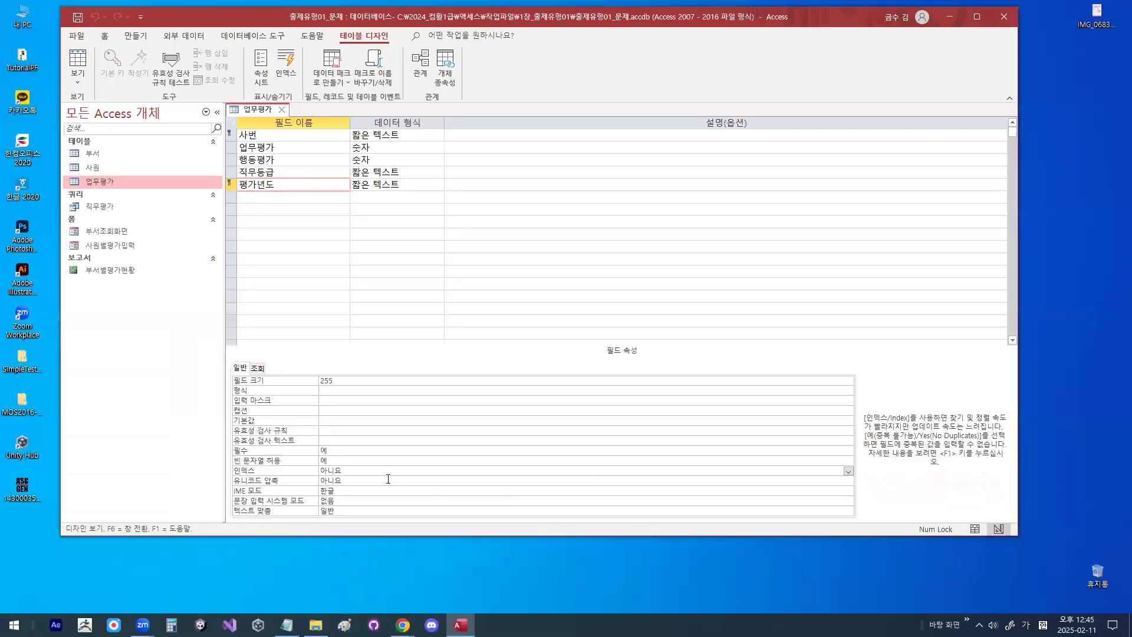
Step: Set the 평가년도 field's 인덱스 to 예(중복 가능) and mark the value in red
click(848, 472)
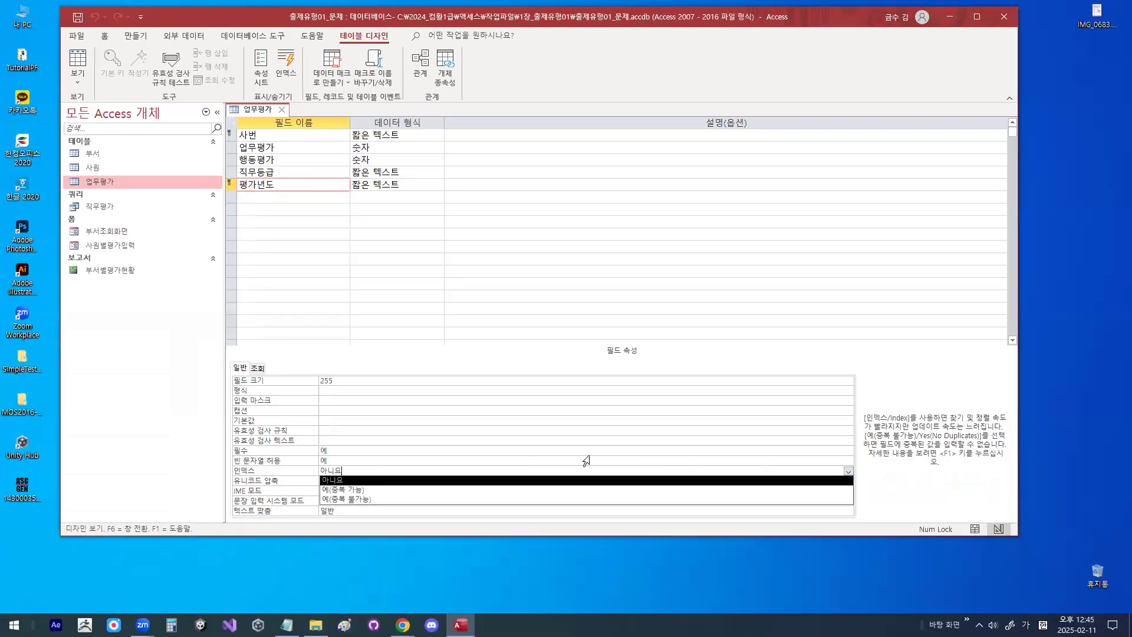
click(366, 489)
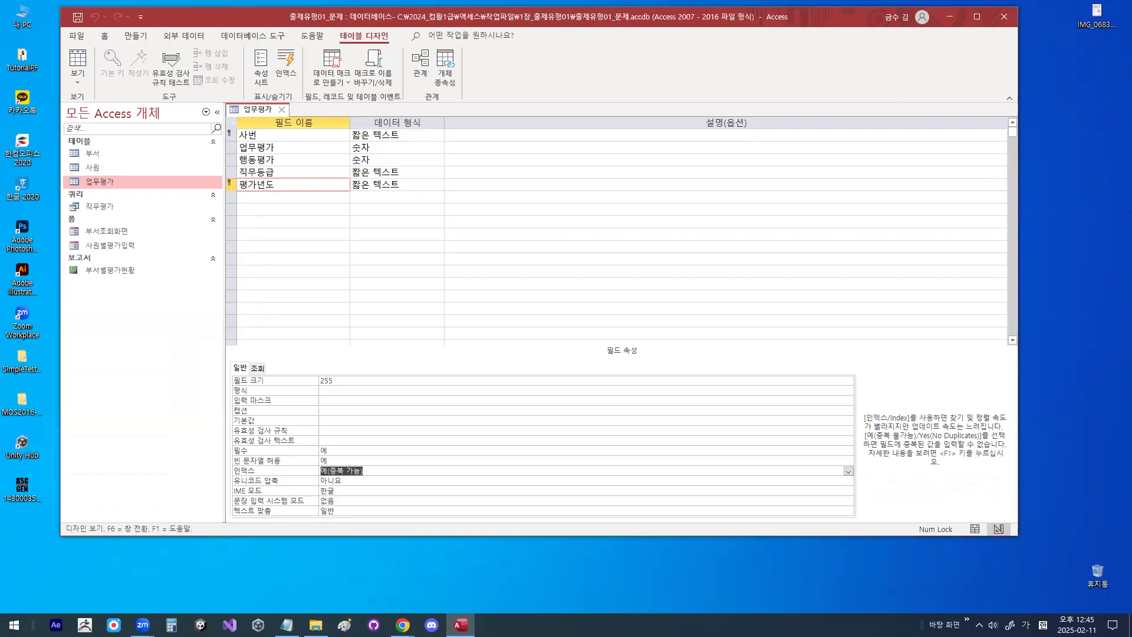
mouse_move(412, 446)
mouse_down()
mouse_move(290, 452)
mouse_move(390, 427)
mouse_up()
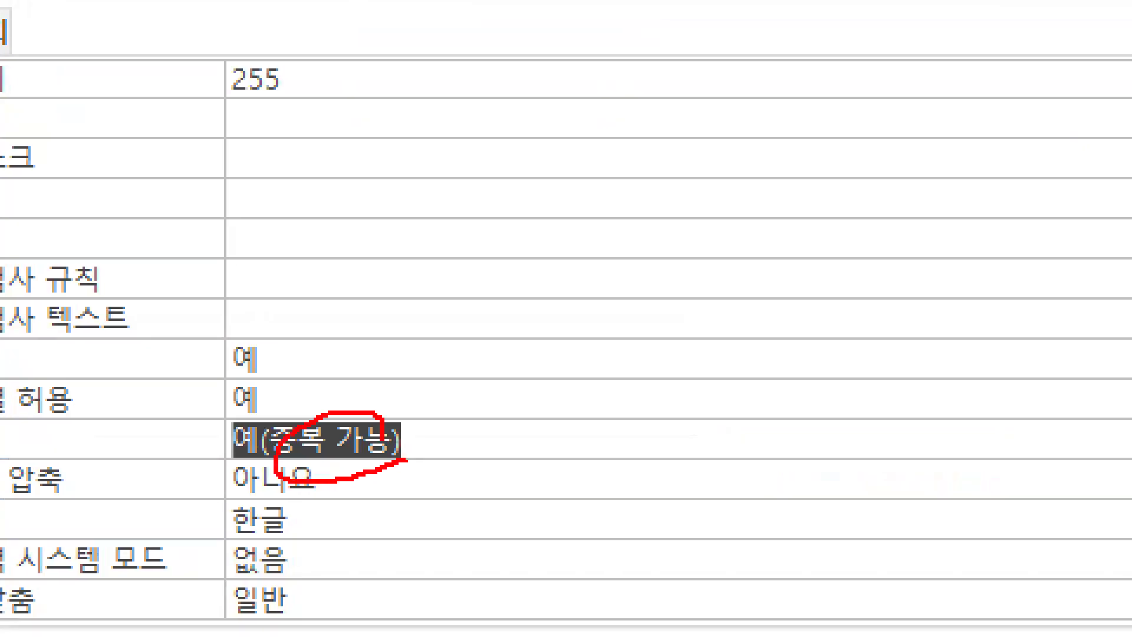
drag(319, 413, 314, 379)
drag(321, 415, 396, 308)
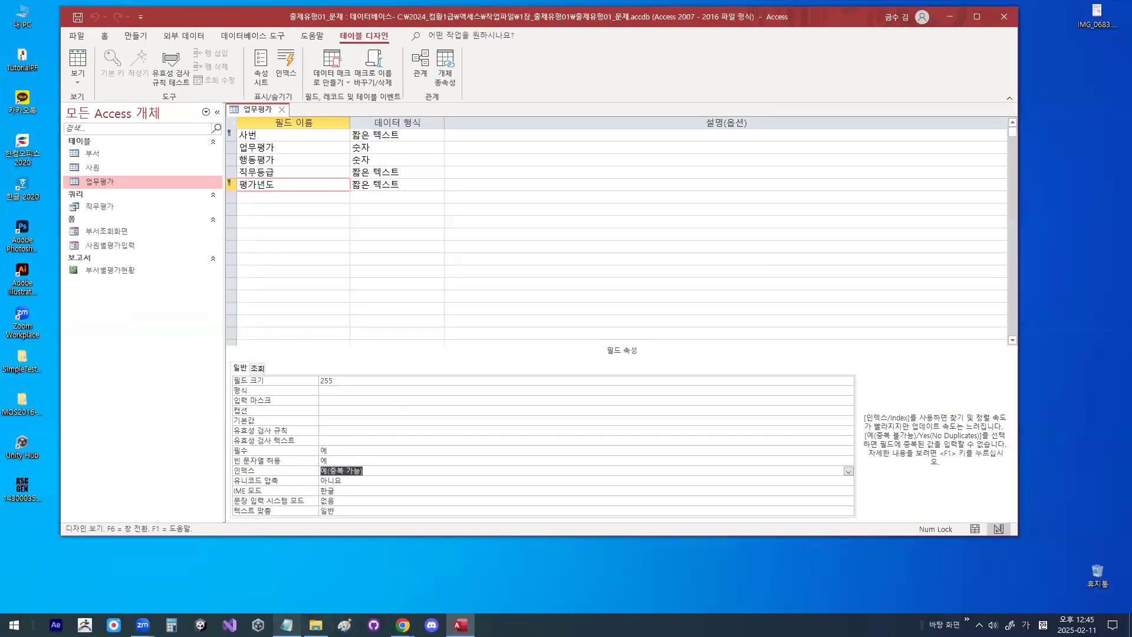
Step: Review the 인덱스 설정 section of the Notepad lecture notes, highlighting 예(중복불가능), 고유인덱스 and 예(중복가능)
click(283, 630)
scroll(313, 465, down, 8)
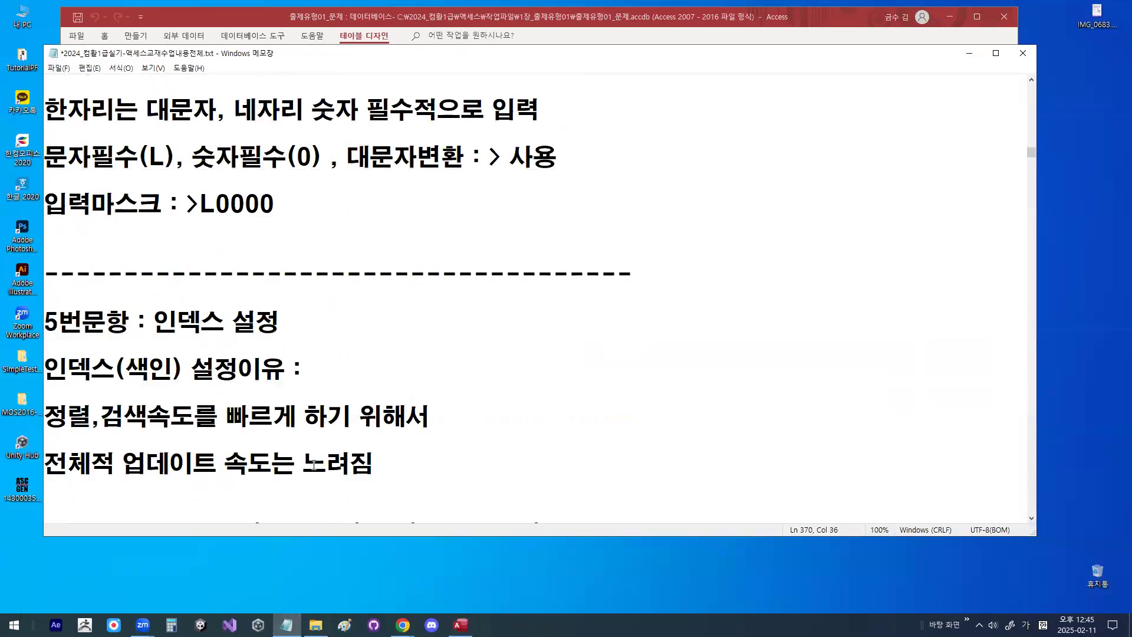
drag(382, 392, 543, 395)
drag(439, 393, 522, 397)
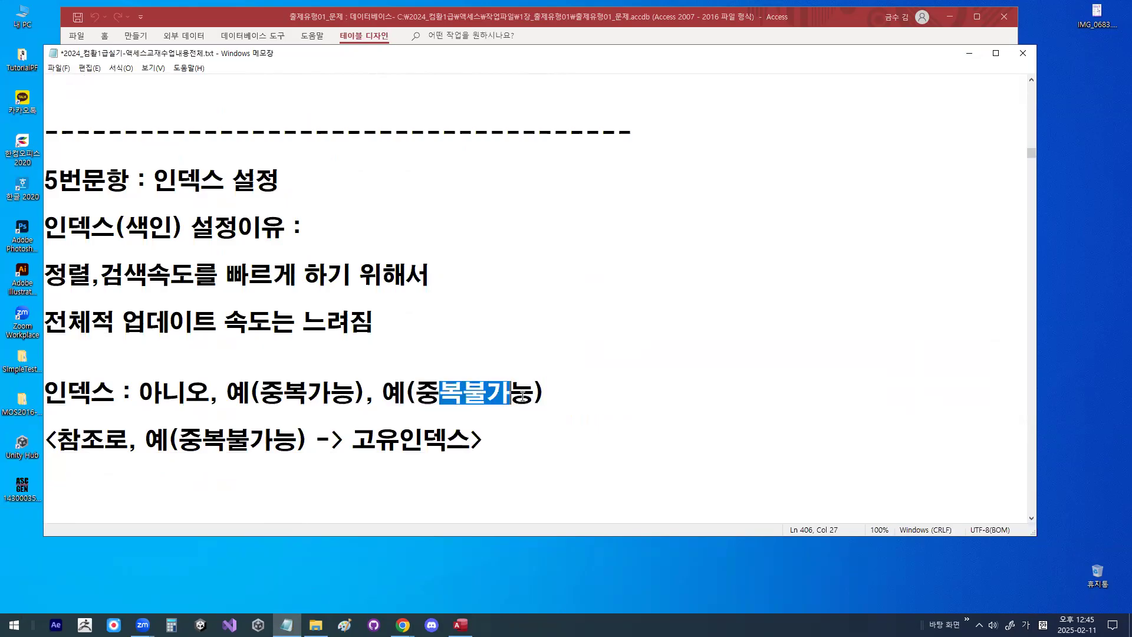
drag(353, 441, 468, 445)
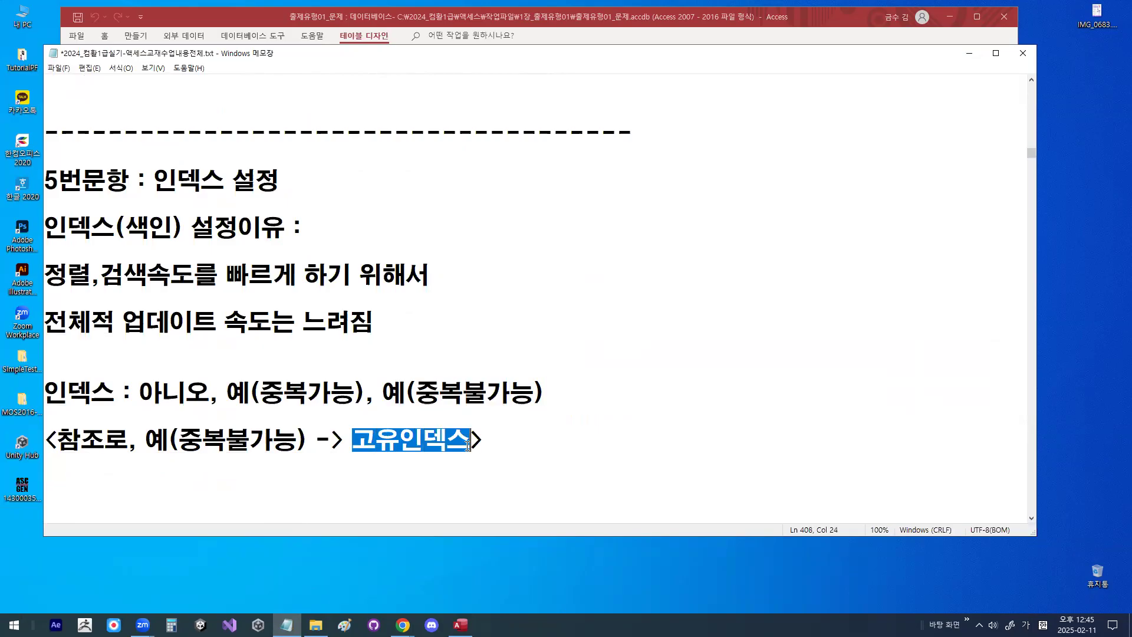
click(147, 443)
drag(147, 444, 293, 445)
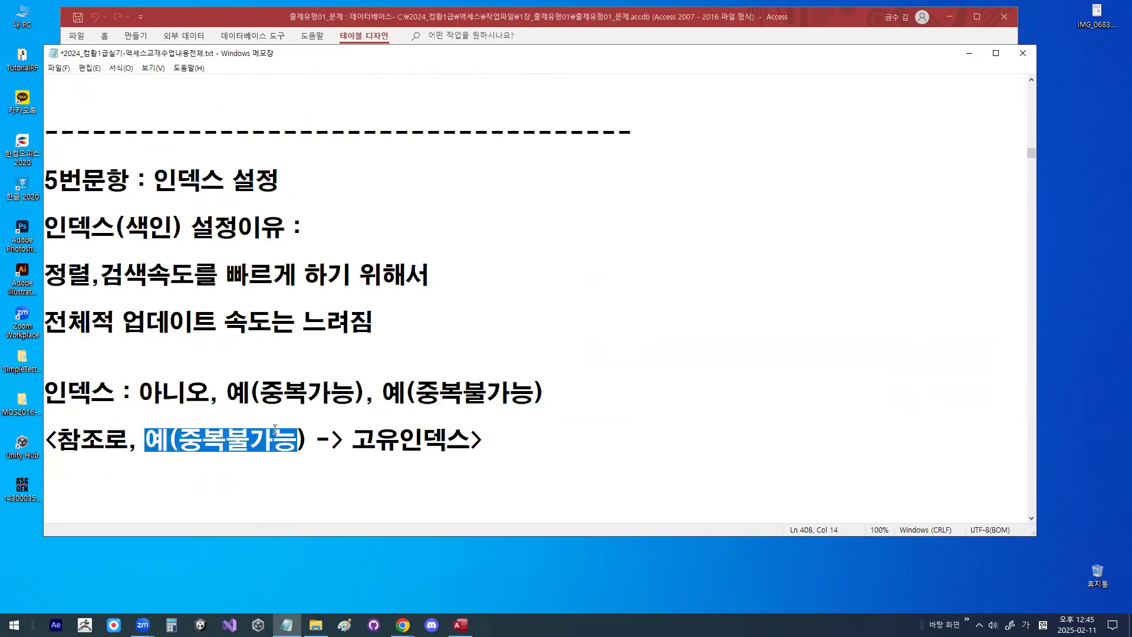
drag(227, 392, 375, 392)
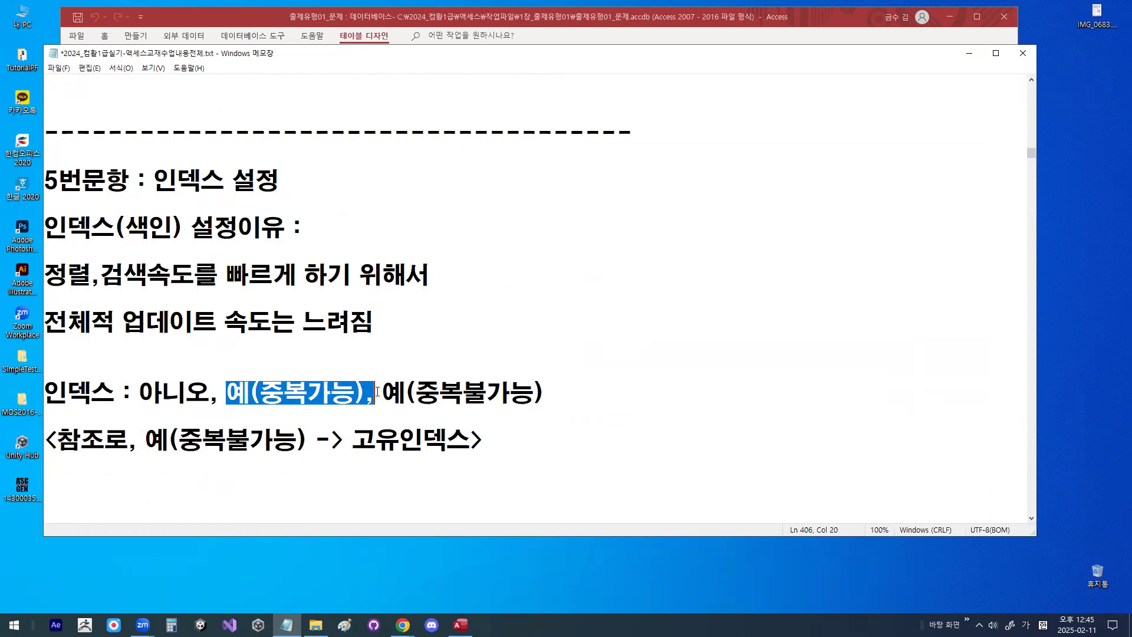
Step: Switch back to Access and circle the 평가년도 field's 인덱스 value in red, clearing the mark
click(461, 625)
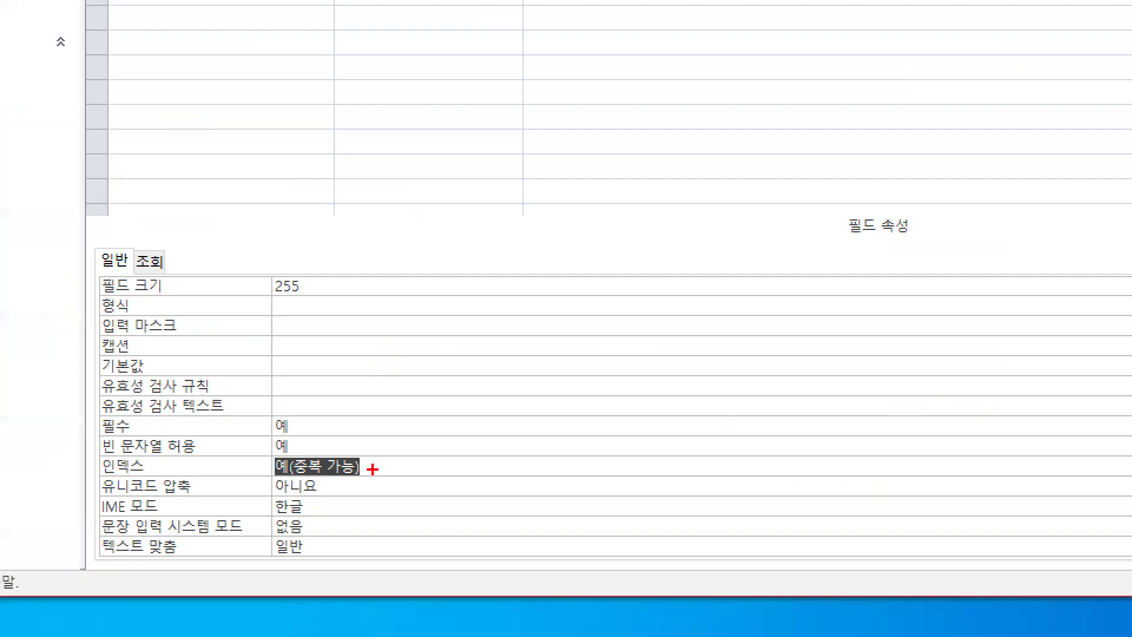
mouse_move(369, 472)
mouse_down()
mouse_move(318, 476)
mouse_move(383, 482)
mouse_up()
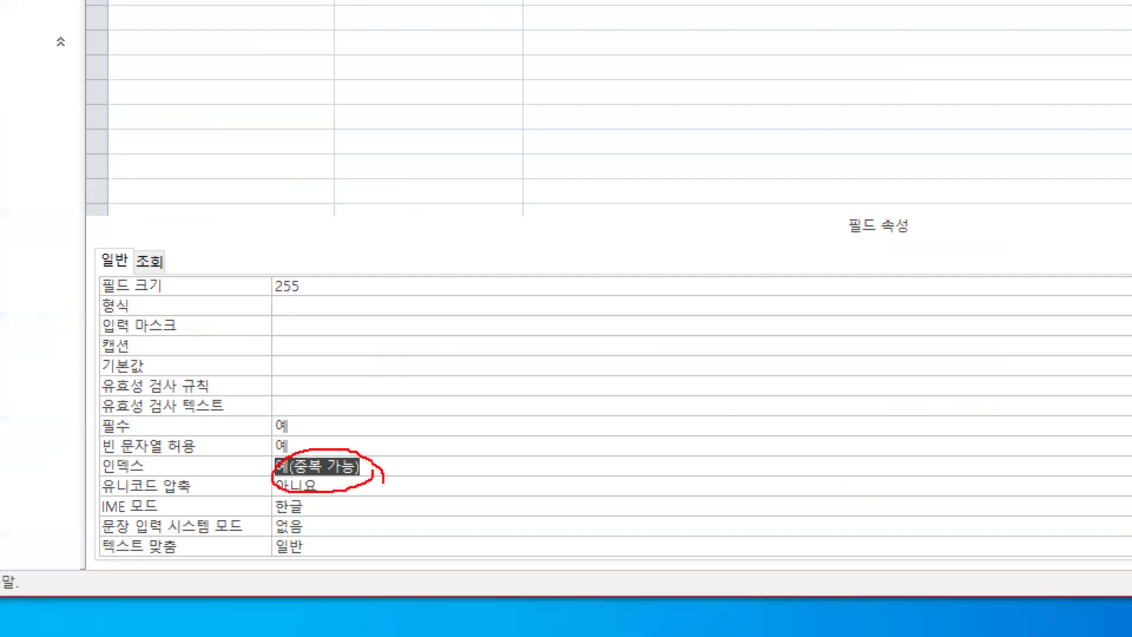
key(Escape)
Step: Save the 업무평가 table's design and close the table
click(77, 18)
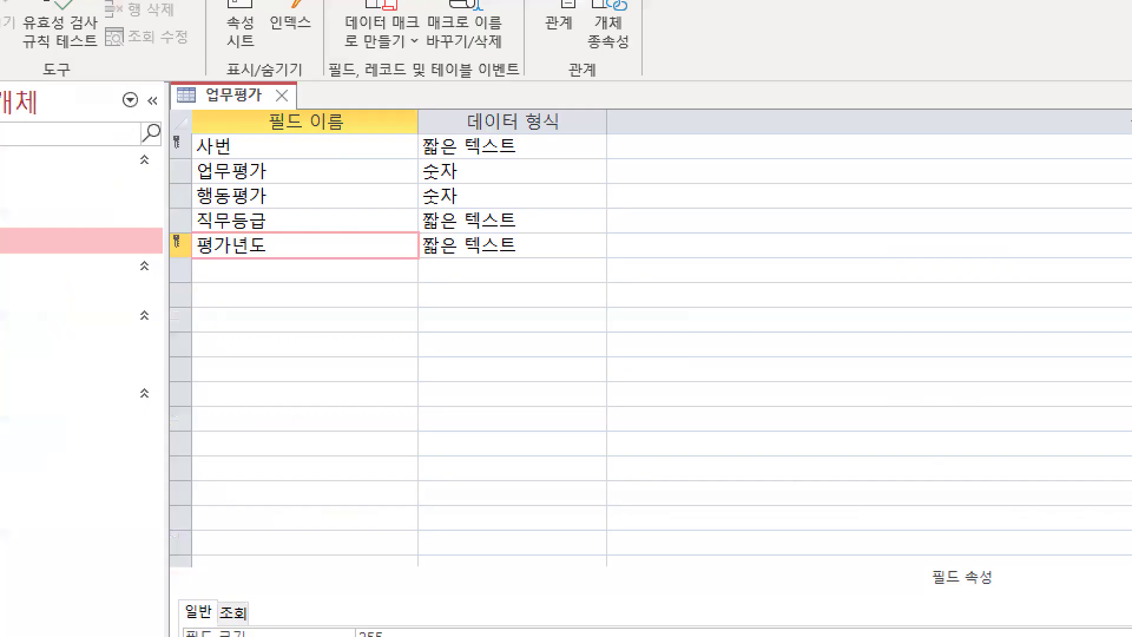
mouse_move(420, 186)
mouse_down()
mouse_move(147, 239)
mouse_move(322, 70)
mouse_move(451, 239)
mouse_up()
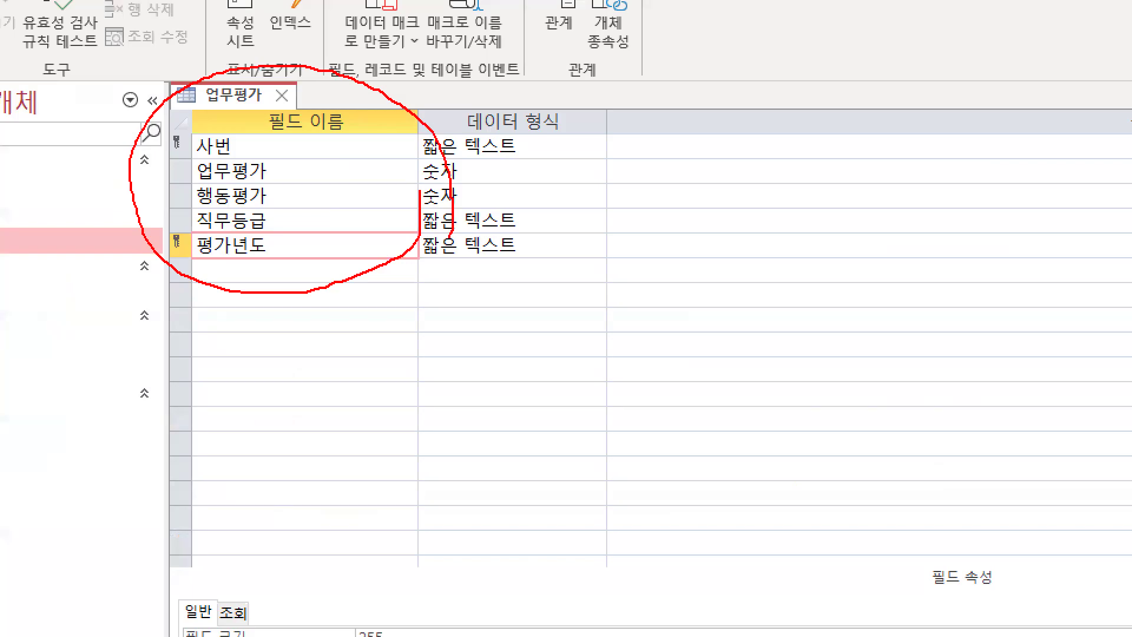
click(281, 109)
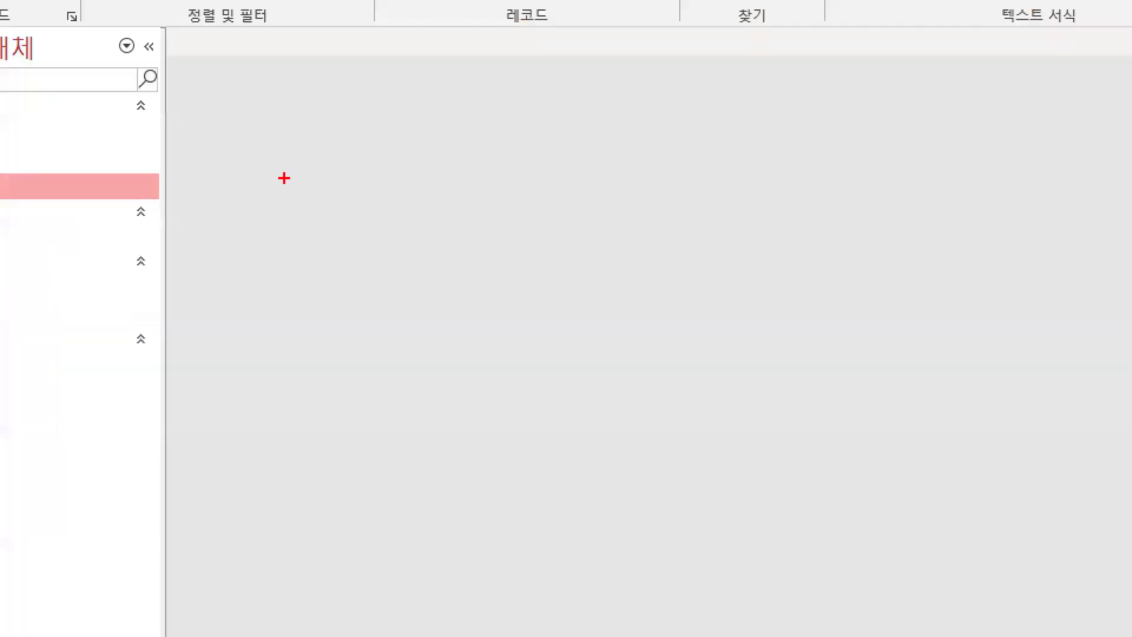
Step: Draw a crossed-out box and a circle in red over the empty workspace, clearing each drawing
mouse_move(284, 144)
mouse_down()
mouse_move(352, 248)
mouse_move(313, 134)
mouse_up()
drag(341, 91, 293, 90)
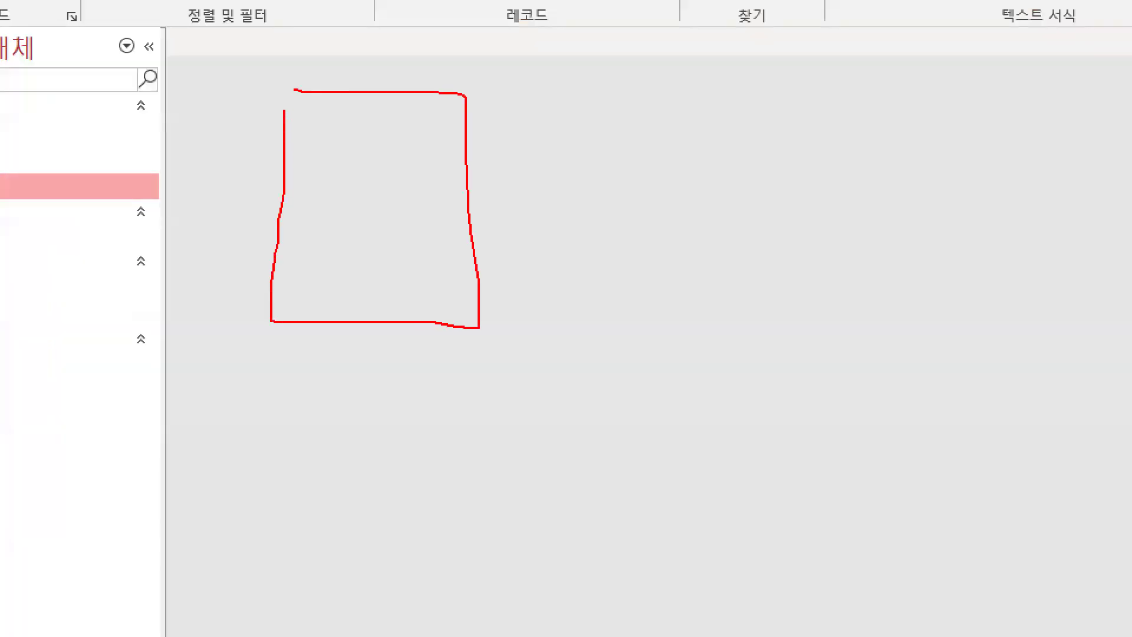
drag(466, 44, 192, 392)
drag(224, 98, 387, 393)
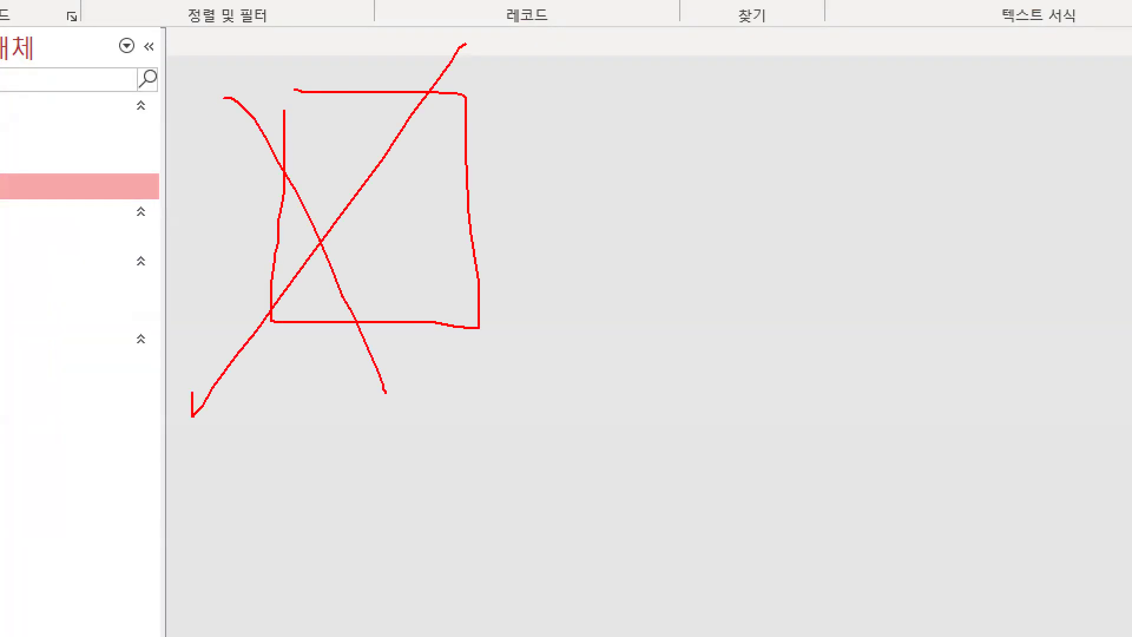
key(Escape)
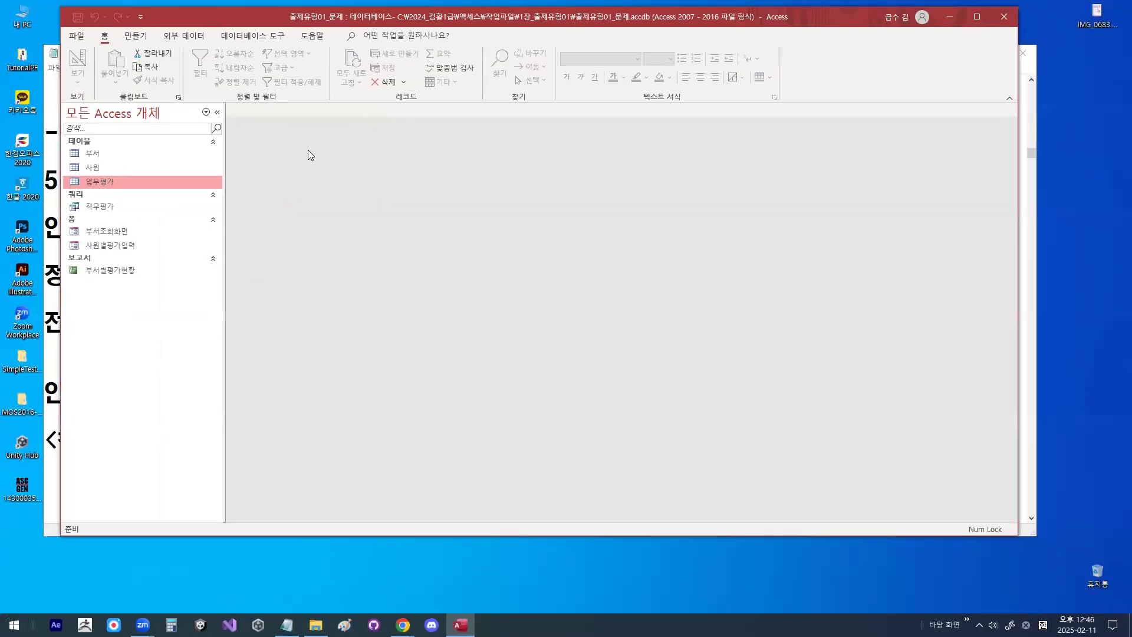
key(ctrl+1)
mouse_move(392, 184)
mouse_down()
mouse_move(430, 88)
mouse_move(412, 240)
mouse_up()
key(Escape)
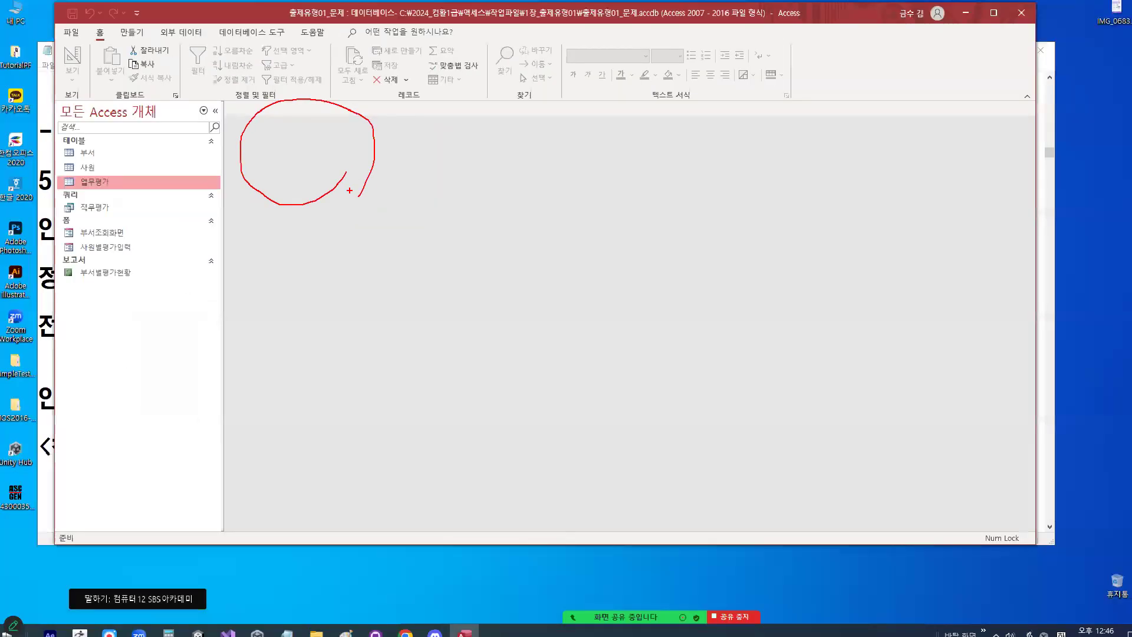